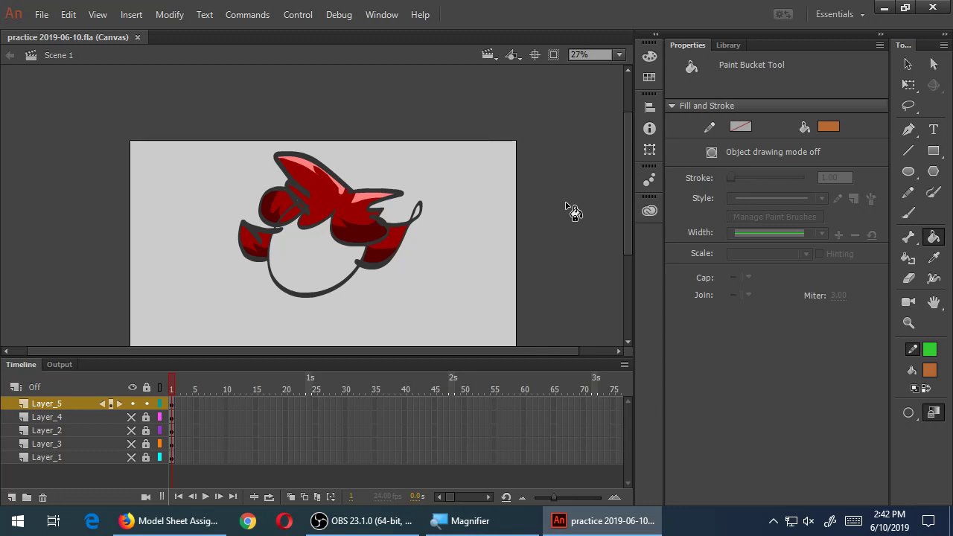
Copy the "Topic 1 - Digital Drawing 1 - Brush Tool" folder from the Web Design share's CIS126 folder to the desktop and close the share
key("super+d")
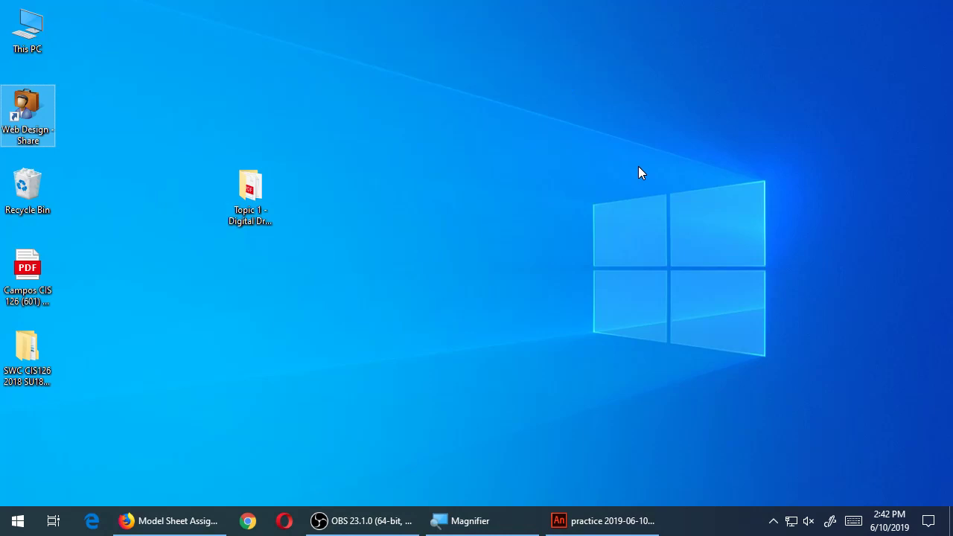
double_click(26, 115)
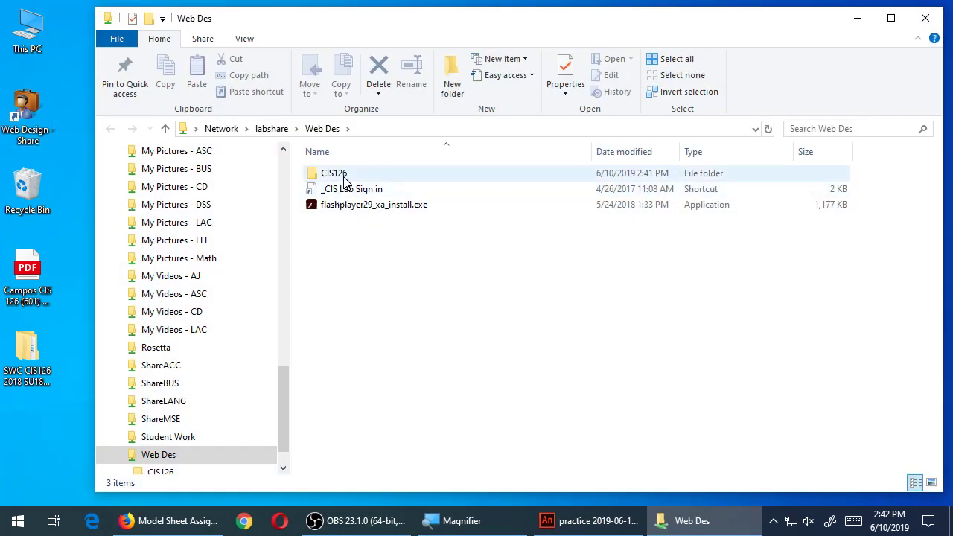
double_click(343, 178)
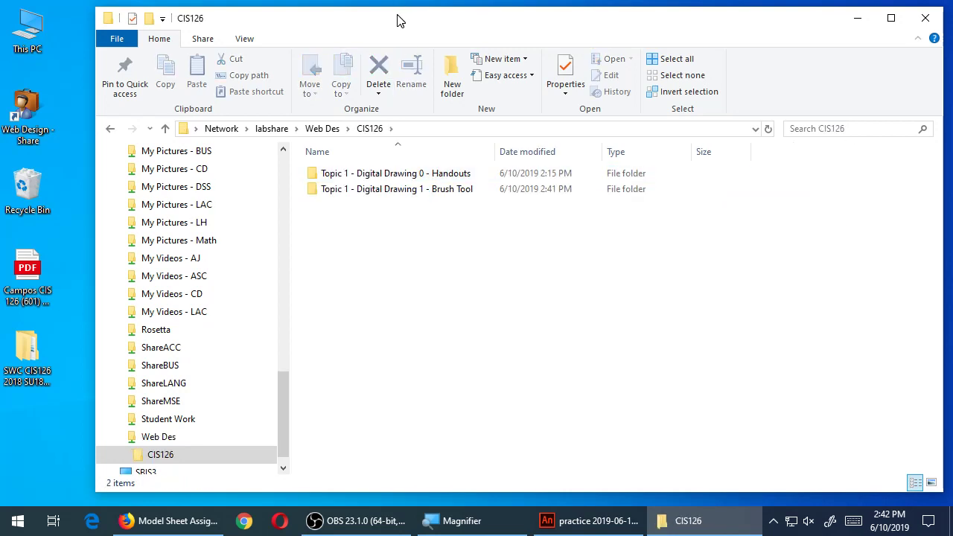
left_click_drag(397, 20, 459, 22)
left_click(378, 196)
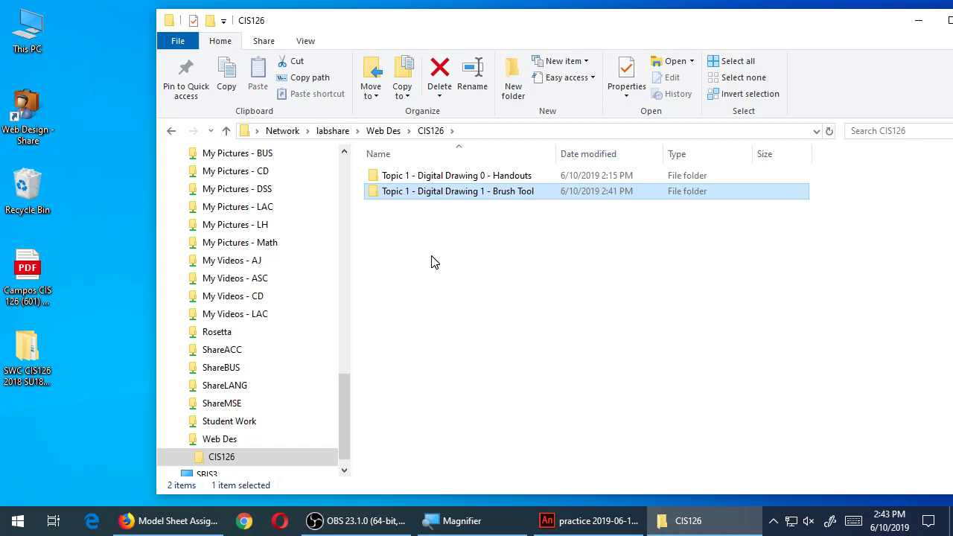
mouse_move(425, 195)
left_mouse_down()
mouse_move(320, 253)
mouse_move(80, 421)
left_mouse_up()
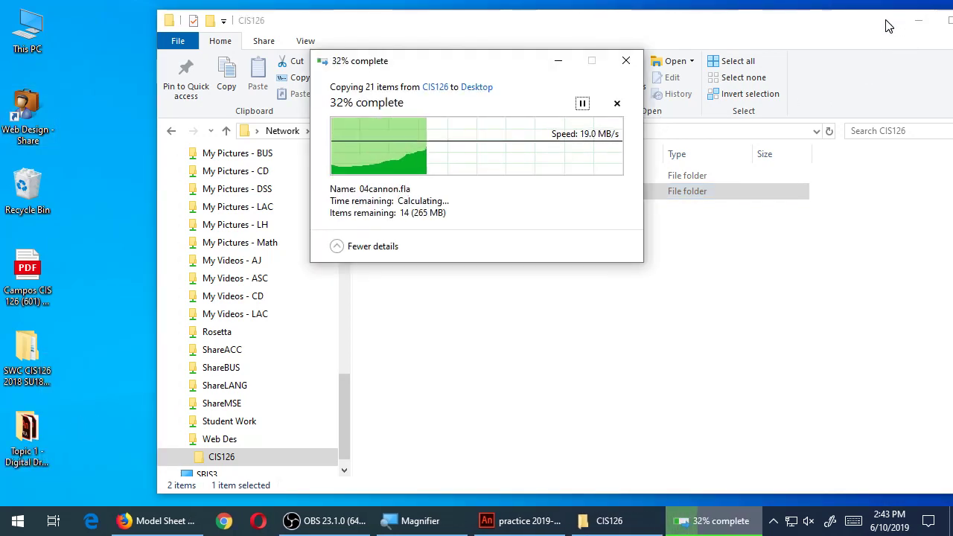
left_click_drag(890, 21, 743, 15)
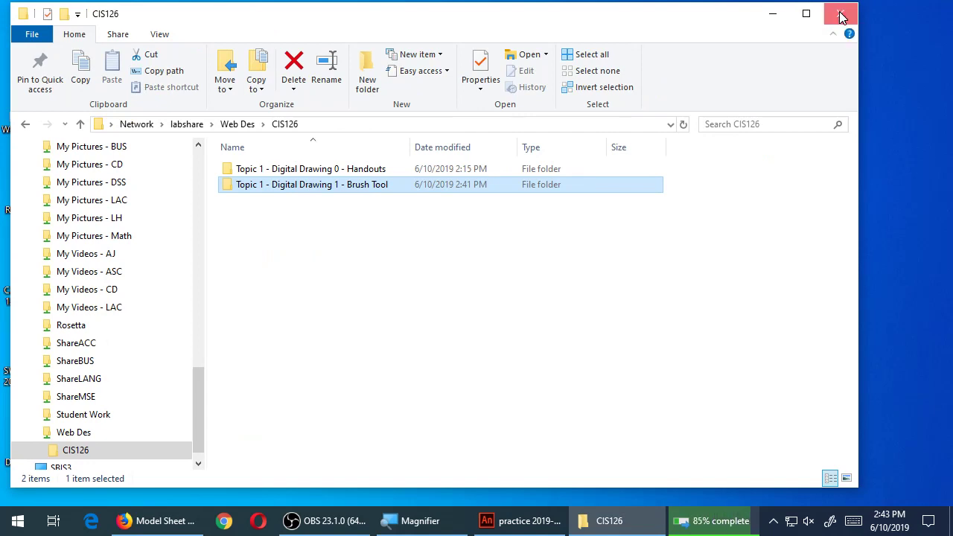
left_click(841, 17)
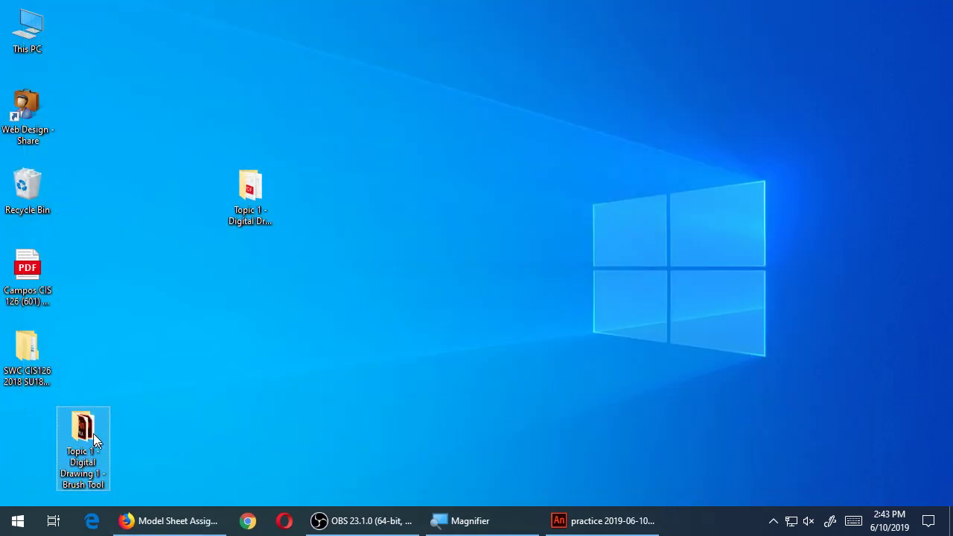
Show the copied Brush Tool folder's files as large icons and open 01hernandez.fla in Animate
double_click(83, 429)
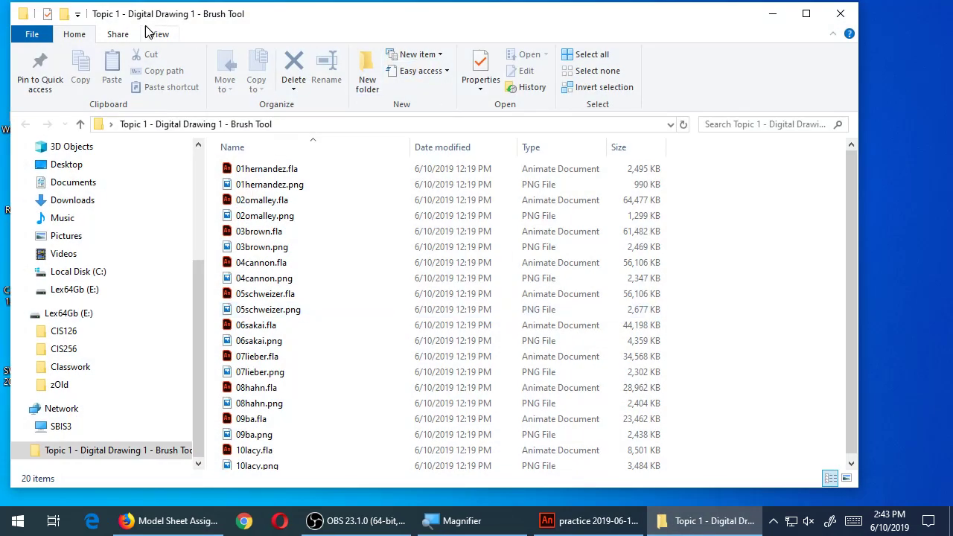
left_click(163, 38)
left_click(261, 55)
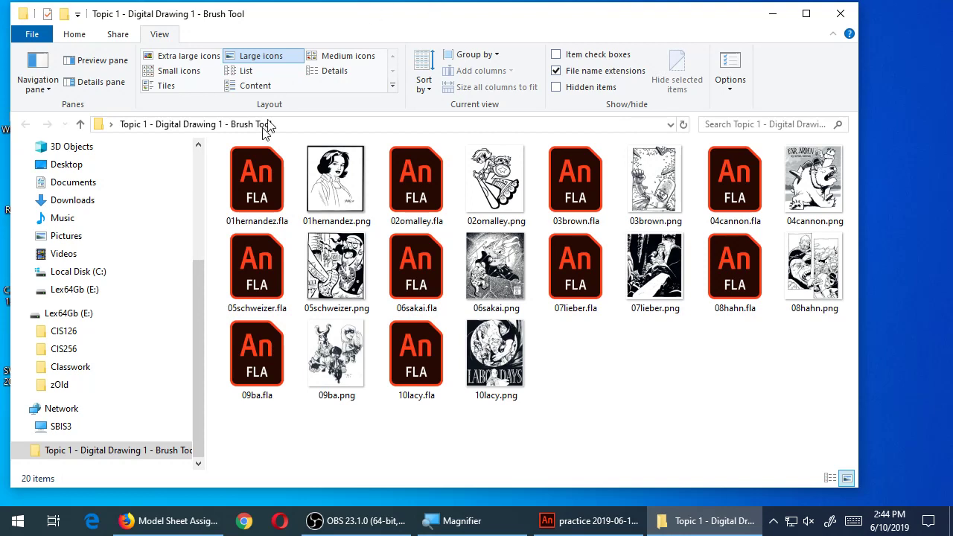
double_click(257, 176)
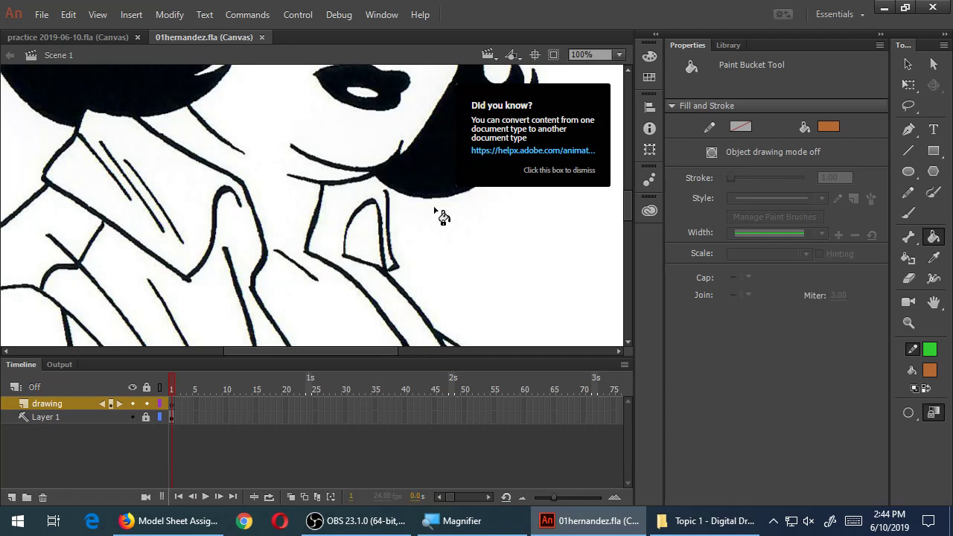
Dismiss the tip, frame the woman's face at 50% zoom, and activate the Brush tool
left_click(441, 216)
left_click(908, 67)
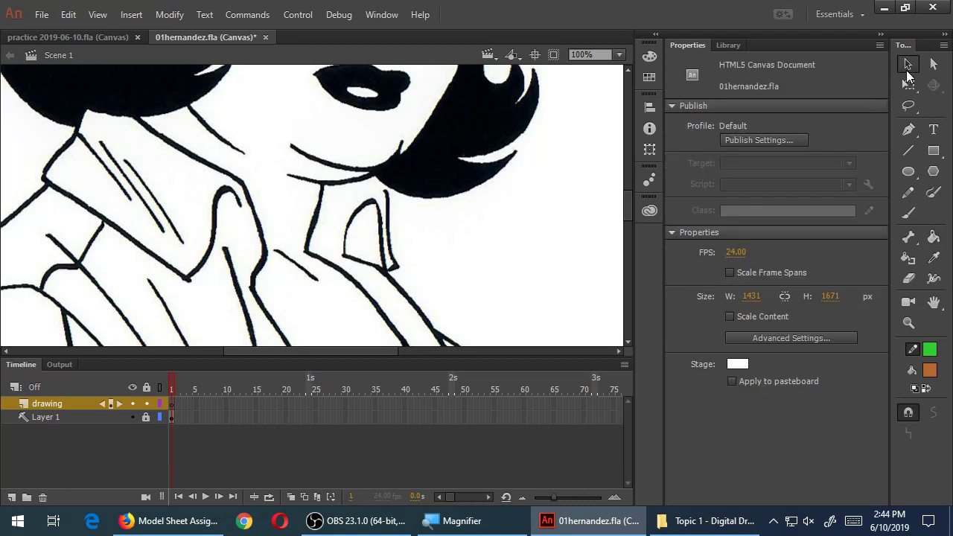
key("ctrl+2")
key("ctrl+minus")
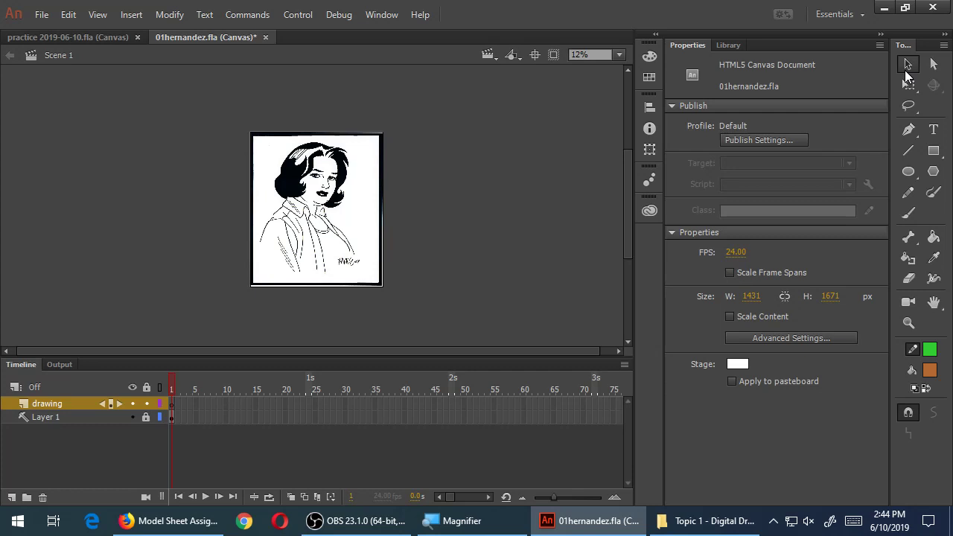
key("ctrl+equal")
key("ctrl+equal")
key("ctrl+equal")
key("ctrl+equal")
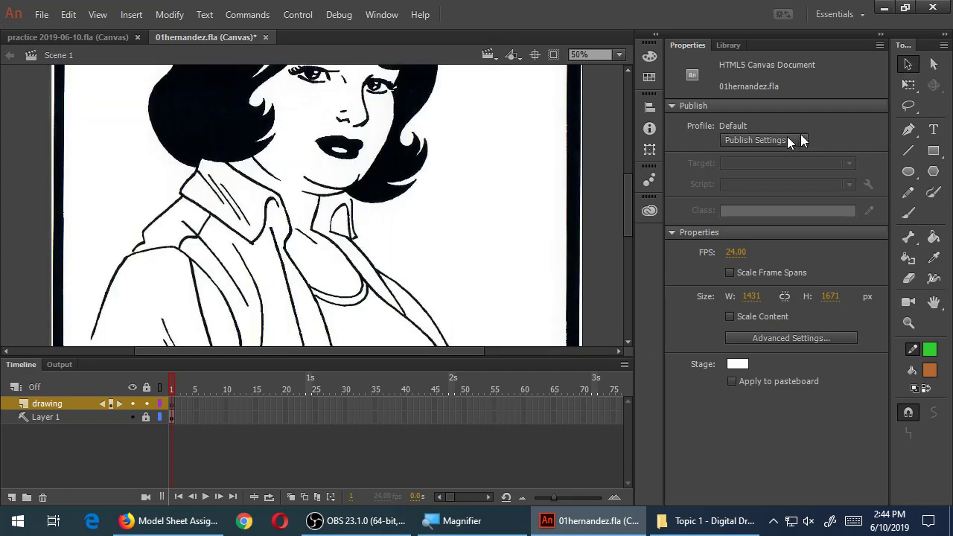
key("b")
key("h")
left_click_drag(367, 141, 387, 227)
key("b")
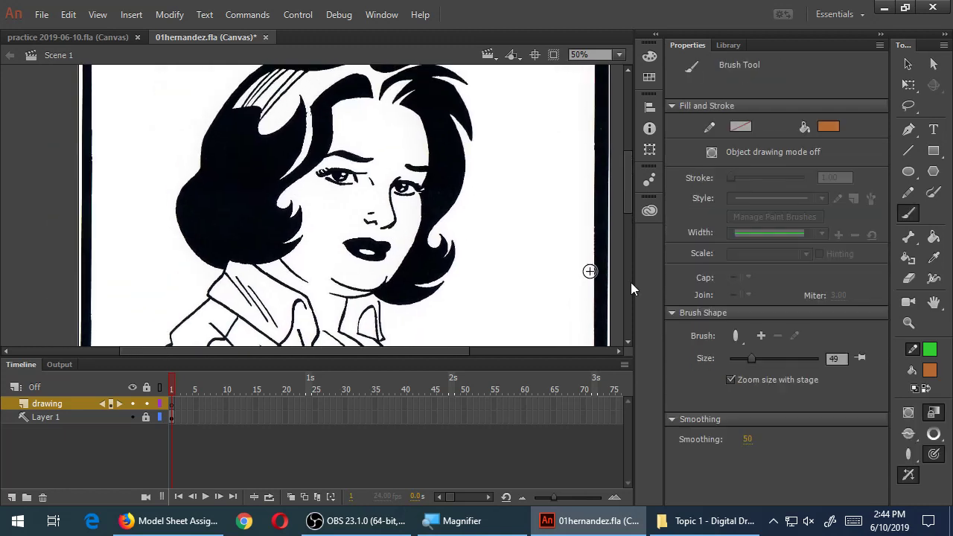
Try a black brush stroke across the woman's face and undo it
left_click(930, 371)
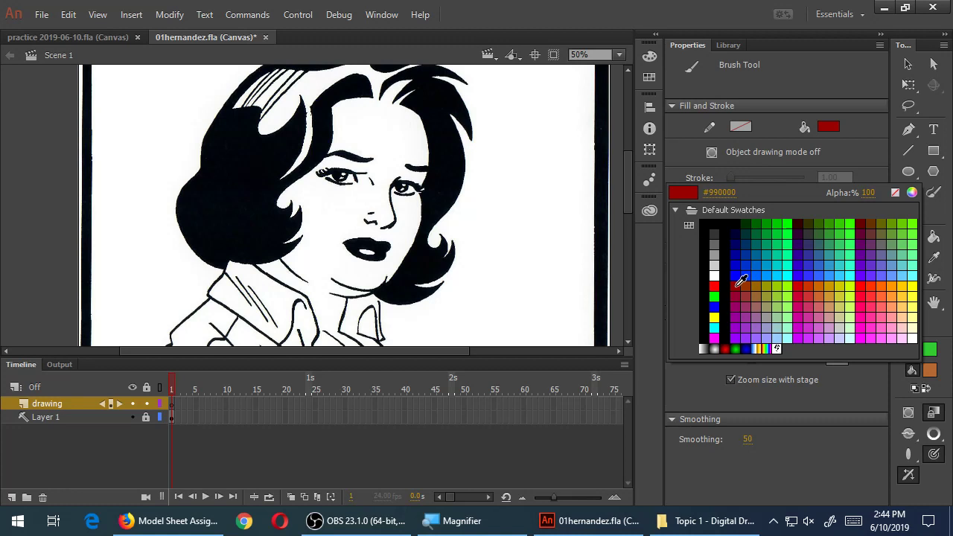
left_click(714, 224)
mouse_move(332, 134)
left_mouse_down()
mouse_move(417, 137)
mouse_move(507, 274)
left_mouse_up()
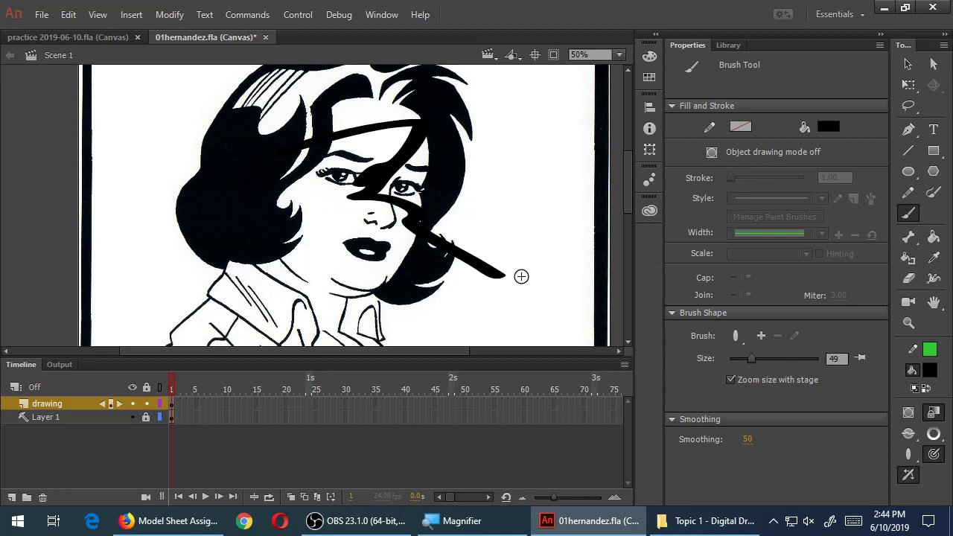
key("ctrl+z")
key("ctrl+z")
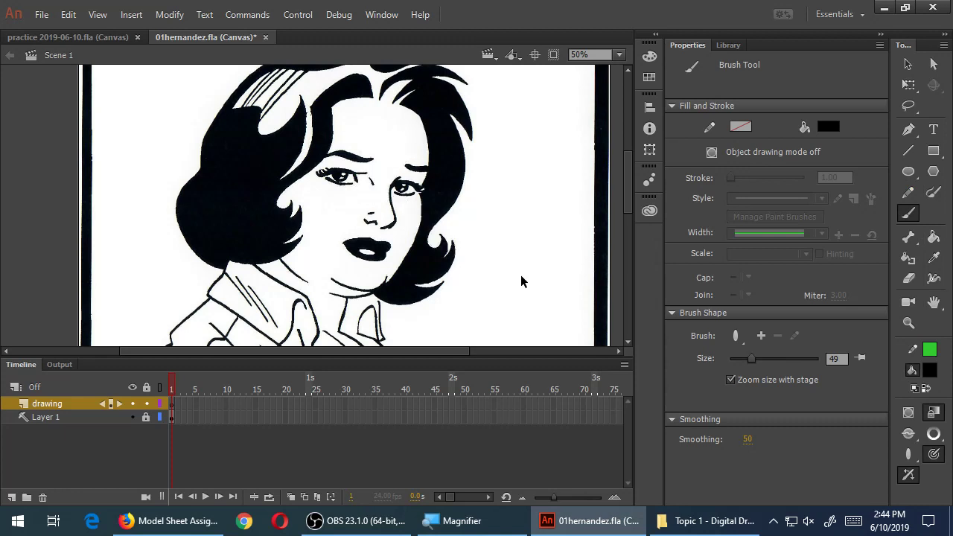
Set the brush fill to dark red #990000 and trace the hair edge along the face's right side and the upper-right strands
left_click(930, 373)
left_click(737, 279)
mouse_move(328, 148)
left_mouse_down()
mouse_move(482, 185)
mouse_move(381, 248)
mouse_move(495, 308)
left_mouse_up()
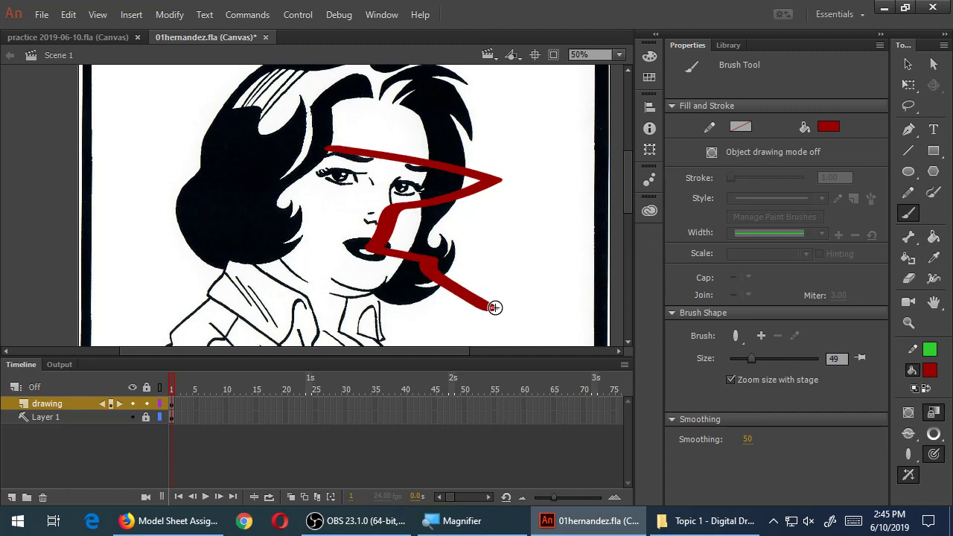
key("ctrl+z")
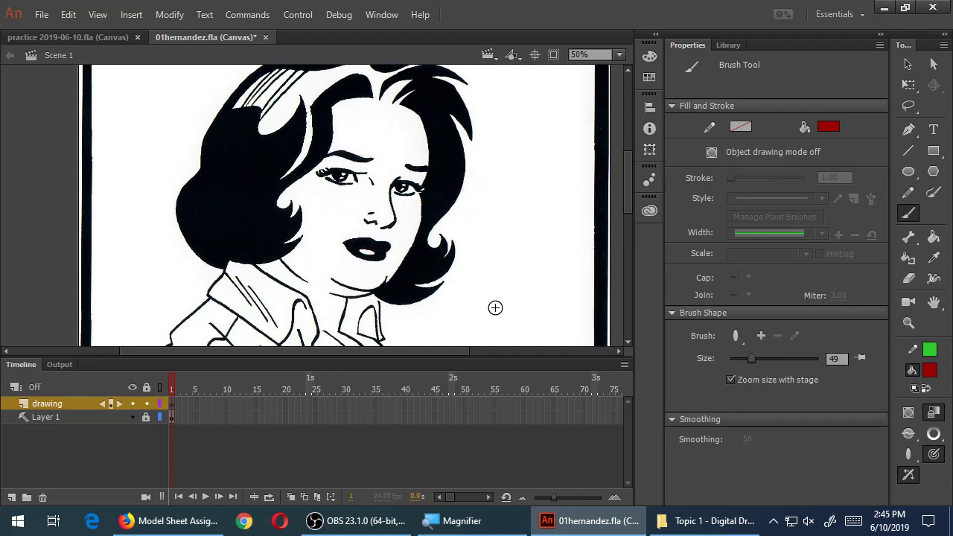
scroll(422, 194, "up", 3)
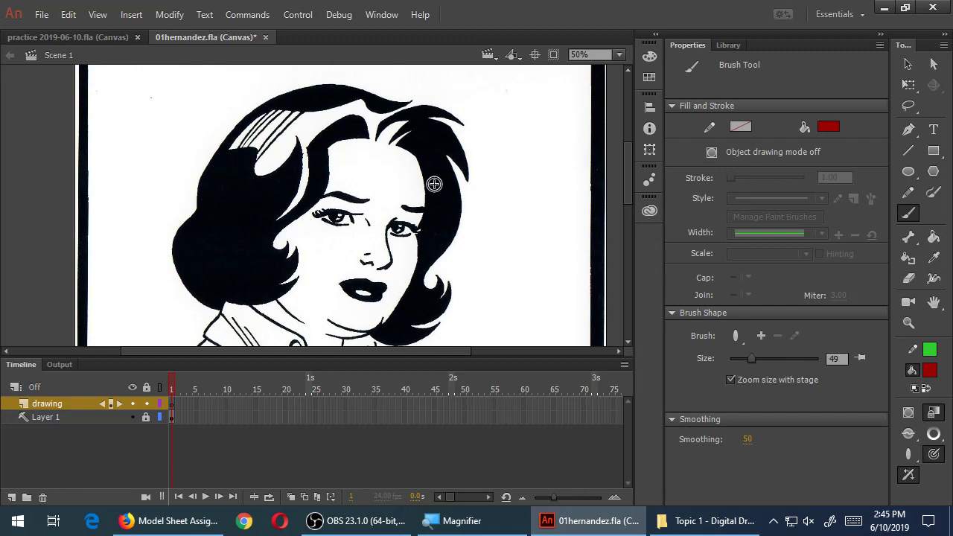
mouse_move(392, 147)
left_mouse_down()
mouse_move(420, 206)
mouse_move(415, 268)
mouse_move(376, 331)
left_mouse_up()
mouse_move(372, 140)
left_mouse_down()
mouse_move(415, 103)
mouse_move(451, 106)
mouse_move(466, 123)
mouse_move(428, 116)
mouse_move(462, 162)
mouse_move(460, 182)
mouse_move(452, 177)
mouse_move(443, 151)
mouse_move(470, 188)
left_mouse_up()
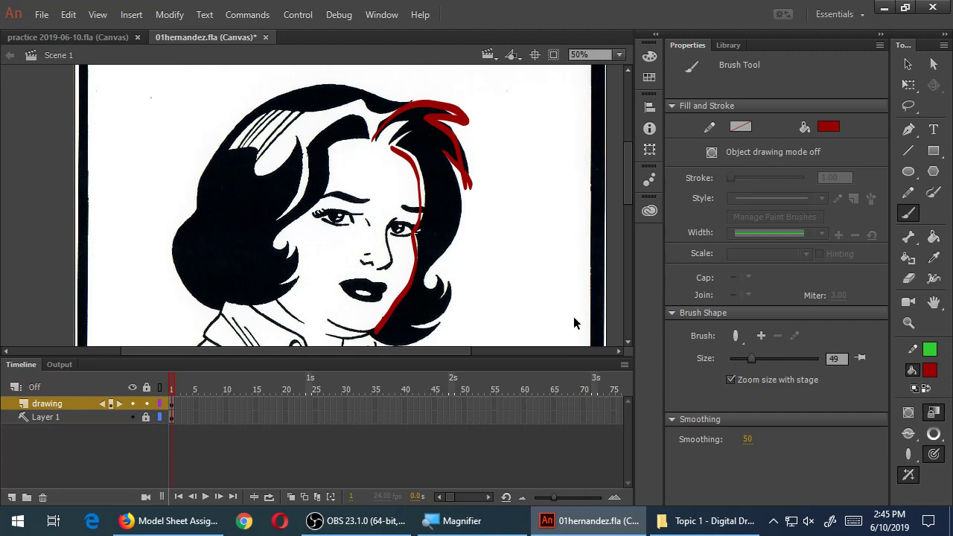
Try tracing the hair's outer left contour with the round brush shape, and undo the strokes
left_click(907, 454)
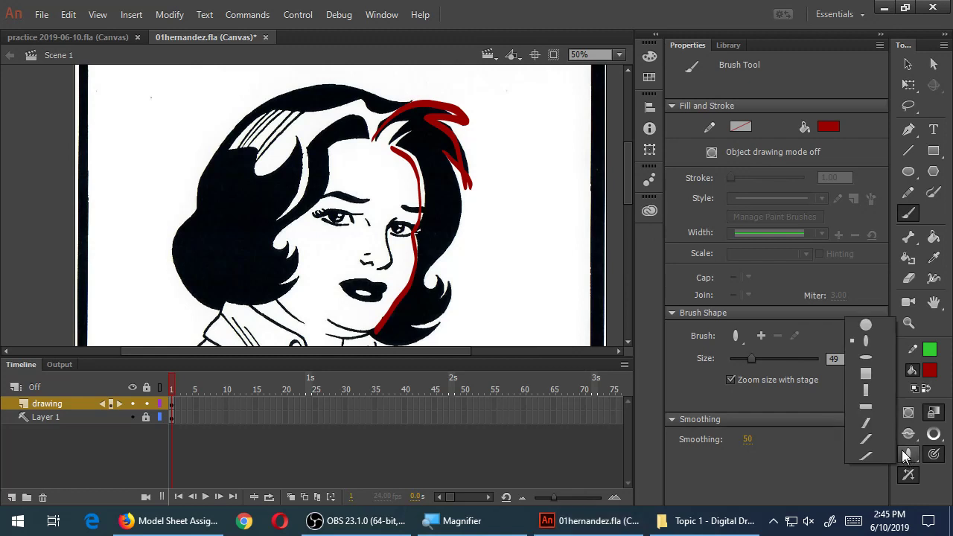
left_click(871, 327)
mouse_move(379, 104)
left_mouse_down()
mouse_move(337, 85)
mouse_move(291, 93)
mouse_move(254, 114)
mouse_move(213, 160)
mouse_move(203, 210)
mouse_move(175, 242)
mouse_move(225, 315)
mouse_move(283, 257)
left_mouse_up()
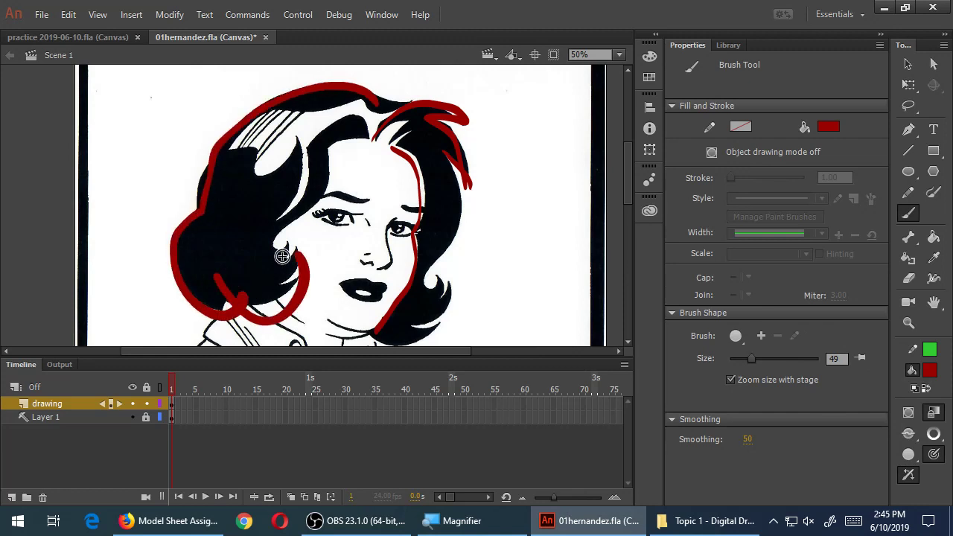
key("ctrl+z")
key("ctrl+z")
key("ctrl+z")
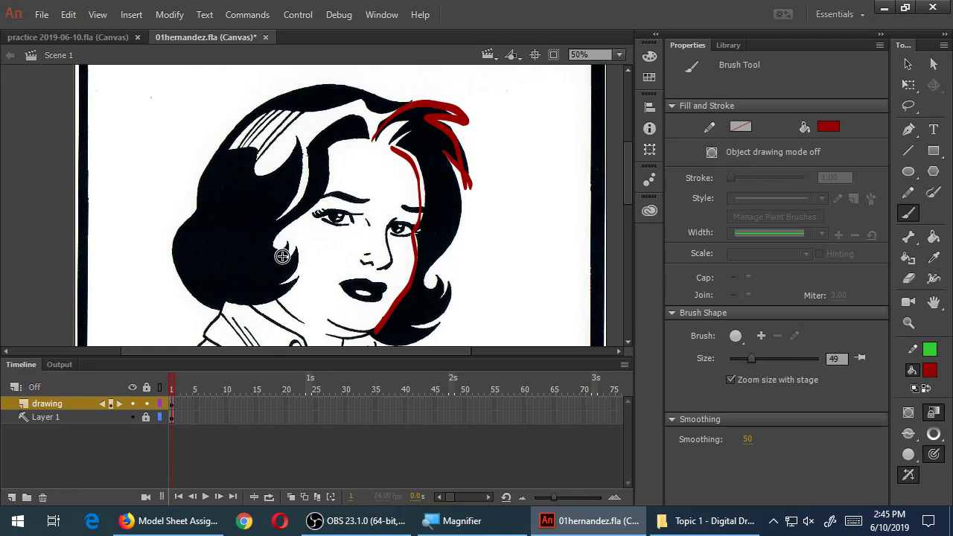
Choose the narrow upright oval brush shape and trace the hair's outer left contour, lower curl and inner edge around the forehead
left_click(909, 455)
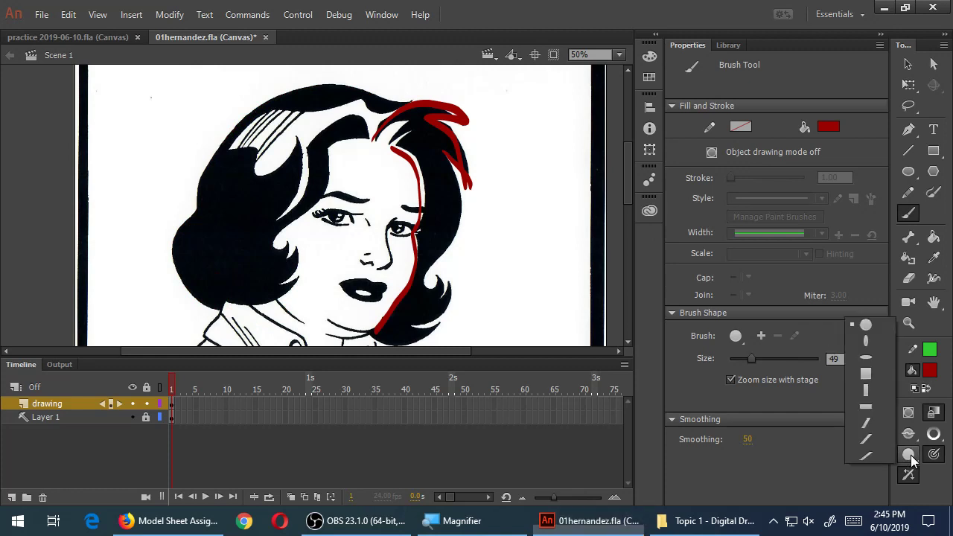
left_click(879, 344)
mouse_move(412, 105)
left_mouse_down()
mouse_move(329, 88)
mouse_move(292, 99)
mouse_move(247, 131)
mouse_move(215, 159)
mouse_move(198, 213)
mouse_move(182, 227)
mouse_move(181, 282)
left_mouse_up()
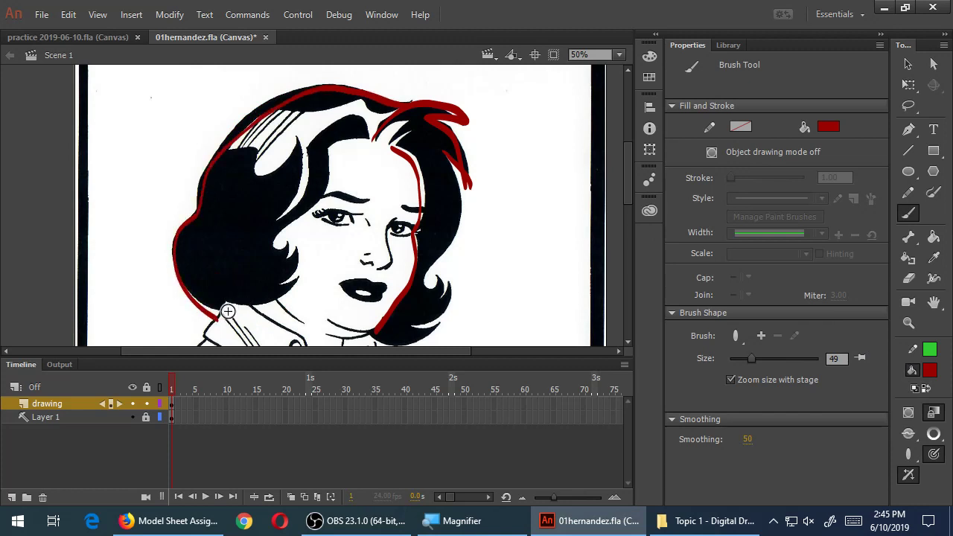
left_click_drag(224, 306, 198, 339)
mouse_move(221, 301)
left_mouse_down()
mouse_move(266, 302)
mouse_move(301, 282)
mouse_move(299, 268)
mouse_move(277, 277)
mouse_move(291, 276)
mouse_move(305, 253)
mouse_move(300, 265)
mouse_move(292, 246)
mouse_move(282, 254)
mouse_move(287, 243)
mouse_move(282, 256)
mouse_move(284, 243)
mouse_move(271, 235)
mouse_move(308, 218)
mouse_move(330, 160)
mouse_move(367, 152)
mouse_move(330, 158)
mouse_move(374, 153)
left_mouse_up()
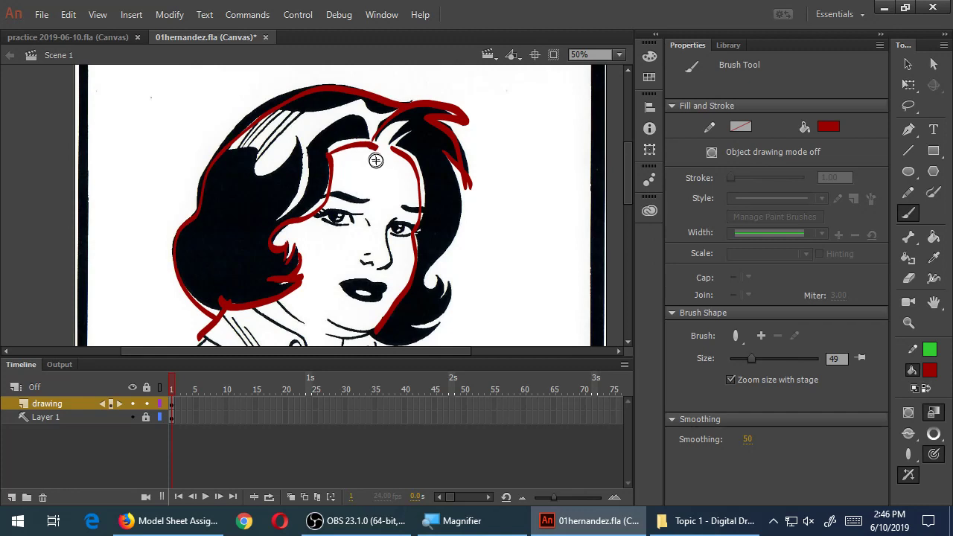
Delete the red stroke along the face's right side with Layer 1 hidden, and retrace it by brush with Layer 1 shown
left_click(132, 417)
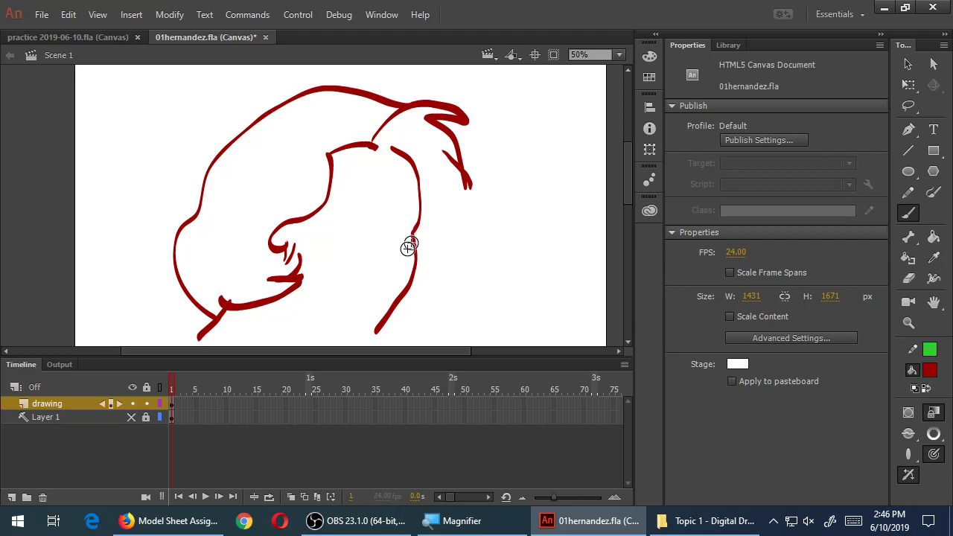
key("v")
left_click(402, 299)
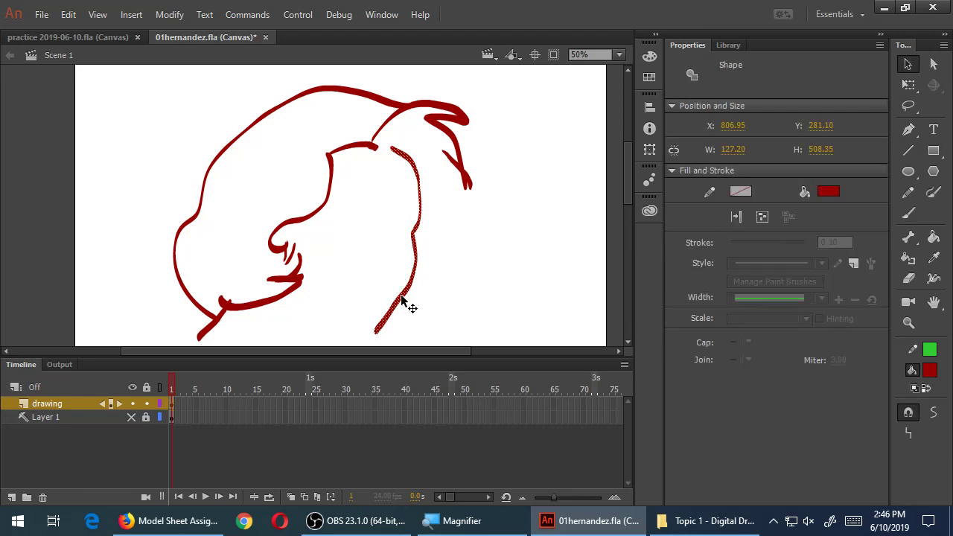
key("Delete")
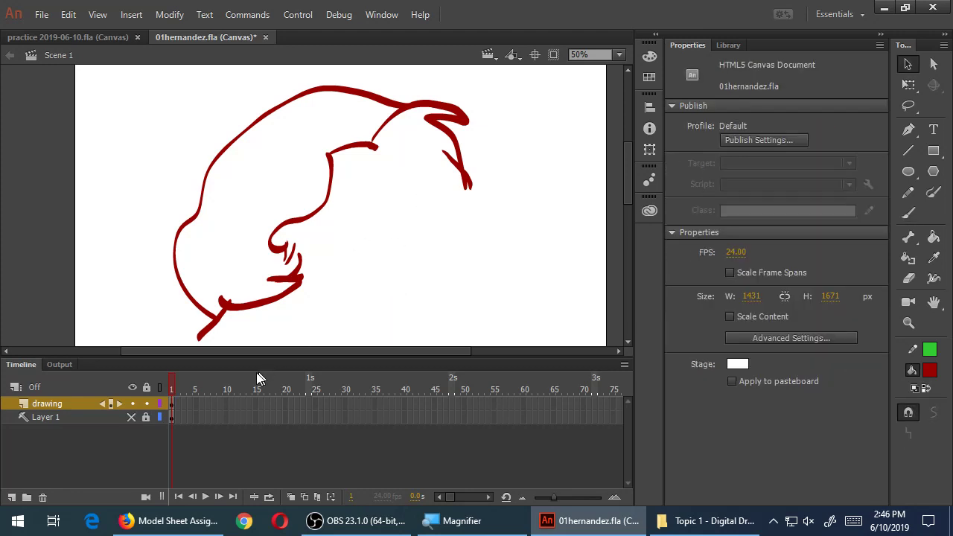
left_click(131, 415)
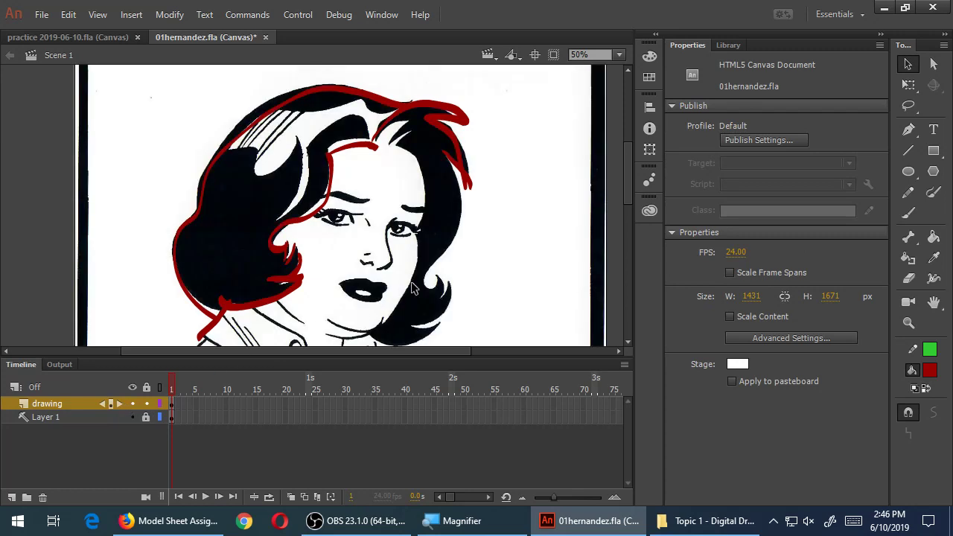
key("b")
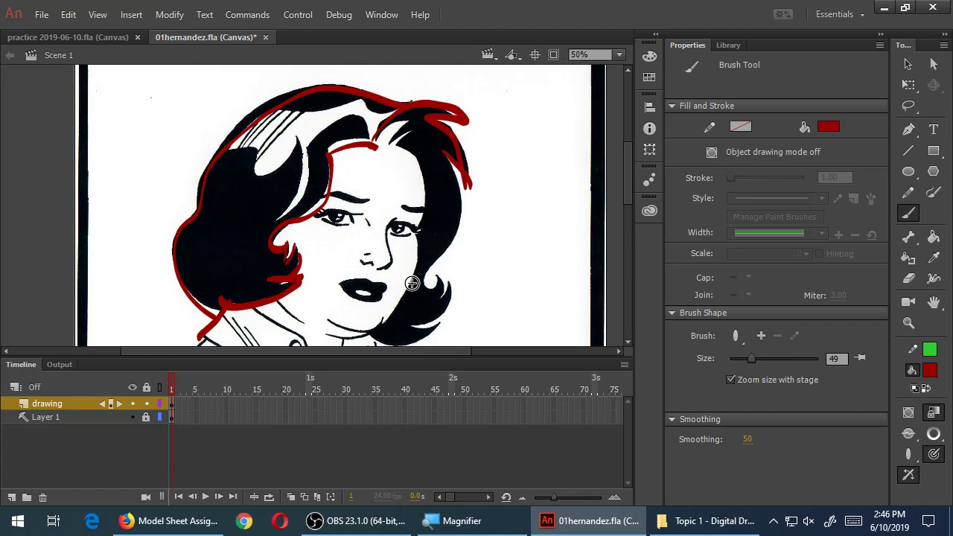
mouse_move(397, 146)
left_mouse_down()
mouse_move(428, 196)
mouse_move(414, 232)
mouse_move(415, 274)
mouse_move(385, 324)
left_mouse_up()
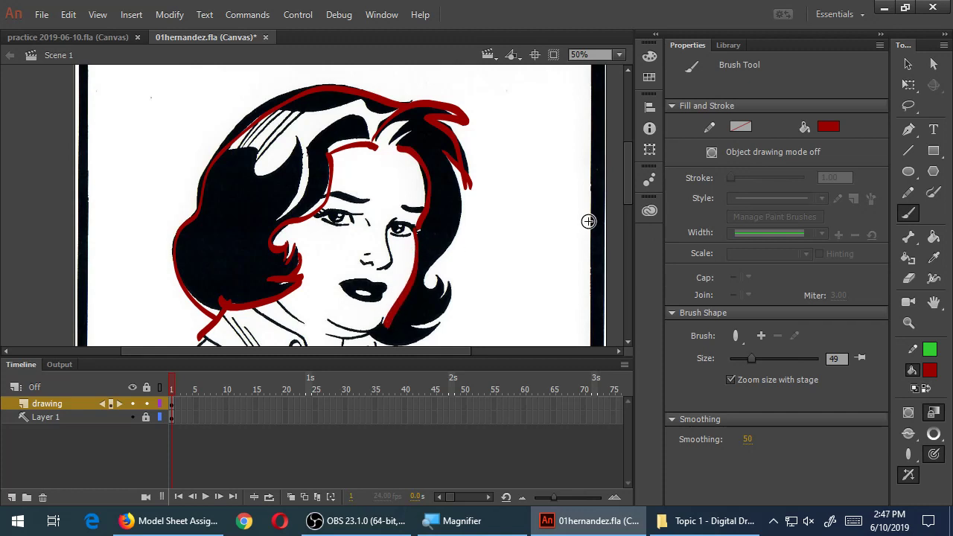
Hide Layer 1 so only the traced strokes show, and save the document
key("z")
left_click(469, 167)
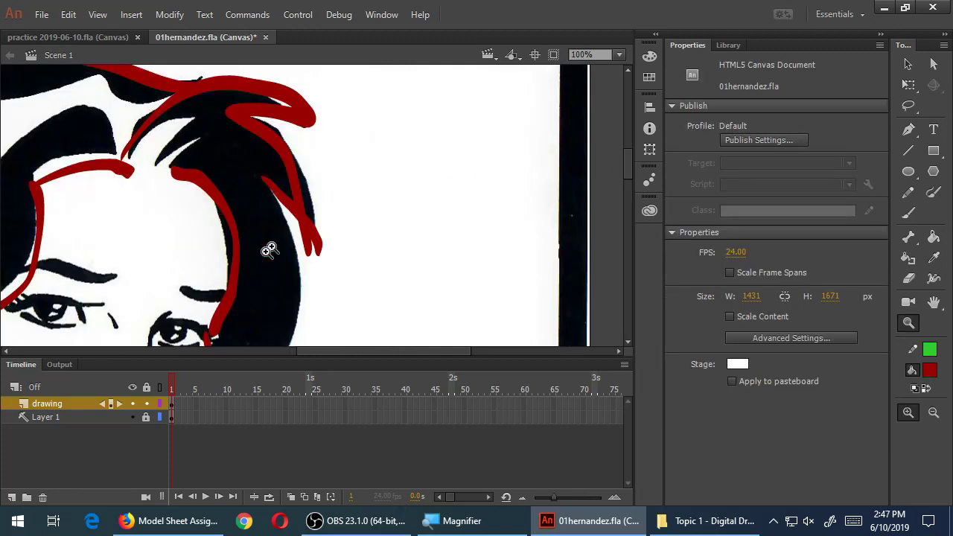
left_click(132, 417)
key("ctrl+s")
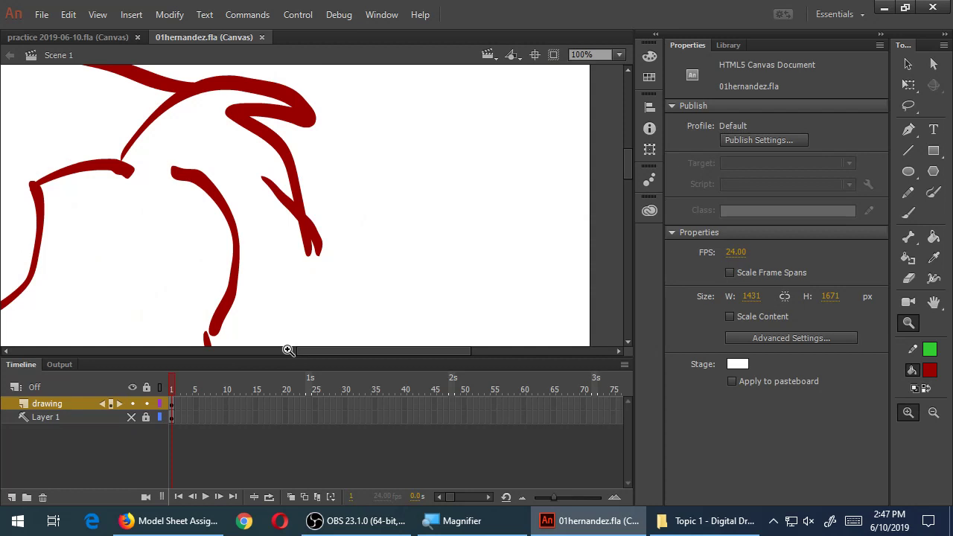
Try erasing the overlapping stroke ends at the hair's pointed tip with the Eraser, and undo the erasing
key("e")
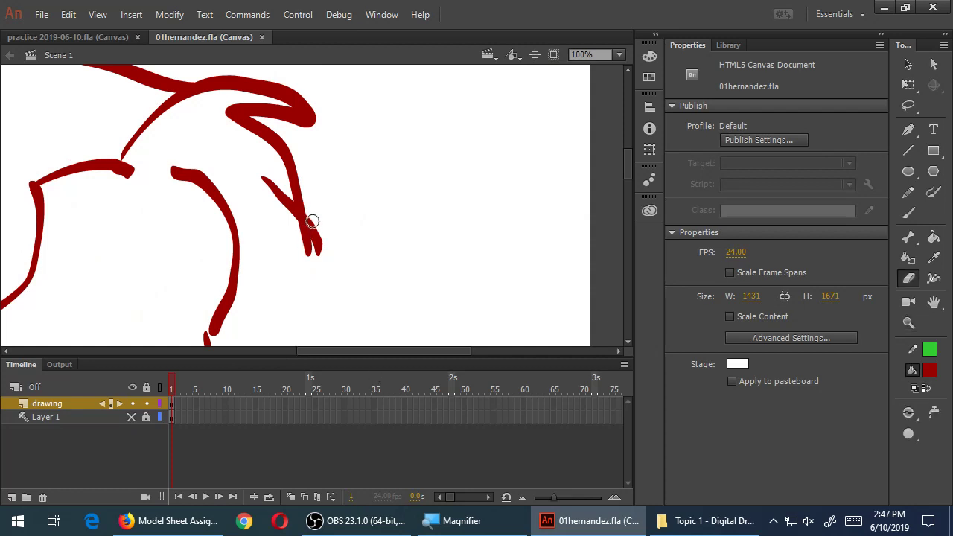
mouse_move(311, 217)
left_mouse_down()
mouse_move(326, 271)
mouse_move(293, 230)
mouse_move(319, 266)
left_mouse_up()
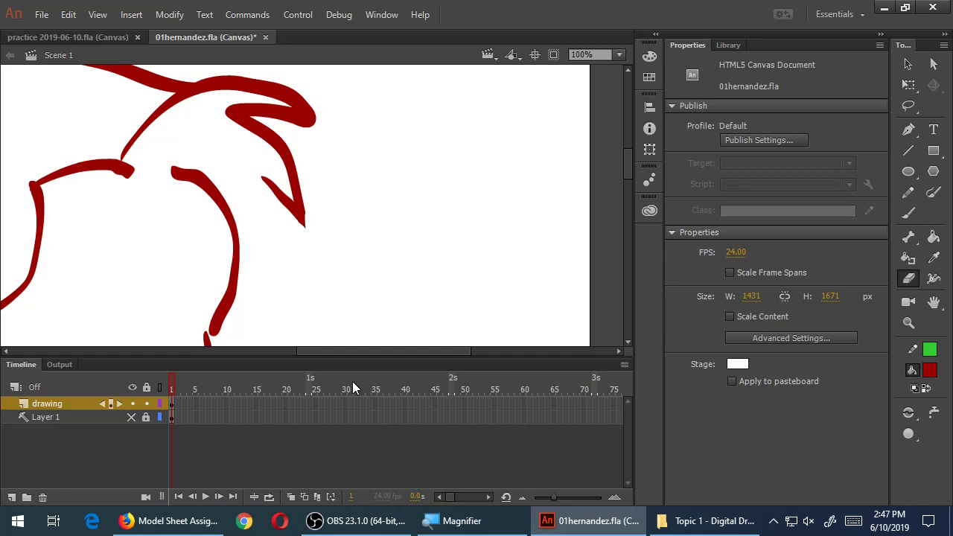
key("ctrl+z")
key("ctrl+z")
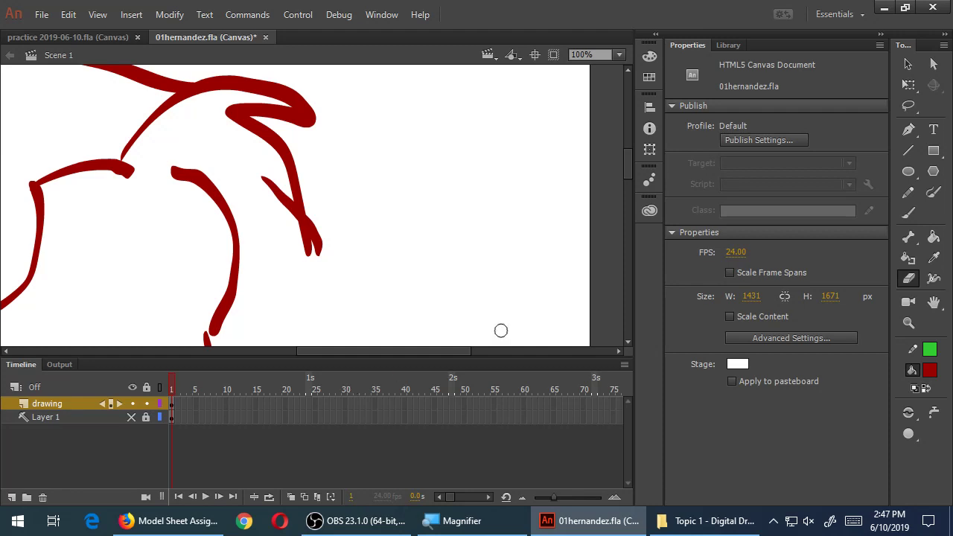
Try reshaping the crossing stroke ends at the hair's pointed tip with the Selection tool, and undo the changes
left_click(911, 66)
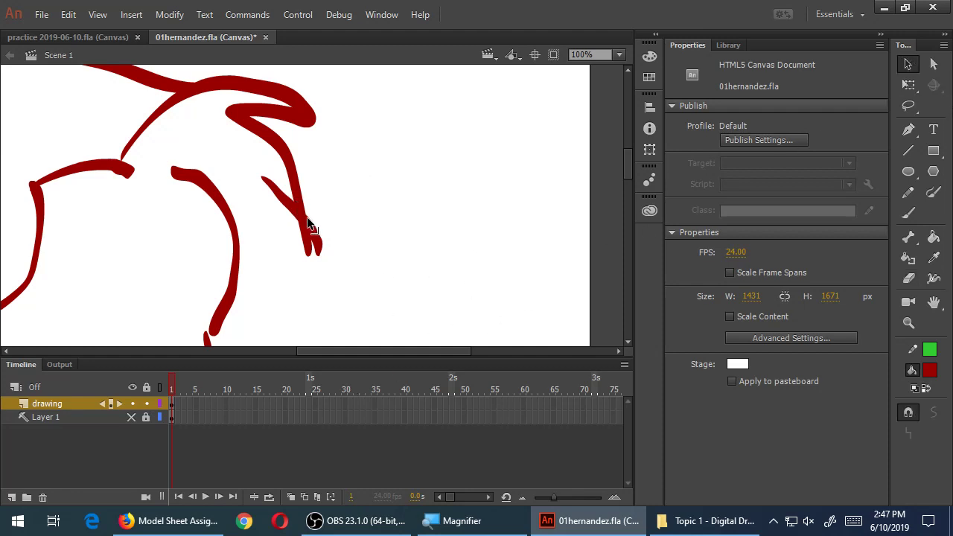
left_click_drag(307, 222, 310, 255)
key("ctrl+z")
key("ctrl+z")
key("ctrl+z")
Turn off snapping to objects, pull the stroke edge to cut off the overlapping ends at the hair tip, and delete the leftover piece
left_click(909, 415)
left_click_drag(303, 218, 303, 271)
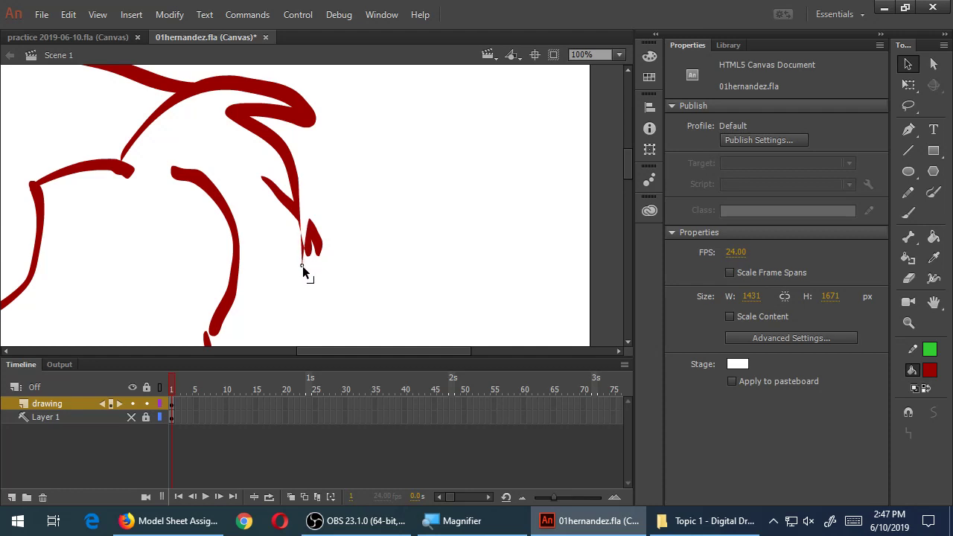
left_click_drag(303, 271, 303, 271)
left_click(315, 239)
key("Delete")
left_click_drag(309, 232, 301, 222)
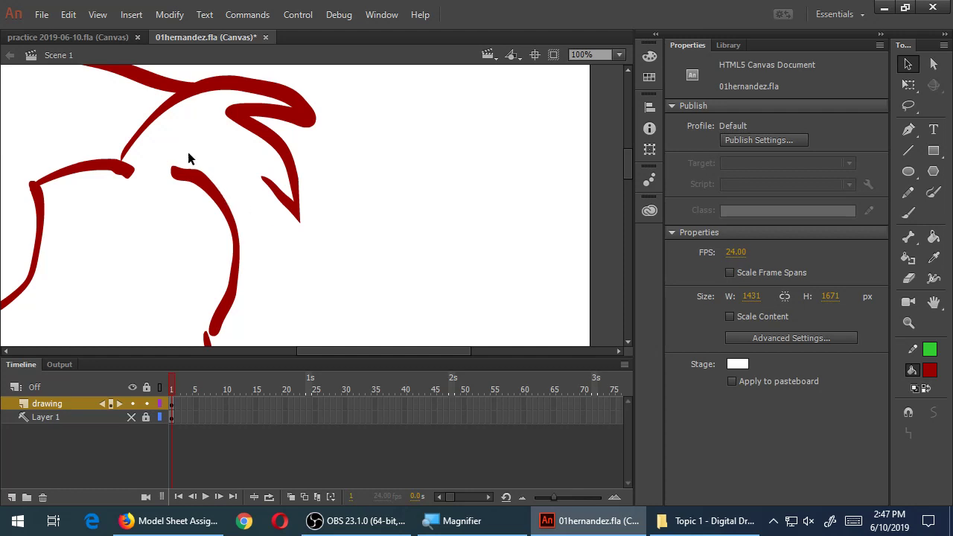
Delete the small stray red fragment just above the stroke of the hair's lower curl
mouse_move(175, 143)
left_mouse_down()
mouse_move(446, 142)
mouse_move(464, 159)
mouse_move(322, 234)
mouse_move(462, 258)
mouse_move(419, 258)
left_mouse_up()
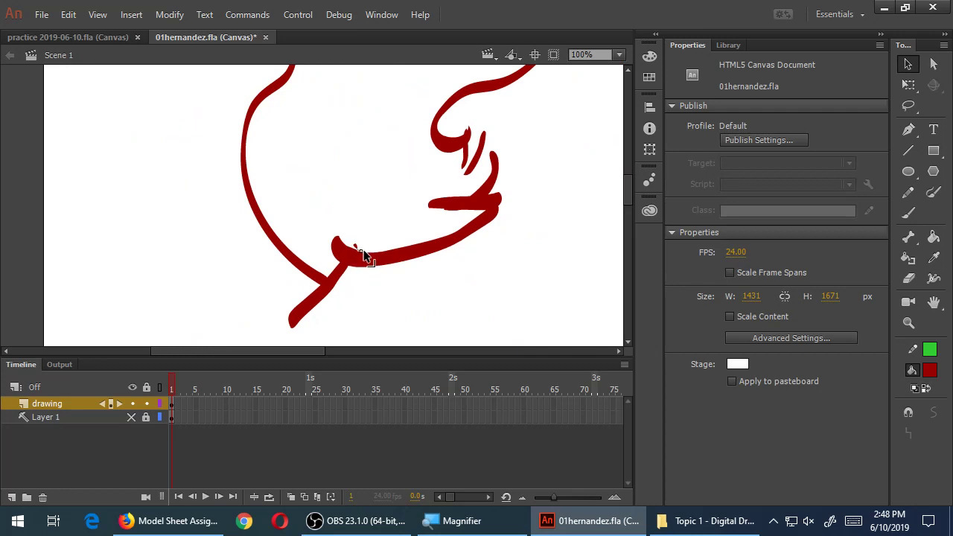
left_click(357, 249)
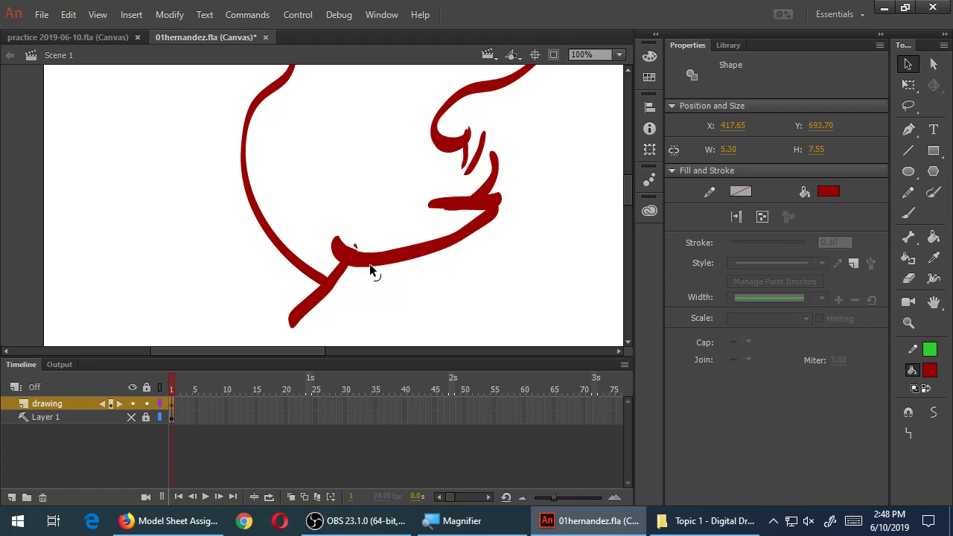
key("Delete")
Show Layer 1 again beneath the traced strokes, and save the document
scroll(376, 263, "down", 1)
scroll(376, 263, "down", 3)
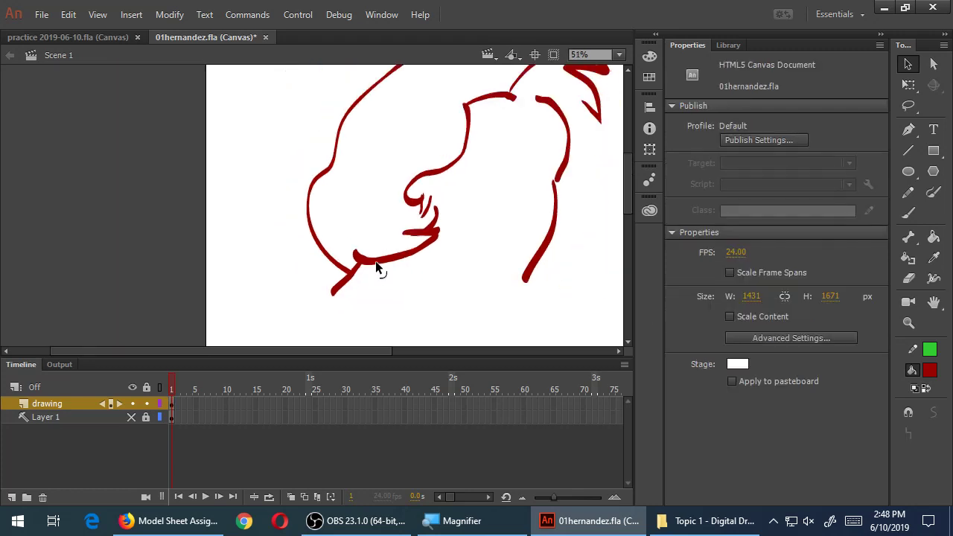
left_click(131, 417)
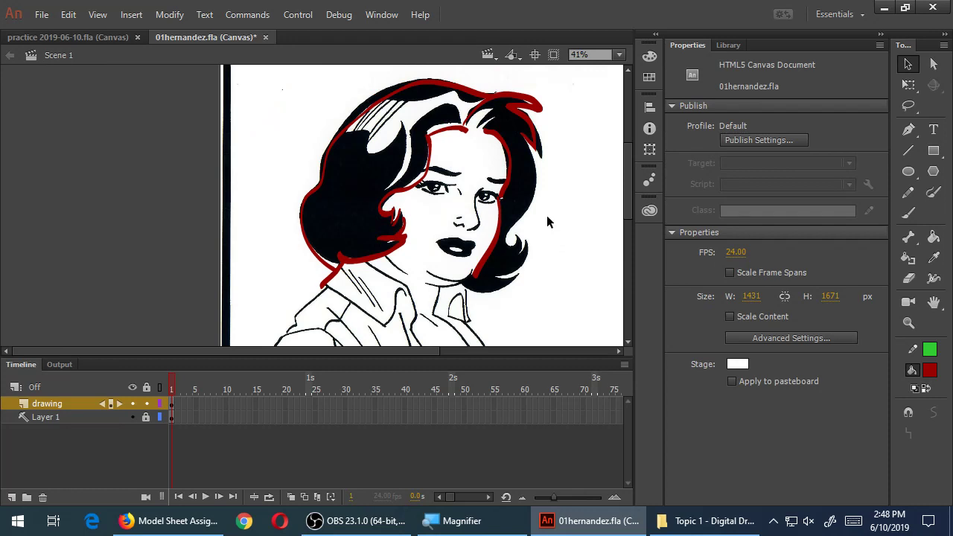
key("ctrl+s")
Trace both eyebrows and the line of the nose with the Brush tool
key("b")
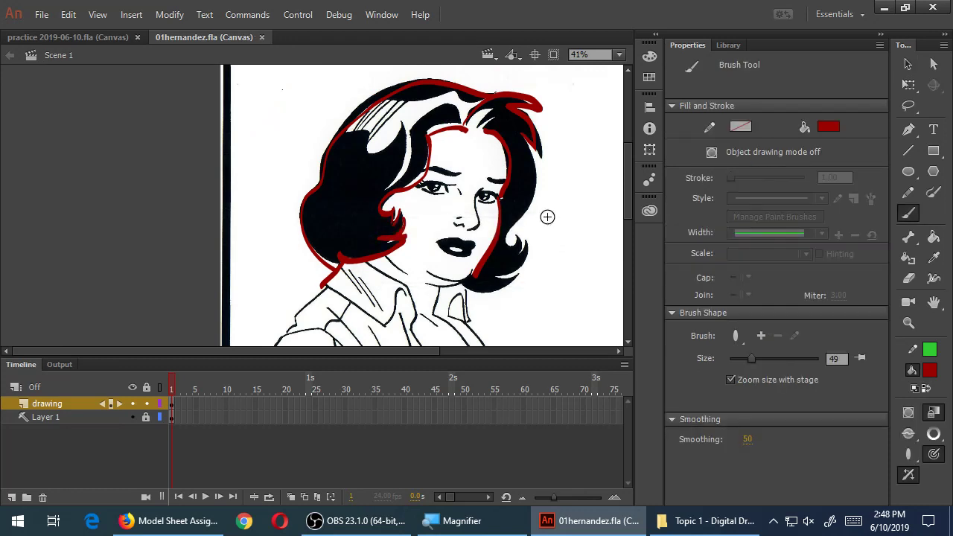
left_click_drag(459, 173, 427, 174)
mouse_move(509, 183)
left_mouse_down()
mouse_move(480, 199)
mouse_move(484, 190)
mouse_move(463, 224)
left_mouse_up()
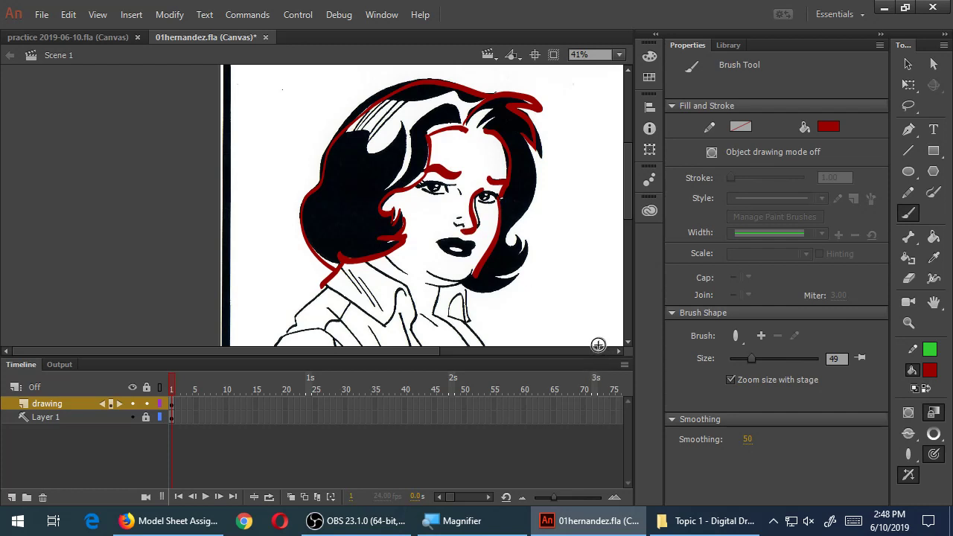
Reduce the brush size to 40 and trace the outlines of the eyes, the nostril and the lips
key("bracketleft")
key("bracketleft")
key("bracketleft")
key("bracketleft")
key("bracketleft")
key("bracketleft")
key("bracketleft")
key("bracketleft")
key("bracketleft")
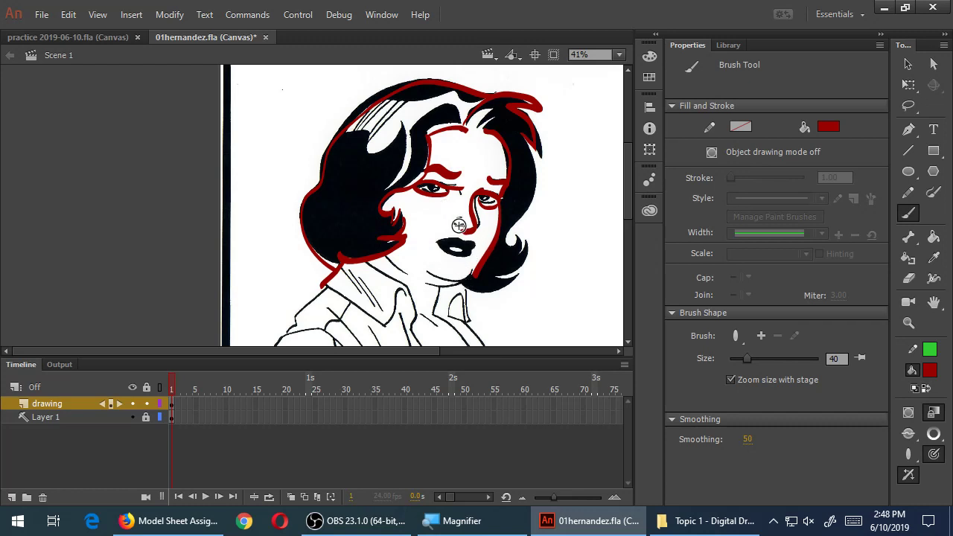
left_click(459, 229)
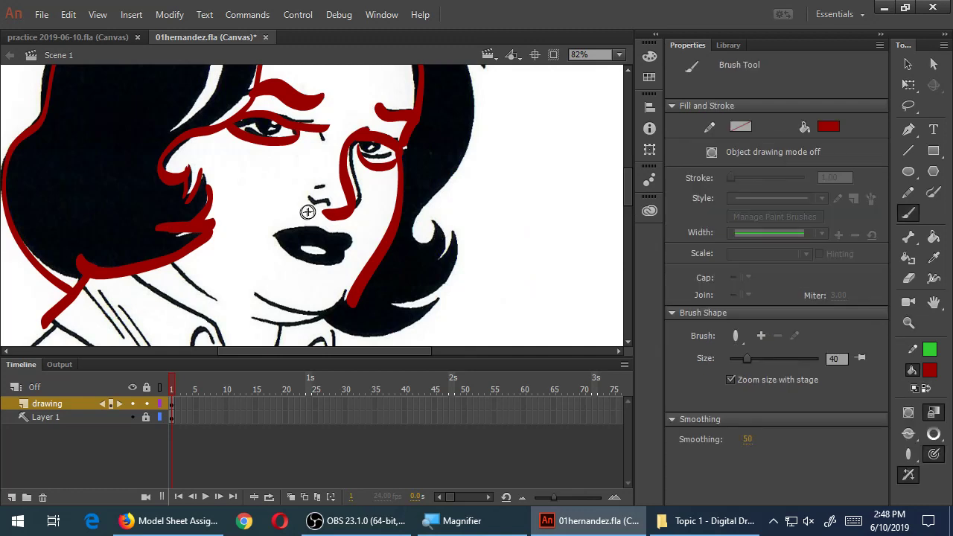
mouse_move(326, 203)
left_mouse_down()
mouse_move(308, 202)
mouse_move(328, 195)
mouse_move(328, 205)
left_mouse_up()
mouse_move(273, 232)
left_mouse_down()
mouse_move(326, 233)
mouse_move(351, 245)
mouse_move(307, 258)
mouse_move(278, 237)
left_mouse_up()
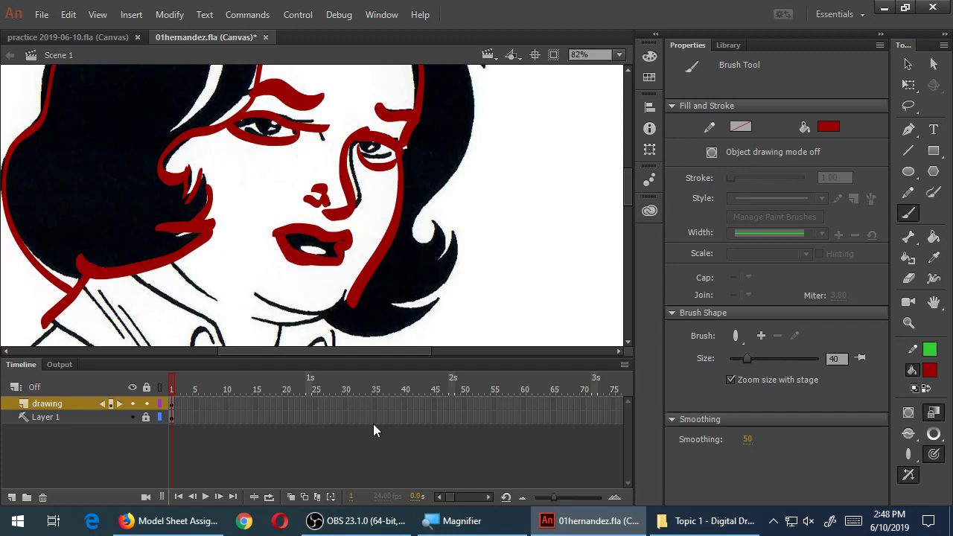
Hide Layer 1 to view the traced face on its own, and save the document
key("ctrl+minus")
key("ctrl+minus")
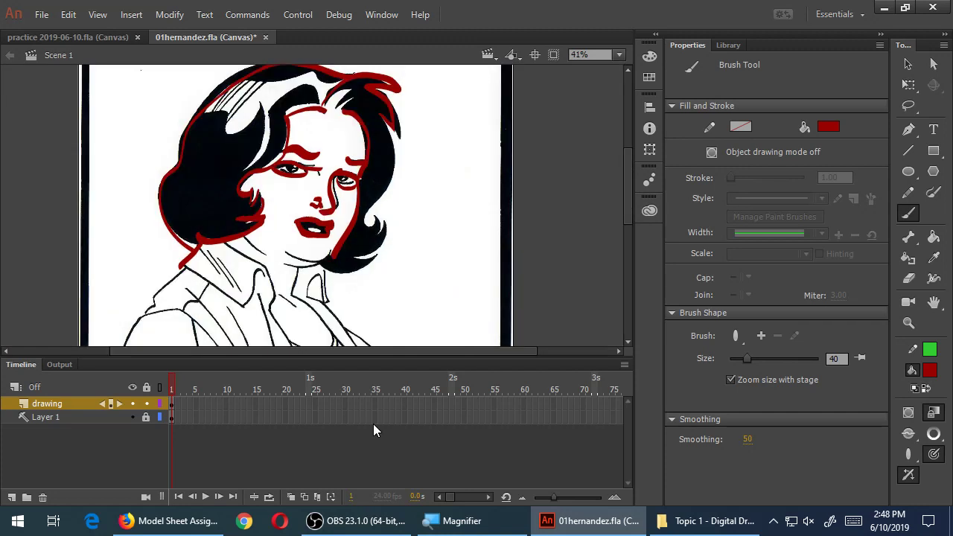
left_click(131, 417)
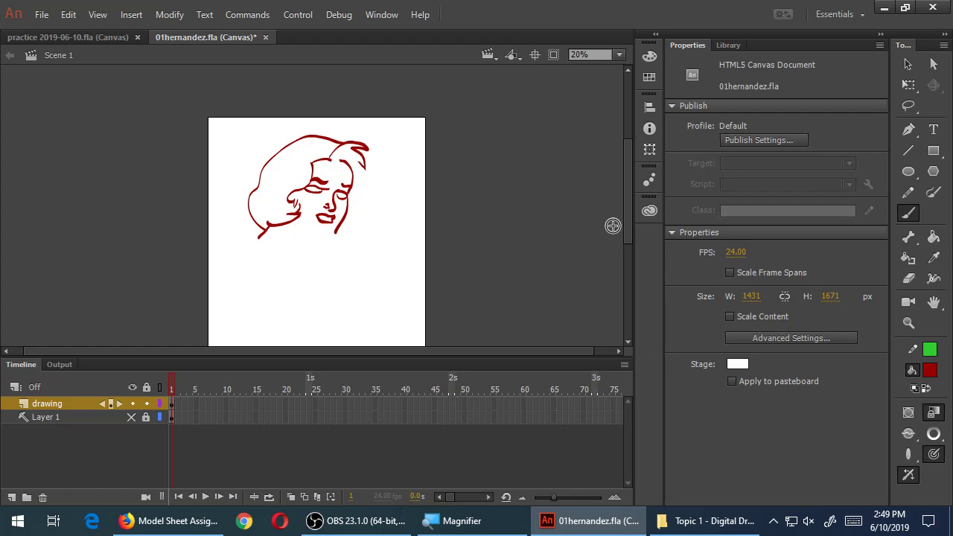
key("ctrl+s")
Show Layer 1 and trace the shirt collar's left flap and the lower edge of the chin with the brush
left_click(129, 418)
key("z")
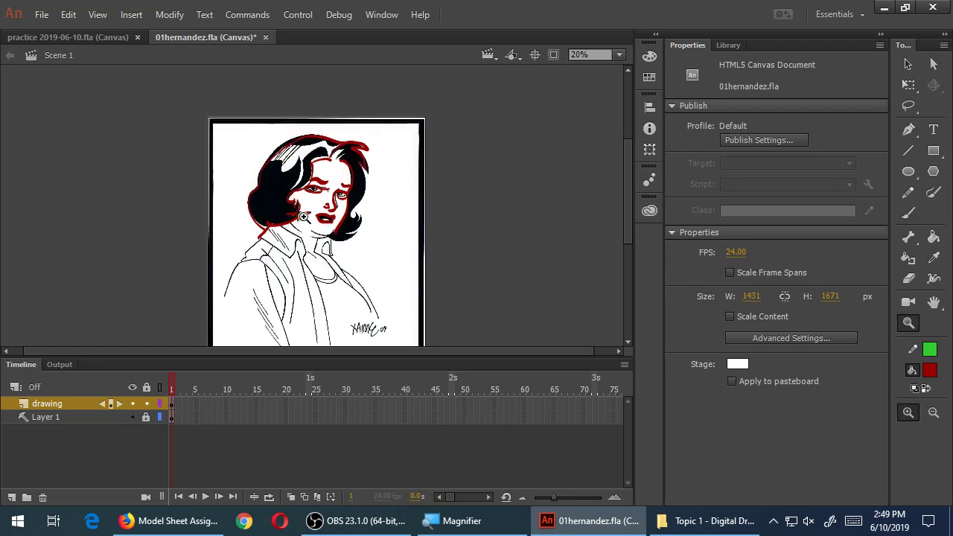
left_click(304, 217)
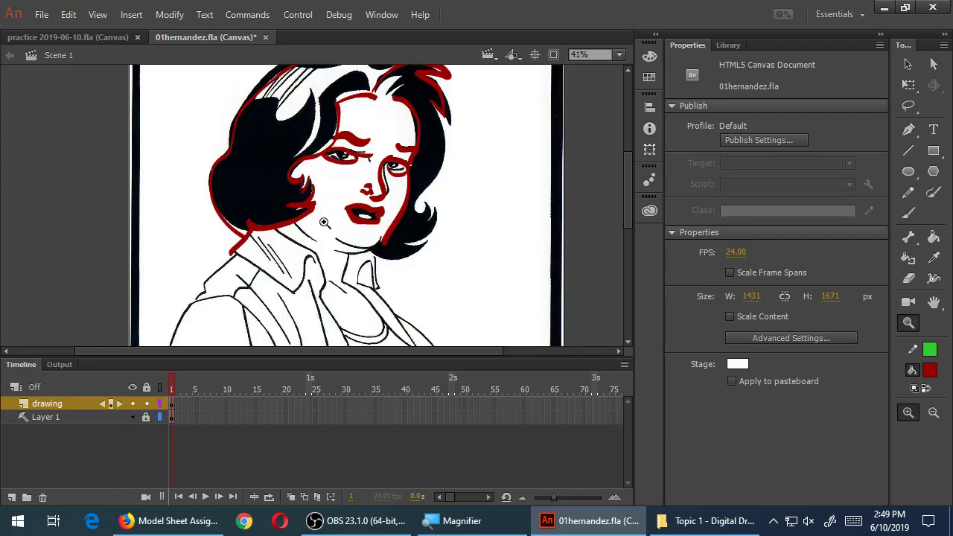
key("b")
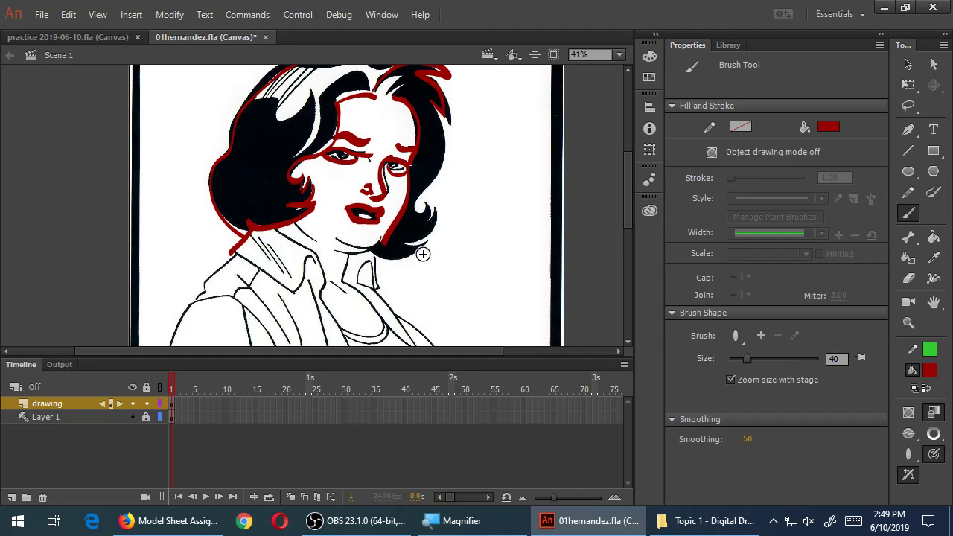
mouse_move(272, 228)
left_mouse_down()
mouse_move(318, 254)
mouse_move(327, 279)
mouse_move(309, 259)
mouse_move(292, 293)
mouse_move(223, 250)
left_mouse_up()
mouse_move(350, 245)
left_mouse_down()
mouse_move(334, 239)
mouse_move(379, 246)
left_mouse_up()
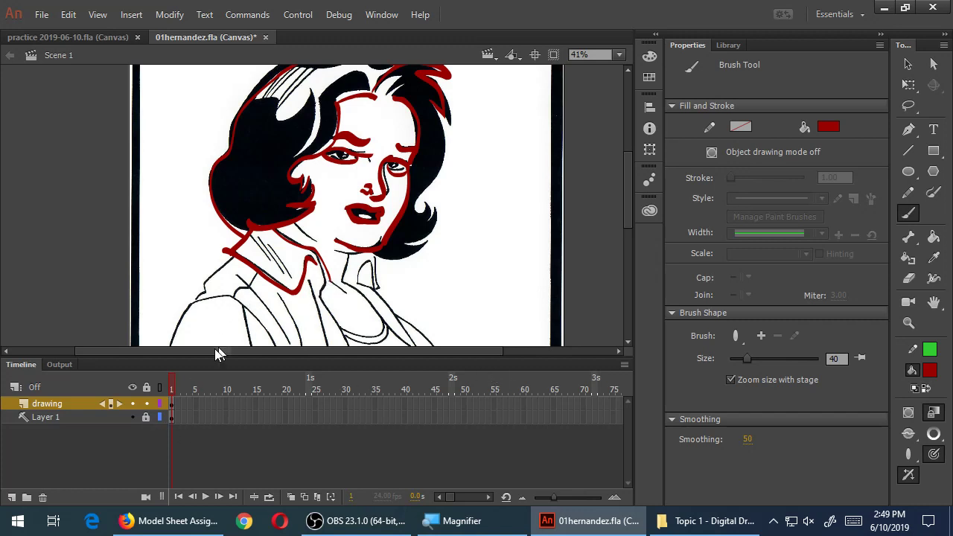
Compare the tracing with the reference portrait by toggling the visibility of Layer 1 and the drawing layer, and save with both shown
left_click(131, 417)
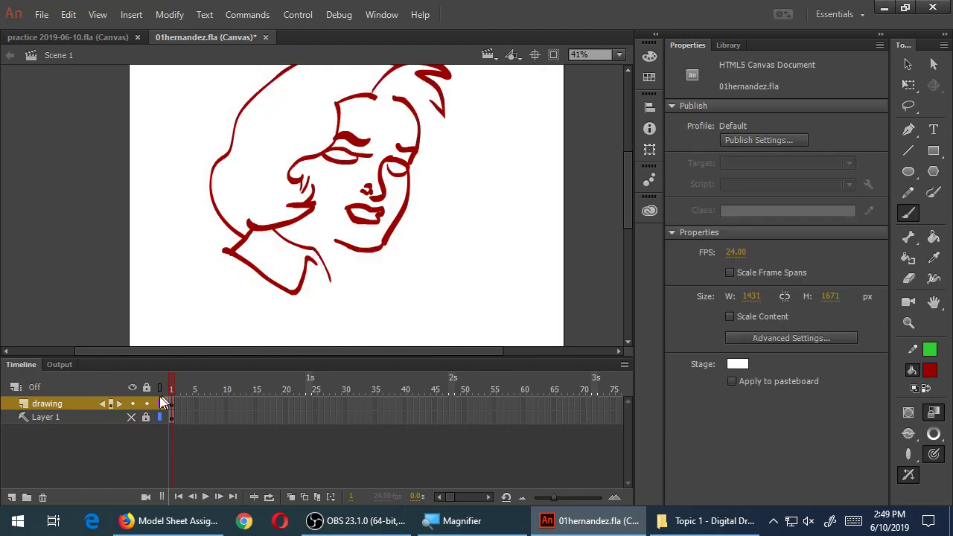
left_click(132, 402)
left_click(132, 418)
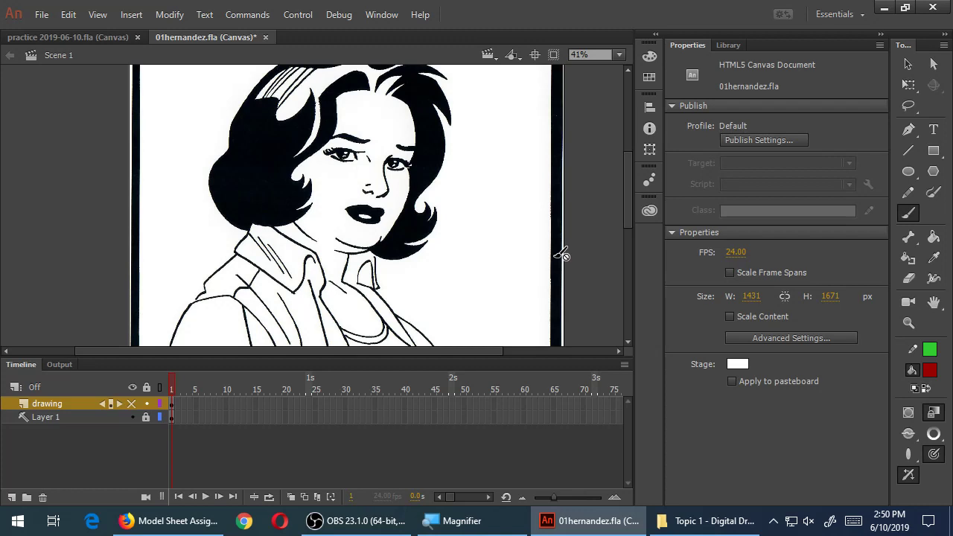
key("h")
left_click_drag(450, 166, 428, 193)
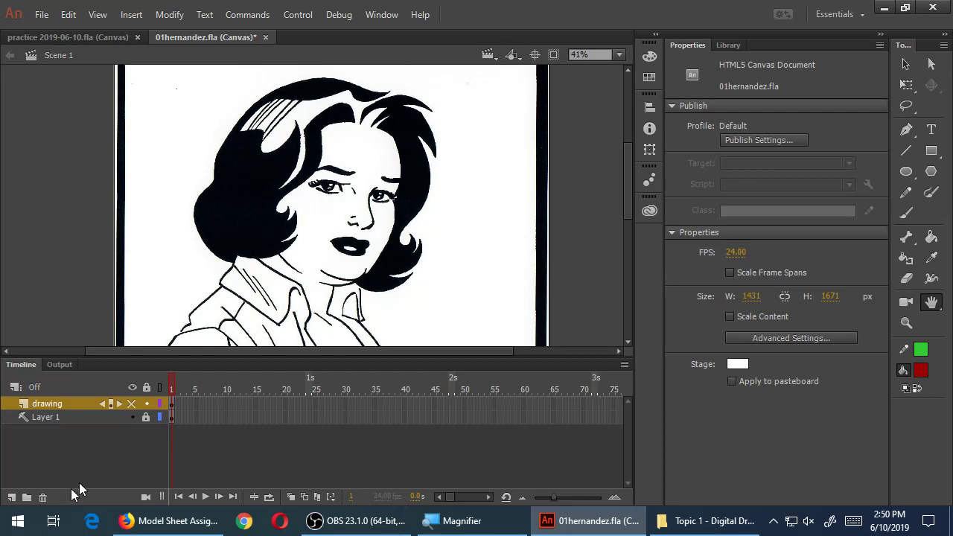
left_click(133, 403)
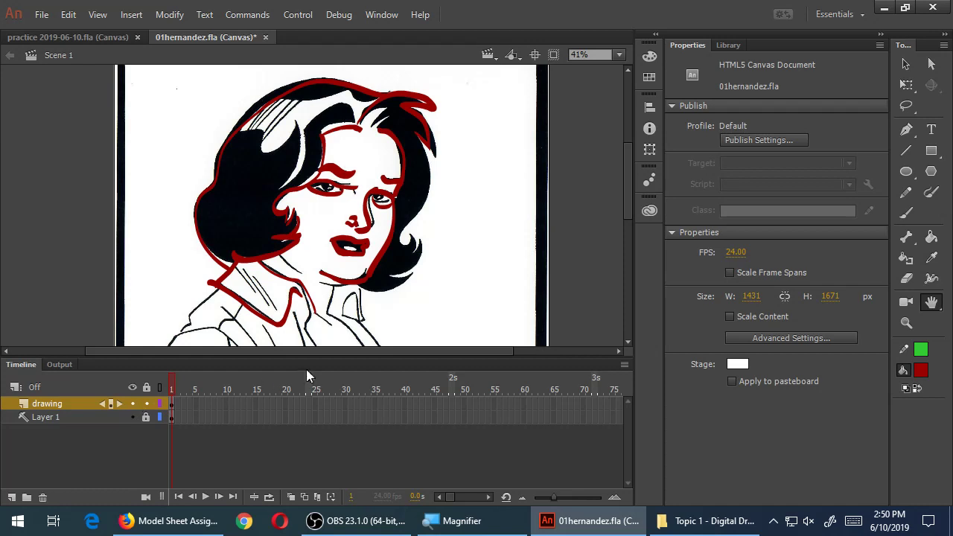
key("ctrl+s")
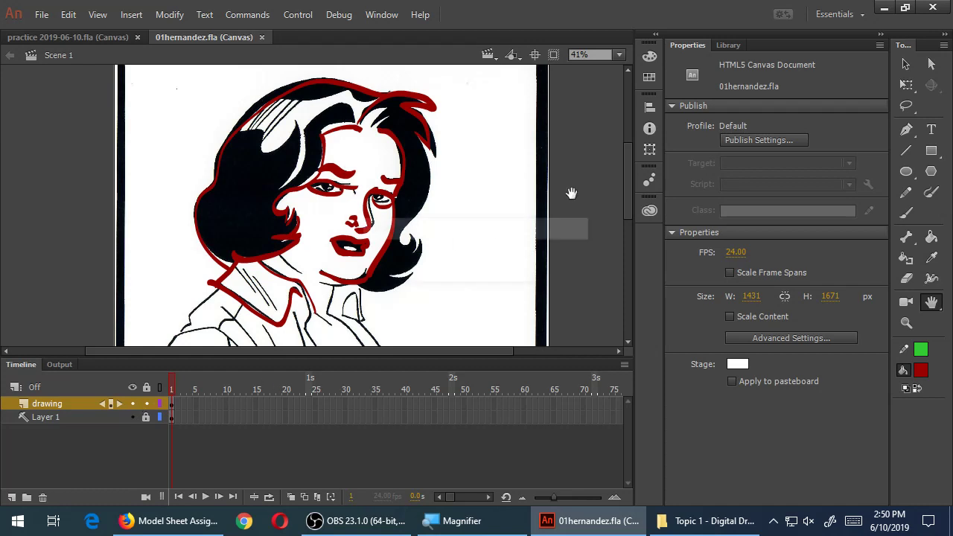
Trace the irises and pupils inside both eyes with the Brush tool
key("z")
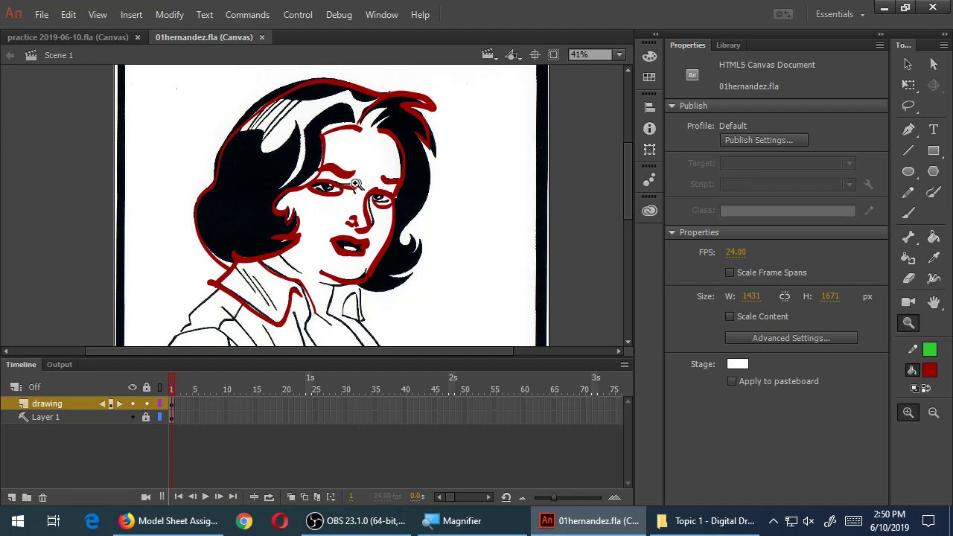
left_click(348, 187)
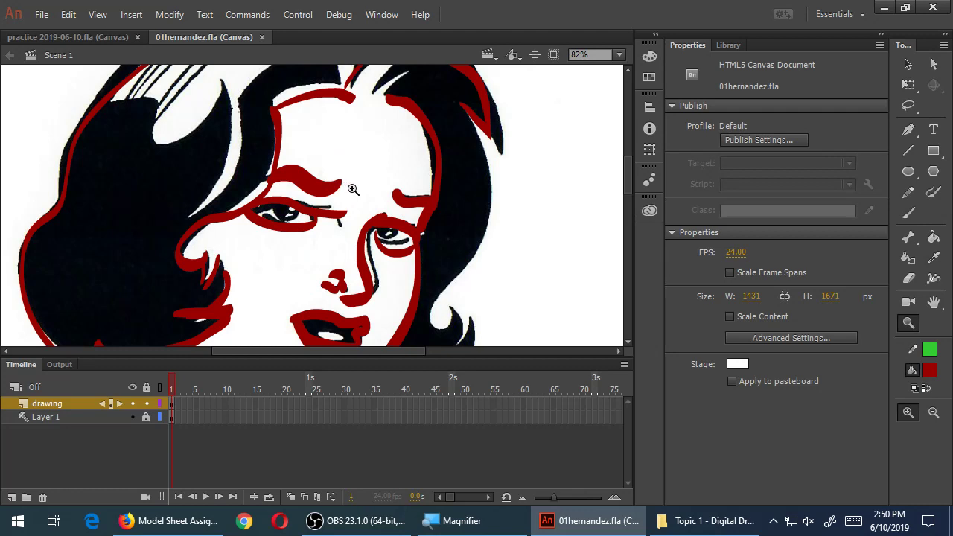
key("b")
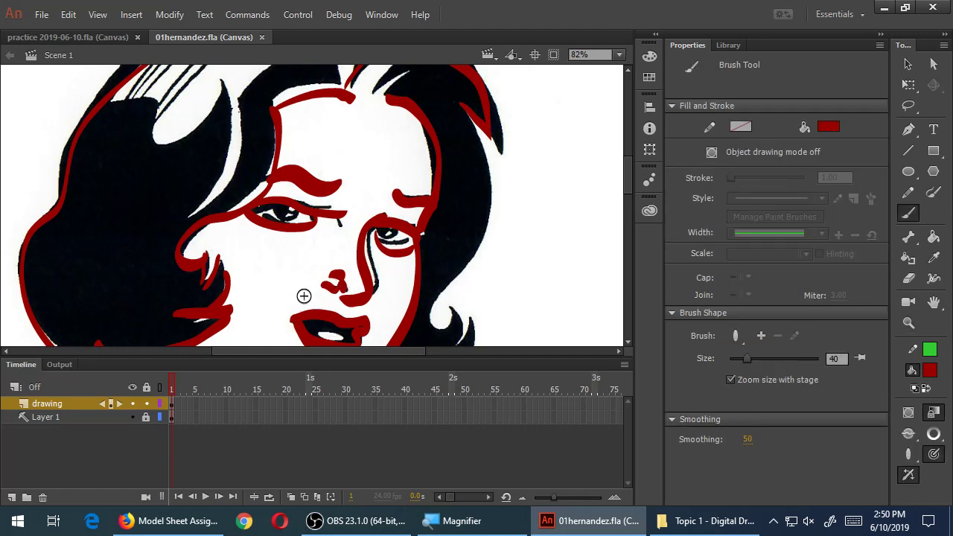
left_click_drag(272, 210, 303, 217)
mouse_move(373, 237)
left_mouse_down()
mouse_move(398, 227)
mouse_move(401, 237)
left_mouse_up()
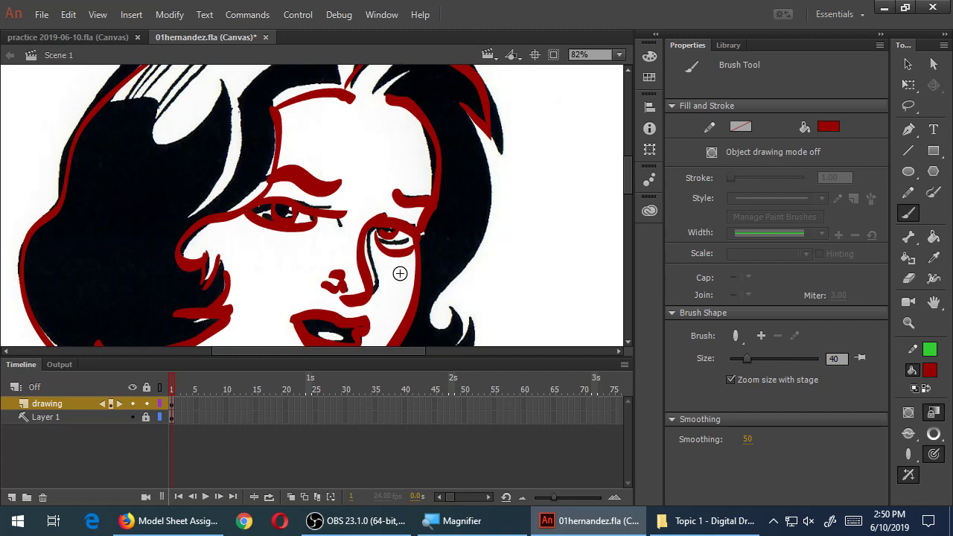
Trace the neck line beside the left collar and the line under the chin, and undo the stroke along the neck's right side
scroll(389, 298, "down", 5)
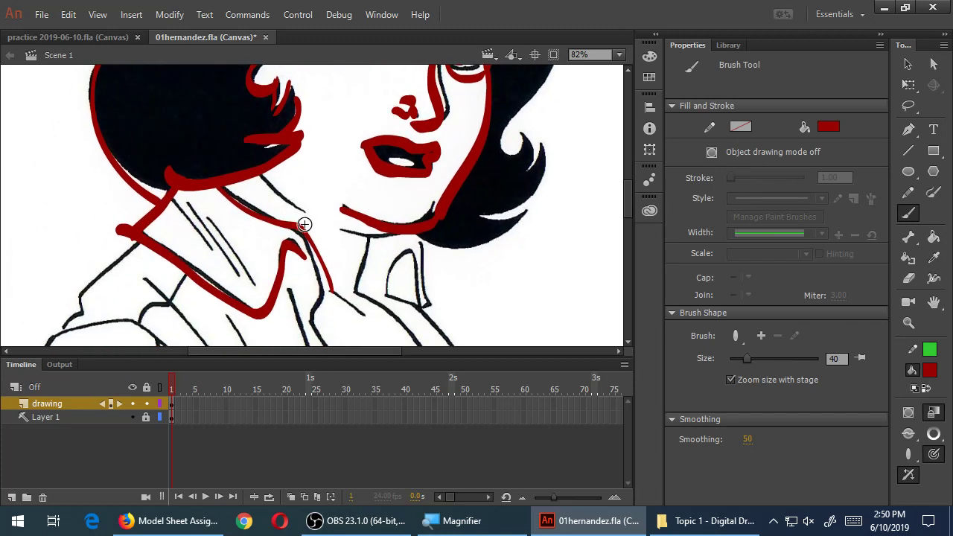
left_click_drag(251, 174, 291, 206)
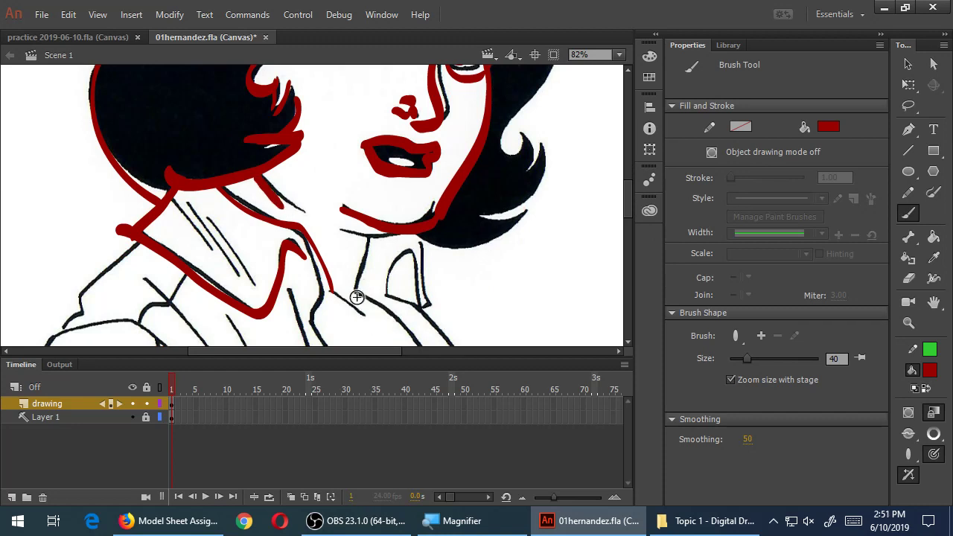
scroll(375, 292, "down", 2)
mouse_move(371, 187)
left_mouse_down()
mouse_move(428, 193)
mouse_move(396, 215)
mouse_move(386, 202)
mouse_move(363, 249)
left_mouse_up()
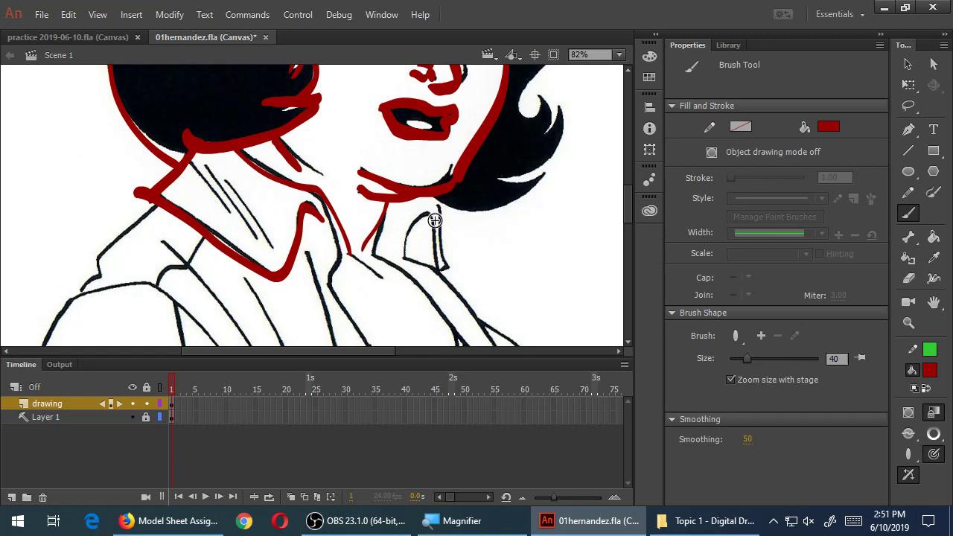
key("ctrl+z")
Trace the shirt's left shoulder contour from the collar corner down to the sleeve seam
left_click_drag(255, 404, 316, 404)
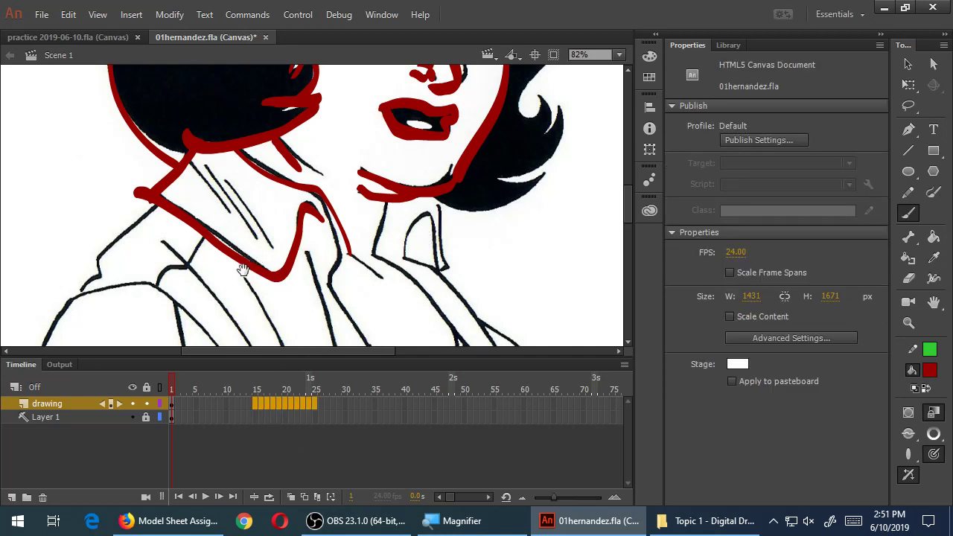
left_click_drag(243, 270, 273, 209)
mouse_move(215, 141)
left_mouse_down()
mouse_move(157, 184)
mouse_move(154, 212)
mouse_move(131, 231)
left_mouse_up()
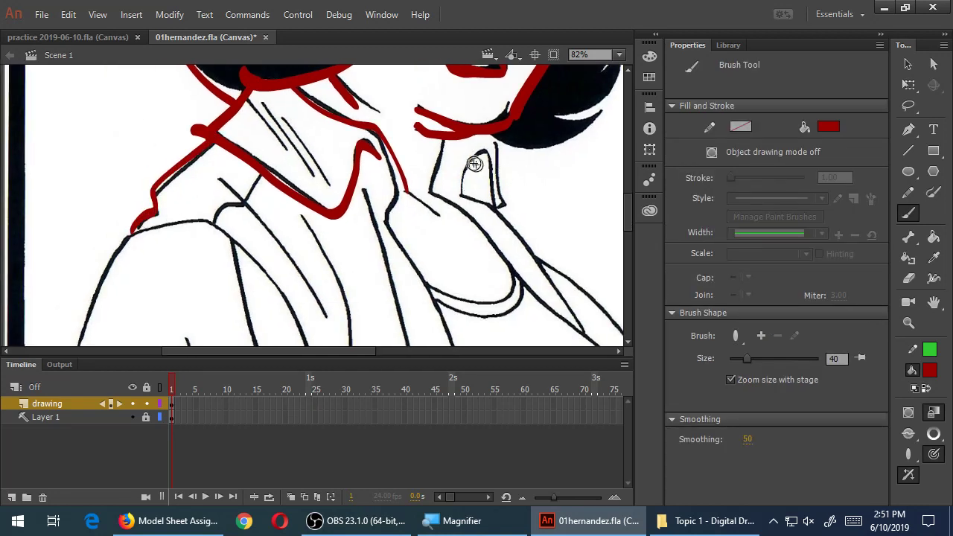
Trace the neckline curve, the neck line on the right and the right collar with its small opening using the Brush tool
mouse_move(445, 135)
left_mouse_down()
mouse_move(430, 188)
mouse_move(477, 236)
mouse_move(503, 284)
mouse_move(458, 297)
mouse_move(421, 274)
left_mouse_up()
mouse_move(496, 139)
left_mouse_down()
mouse_move(505, 210)
mouse_move(496, 179)
mouse_move(469, 172)
mouse_move(460, 197)
mouse_move(503, 221)
mouse_move(566, 324)
left_mouse_up()
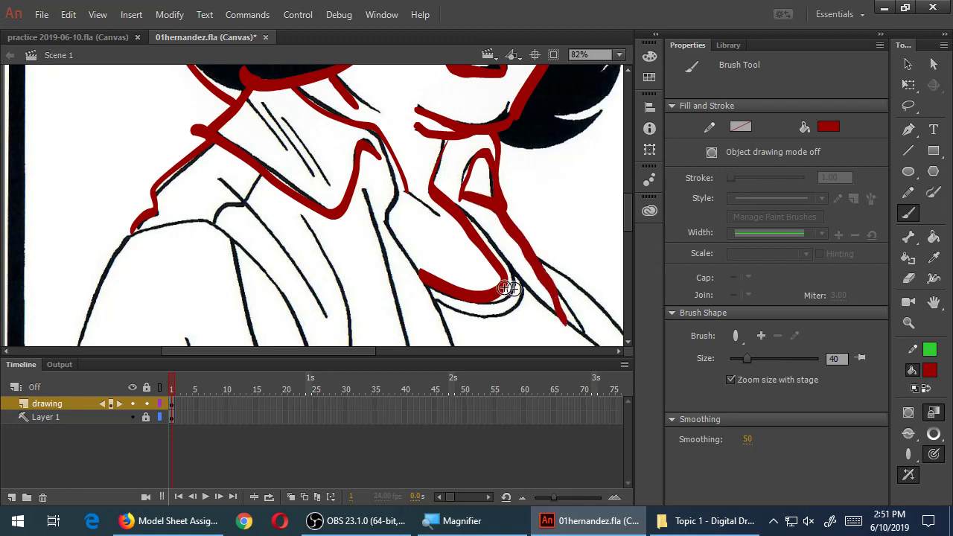
Trace the shirt's left shoulder folds, upper sleeve edge and the front edge below the left collar, and save the file
mouse_move(259, 173)
left_mouse_down()
mouse_move(240, 206)
mouse_move(213, 223)
left_mouse_up()
mouse_move(215, 178)
left_mouse_down()
mouse_move(277, 234)
mouse_move(331, 319)
left_mouse_up()
mouse_move(121, 236)
left_mouse_down()
mouse_move(174, 218)
mouse_move(224, 231)
mouse_move(290, 286)
mouse_move(306, 328)
left_mouse_up()
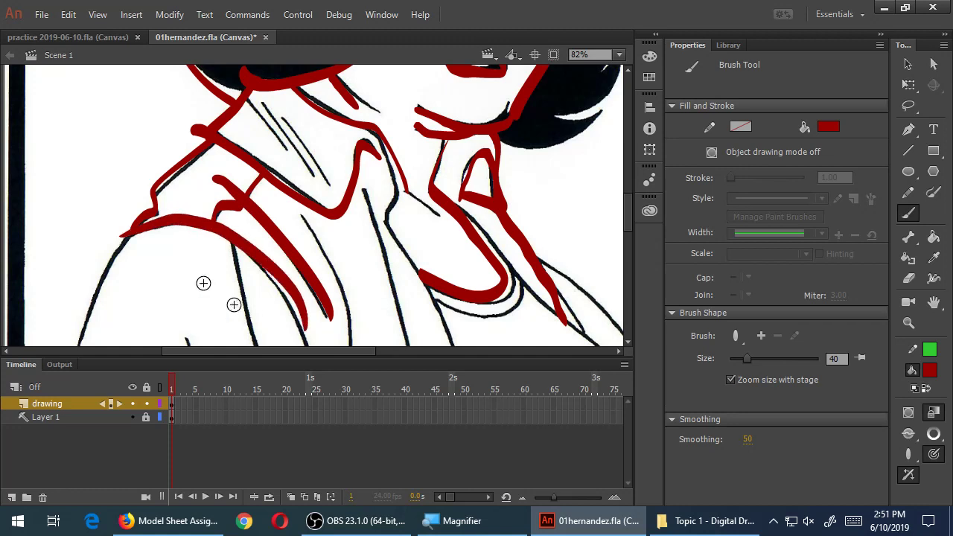
left_click_drag(123, 239, 80, 344)
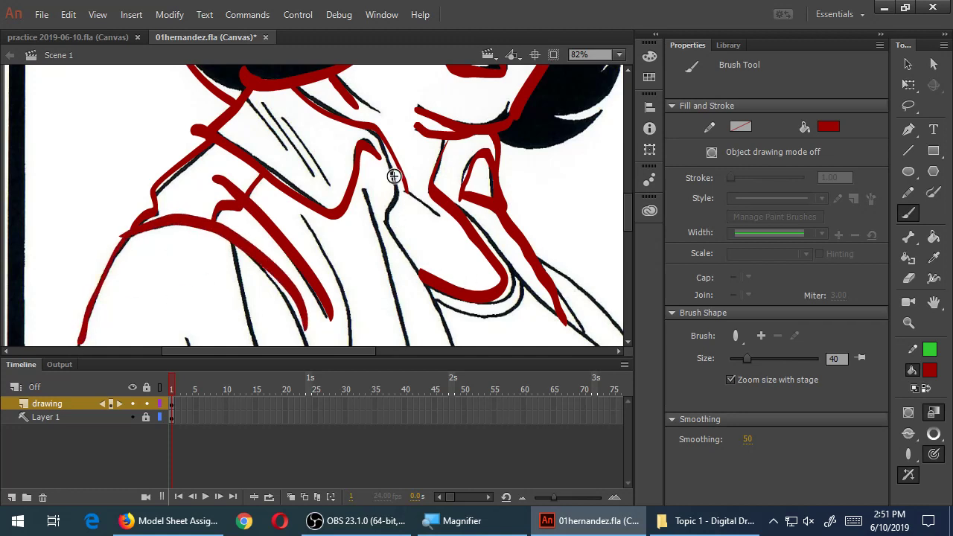
mouse_move(377, 128)
left_mouse_down()
mouse_move(396, 192)
mouse_move(391, 236)
mouse_move(453, 344)
left_mouse_up()
key("ctrl+s")
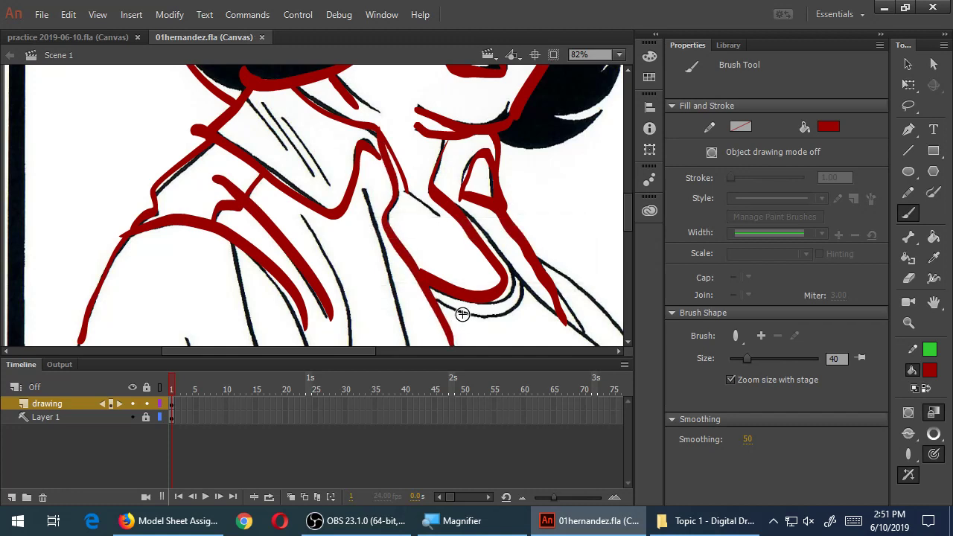
Open the CIS126 folder in the Web Design share from the desktop and select its Topic 1 - Digital Drawing 1 - Brush Tool folder
key("super+d")
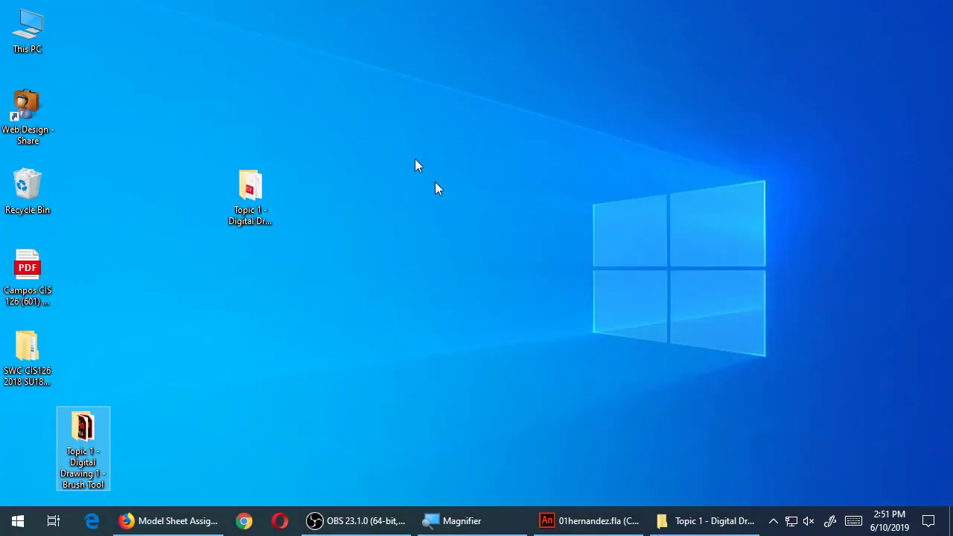
double_click(34, 108)
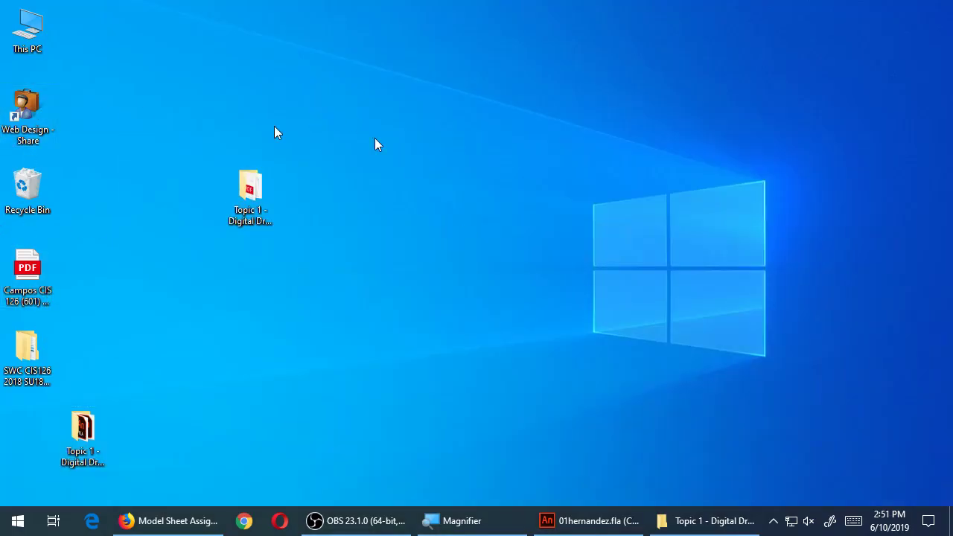
double_click(288, 166)
left_click_drag(339, 6, 491, 2)
left_click_drag(296, 14, 619, 51)
left_click(538, 216)
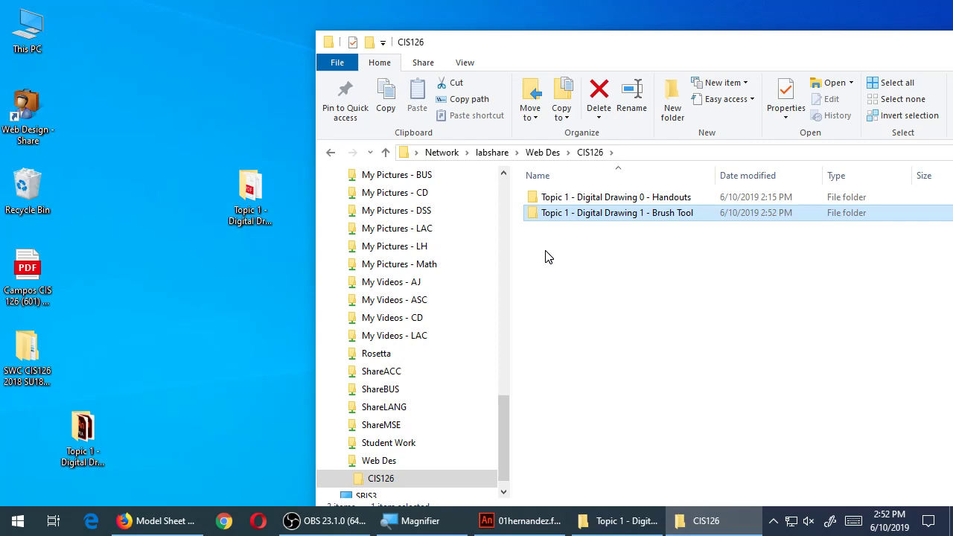
Switch back to 01hernandez.fla in Animate and trace the left sleeve's outer edge, inner seam and a closing line along its bottom
left_click(551, 519)
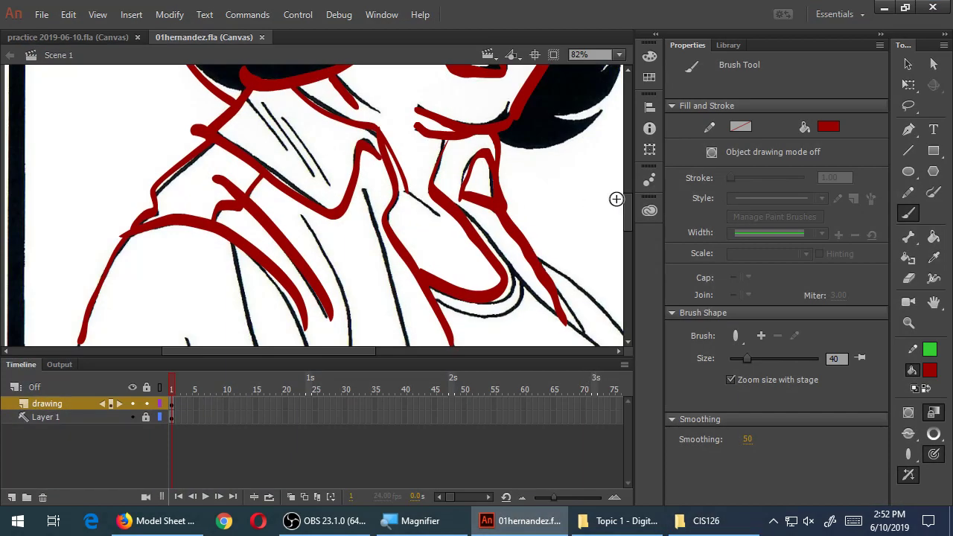
left_click_drag(630, 206, 624, 222)
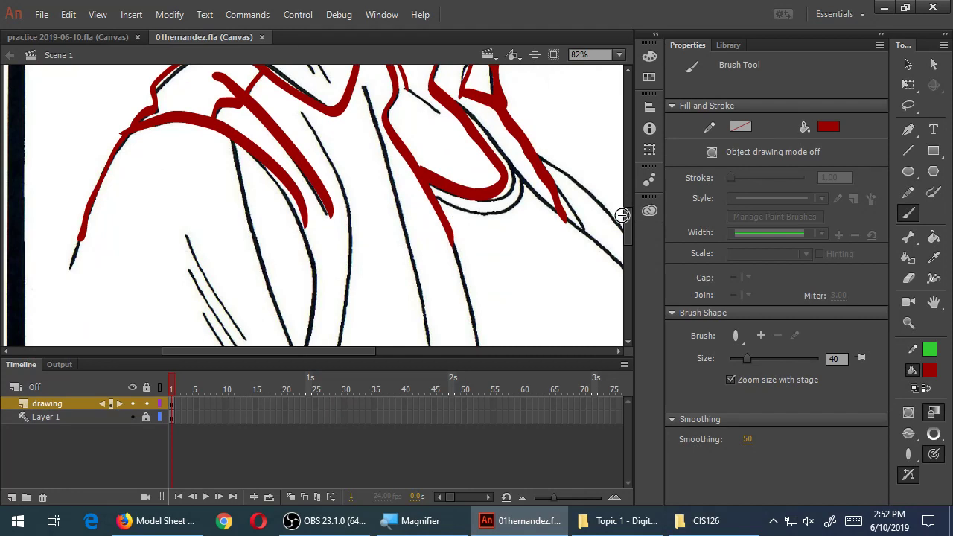
key("ctrl+minus")
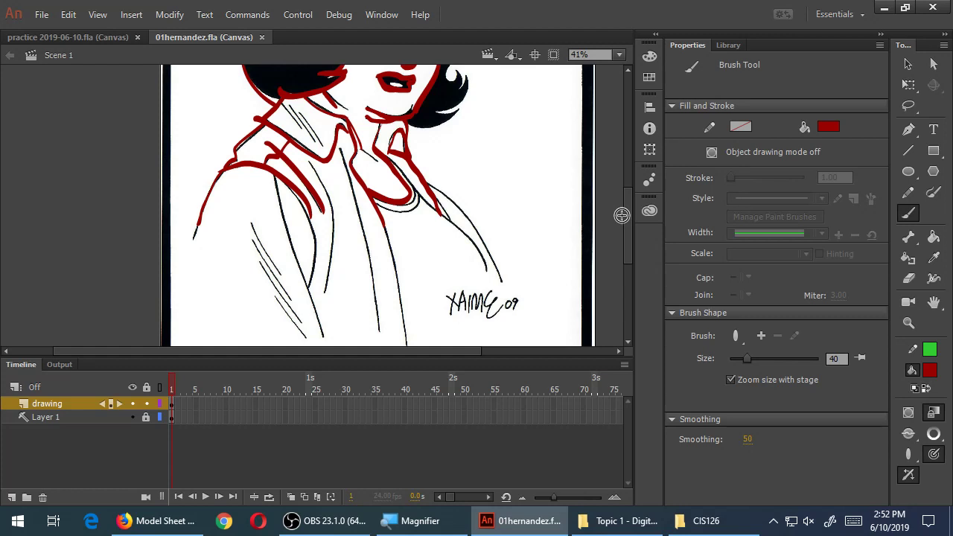
mouse_move(196, 217)
left_mouse_down()
mouse_move(186, 272)
mouse_move(193, 305)
mouse_move(227, 339)
left_mouse_up()
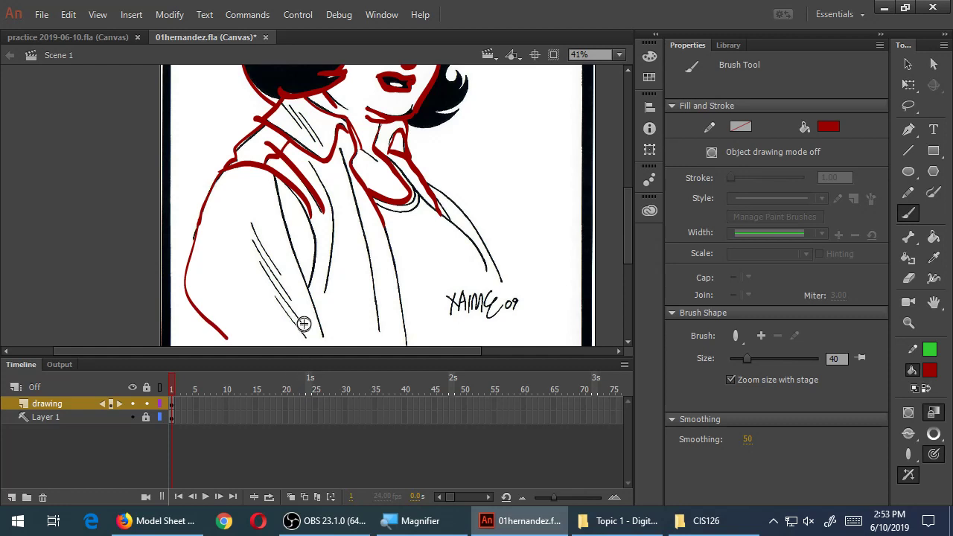
mouse_move(275, 180)
left_mouse_down()
mouse_move(326, 338)
mouse_move(216, 339)
left_mouse_up()
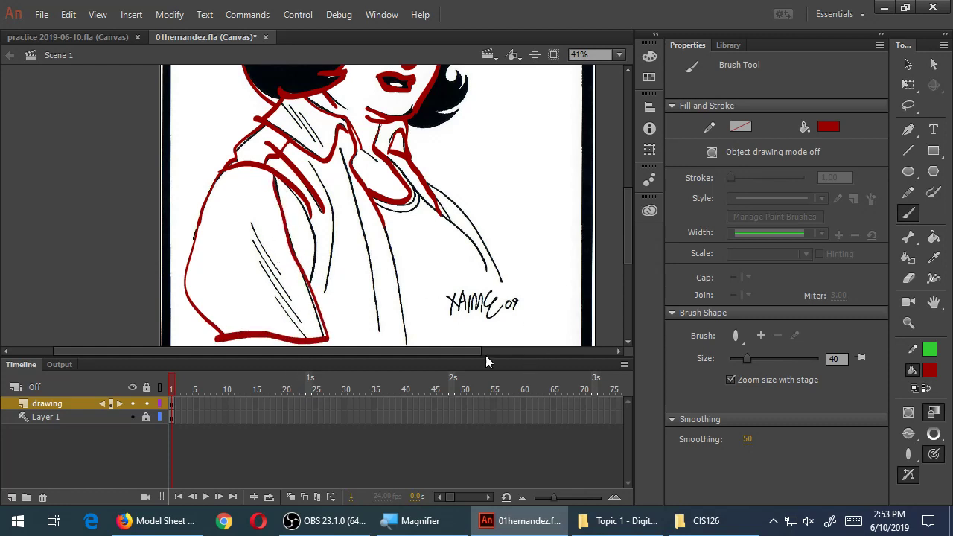
Trace the shirt front's bottom edge and placket lines, plus the chest contour and arm on the right side of the portrait
mouse_move(328, 338)
left_mouse_down()
mouse_move(382, 343)
mouse_move(372, 316)
left_mouse_up()
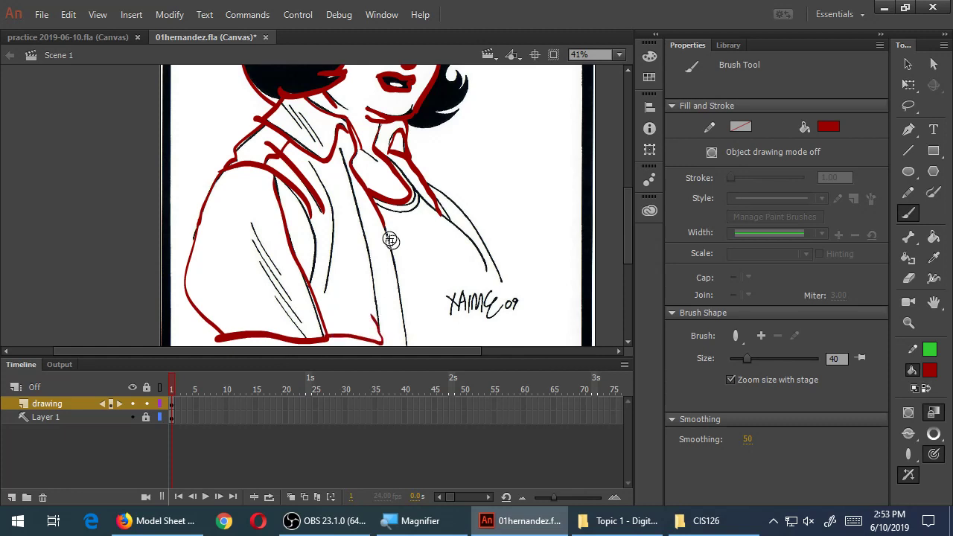
left_click_drag(338, 153, 376, 320)
mouse_move(381, 227)
left_mouse_down()
mouse_move(406, 339)
mouse_move(377, 328)
left_mouse_up()
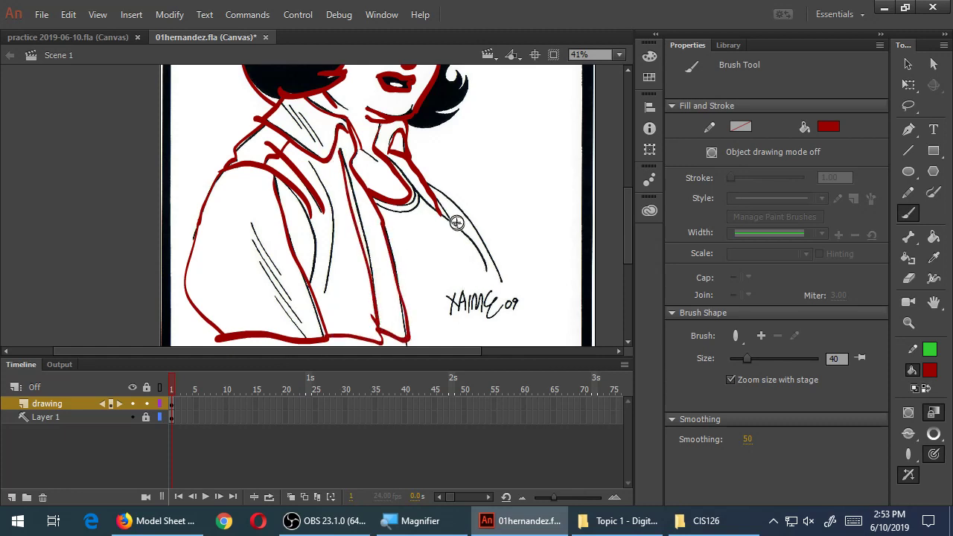
mouse_move(399, 163)
left_mouse_down()
mouse_move(471, 240)
mouse_move(484, 277)
mouse_move(472, 320)
mouse_move(422, 356)
left_mouse_up()
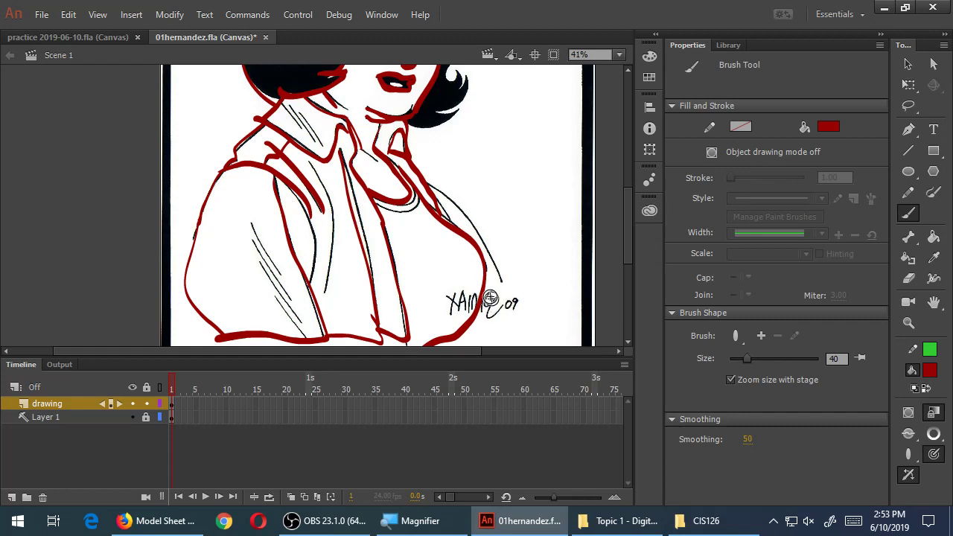
mouse_move(436, 185)
left_mouse_down()
mouse_move(495, 263)
mouse_move(502, 283)
mouse_move(477, 314)
left_mouse_up()
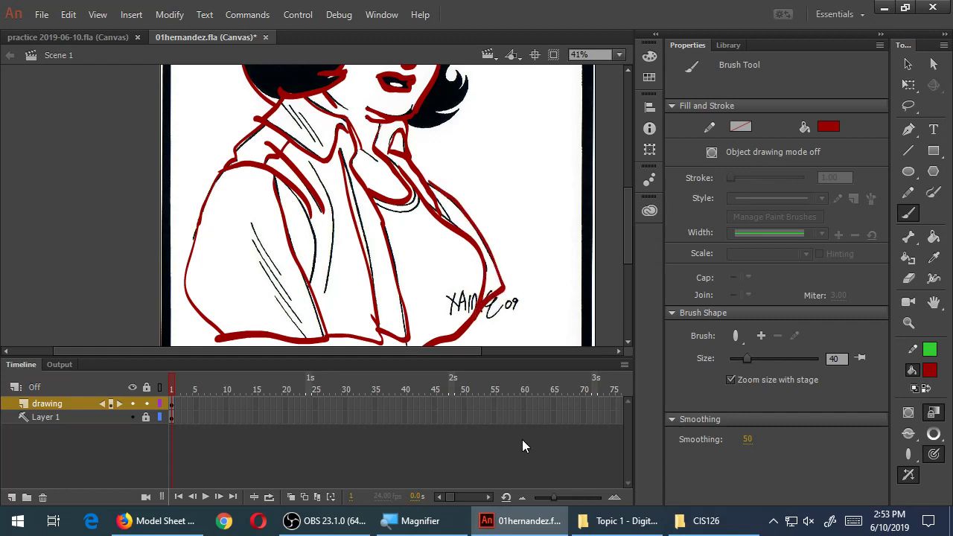
Hide Layer 1 and examine the tracing on its own from the shirt up to the face and hair
left_click(132, 417)
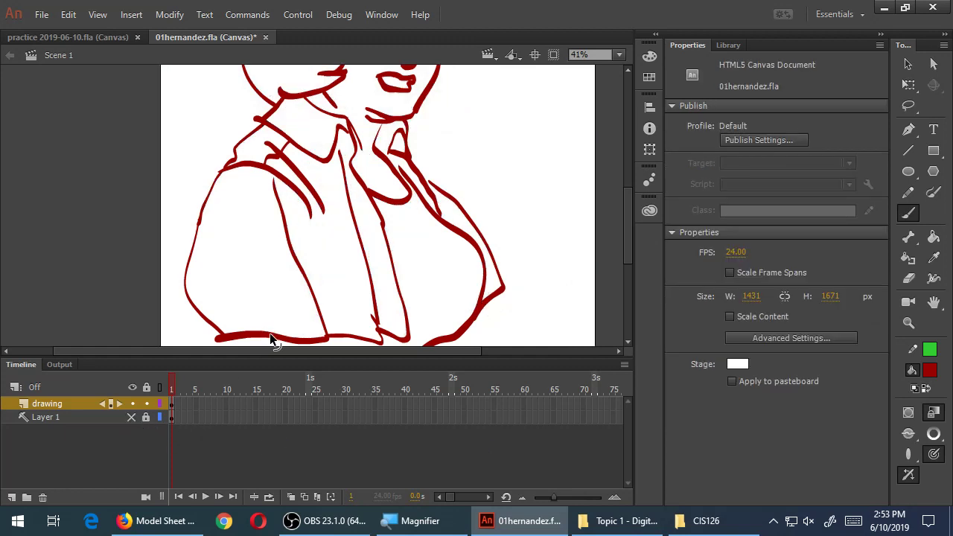
key("h")
left_click_drag(374, 155, 382, 260)
left_click_drag(412, 124, 409, 154)
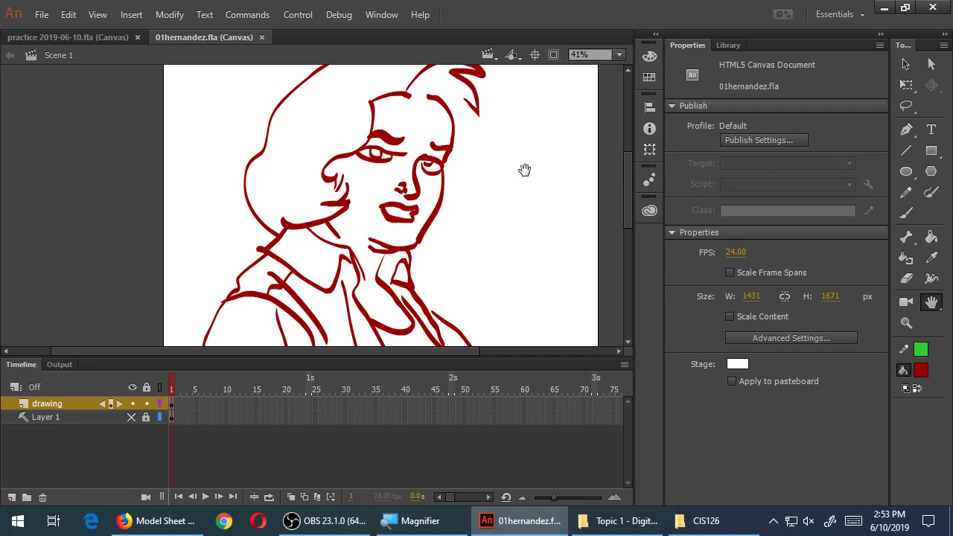
Show Layer 1 again, trace the outer contour of the hair on the right down to its curled tips, and save
left_click(132, 417)
left_click_drag(633, 200, 631, 193)
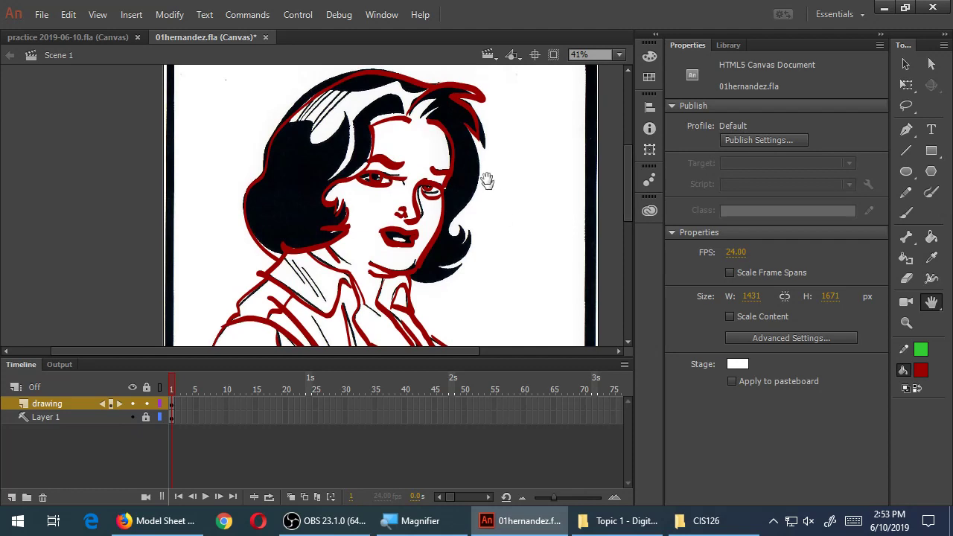
key("b")
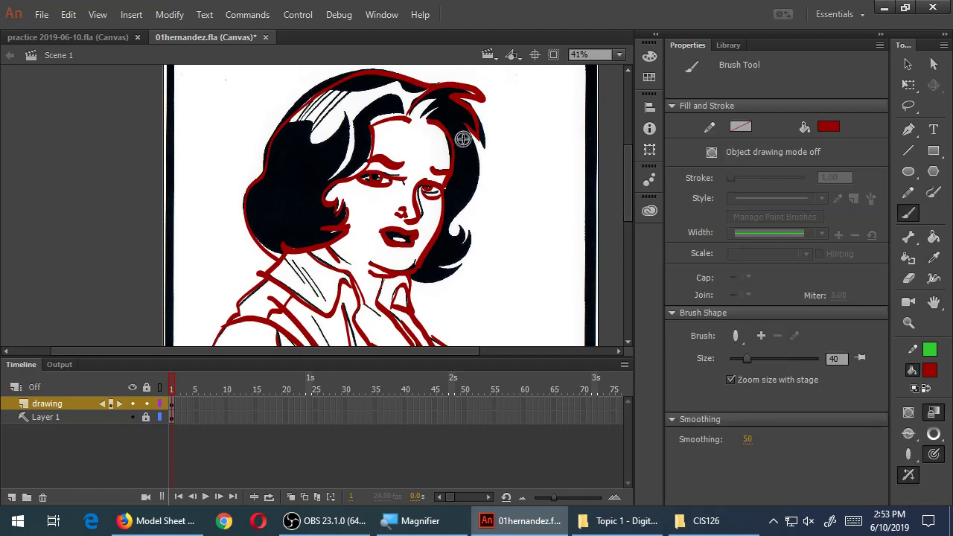
mouse_move(477, 138)
left_mouse_down()
mouse_move(479, 182)
mouse_move(449, 236)
mouse_move(461, 224)
mouse_move(473, 257)
mouse_move(419, 285)
left_mouse_up()
mouse_move(511, 534)
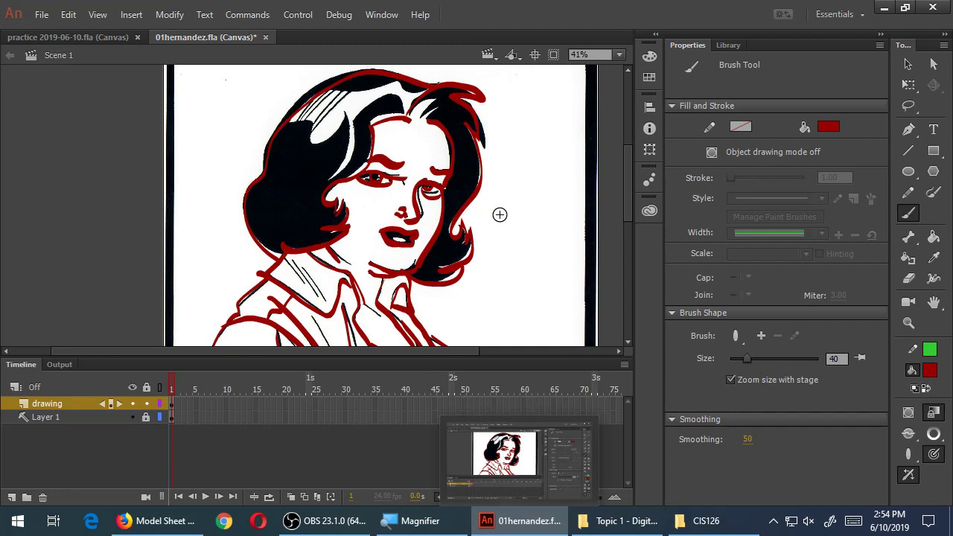
key("ctrl+s")
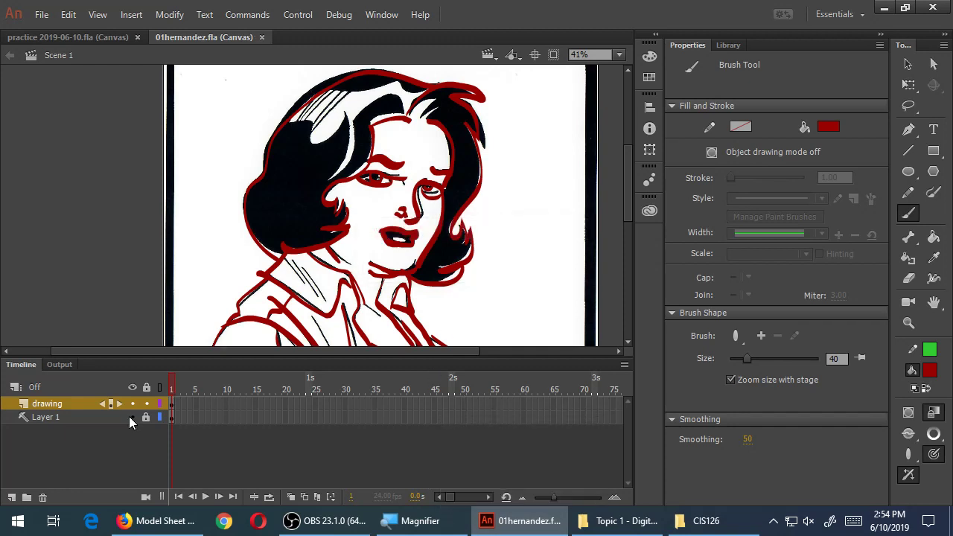
Hide Layer 1 and brush a short stroke closing the gap at the shirt's bottom between the placket and the right chest contour
left_click(132, 418)
left_click_drag(387, 255, 415, 149)
left_click_drag(434, 254, 419, 148)
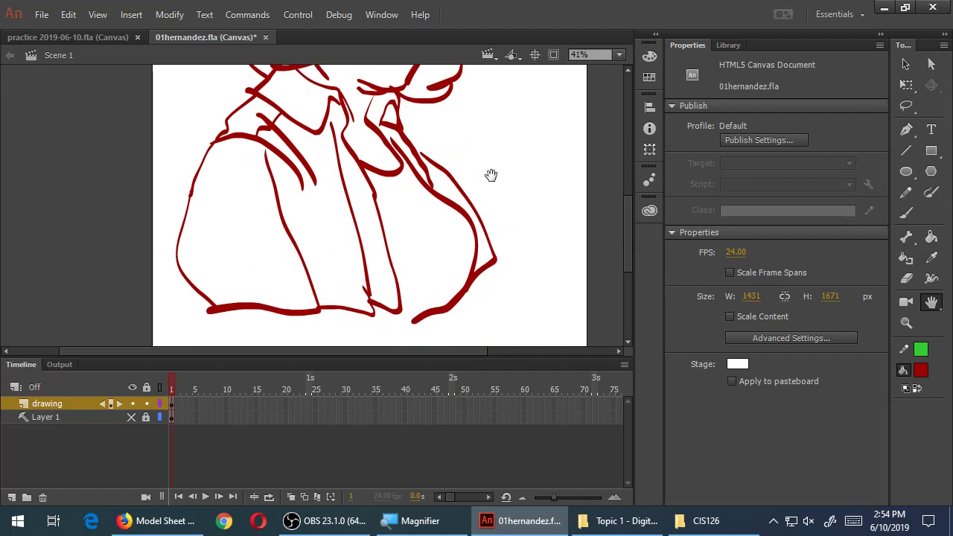
key("b")
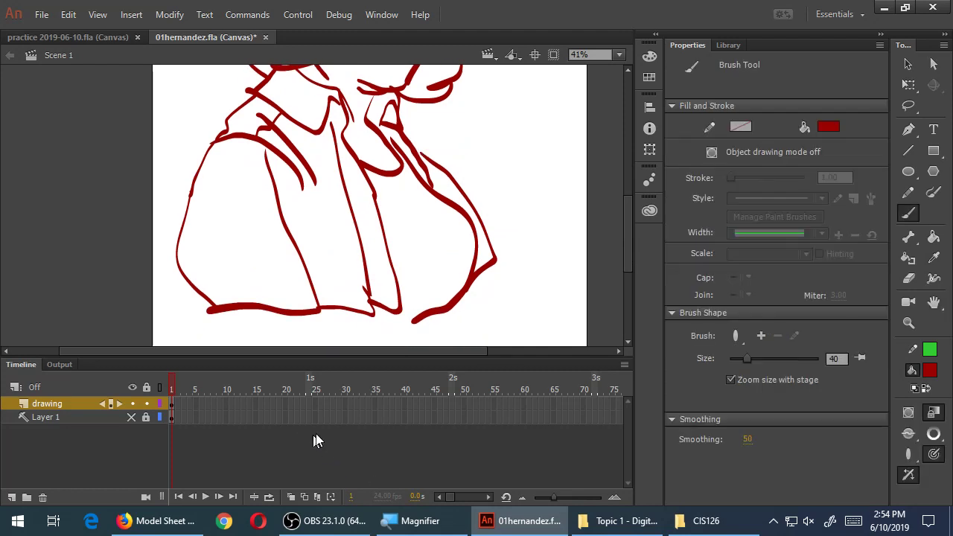
left_click_drag(399, 309, 416, 322)
Try recolouring all the traced strokes from the whole portrait to black, then undo the colour change and deselect them
key("ctrl+minus")
key("ctrl+minus")
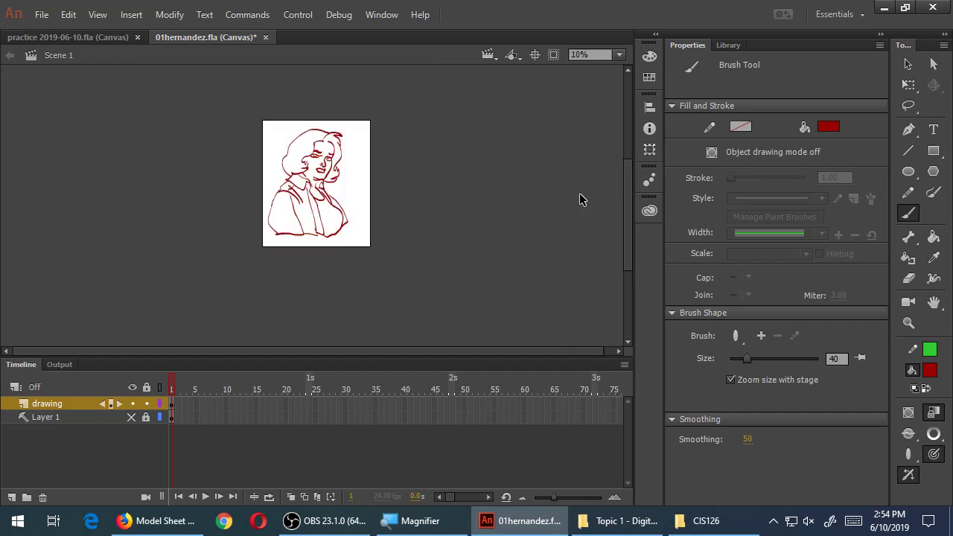
key("ctrl+equal")
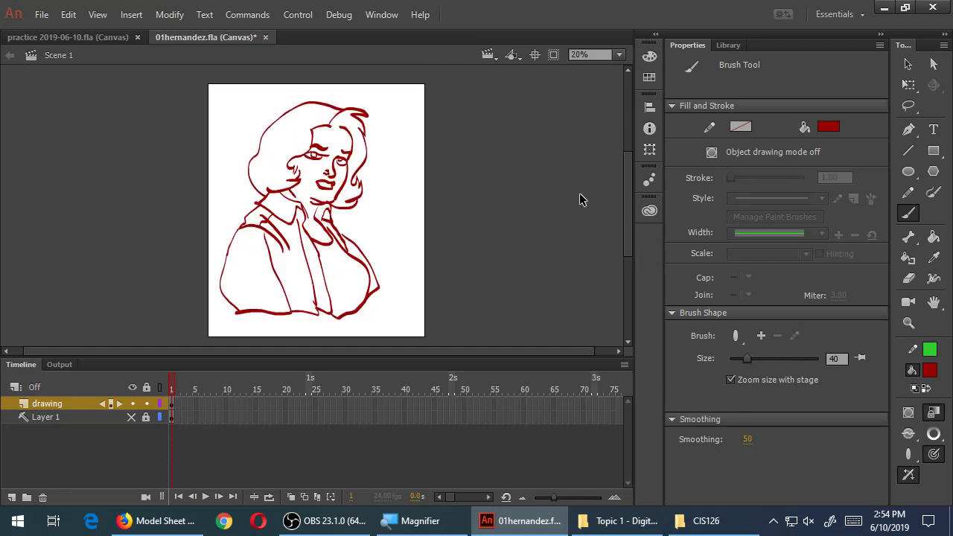
key("ctrl+a")
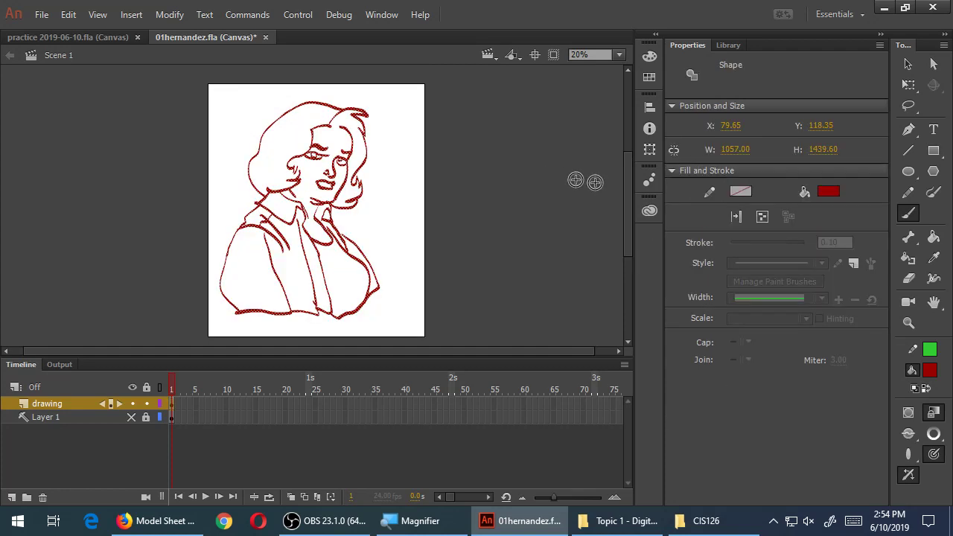
key("v")
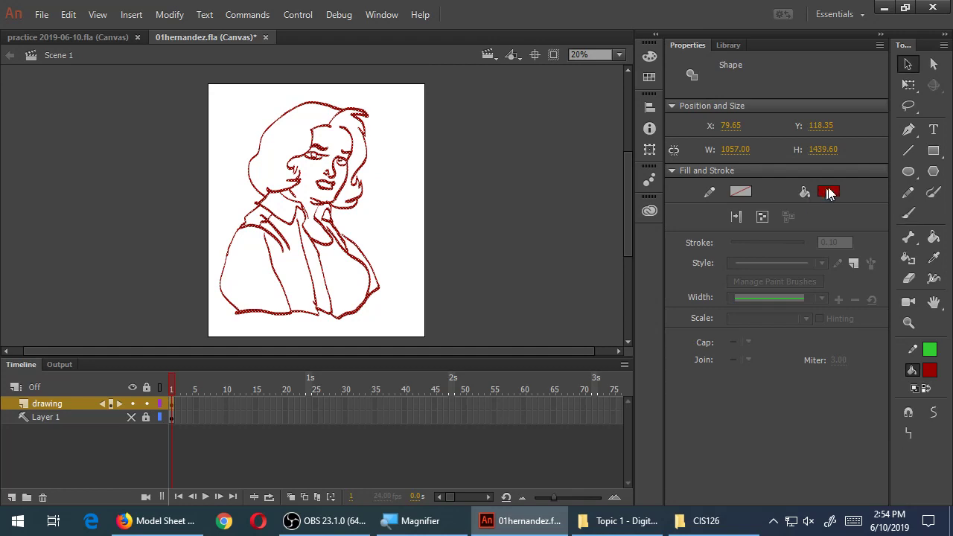
left_click(834, 192)
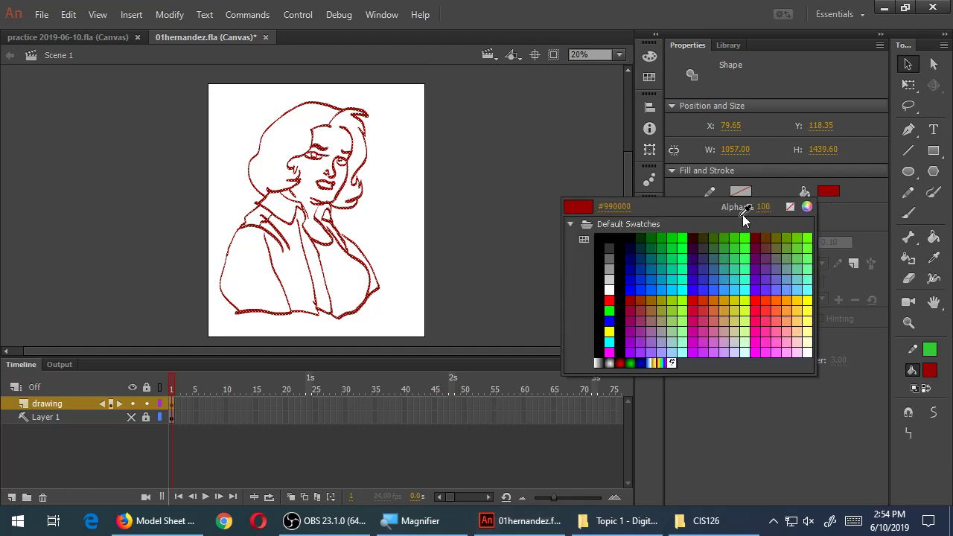
left_click(613, 237)
left_click(545, 237)
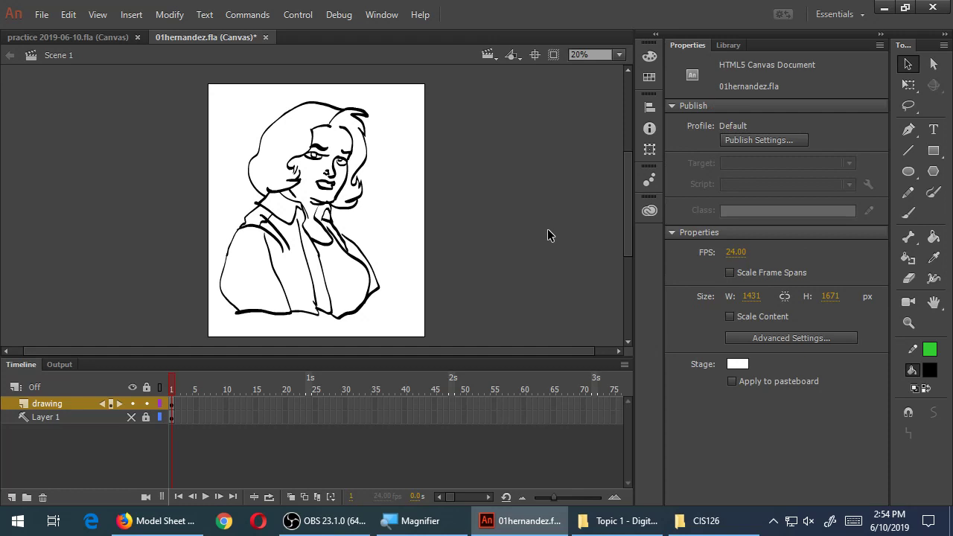
key("ctrl+a")
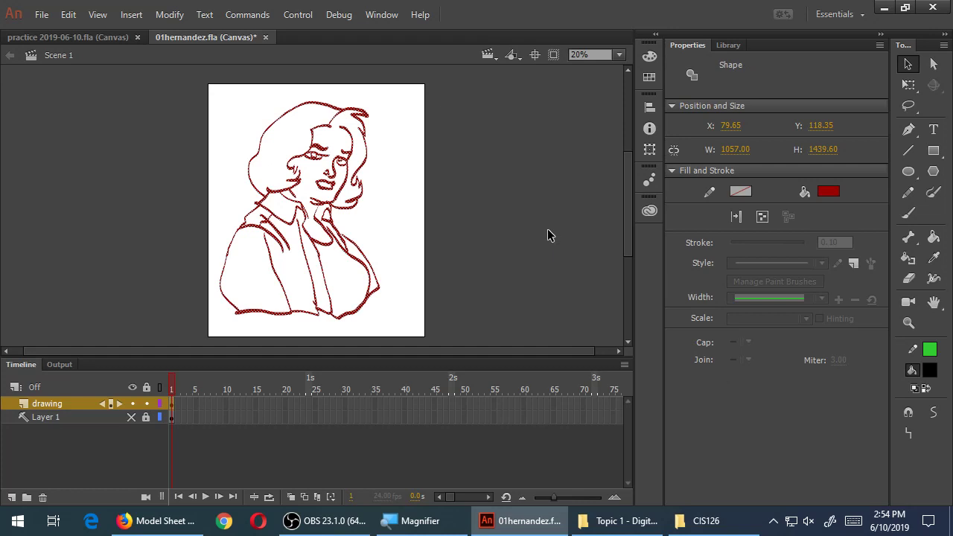
left_click(394, 167)
Examine the face's traced strokes up close, from the eyes to the chin, and save the file
key("z")
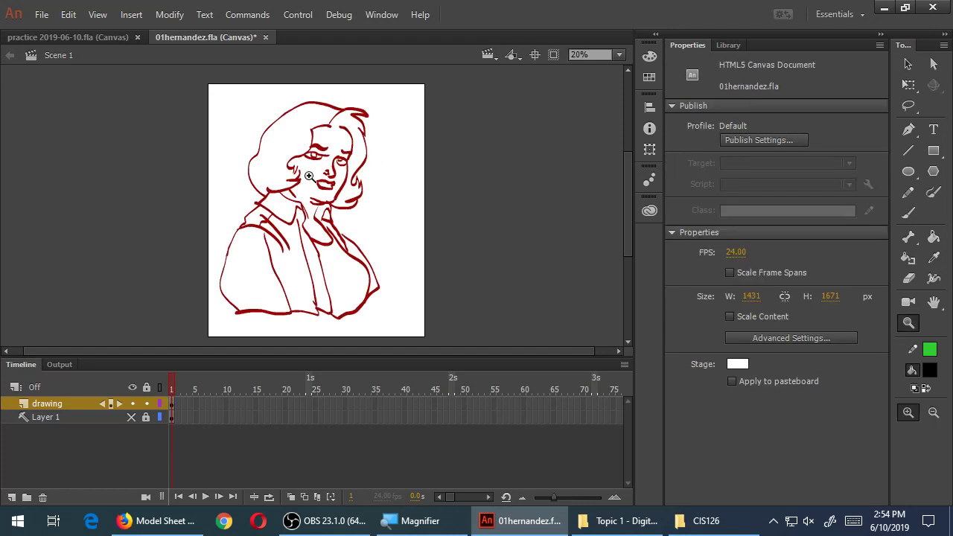
left_click(310, 176)
left_click(320, 169)
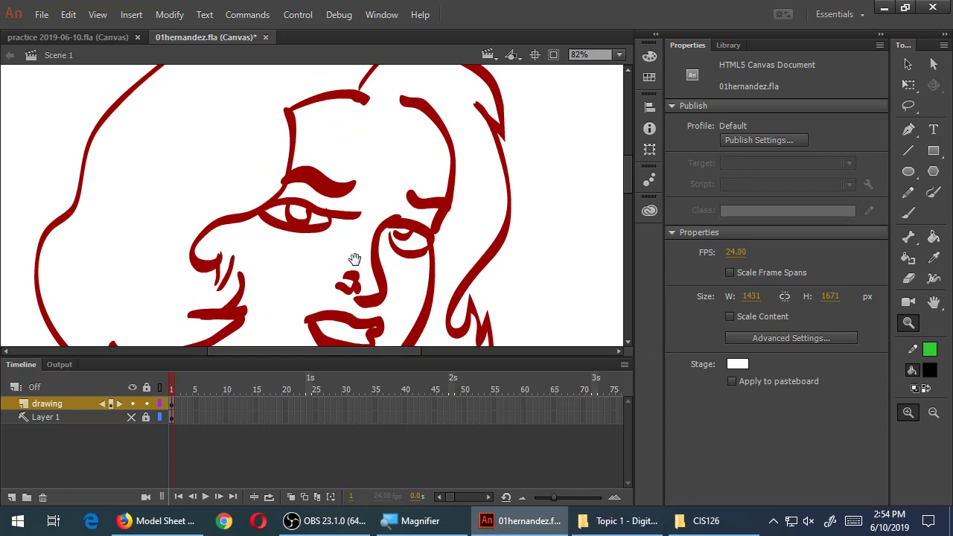
left_click_drag(358, 260, 386, 183)
key("ctrl+s")
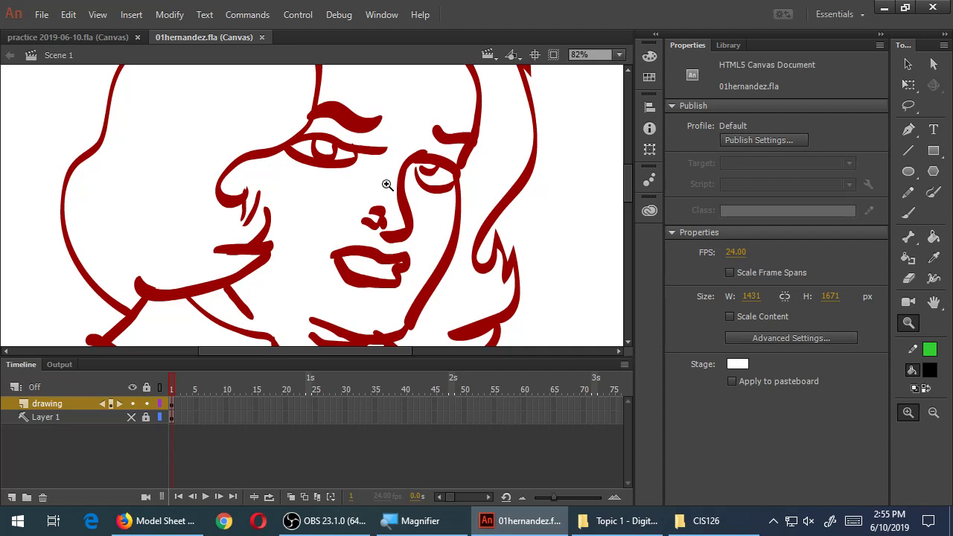
Delete the lower-lid stroke and the iris stroke inside the portrait's right-hand eye
left_click(437, 185)
key("v")
left_click_drag(351, 213, 353, 219)
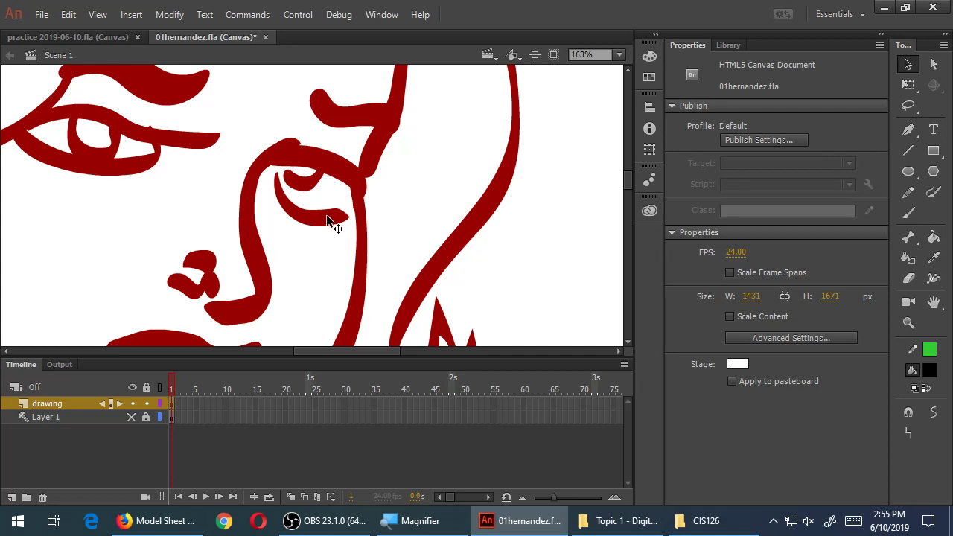
left_click(328, 218)
key("Delete")
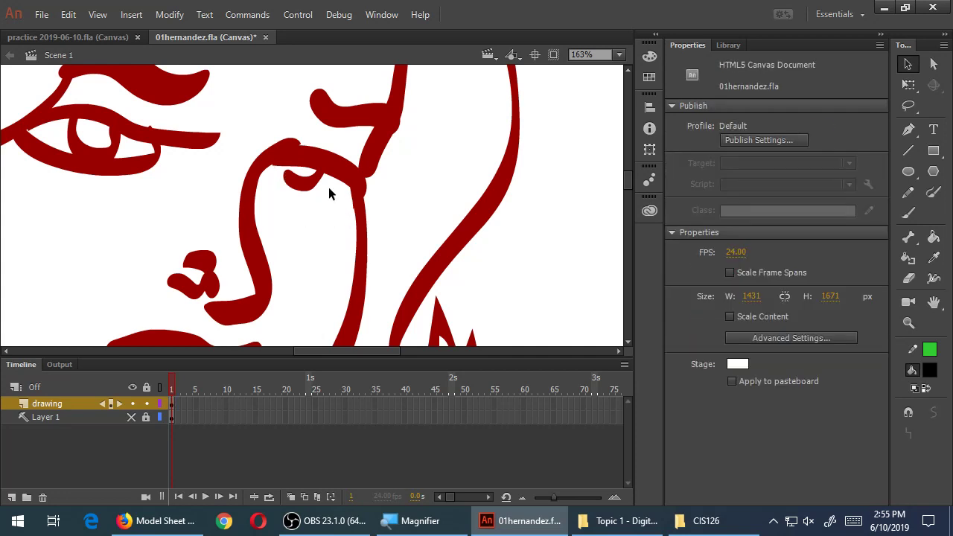
left_click_drag(326, 181, 332, 184)
left_click(313, 189)
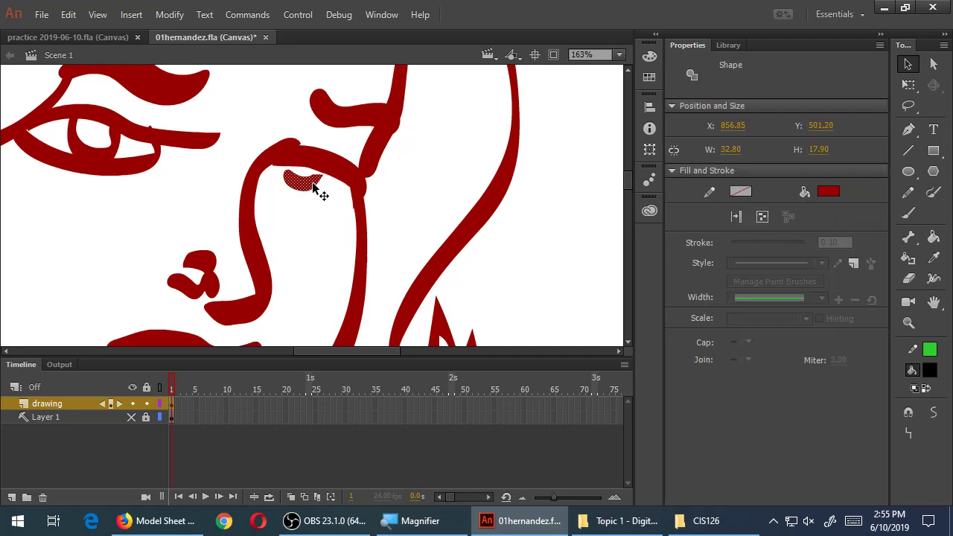
key("Delete")
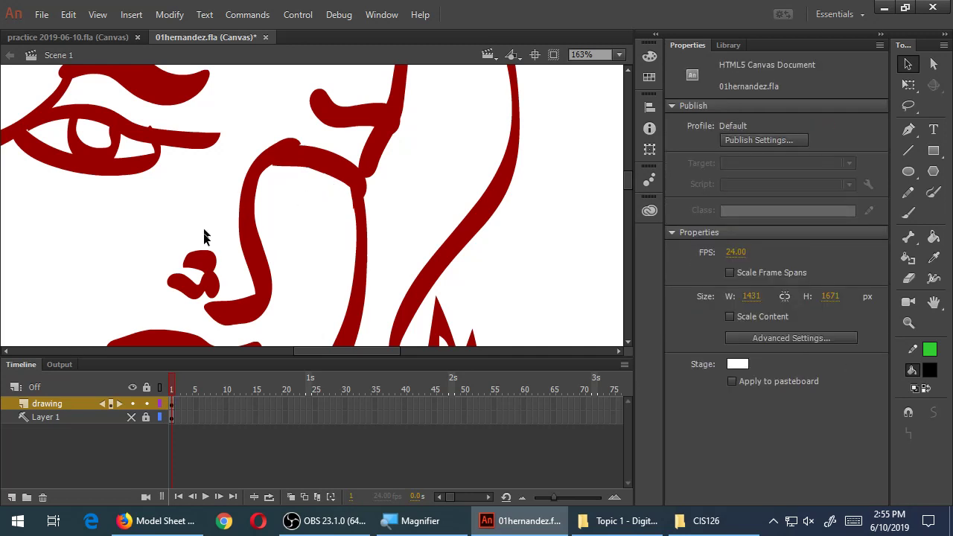
Reshape the nostril stroke and the tips of the hair wisps beside the cheek, then save the file
left_click_drag(211, 276, 222, 277)
left_click_drag(211, 146, 333, 196)
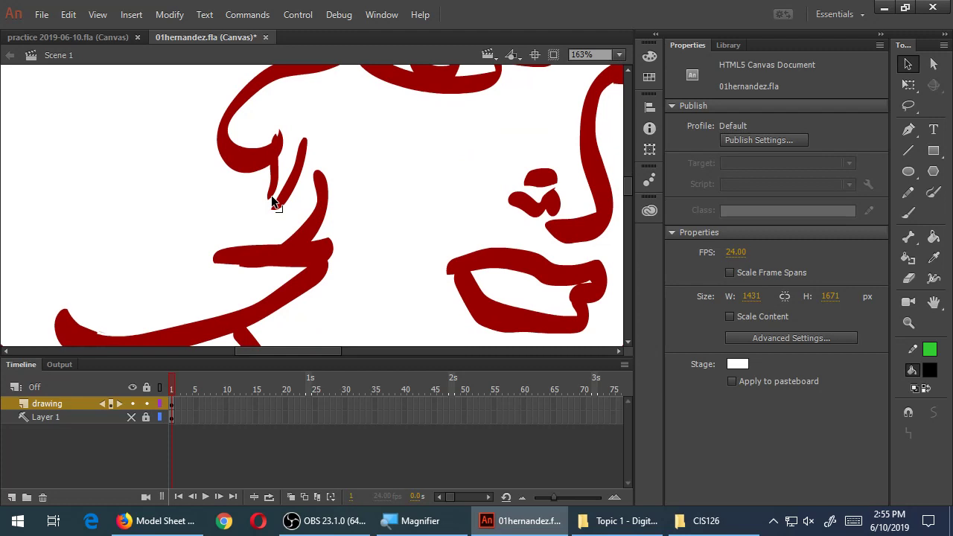
left_click_drag(271, 201, 279, 216)
key("ctrl+s")
Show Layer 1 and sample the traced lines' dark red as the brush colour, undoing the trial black stroke under the right-hand eye
left_click_drag(460, 160, 224, 266)
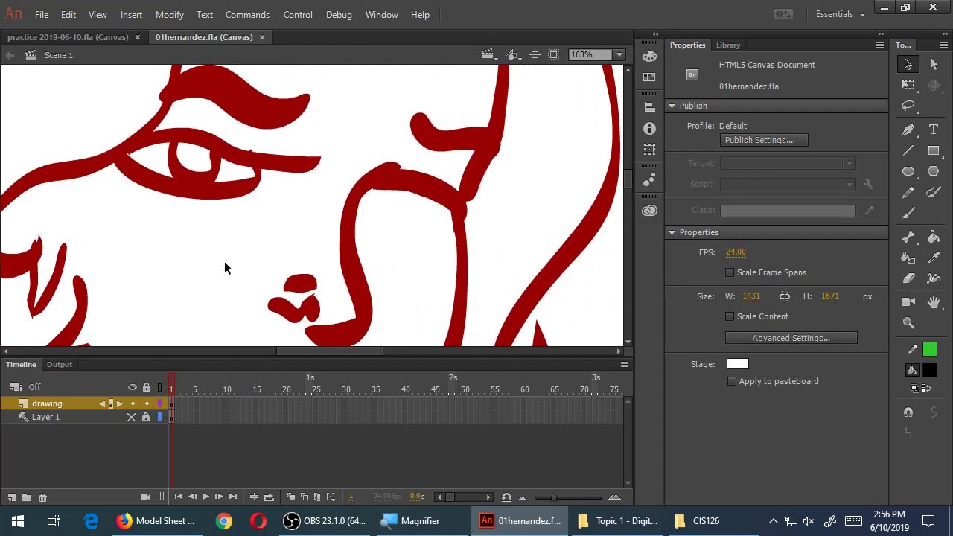
left_click(133, 418)
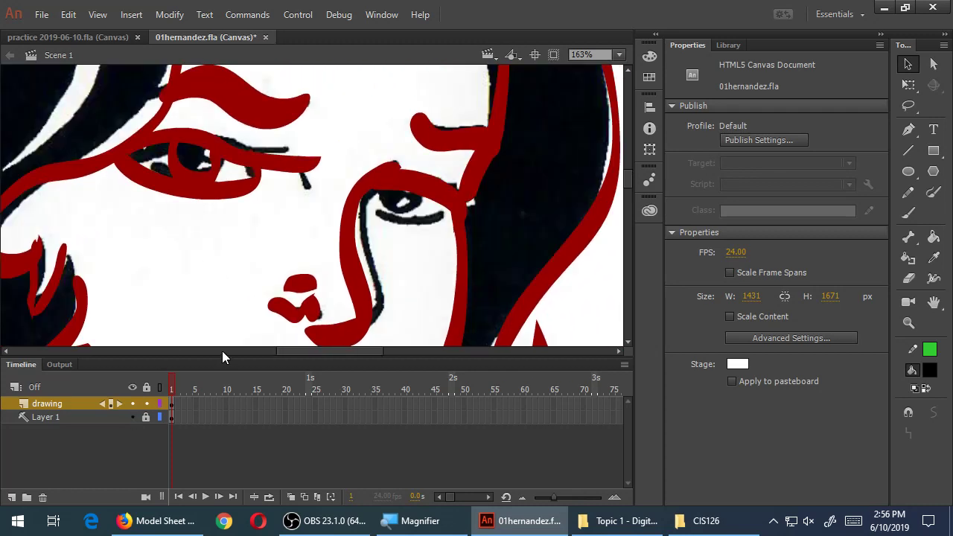
key("b")
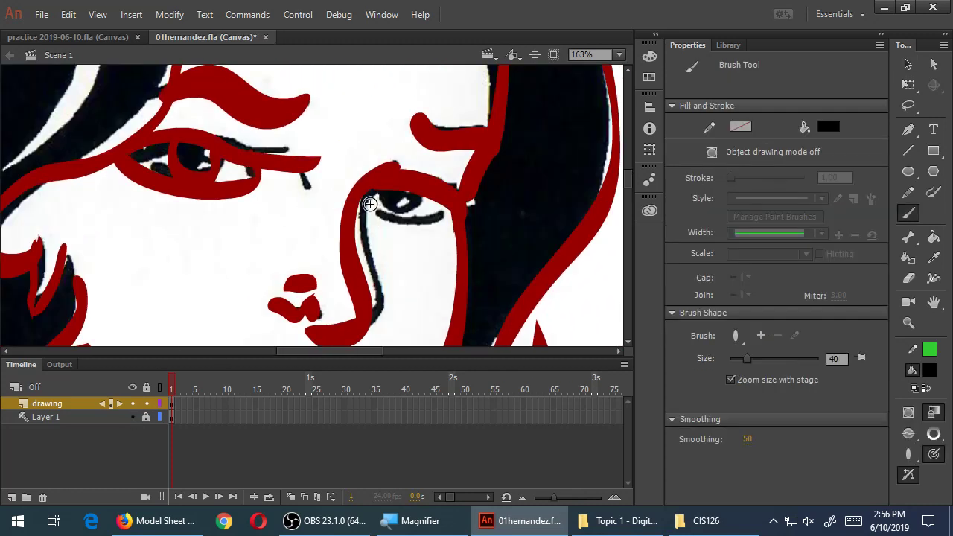
mouse_move(363, 198)
left_mouse_down()
mouse_move(390, 222)
mouse_move(451, 212)
left_mouse_up()
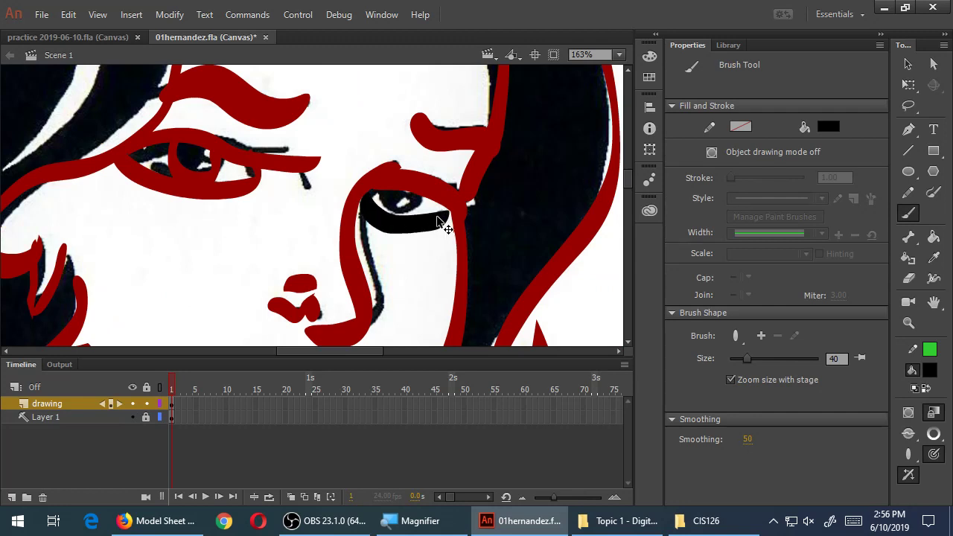
key("ctrl+z")
key("i")
left_click(439, 193)
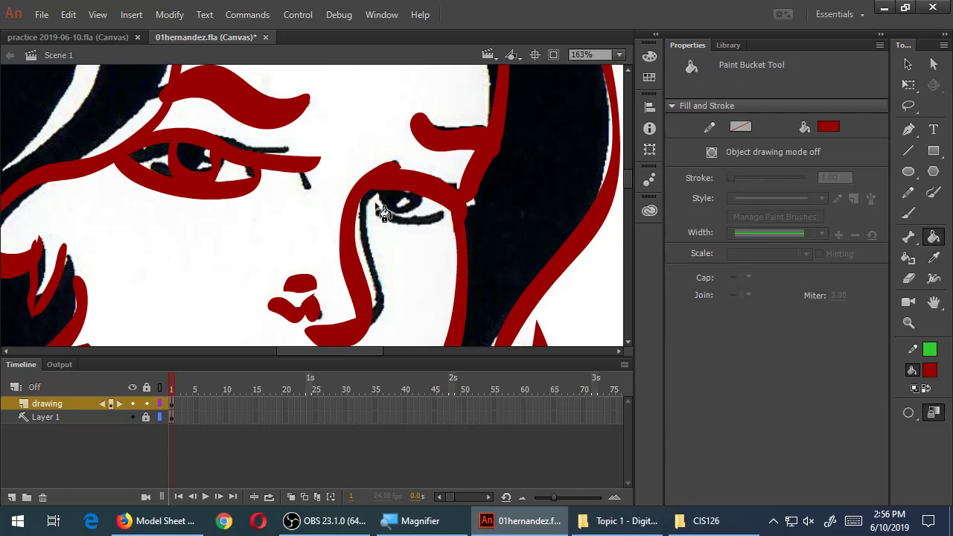
left_click(380, 213)
key("ctrl+z")
key("b")
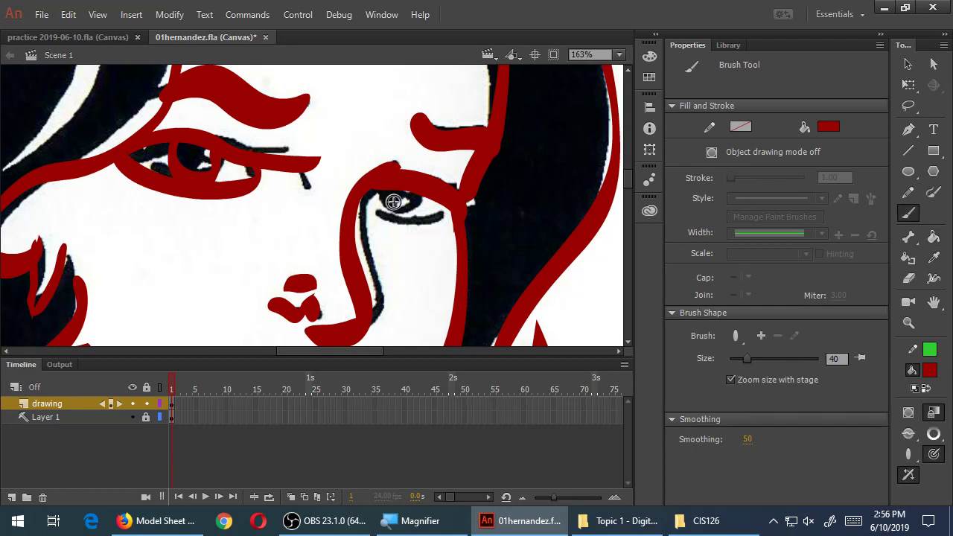
Brush the right-hand eye's lower lid and iris in dark red over the reference, undoing the first attempt at the lid
left_click_drag(368, 201, 451, 213)
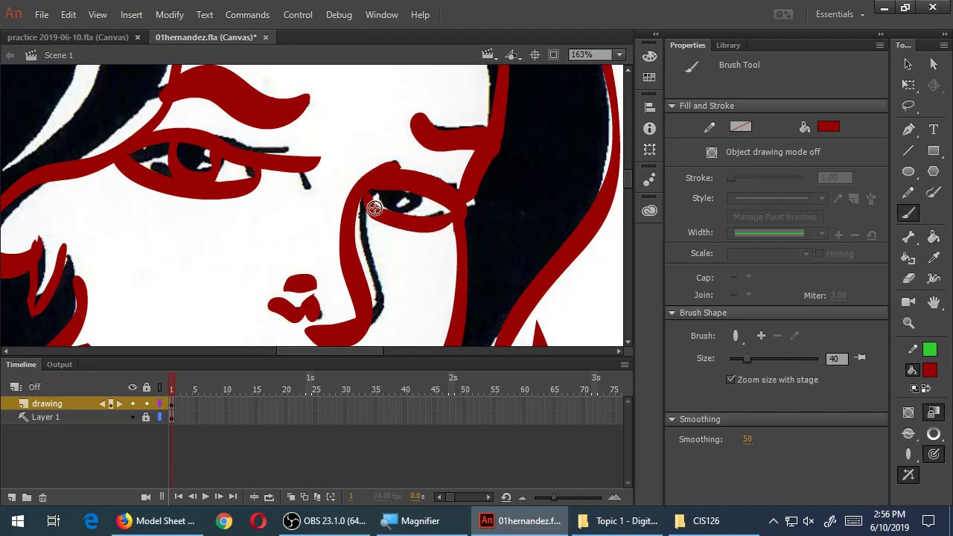
key("ctrl+z")
mouse_move(367, 194)
left_mouse_down()
mouse_move(433, 217)
mouse_move(456, 198)
mouse_move(414, 215)
mouse_move(386, 196)
mouse_move(392, 210)
mouse_move(426, 216)
left_mouse_up()
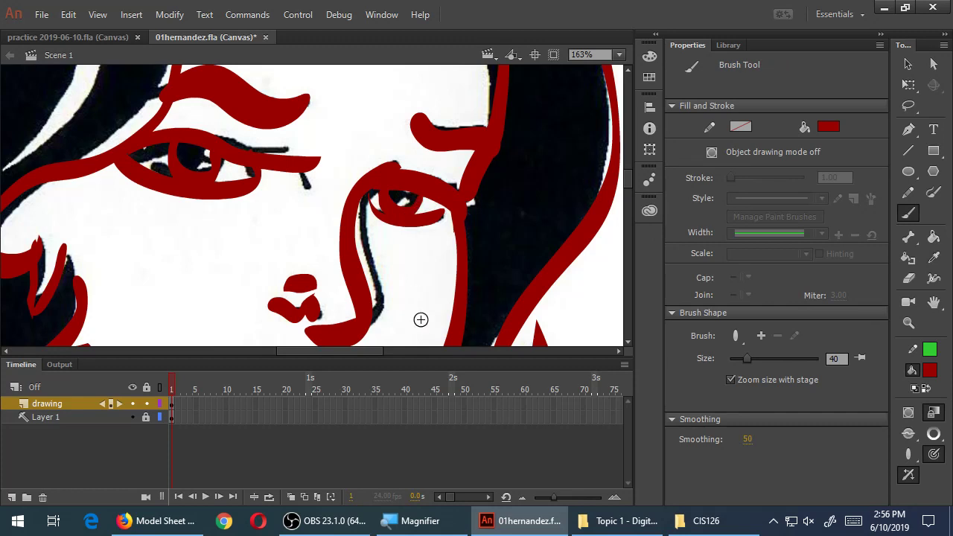
Hide Layer 1 to show only the tracing and save the file
key("ctrl+minus")
key("ctrl+minus")
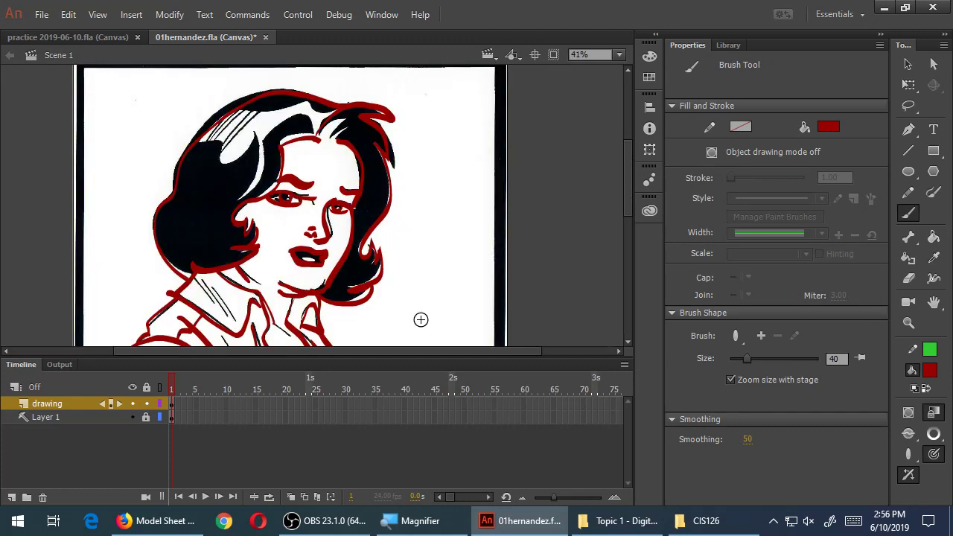
left_click(134, 419)
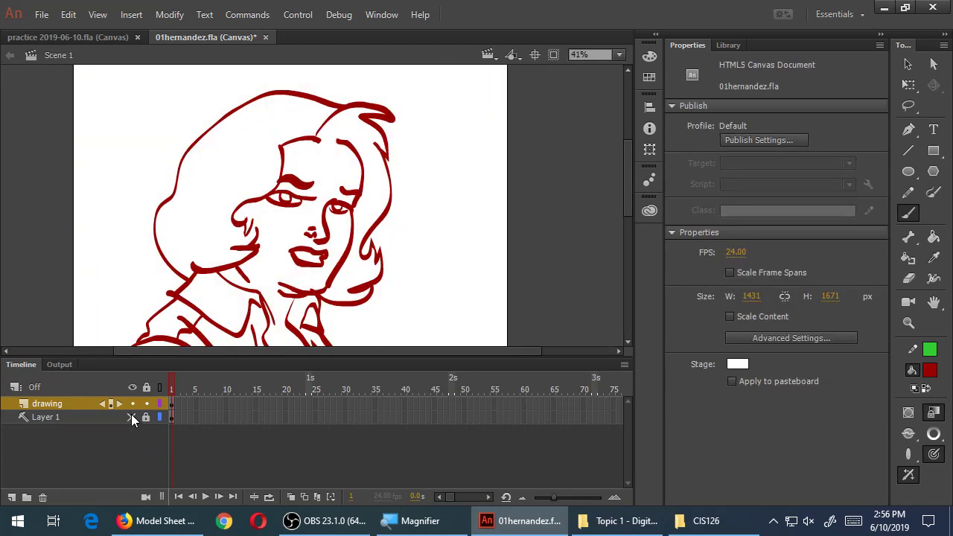
key("ctrl+s")
Open cis126-a-4-manga_colors_vcampos.pdf from the Topic 1 - Digital Drawing 0 - Handouts folder, view its colour samples, and return to Animate
left_click(700, 524)
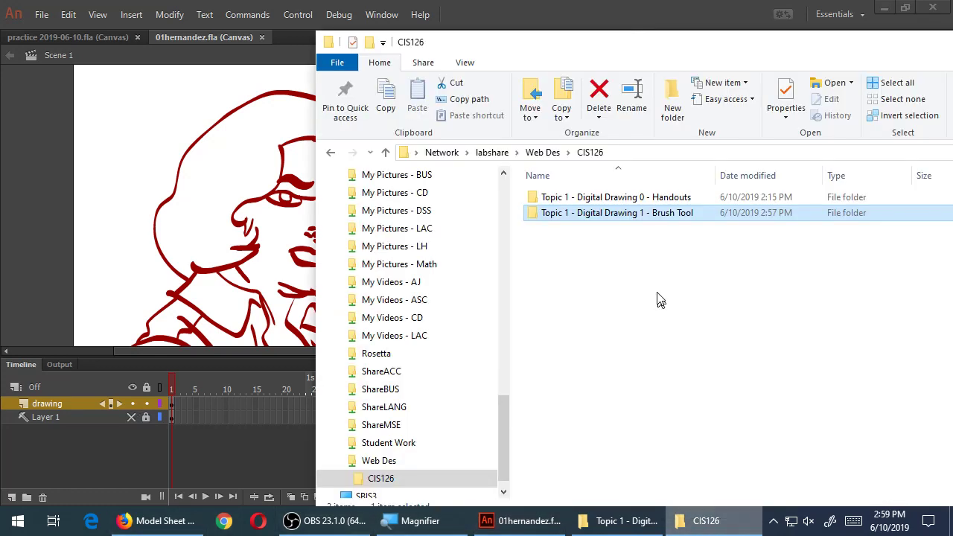
double_click(627, 200)
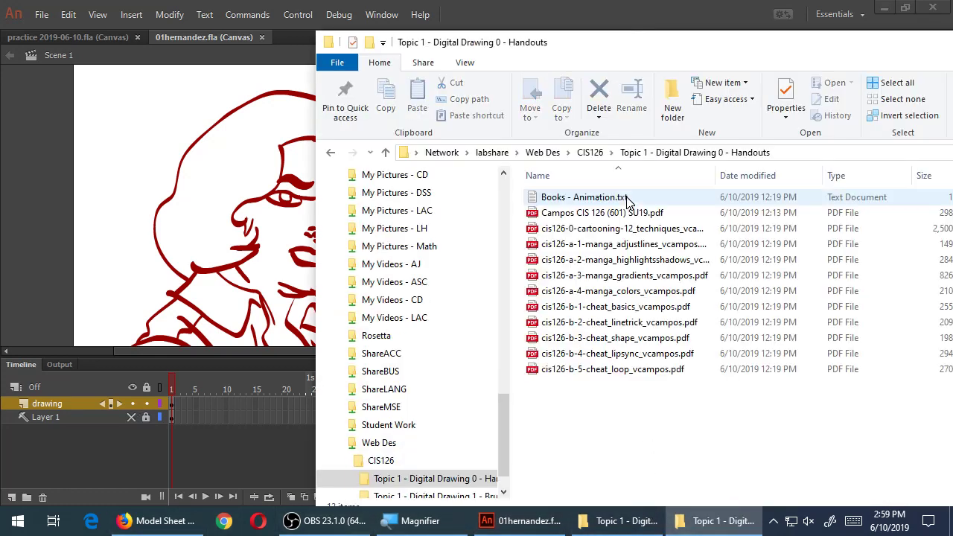
double_click(645, 292)
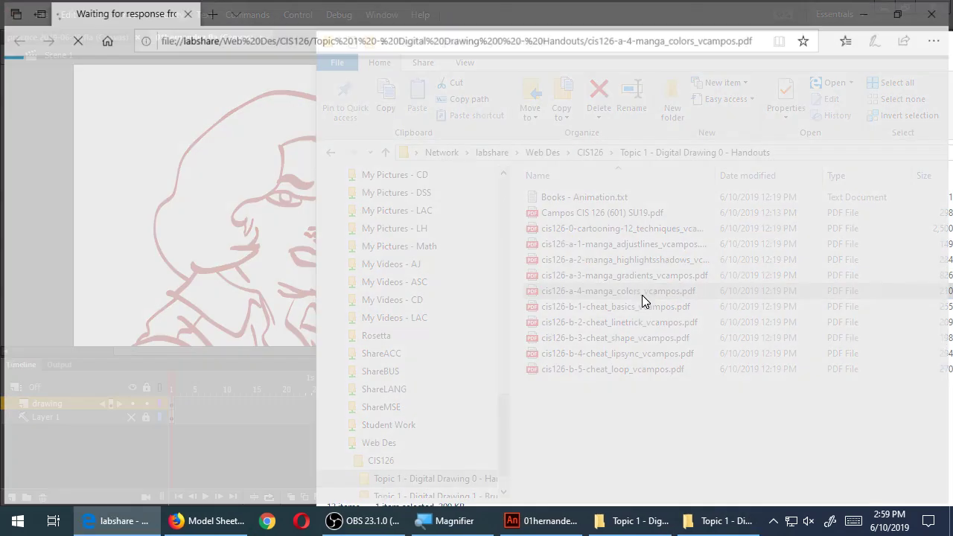
scroll(644, 295, "down", 3)
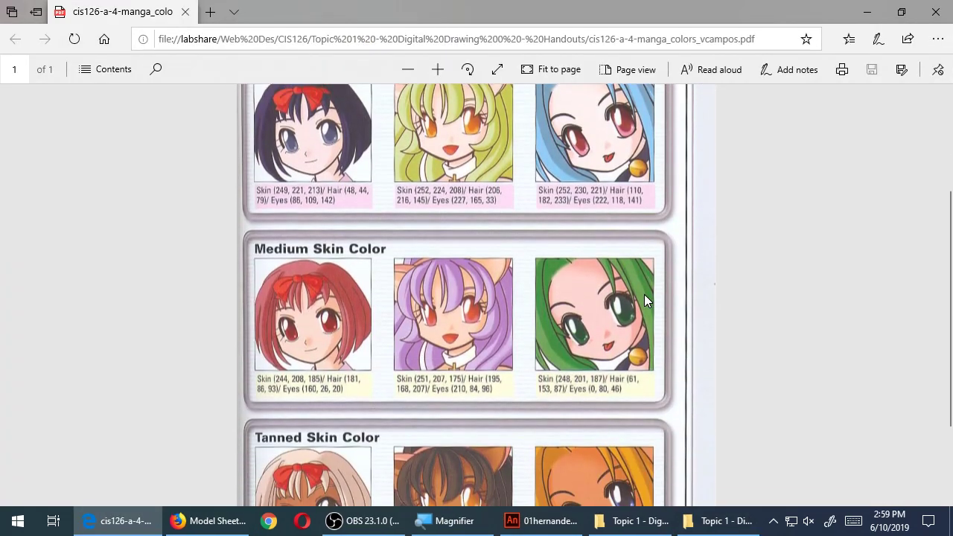
left_click(218, 521)
left_click(221, 524)
left_click(540, 521)
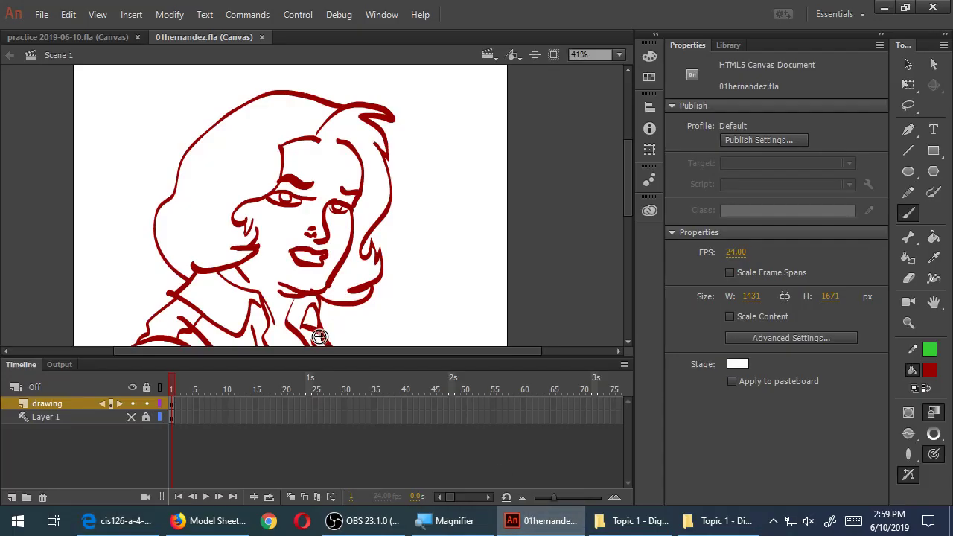
Reshape the blunt stroke end at the collar's outer corner on the left shoulder into a sharp point
key("z")
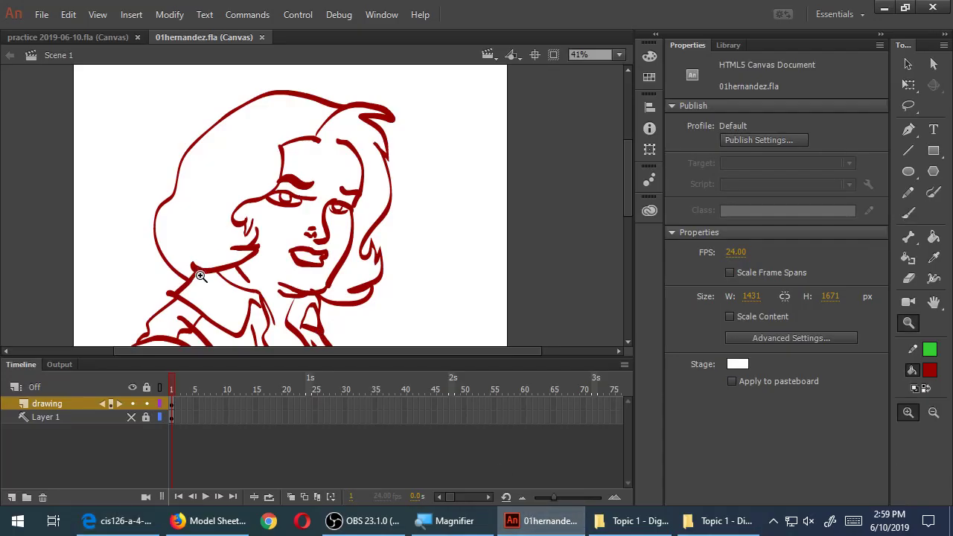
left_click(201, 278)
left_click_drag(246, 274, 298, 194)
key("v")
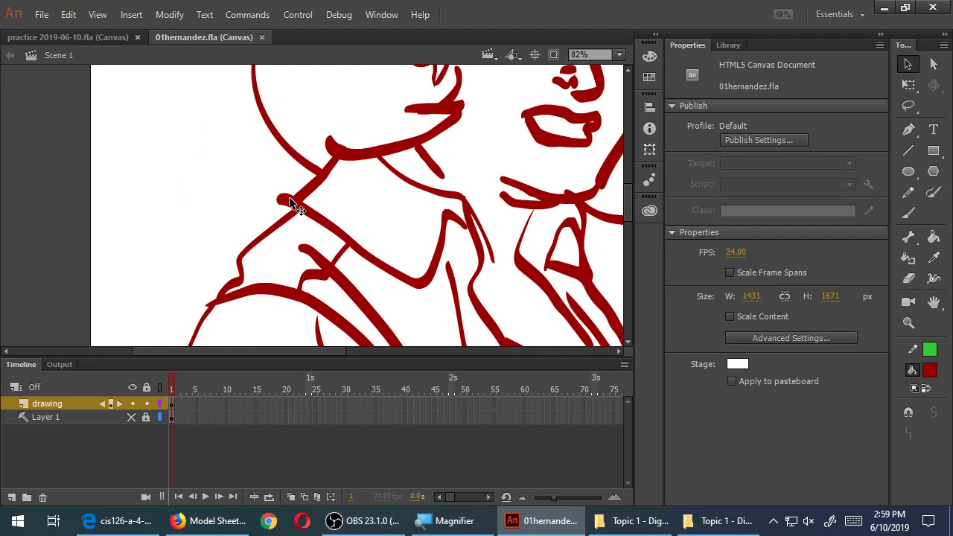
left_click(284, 206)
left_click(295, 221)
left_click_drag(243, 262, 281, 113)
mouse_move(347, 233)
left_mouse_down()
mouse_move(313, 149)
mouse_move(328, 112)
mouse_move(302, 174)
mouse_move(340, 170)
mouse_move(345, 221)
mouse_move(410, 187)
mouse_move(419, 251)
left_mouse_up()
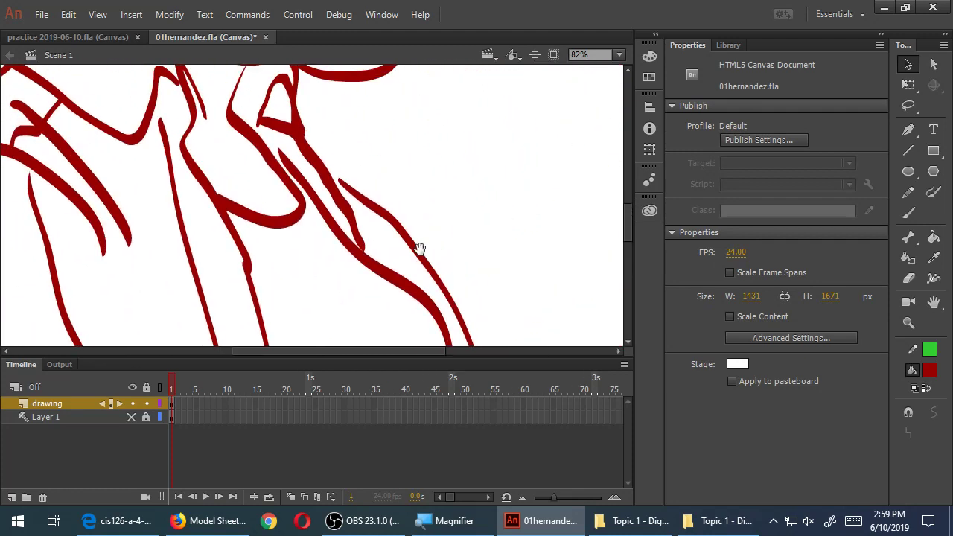
left_click_drag(340, 180, 343, 248)
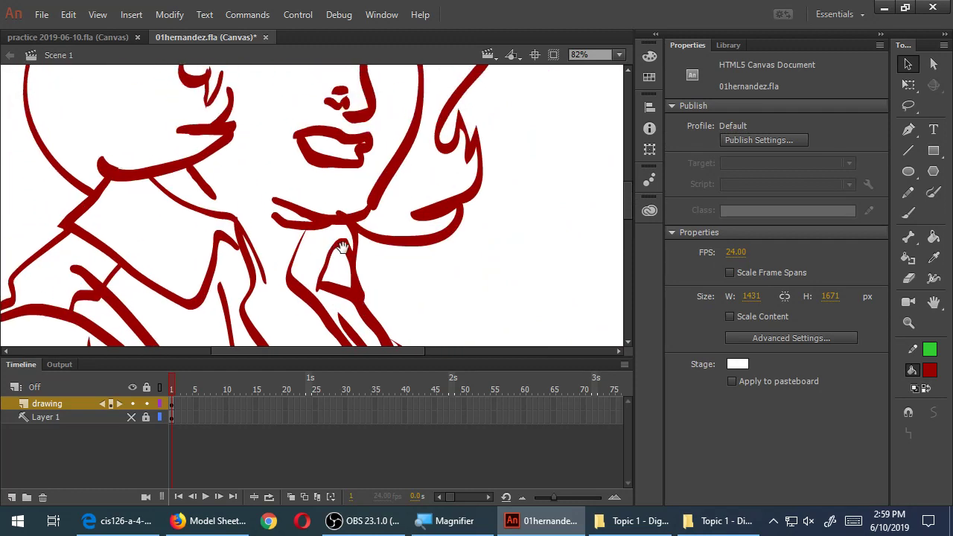
Select the connected contour strokes of the portrait, smooth them twice, and deselect them
double_click(380, 207)
left_click(935, 414)
left_click(935, 417)
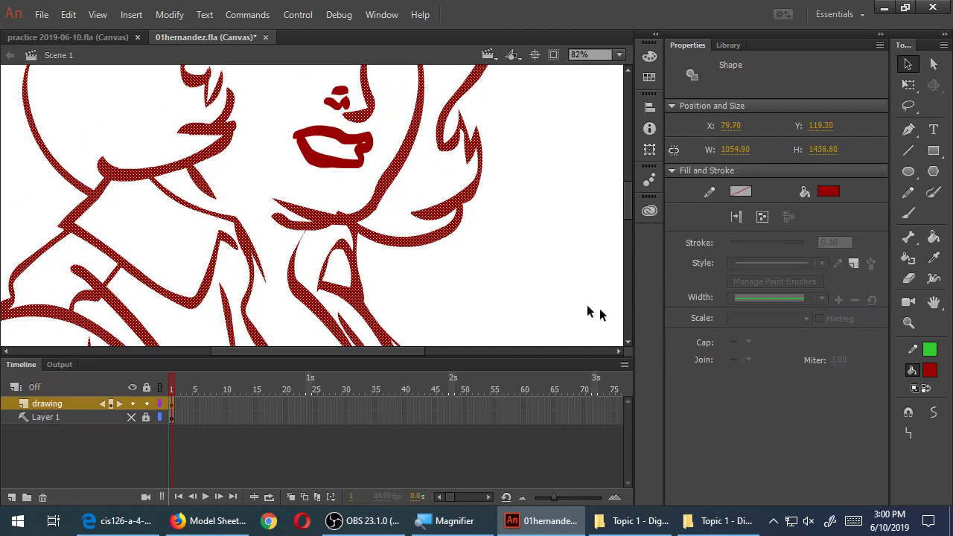
left_click(513, 269)
scroll(517, 271, "up", 3)
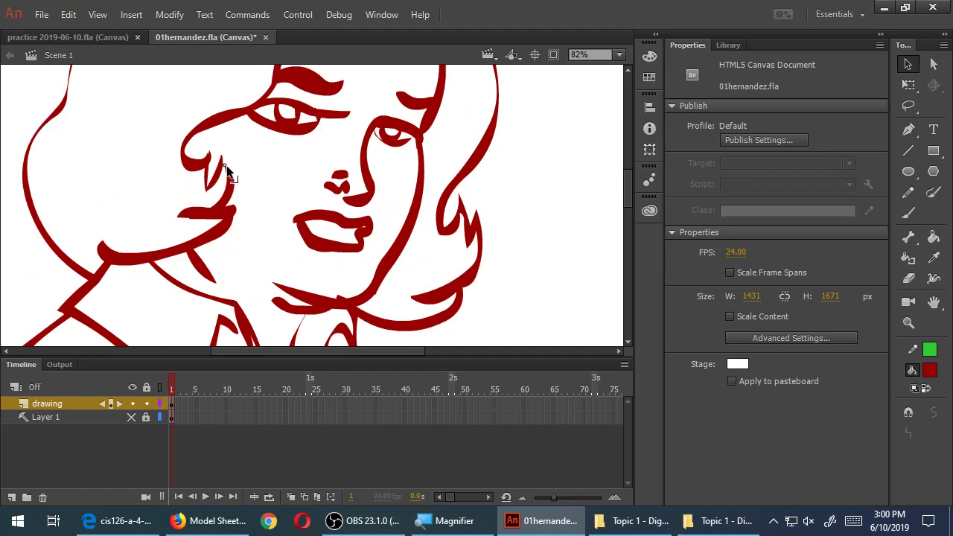
key("ctrl+a")
left_click(272, 170)
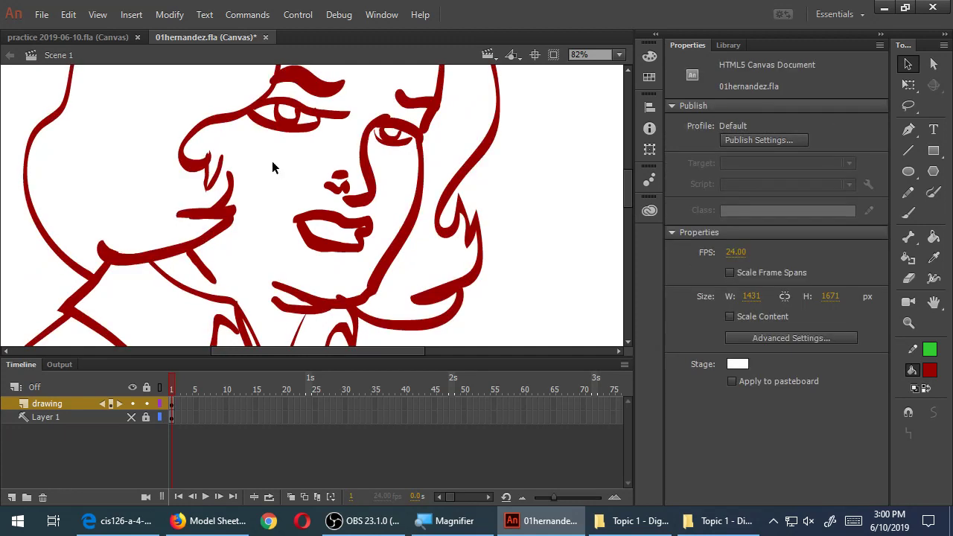
Select all the traced strokes of the whole portrait, smooth them repeatedly, and deselect them
key("ctrl+minus")
key("ctrl+minus")
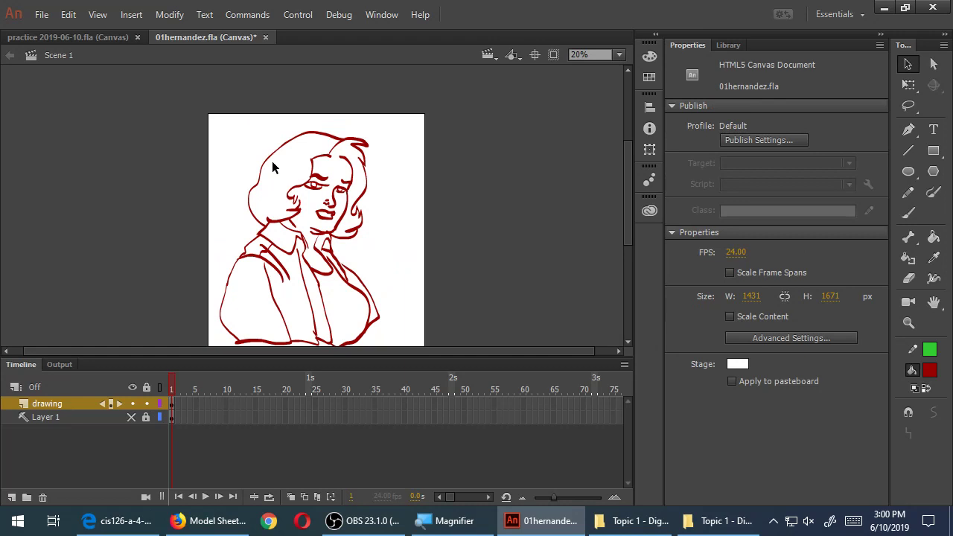
key("ctrl+equal")
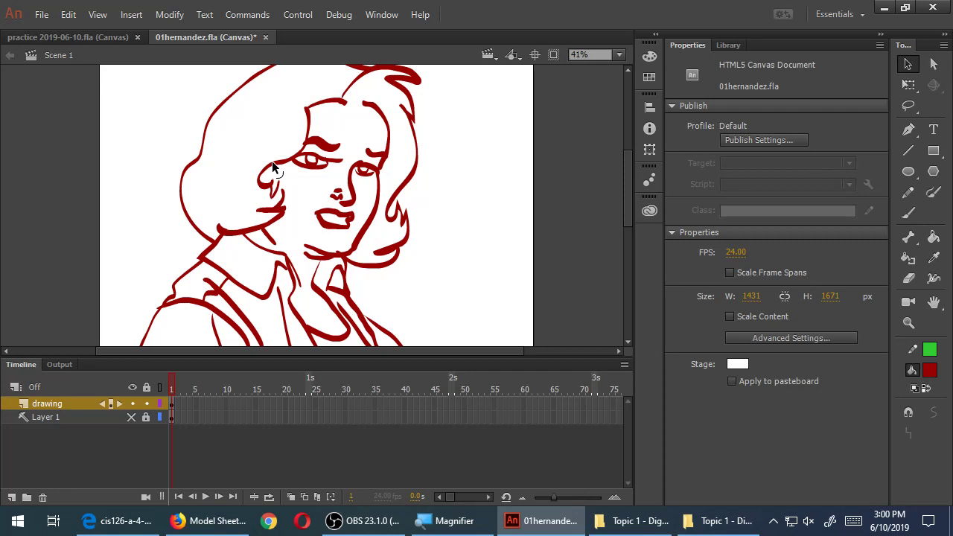
key("ctrl+a")
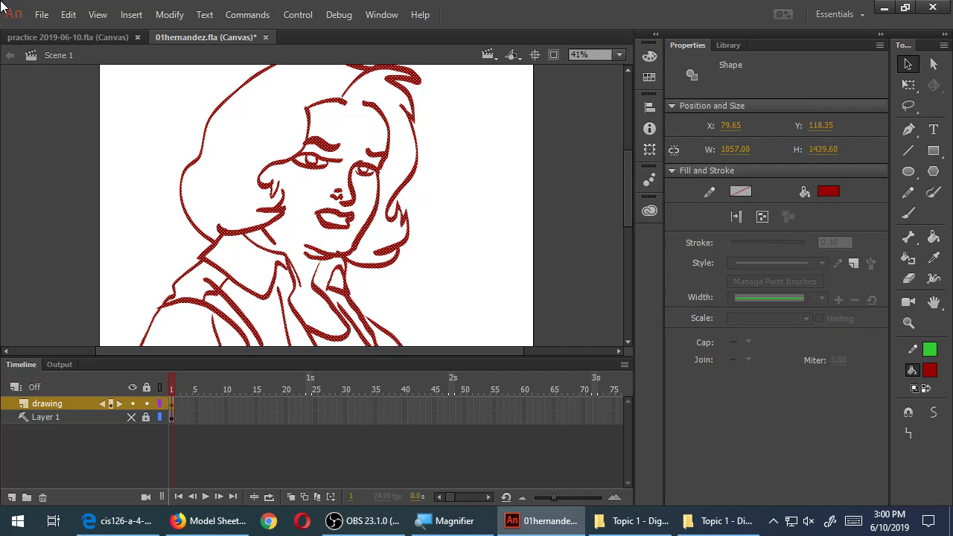
left_click(68, 14)
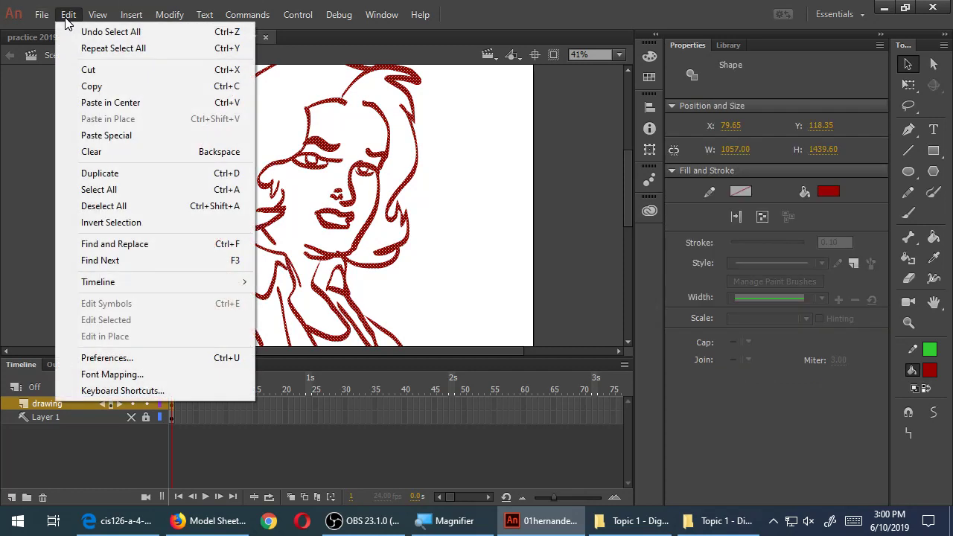
left_click(123, 190)
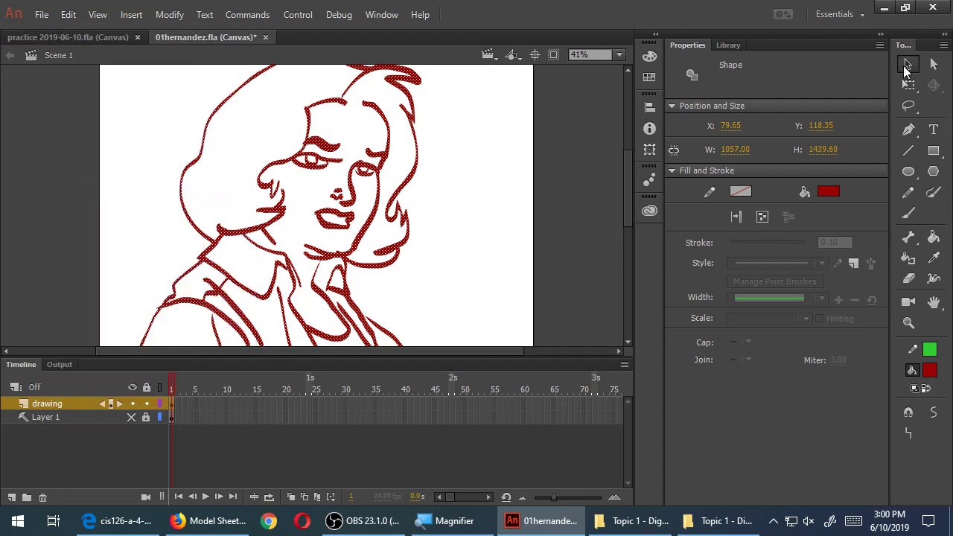
left_click(943, 415)
left_click(942, 415)
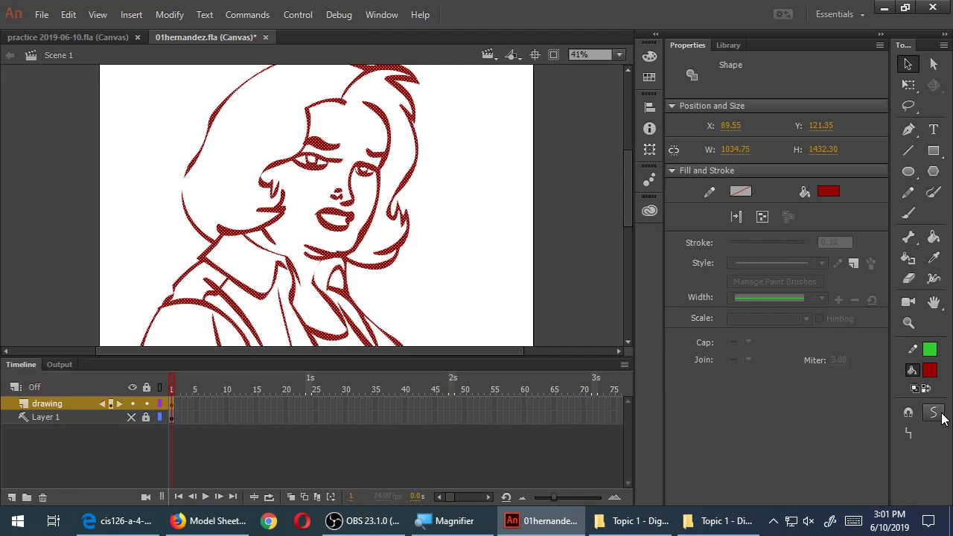
left_click(943, 417)
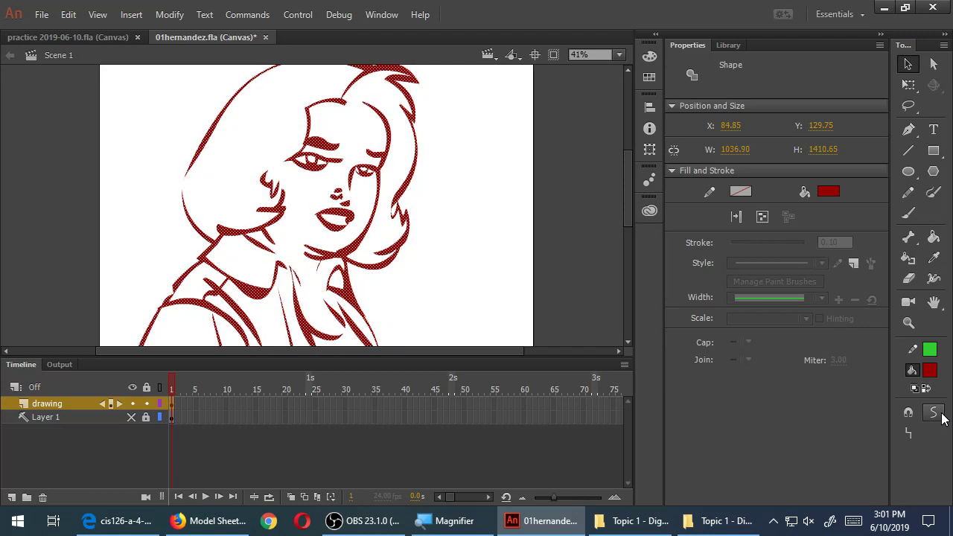
left_click(569, 233)
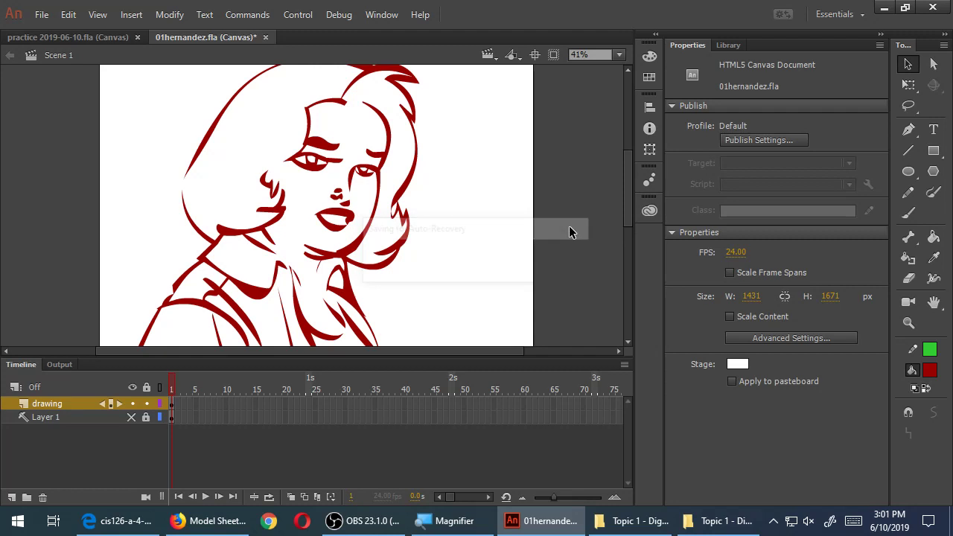
Select all the traced strokes of the portrait, smooth them once, and deselect them
key("ctrl+a")
key("ctrl+shift+a")
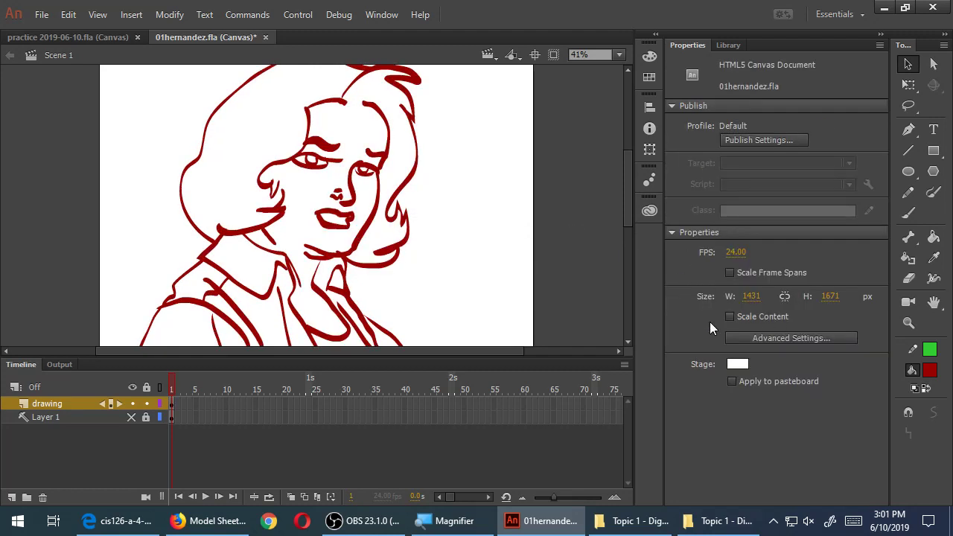
key("ctrl+a")
left_click(934, 415)
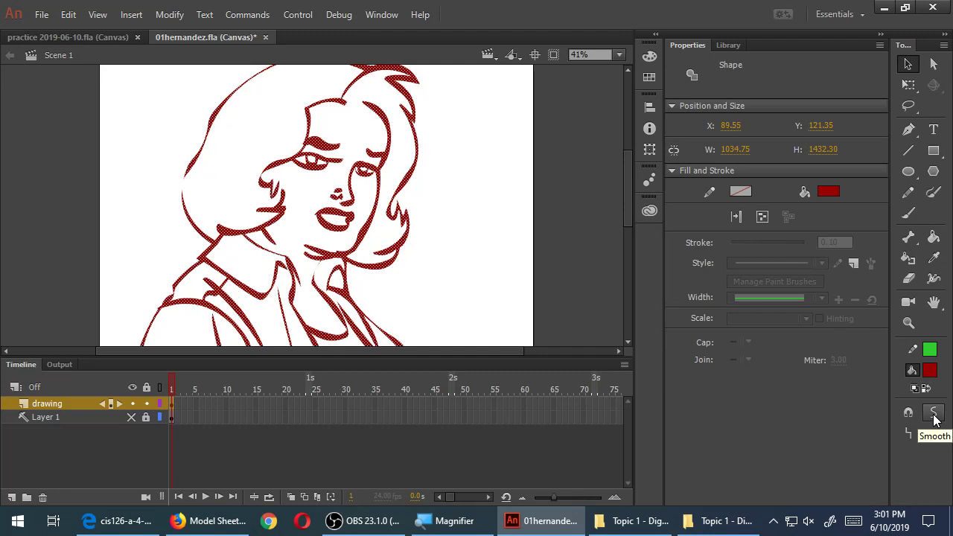
left_click(507, 222)
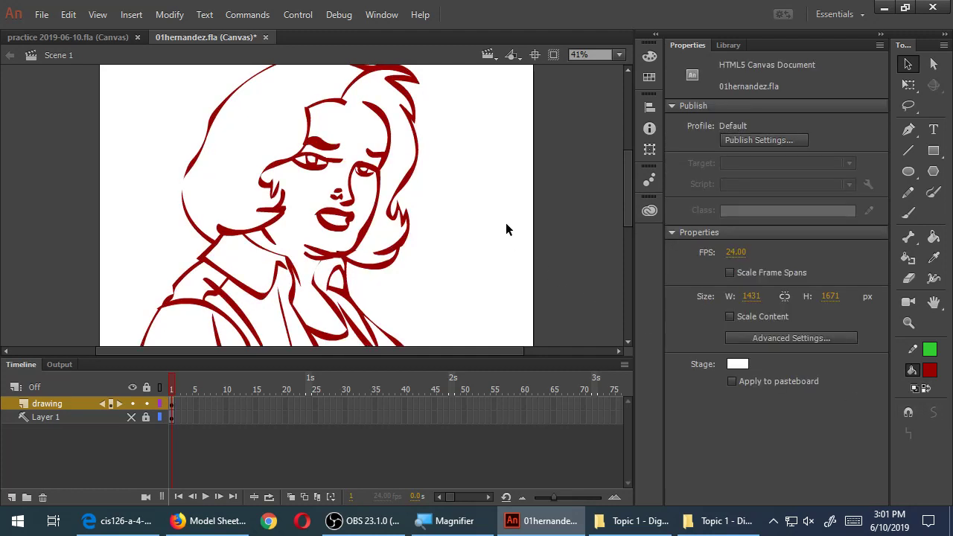
scroll(506, 223, "down", 5)
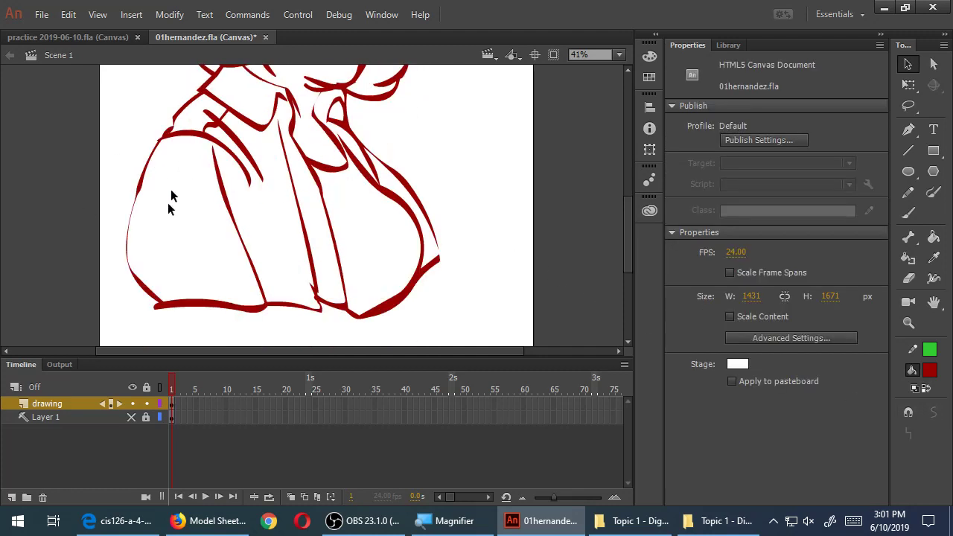
scroll(456, 181, "up", 3)
scroll(456, 184, "up", 6)
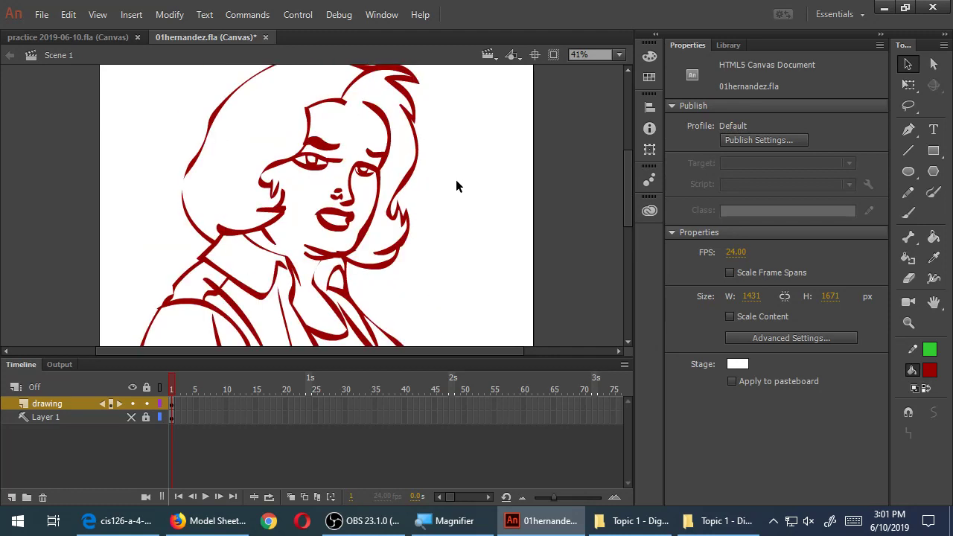
Close the gap in the hair outline beside the cheek by extending the upper and lower stroke ends until they meet
scroll(456, 185, "down", 3)
key("z")
left_click(213, 191)
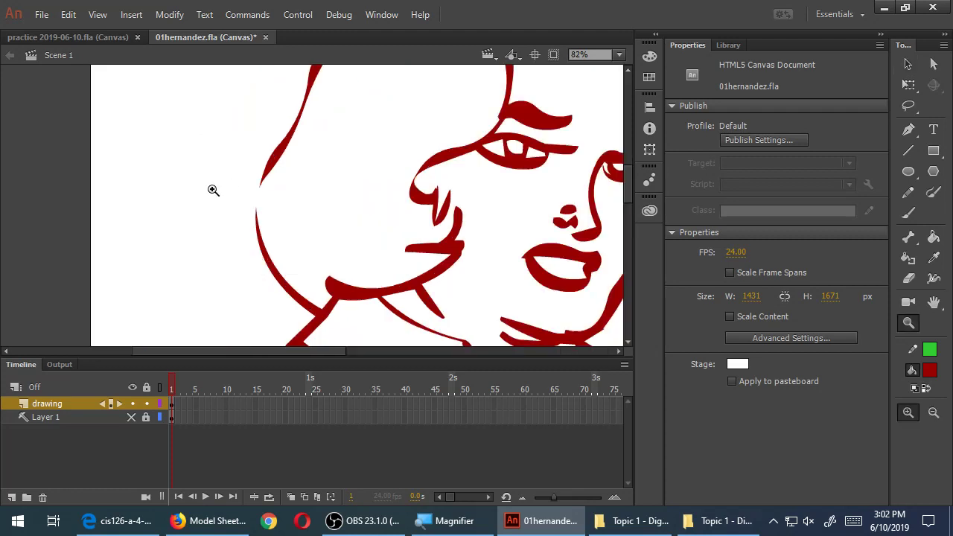
left_click(313, 196)
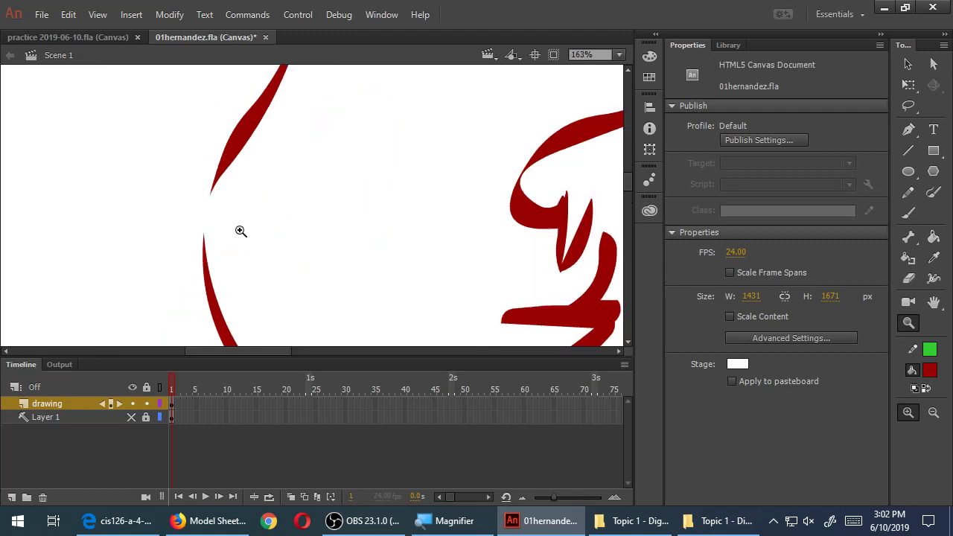
key("v")
mouse_move(209, 189)
left_mouse_down()
mouse_move(199, 230)
mouse_move(196, 207)
mouse_move(193, 224)
left_mouse_up()
left_click_drag(200, 240, 199, 217)
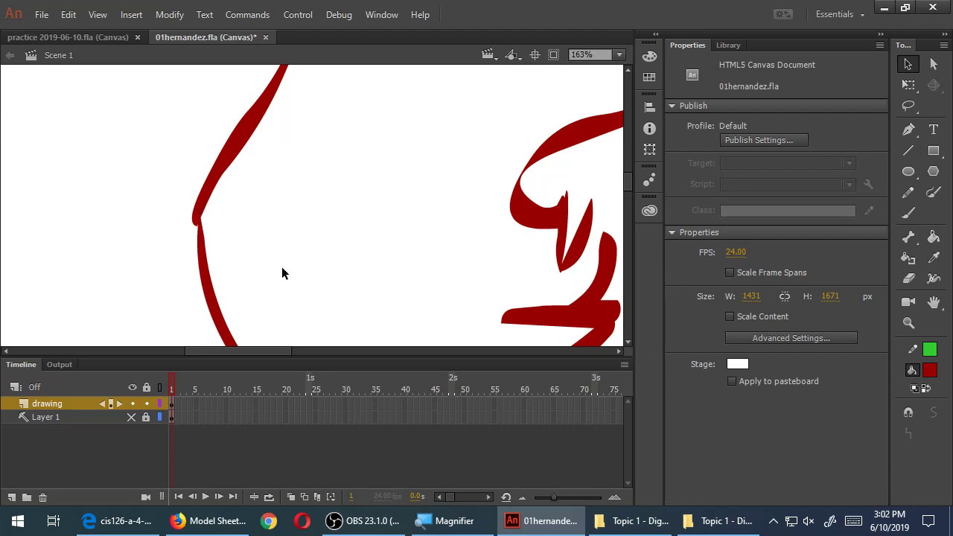
scroll(283, 267, "down", 5)
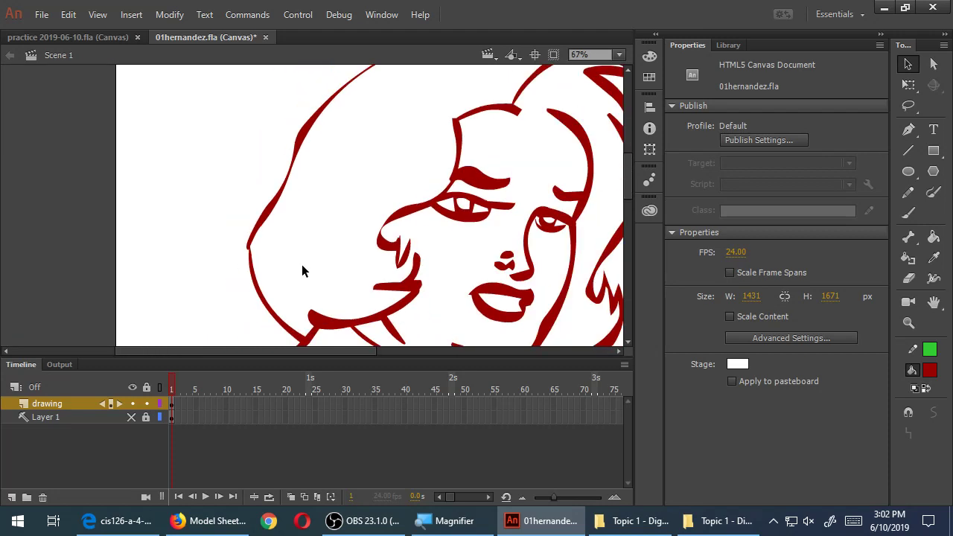
Thicken the thin spot in the neck line below the chin by reshaping the stroke's edge
key("alt+space")
key("Escape")
left_click_drag(530, 149, 424, 188)
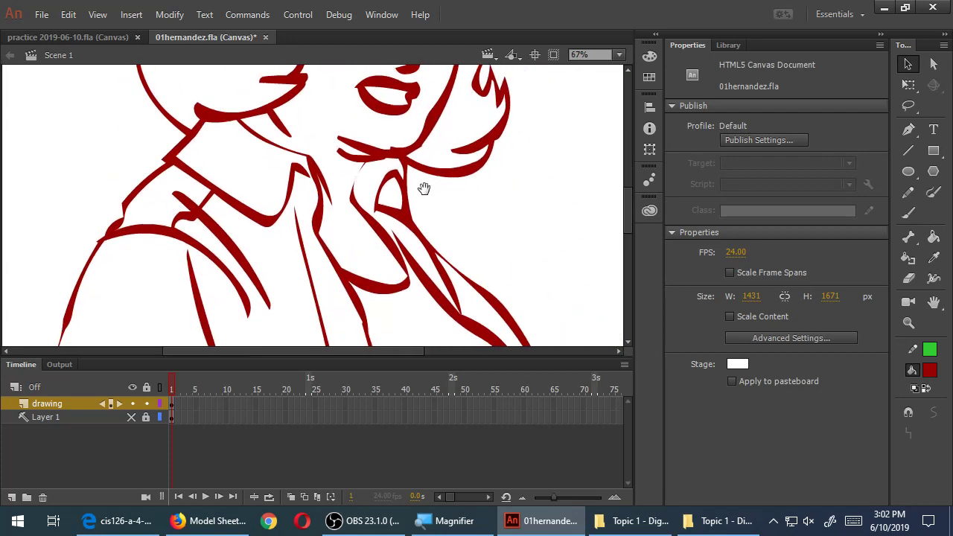
left_click_drag(381, 250, 389, 225)
scroll(366, 157, "up", 3)
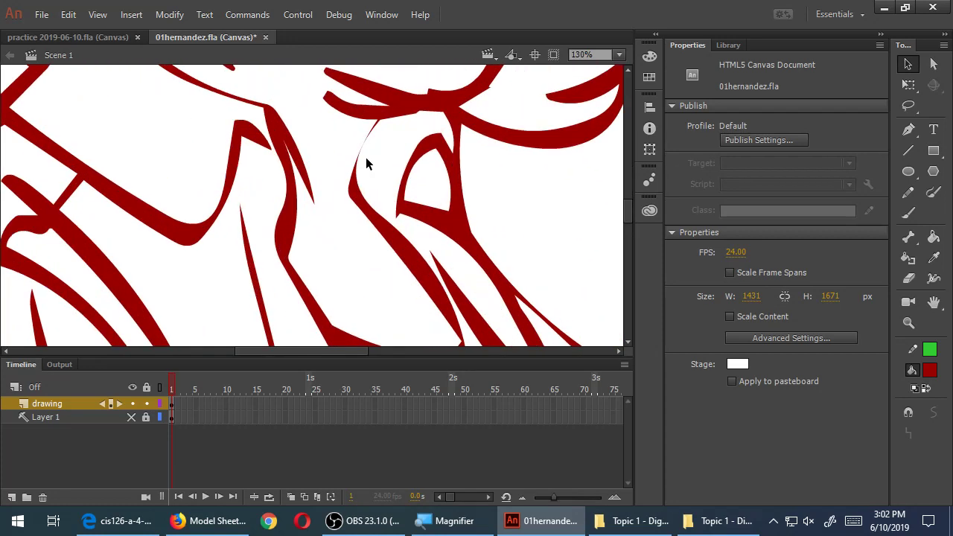
scroll(366, 147, "up", 2)
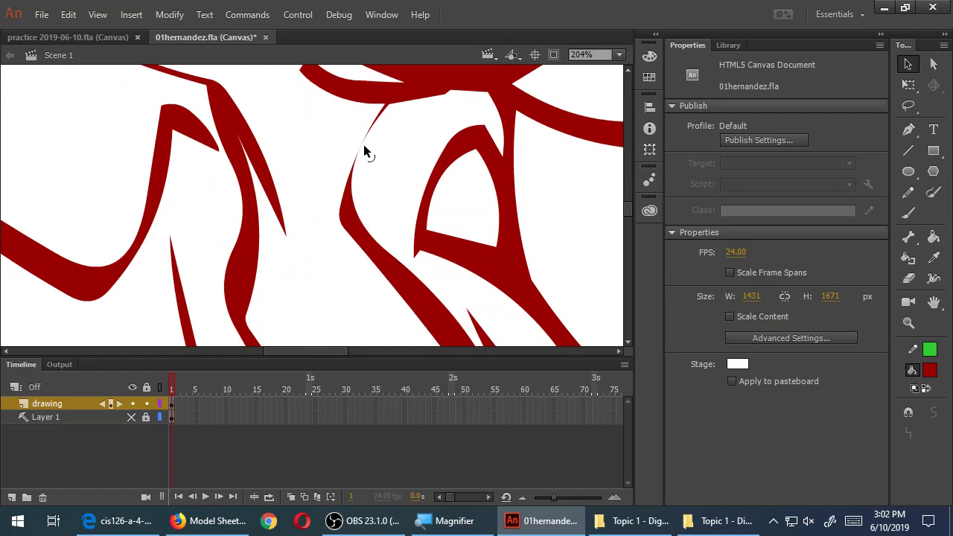
left_click_drag(369, 150, 360, 164)
scroll(365, 174, "down", 5)
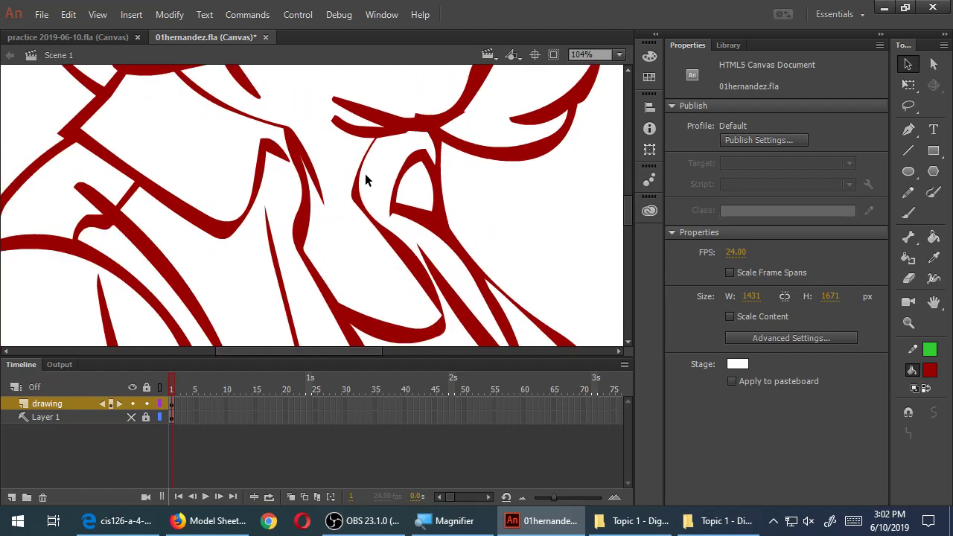
Extend the tapered end of the outer jacket line down to the corner of the bottom stroke to close the gap
scroll(365, 174, "up", 2)
scroll(521, 330, "up", 1)
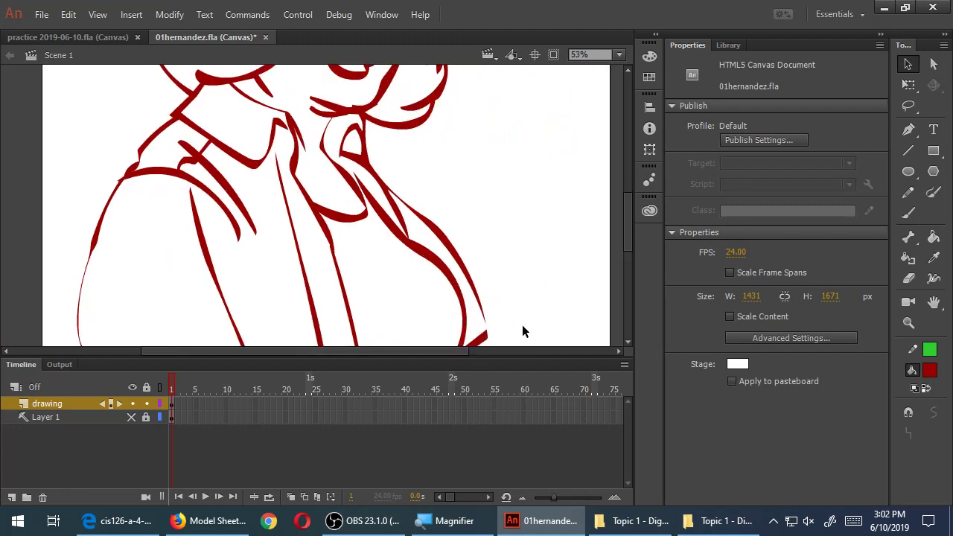
scroll(451, 305, "up", 2)
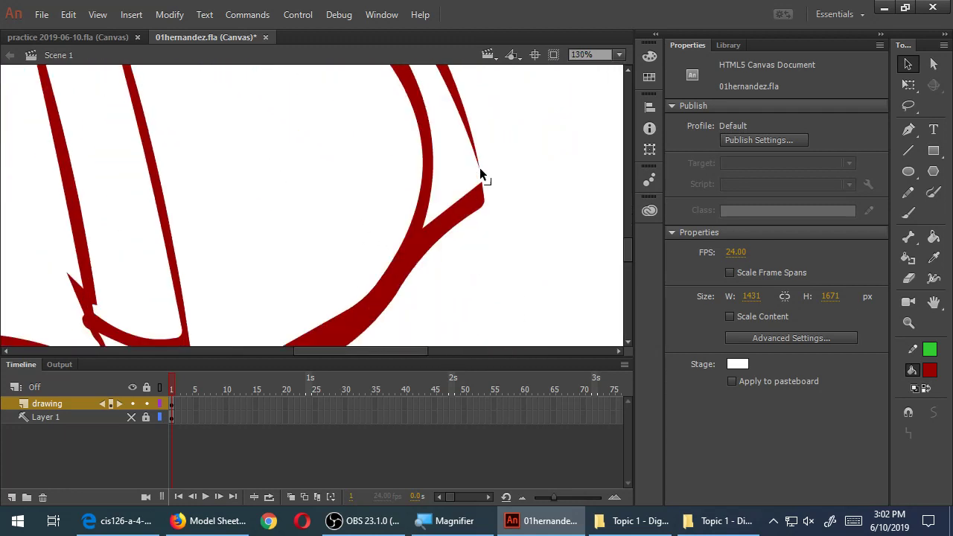
left_click_drag(479, 163, 486, 201)
scroll(502, 201, "down", 4)
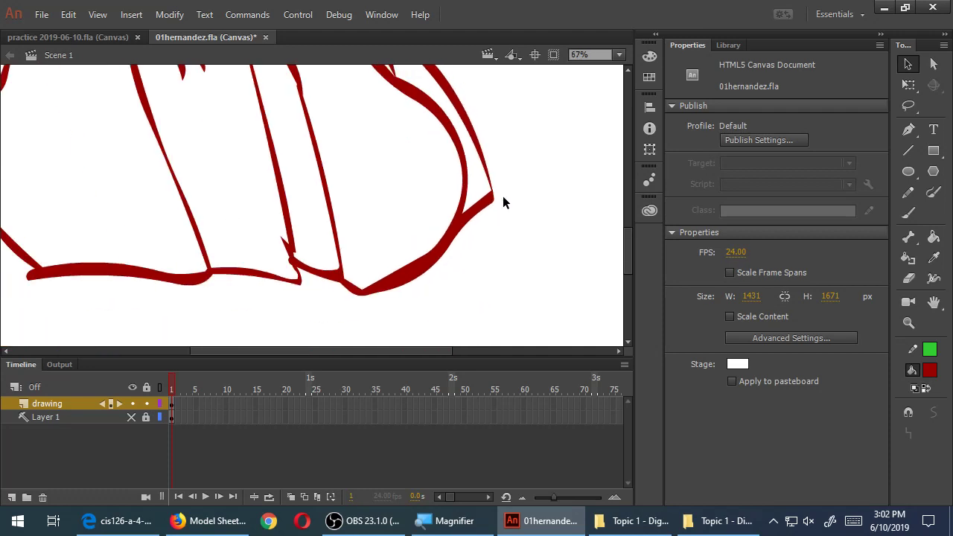
scroll(503, 201, "down", 2)
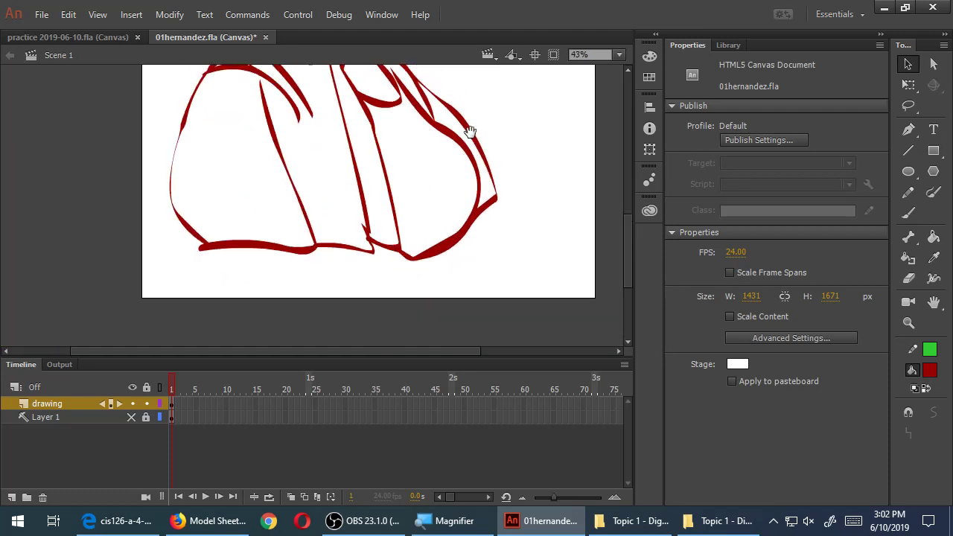
Save the cleaned-up 01hernandez.fla drawing
scroll(479, 156, "up", 3)
scroll(479, 155, "up", 4)
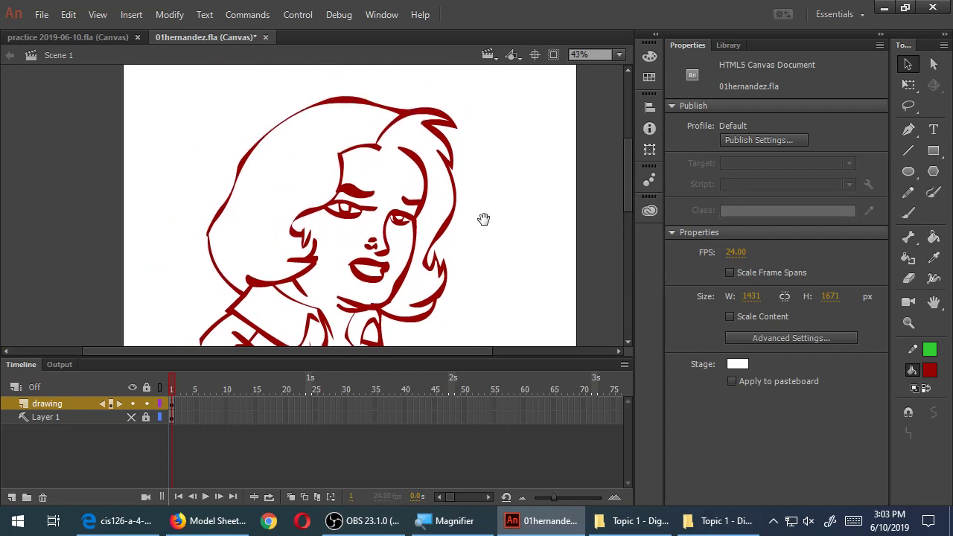
key("ctrl+s")
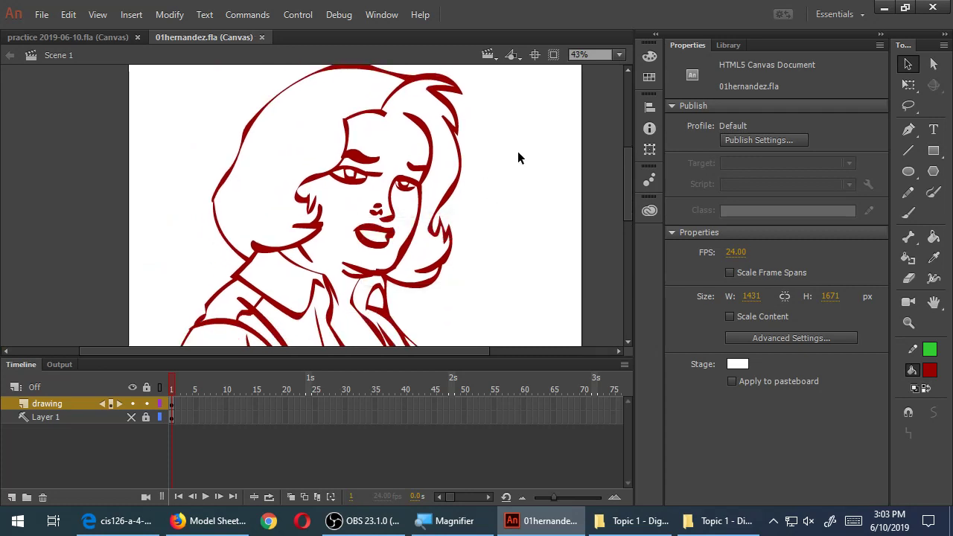
Select the whole line art, change its fill colour to dark gray #333333, and deselect it
scroll(519, 157, "down", 2)
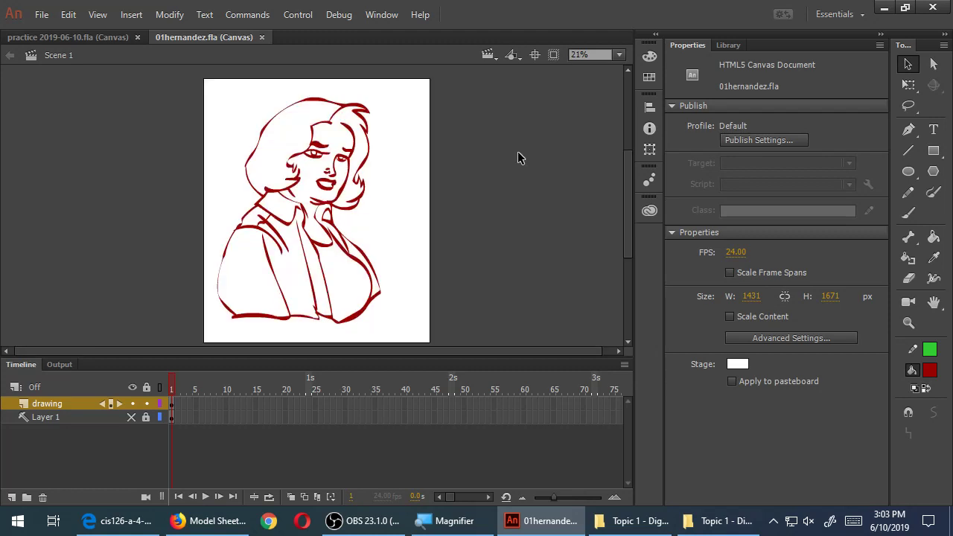
key("ctrl+a")
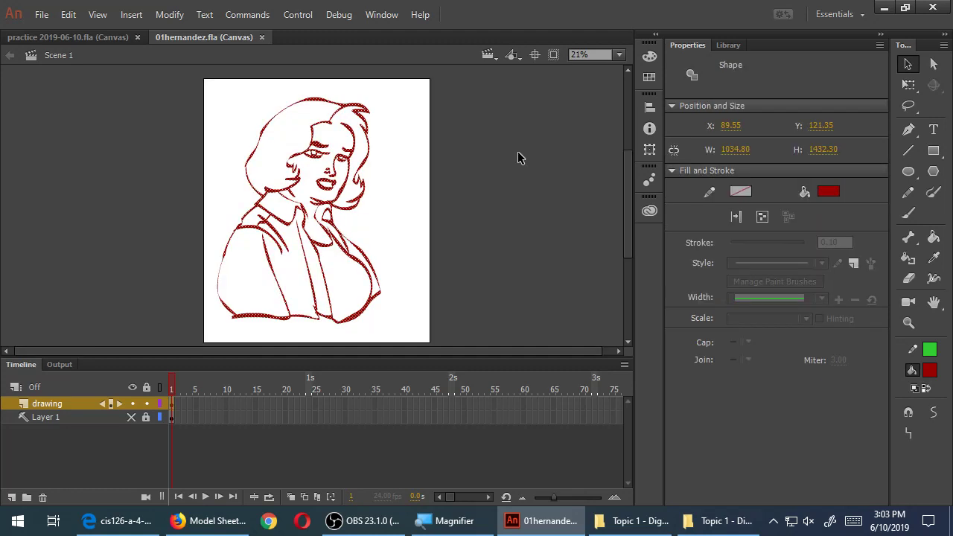
left_click(929, 373)
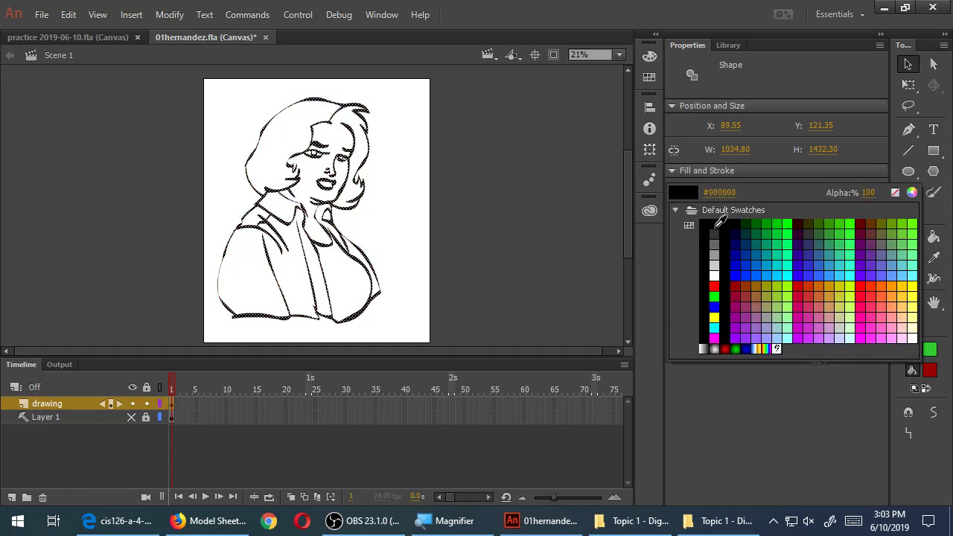
left_click(710, 222)
left_click(563, 254)
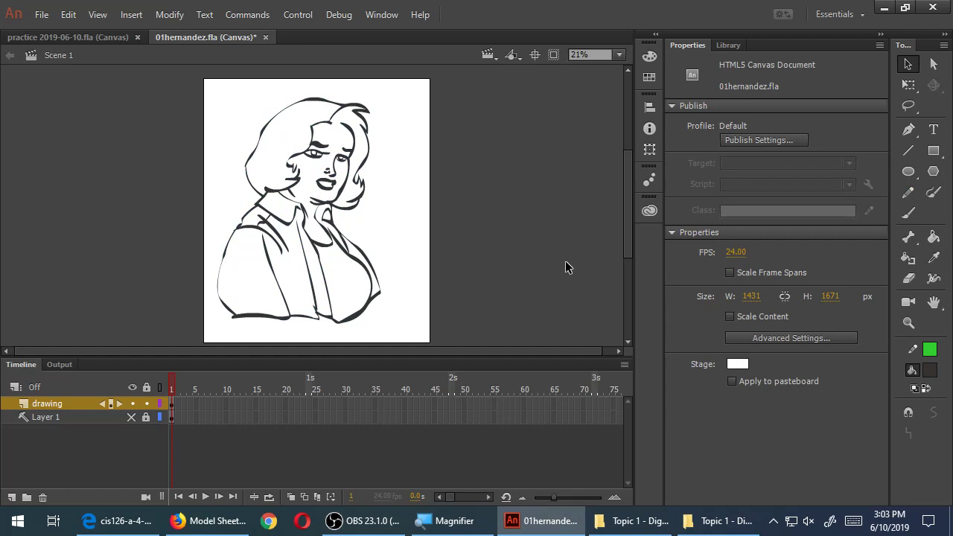
Arrange the Animate window beside the manga colors PDF so its skin colour values stay readable, and activate the Paint Bucket tool
left_click_drag(617, 4, 496, 74)
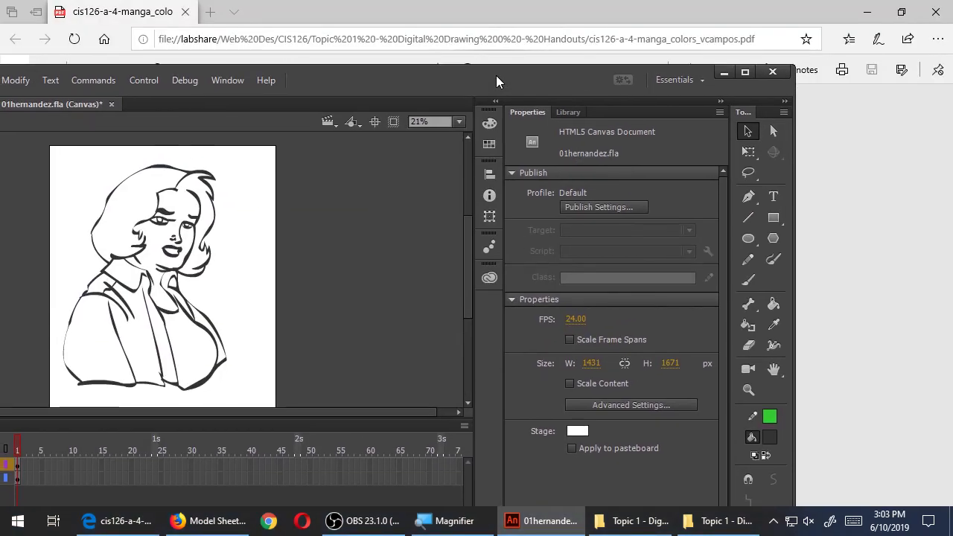
left_click_drag(511, 14, 859, 27)
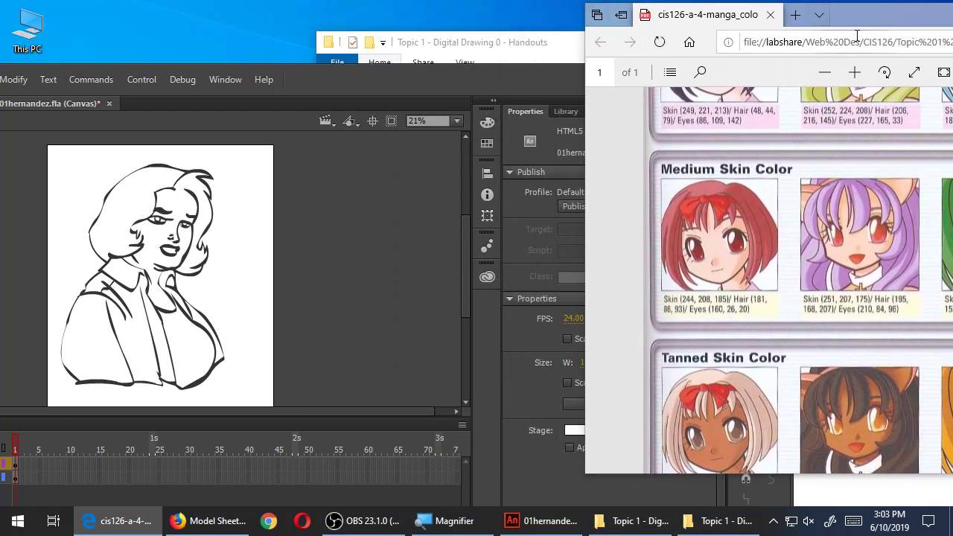
left_click_drag(839, 22, 944, 43)
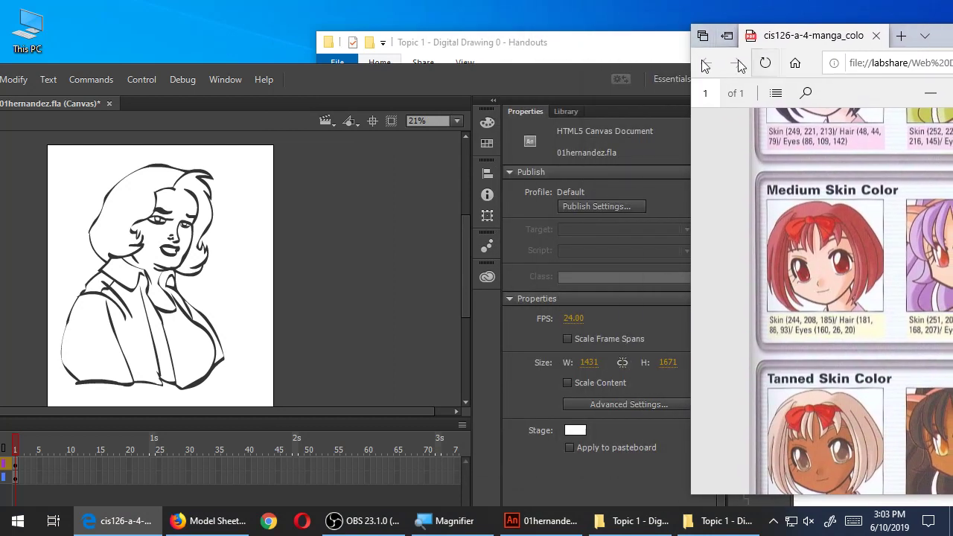
left_click_drag(542, 67, 422, 32)
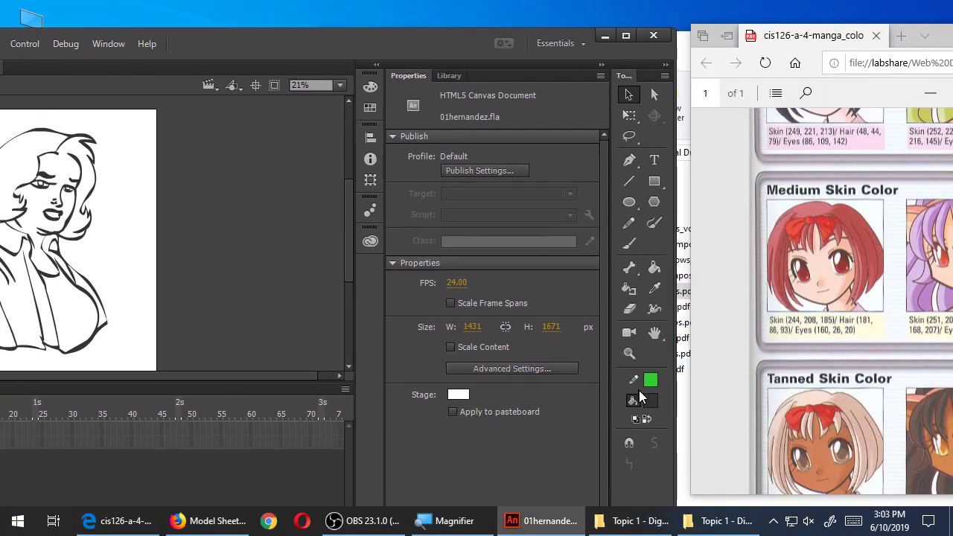
left_click(654, 270)
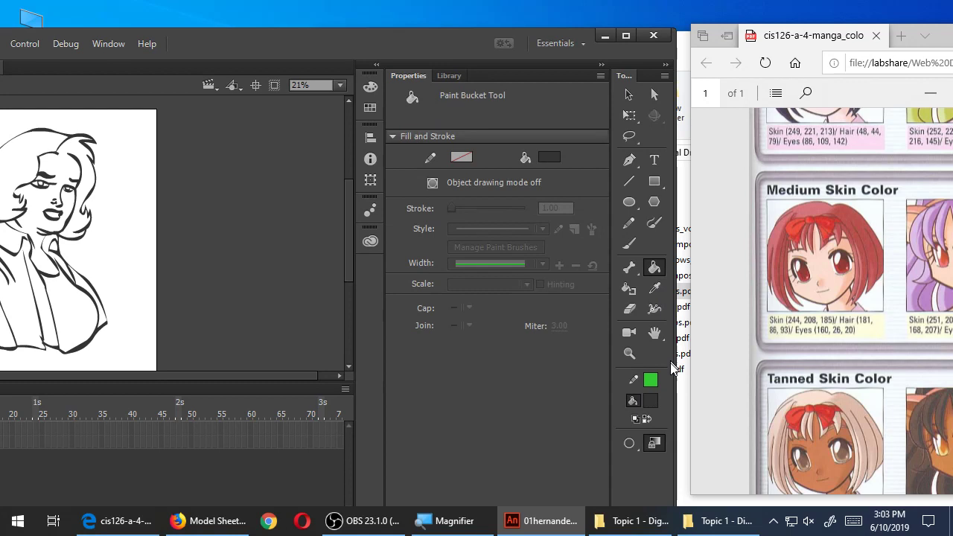
left_click(652, 403)
left_click(651, 403)
left_click_drag(458, 38, 88, 41)
Set the Paint Bucket's fill colour to the handout's medium skin tone, RGB 244, 208, 185
left_click(283, 401)
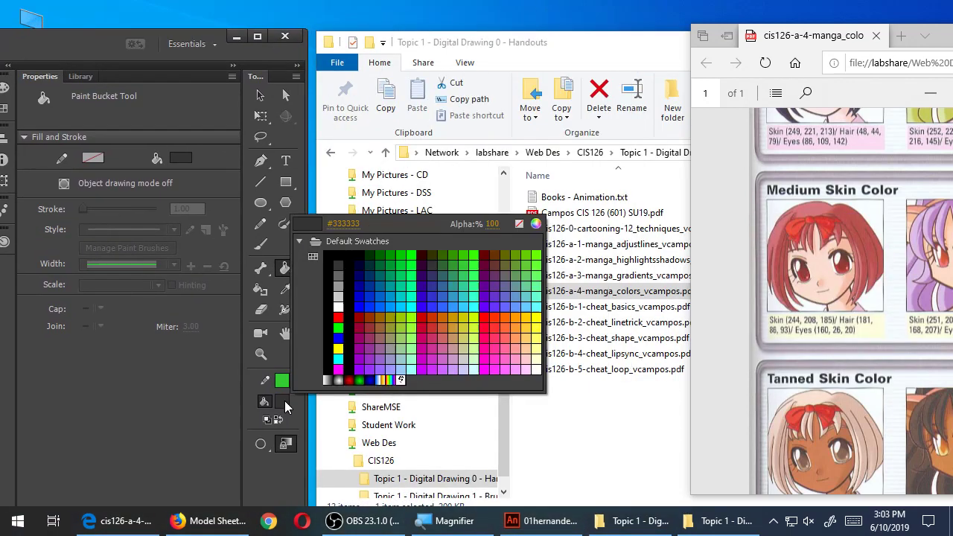
left_click(536, 224)
left_click_drag(660, 141, 312, 158)
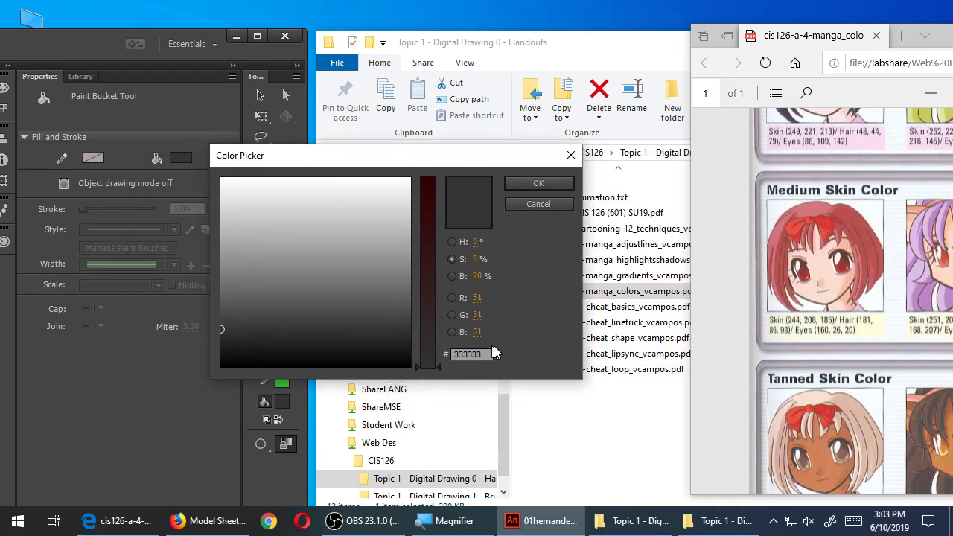
left_click(477, 297)
key("BackSpace")
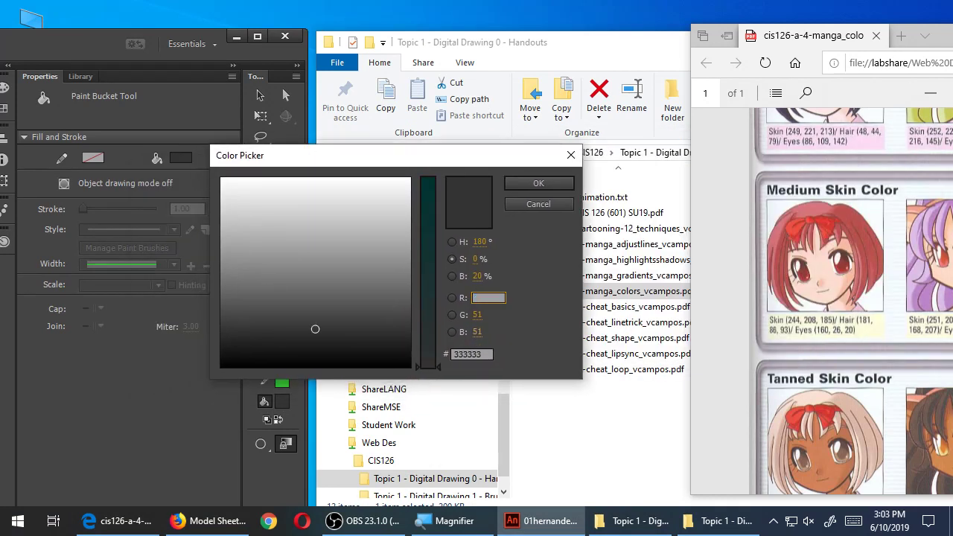
type("244")
key("Tab")
type("2")
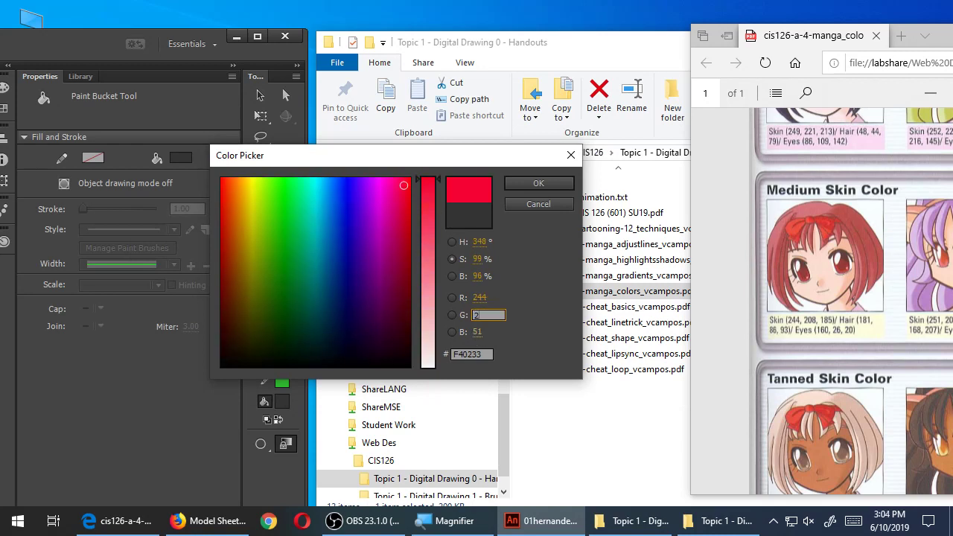
type("08")
left_click(477, 333)
type("185")
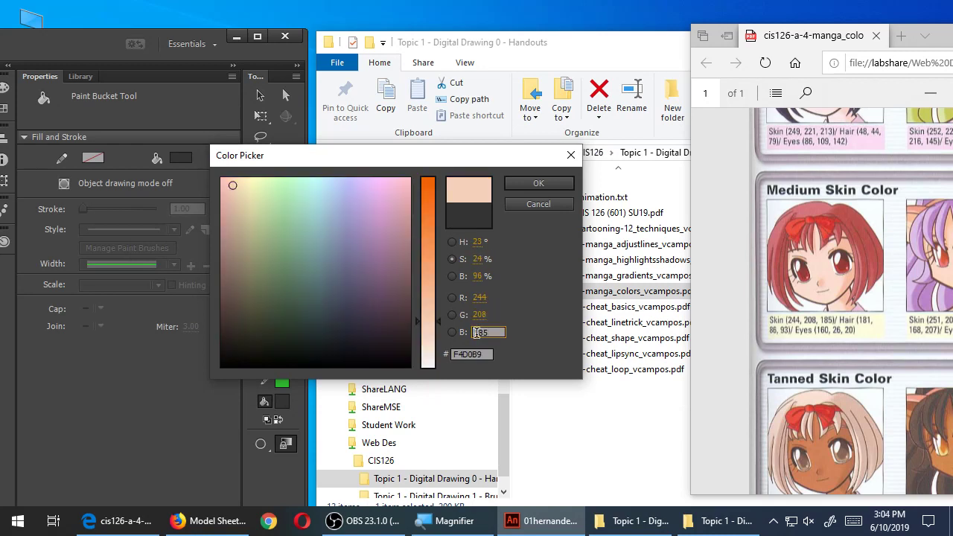
left_click(539, 183)
Fill the portrait's face and the connected neck and hair areas with the skin colour
mouse_move(123, 34)
left_mouse_down()
mouse_move(546, 26)
mouse_move(623, 14)
left_mouse_up()
left_click(218, 153)
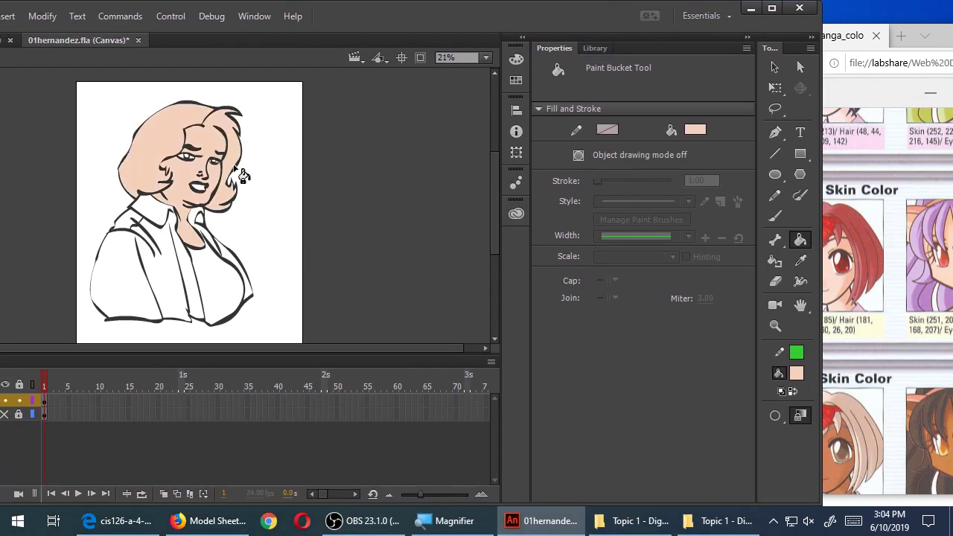
scroll(187, 161, "up", 2)
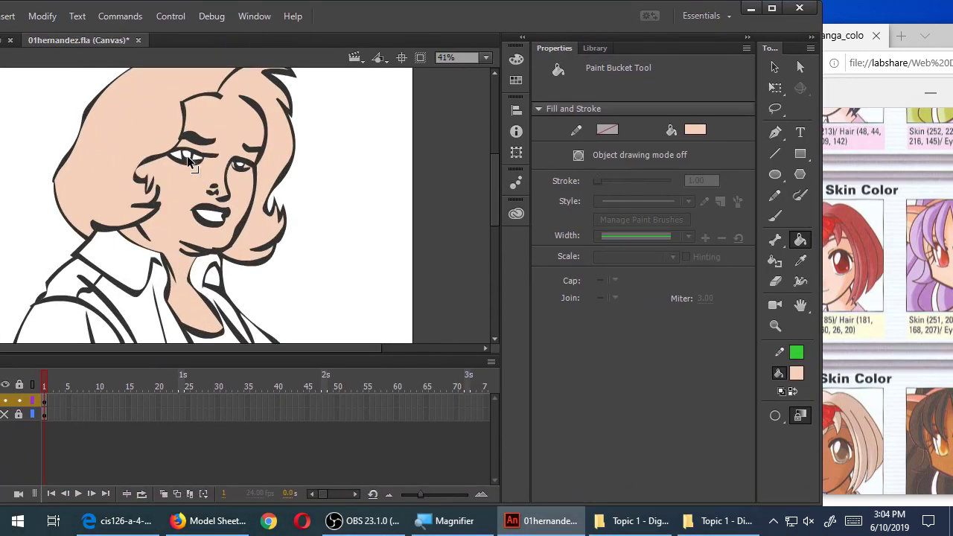
Undo the skin fill and brush a dark gray stroke joining the open ends of the hairline across the forehead
key("ctrl+z")
scroll(220, 149, "up", 1)
scroll(254, 165, "up", 1)
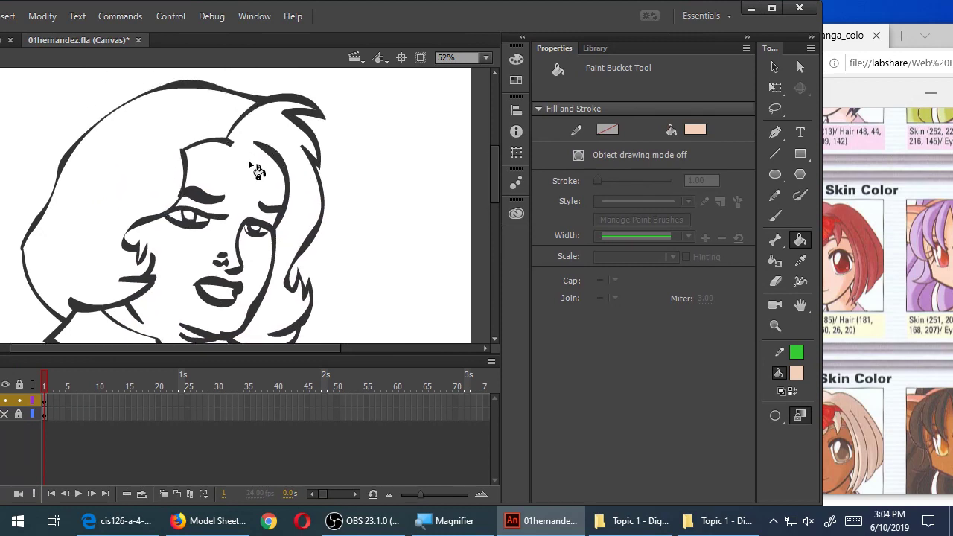
scroll(250, 163, "up", 1)
key("b")
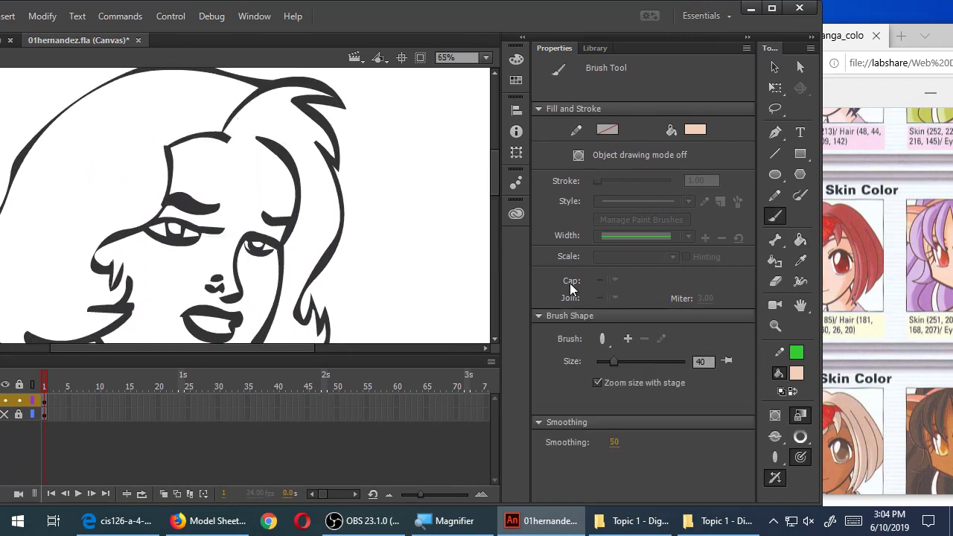
key("v")
key("k")
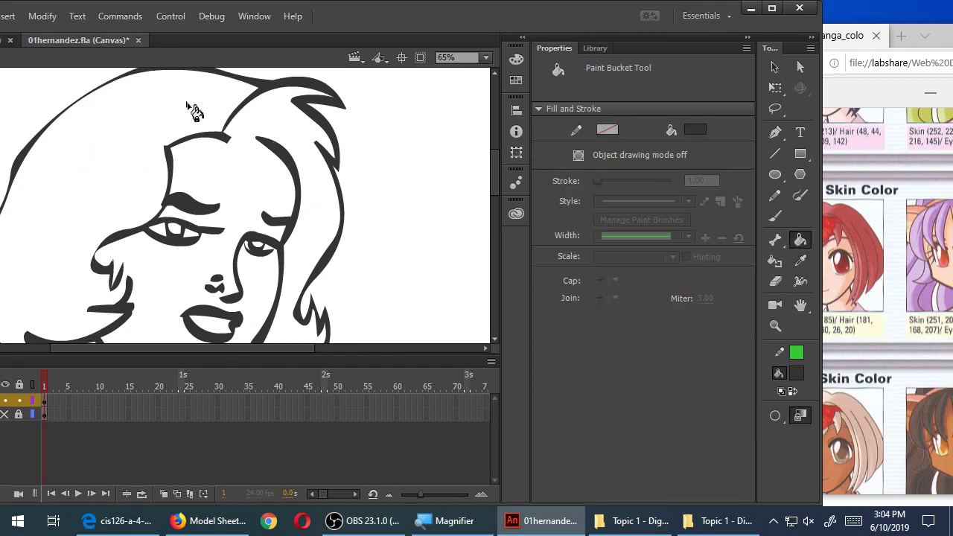
key("b")
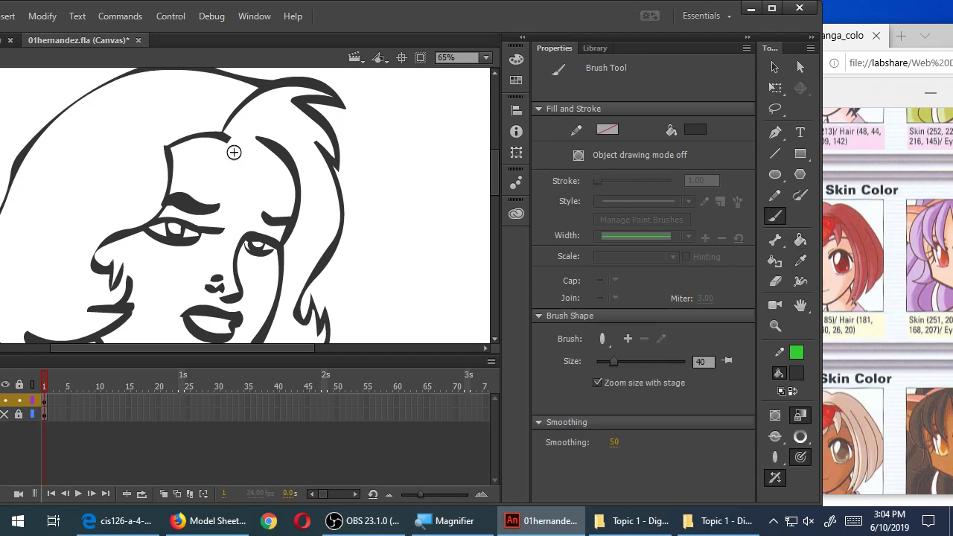
mouse_move(226, 137)
left_mouse_down()
mouse_move(255, 143)
mouse_move(278, 204)
left_mouse_up()
key("ctrl+minus")
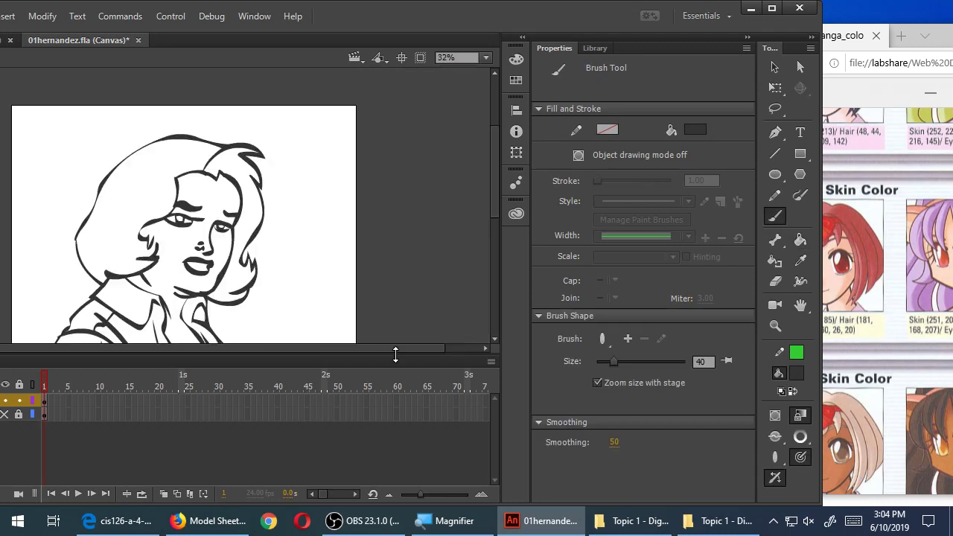
Set the Paint Bucket's fill colour to the handout's skin tone, RGB 251, 207, 175
key("k")
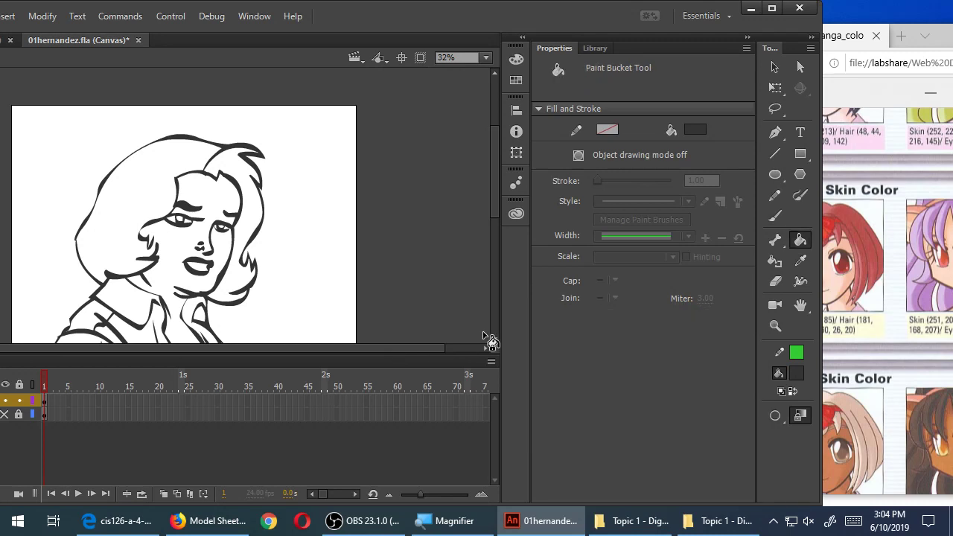
left_click(693, 132)
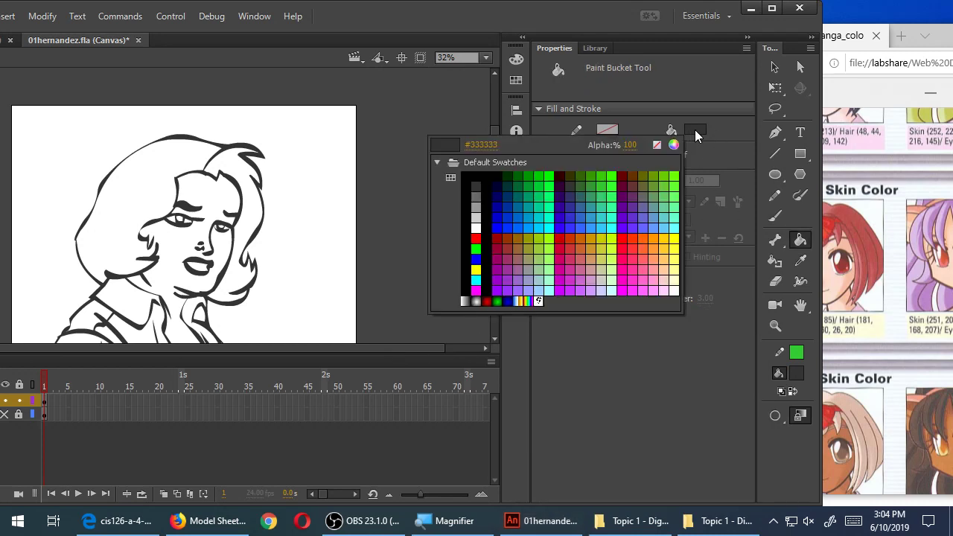
left_click(674, 146)
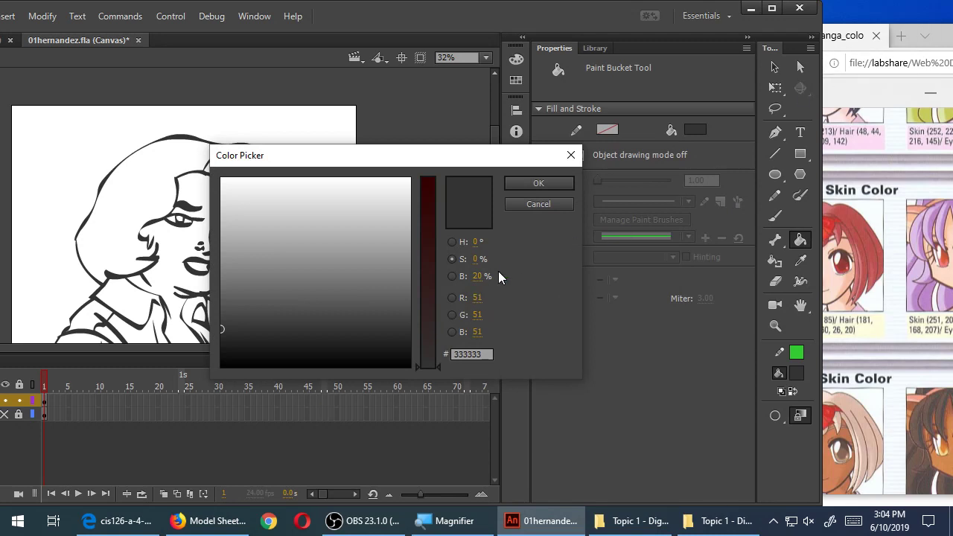
left_click(898, 123)
left_click_drag(939, 49, 902, 41)
left_click(544, 166)
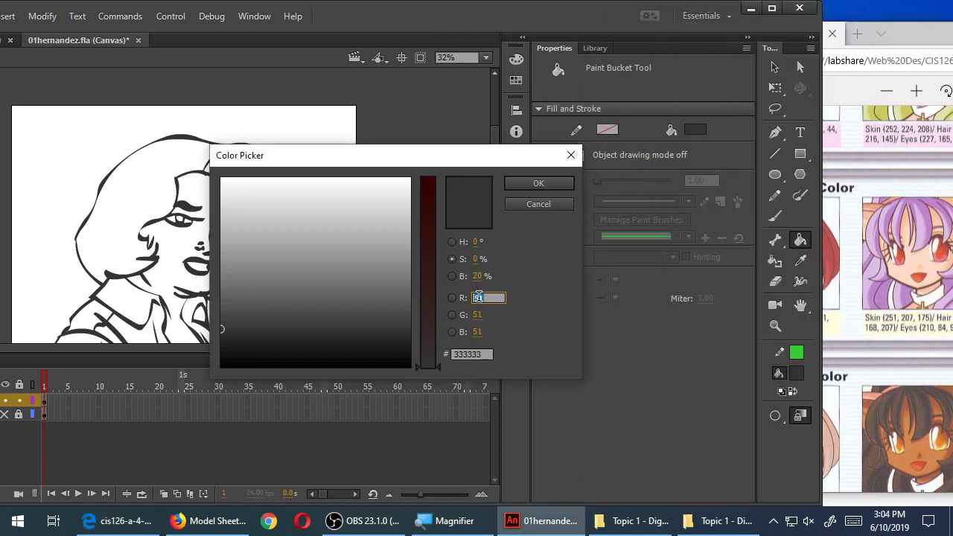
type("251")
key("Tab")
type("2")
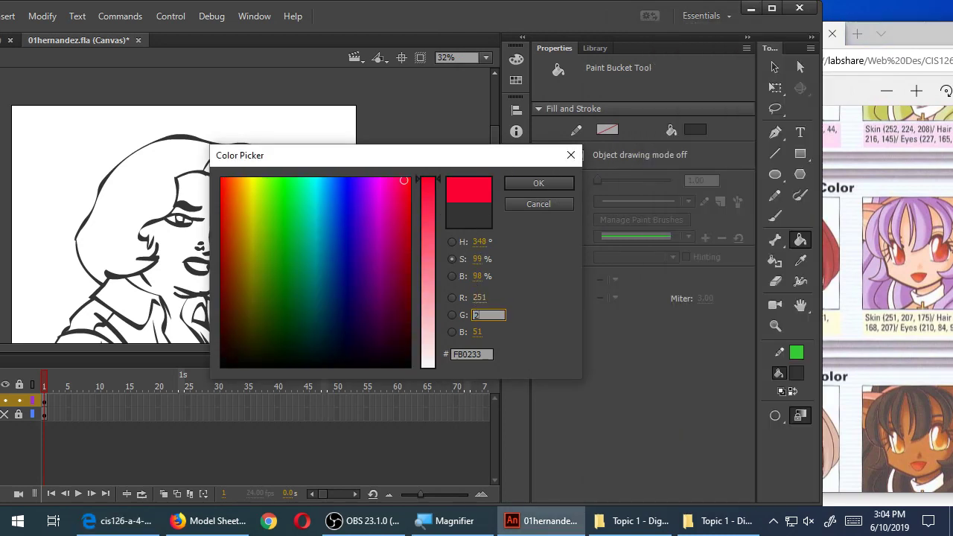
type("07")
key("Tab")
type("175")
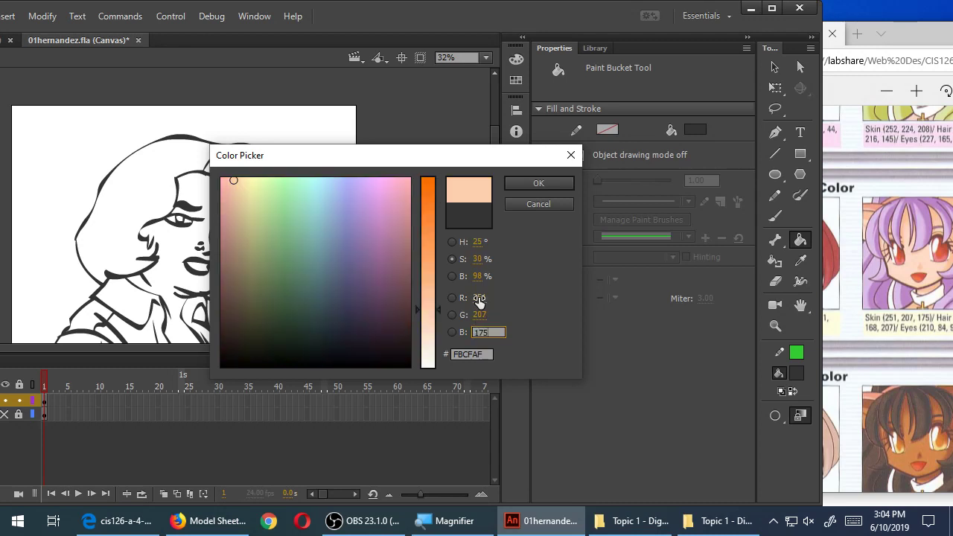
key("Return")
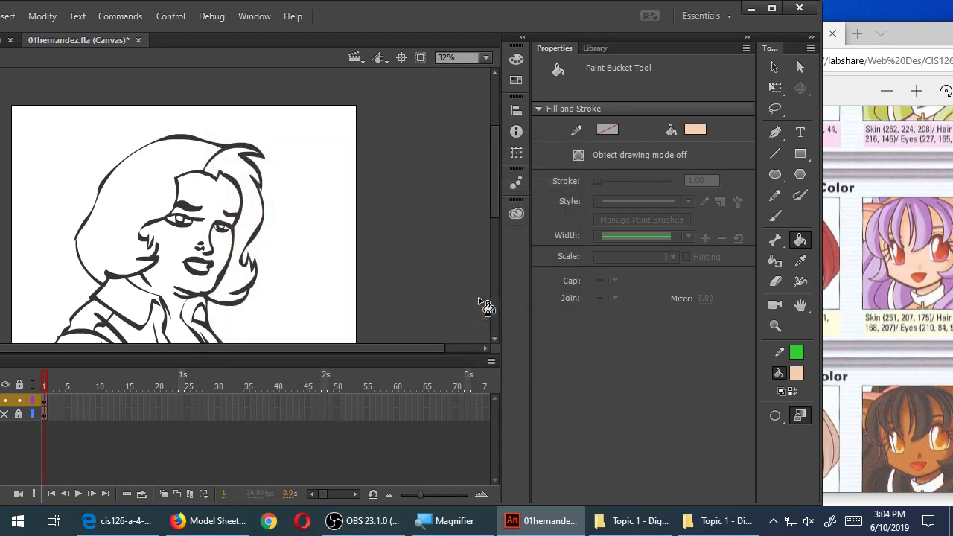
Test the skin fill on the face and close the gap between the hair curl strokes beside the cheek
left_click(224, 198)
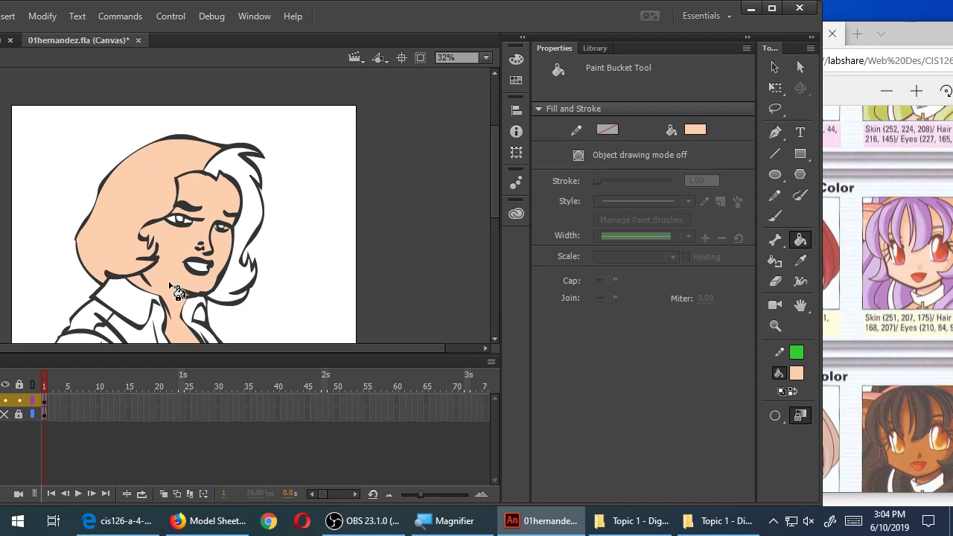
key("z")
left_click(155, 246)
left_click(178, 215)
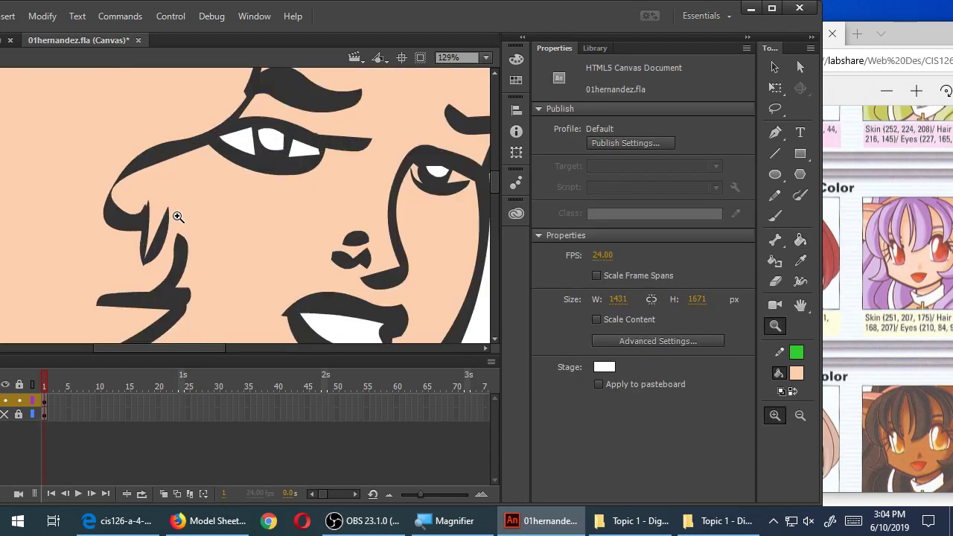
left_click(180, 217)
left_click(188, 237)
left_click_drag(189, 255, 167, 195)
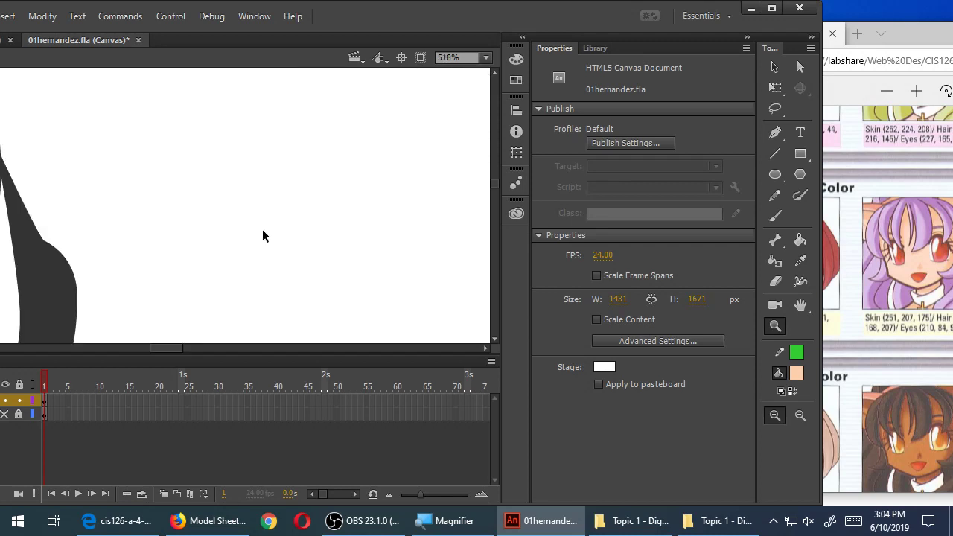
Fill the face and neck with the skin colour and inspect the smaller eye's outline up close
left_click(263, 231, "alt")
left_click(262, 231, "alt")
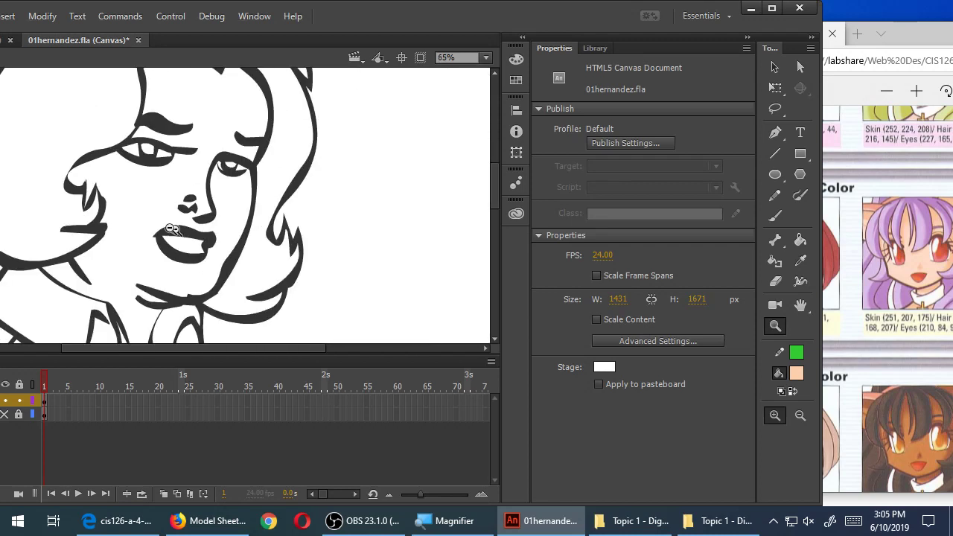
left_click(165, 227, "alt")
key("k")
left_click(213, 244)
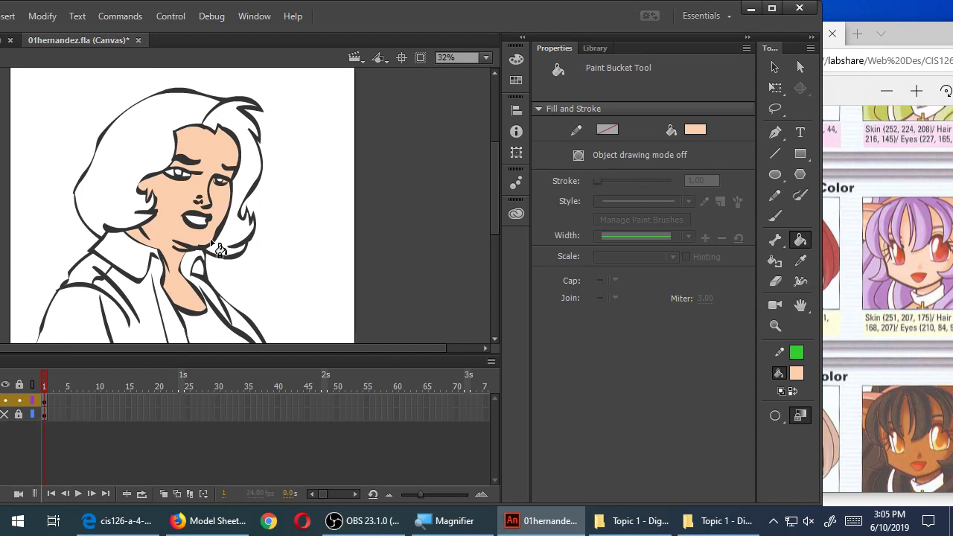
key("z")
left_click(221, 180)
left_click(194, 213)
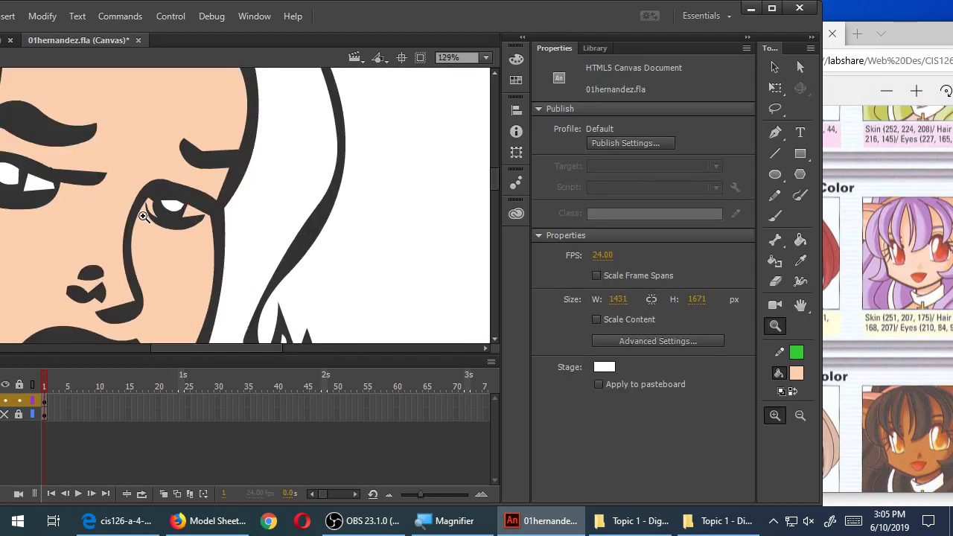
left_click(172, 214, "alt")
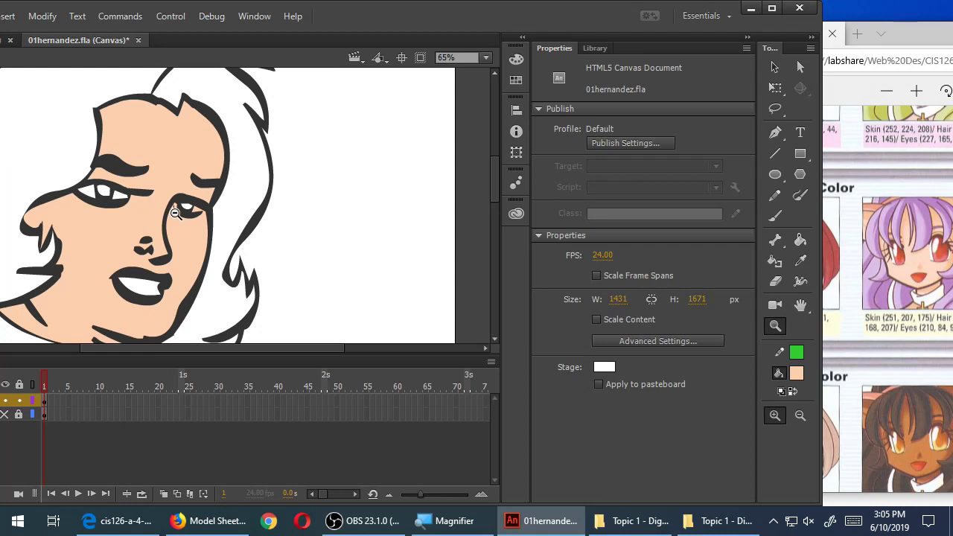
left_click(174, 219, "alt")
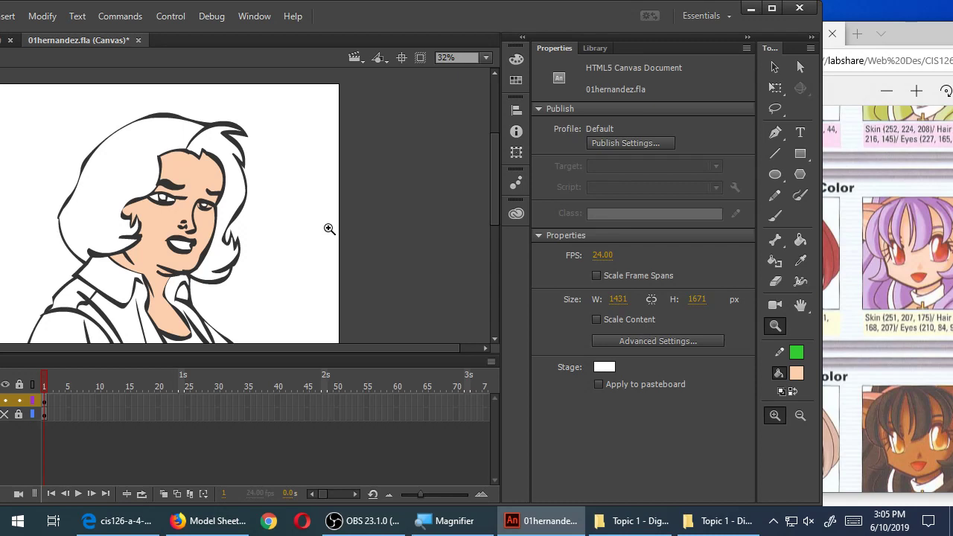
Undo the face fill and reshape the smaller eye's lower outline at both corners to meet the surrounding lines
left_click(197, 213)
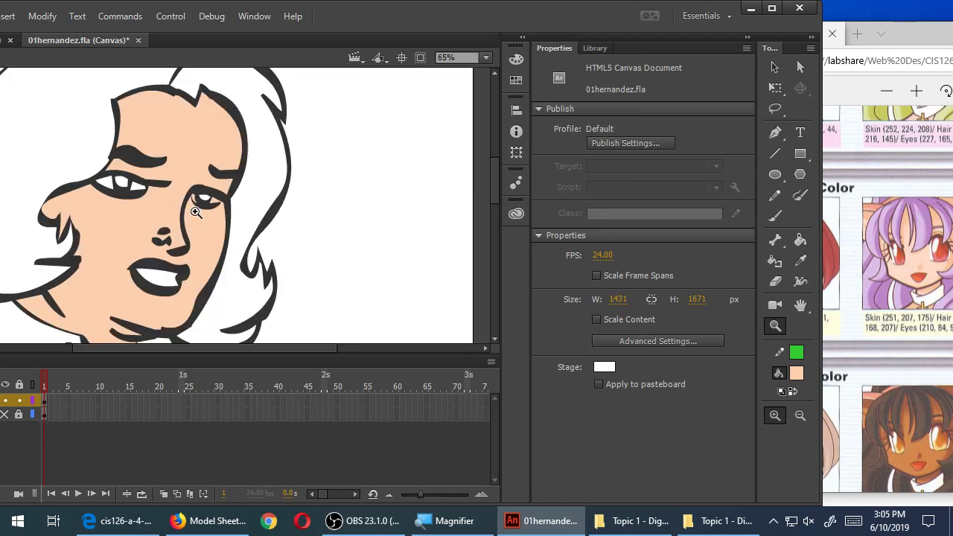
left_click(200, 204)
key("ctrl+z")
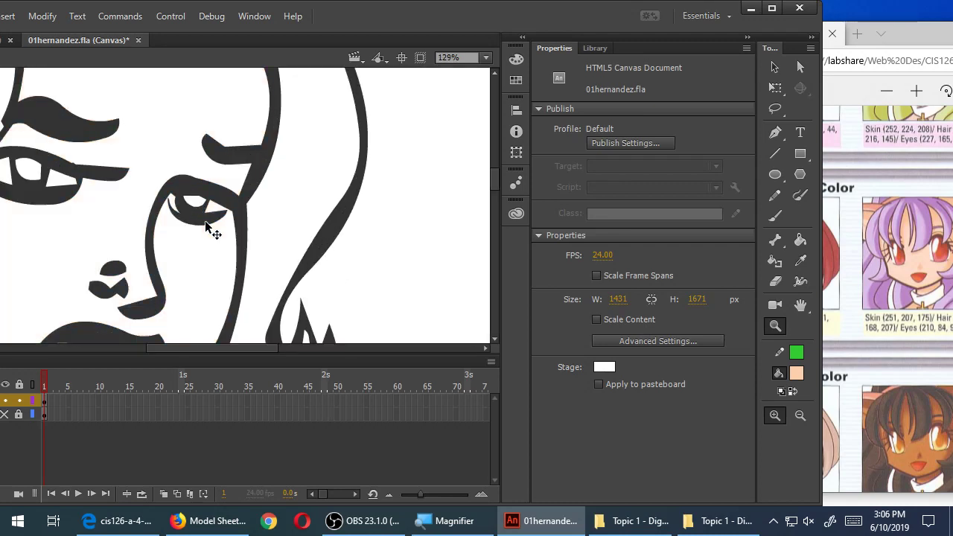
left_click(204, 222)
key("v")
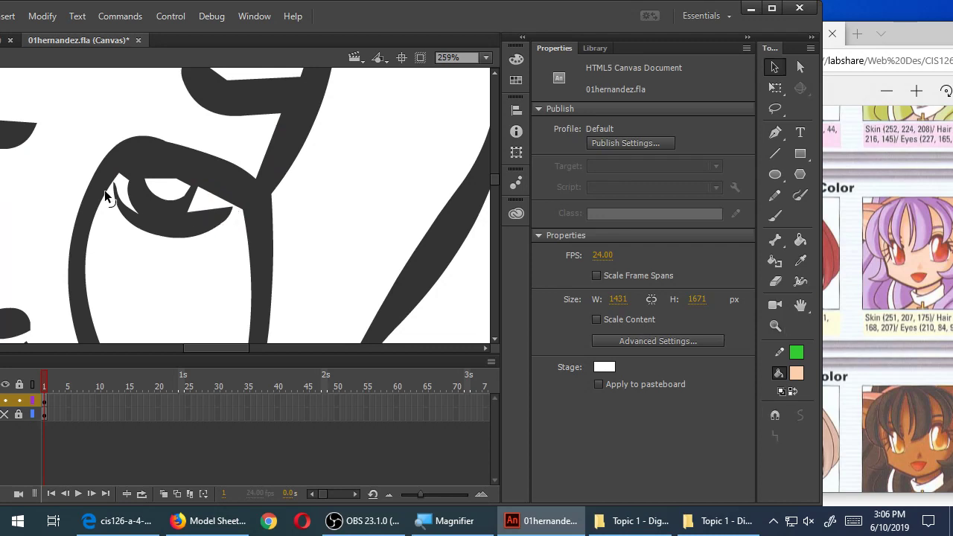
left_click_drag(113, 181, 112, 172)
left_click_drag(230, 216, 238, 205)
Fill the portrait's face and neck again with the skin colour
key("ctrl+minus")
key("ctrl+minus")
key("ctrl+minus")
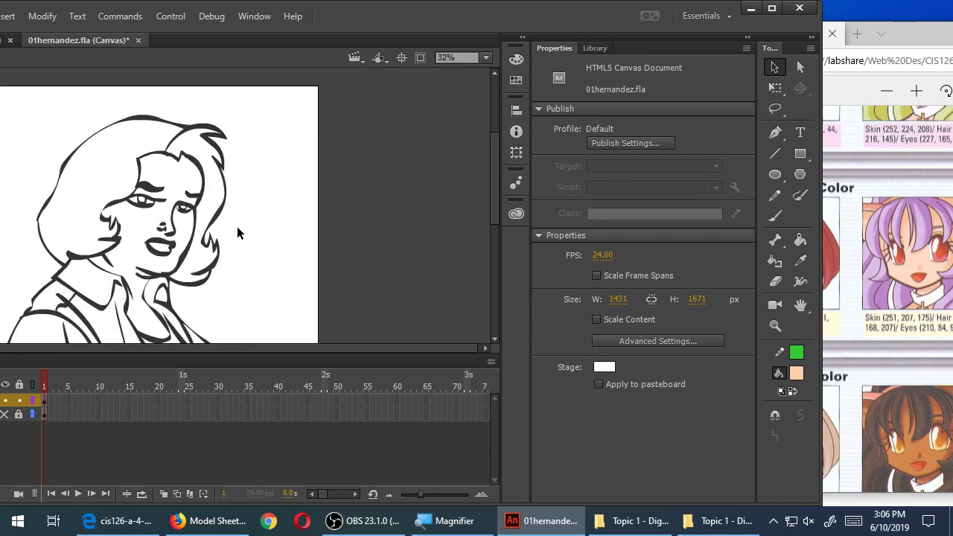
key("k")
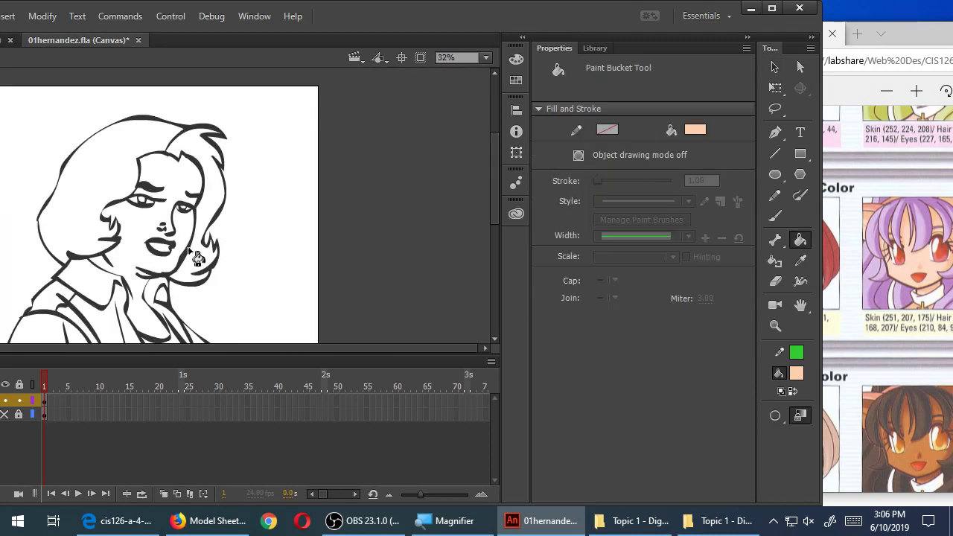
left_click(182, 235)
Set the fill colour to blue #0099FF and fill the jacket's left-hand front, sleeve and collar
scroll(142, 257, "left", 5)
scroll(141, 257, "down", 1)
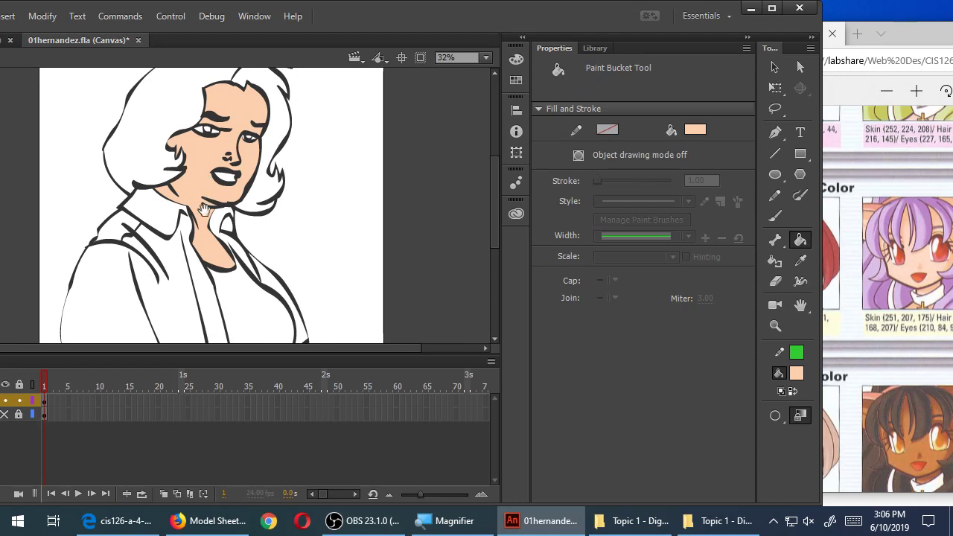
left_click(789, 374)
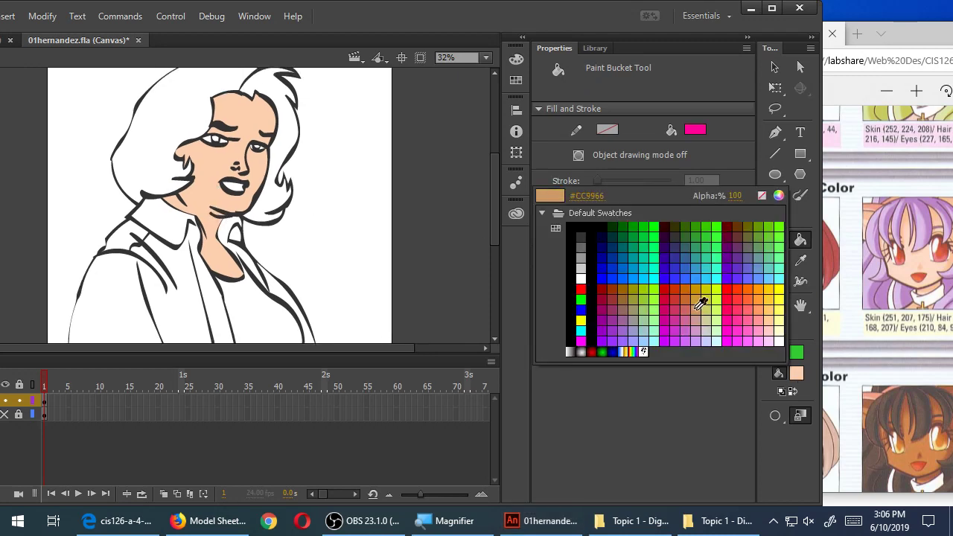
left_click(635, 275)
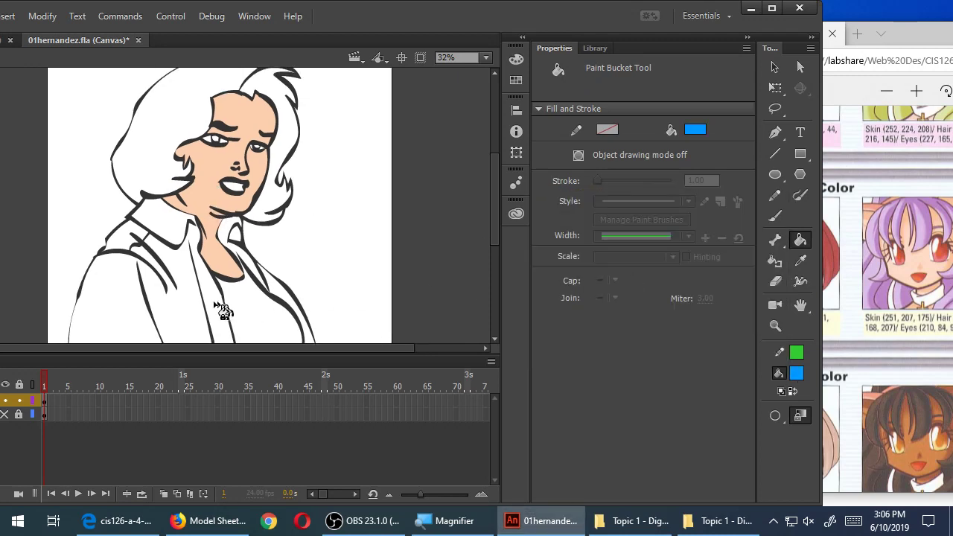
left_click(189, 306)
left_click(126, 236)
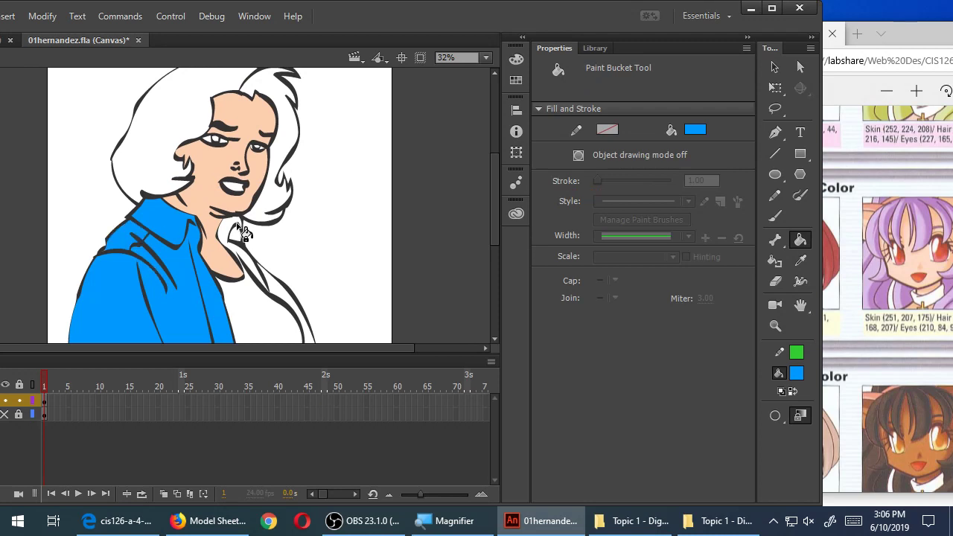
Fill the jacket's right-hand collar and lapel with the same blue, undoing the first attempt
left_click(242, 231)
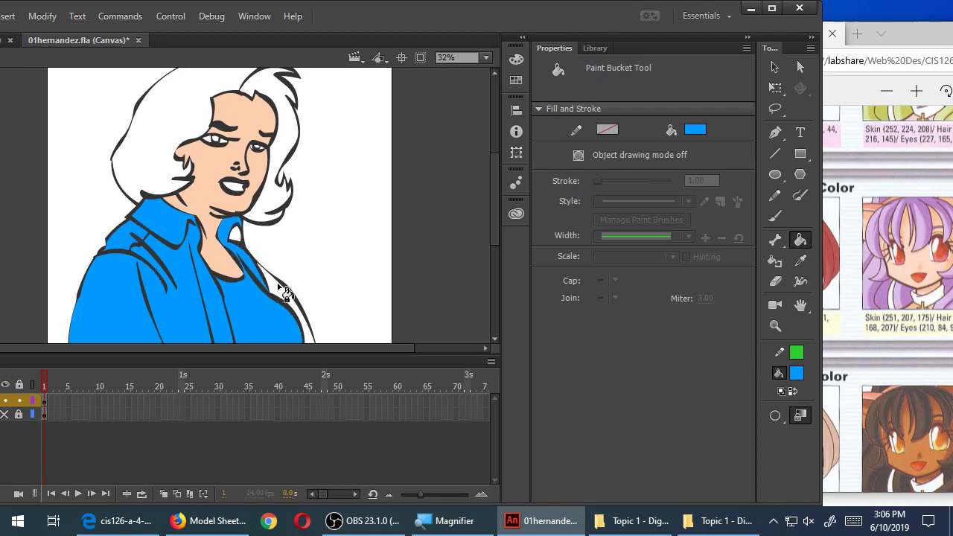
key("ctrl+z")
scroll(241, 267, "up", 5)
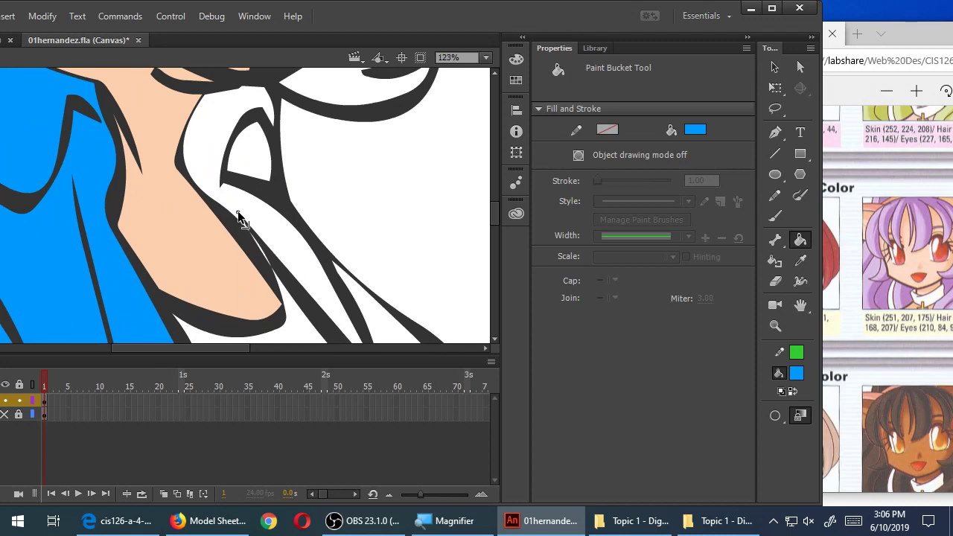
left_click(265, 214)
scroll(265, 214, "down", 5)
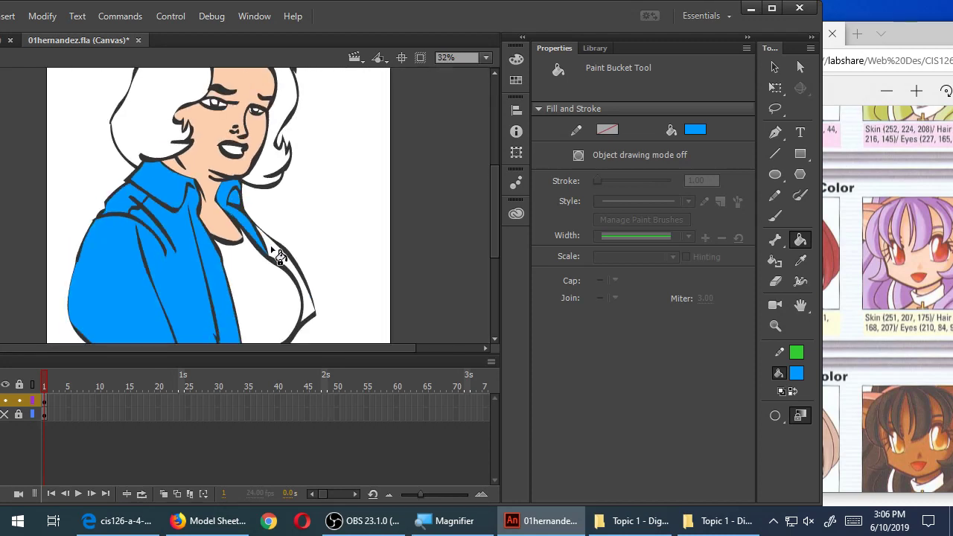
left_click(282, 268)
Change the fill colour to light gray and fill the shirt under the jacket
left_click(695, 130)
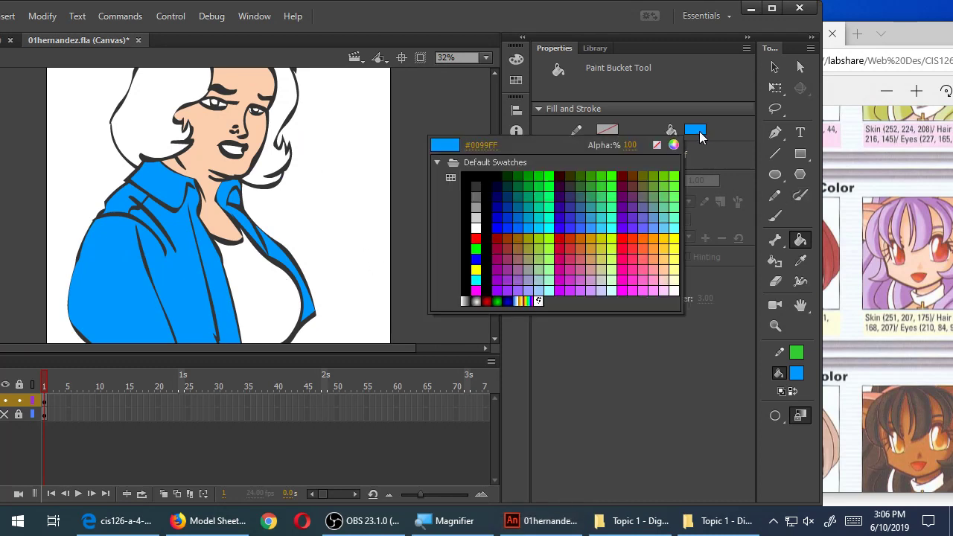
left_click(478, 215)
left_click(270, 309)
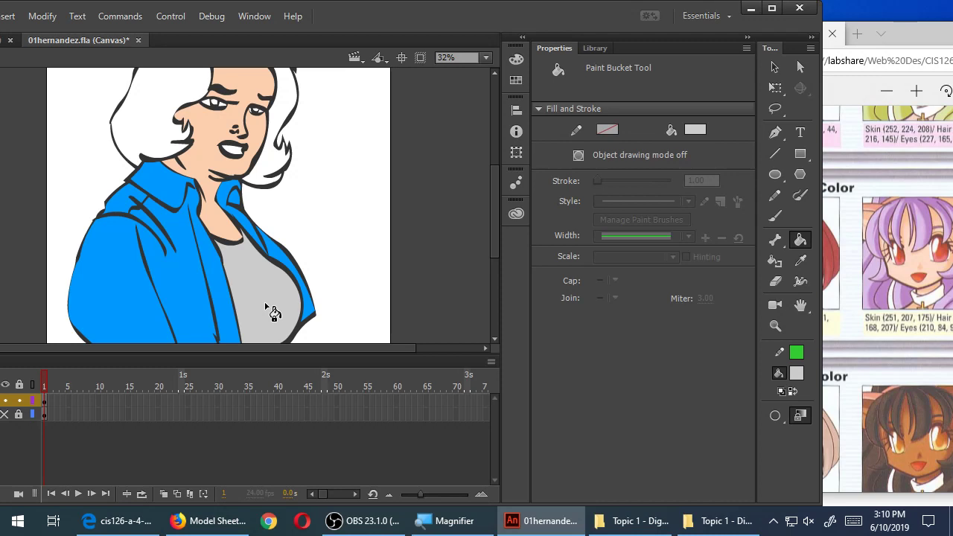
scroll(265, 304, "down", 3)
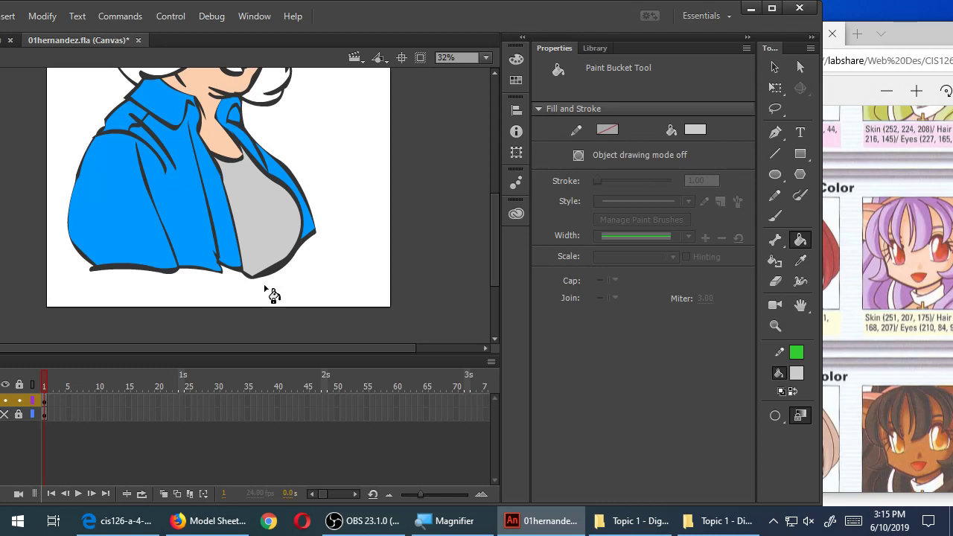
Switch to the manga colour chart PDF, reposition it and view the Tanned Skin Color samples, then return to the portrait in Animate
scroll(286, 238, "up", 5)
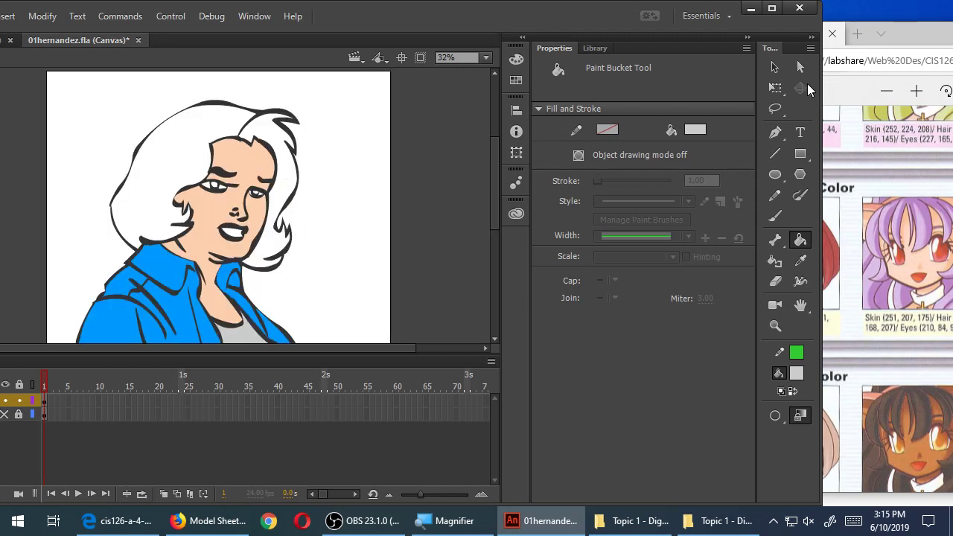
left_click(917, 36)
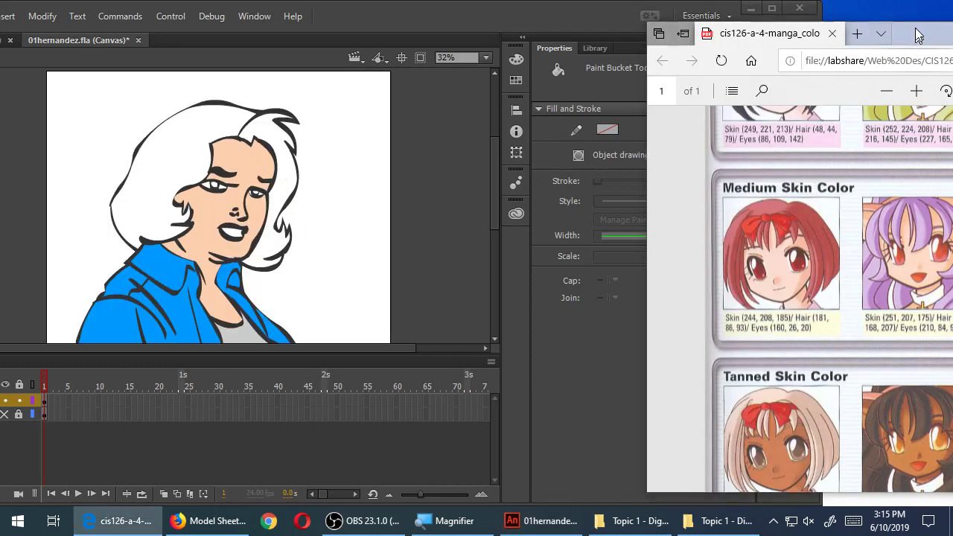
left_click_drag(918, 35, 915, 15)
scroll(846, 242, "down", 3)
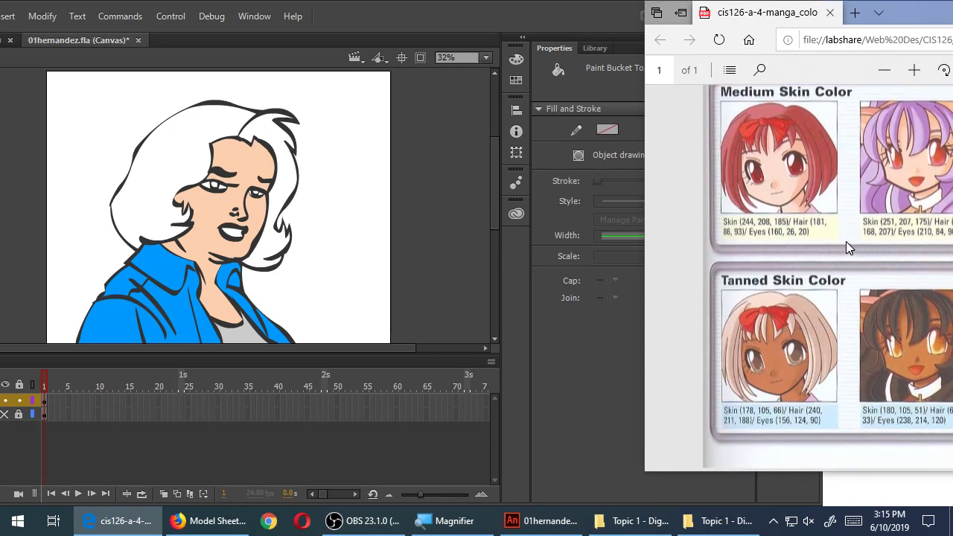
left_click(567, 408)
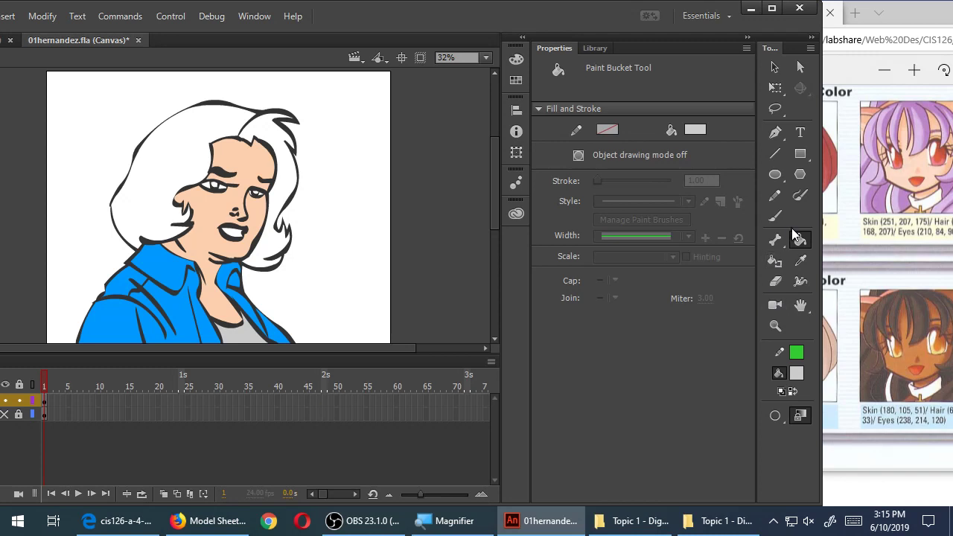
Set the fill colour to RGB 180, 105, 51 and fill the portrait's face and neck with it
left_click(693, 130)
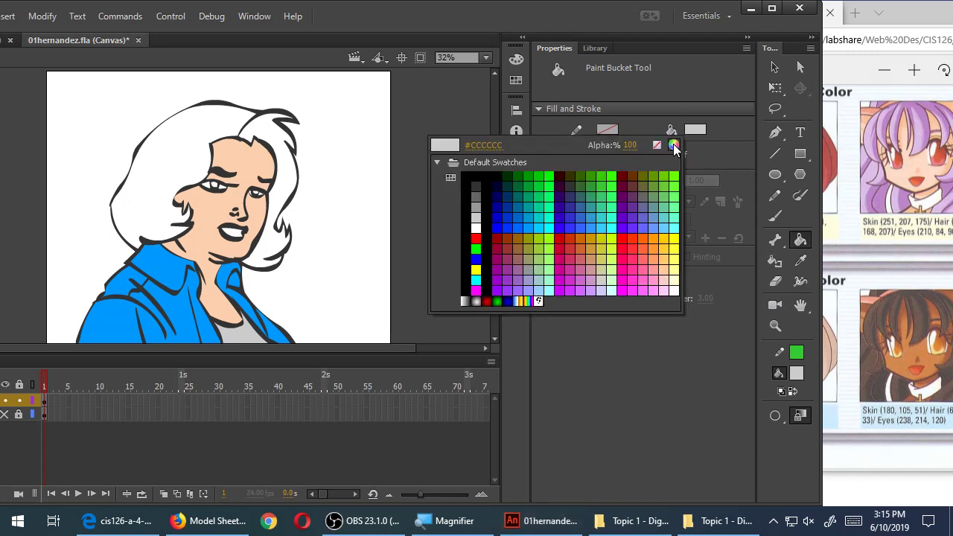
left_click(673, 144)
left_click(481, 298)
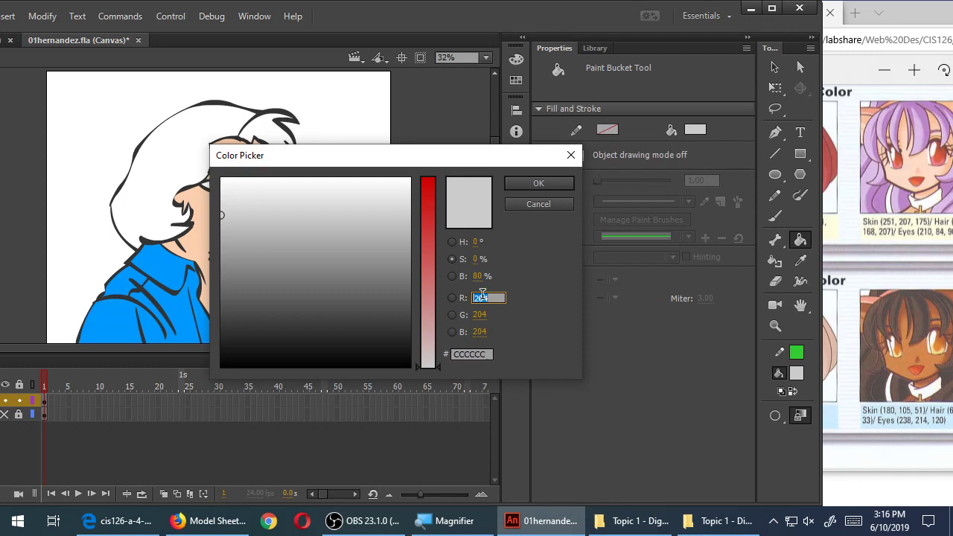
type("180")
key("Tab")
type("105")
key("Tab")
type("51")
key("Return")
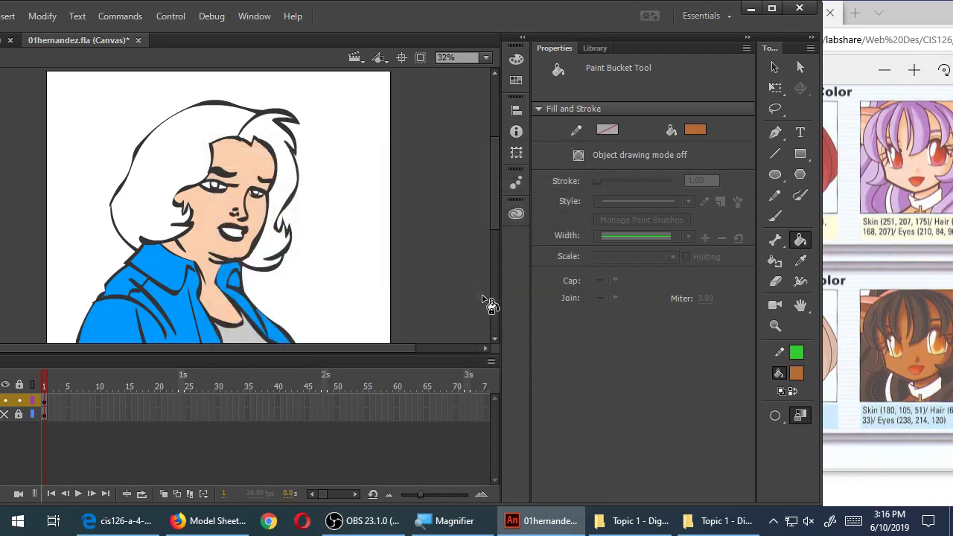
left_click(257, 209)
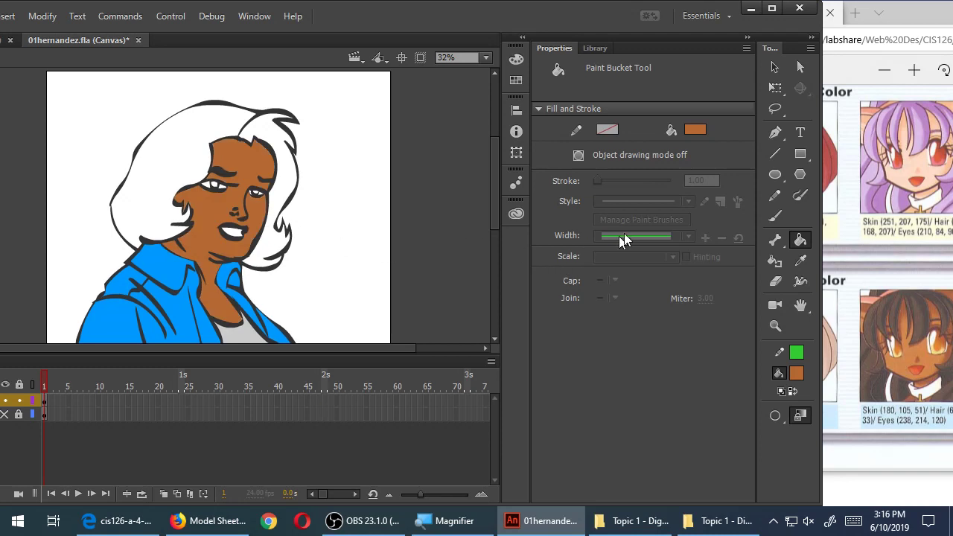
Lighten the skin fill colour slightly by raising its brightness and refill the face
left_click(692, 126)
left_click(677, 144)
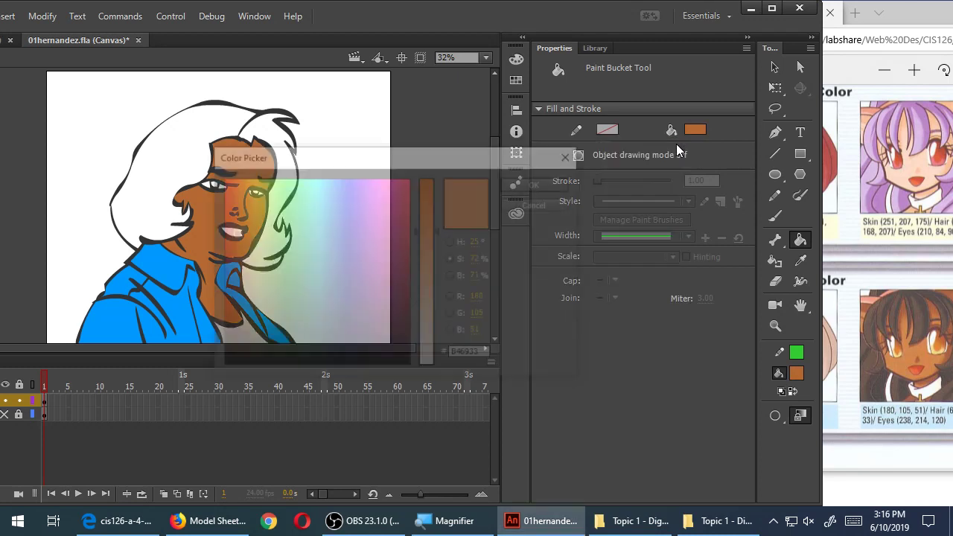
left_click_drag(428, 153, 605, 154)
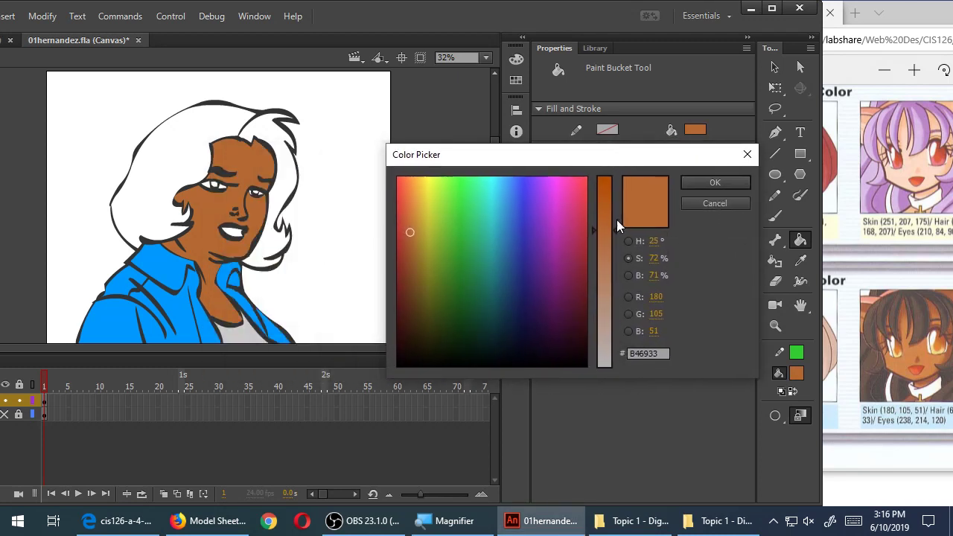
left_click(628, 276)
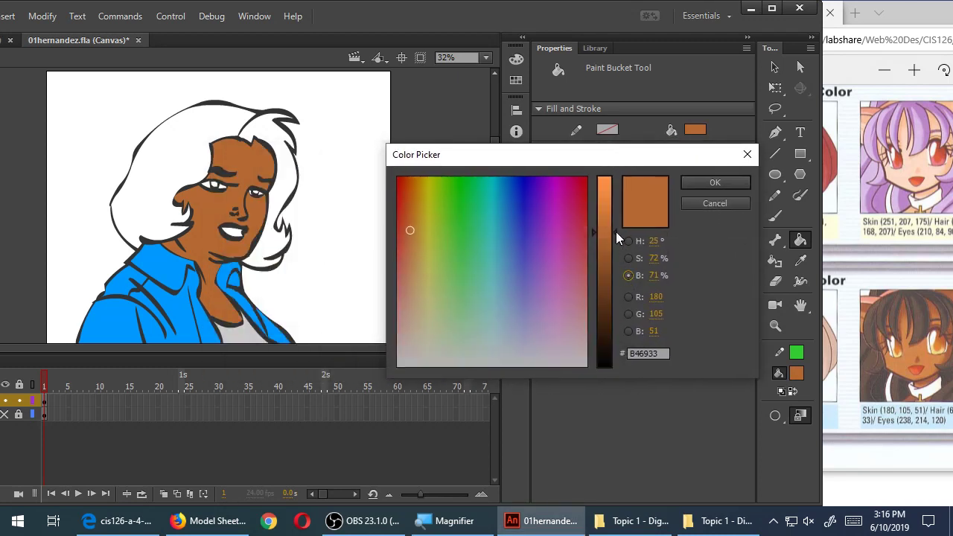
left_click_drag(616, 232, 615, 216)
left_click(704, 181)
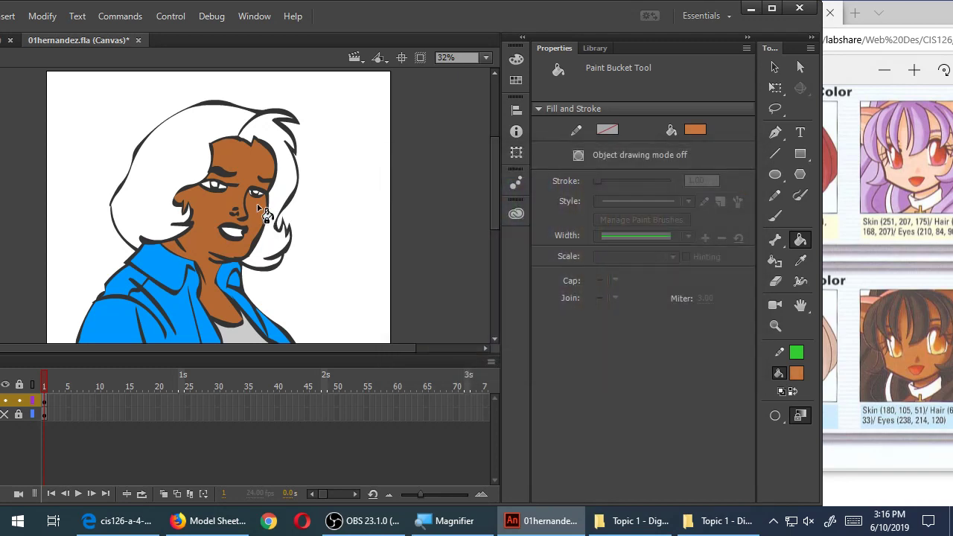
left_click(253, 216)
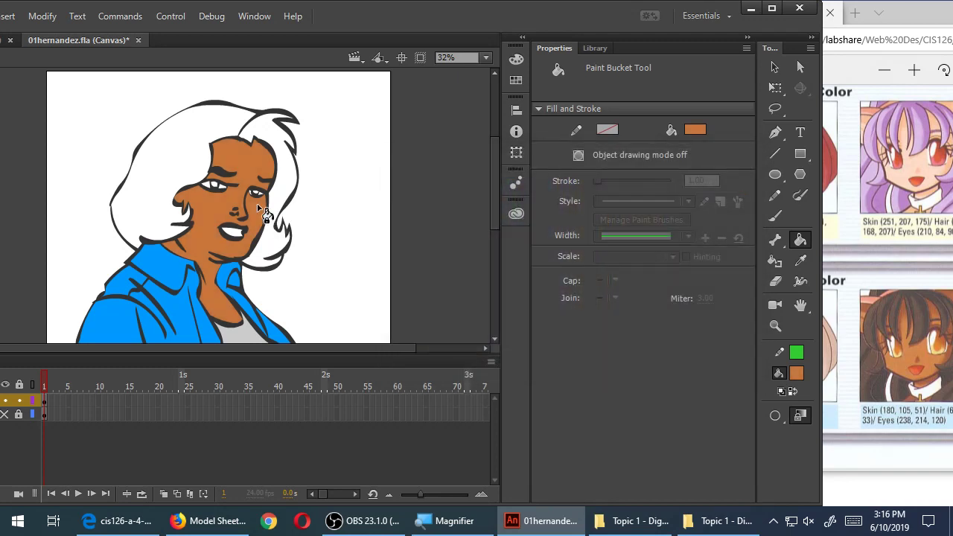
Brighten the skin fill colour further to #F18D44 and fill the face again
left_click(695, 130)
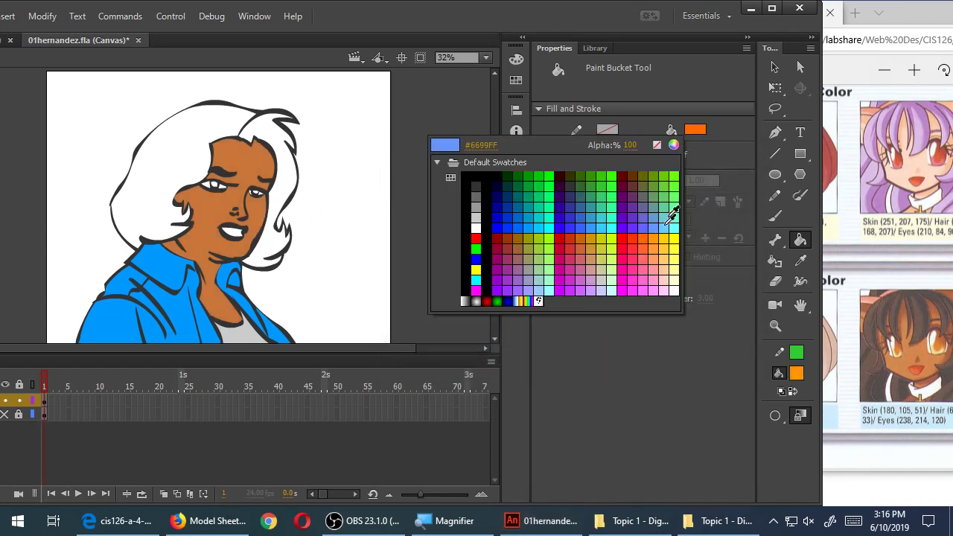
left_click(674, 145)
left_click_drag(616, 212, 615, 189)
left_click(735, 184)
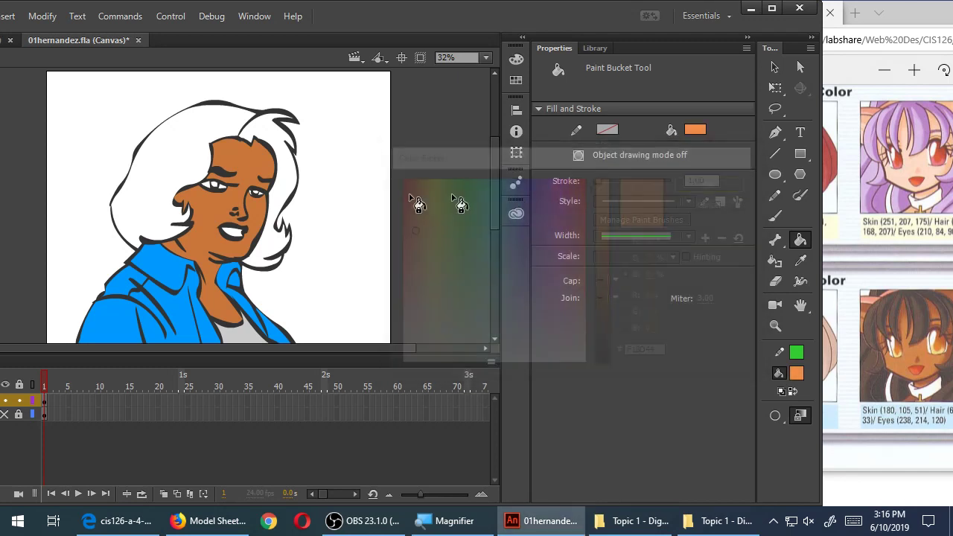
left_click(263, 212)
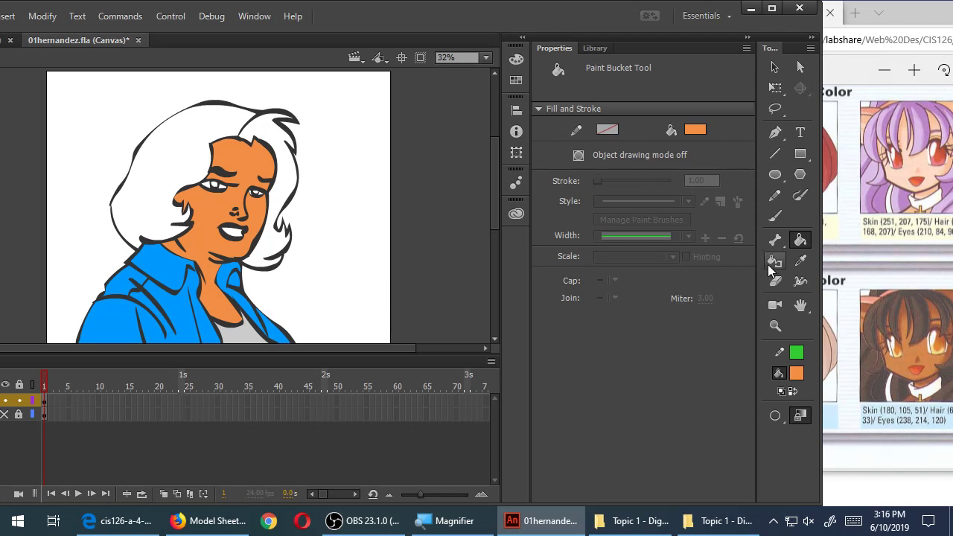
Change the fill colour to dark brown and fill the hair on both sides of the face
left_click(697, 131)
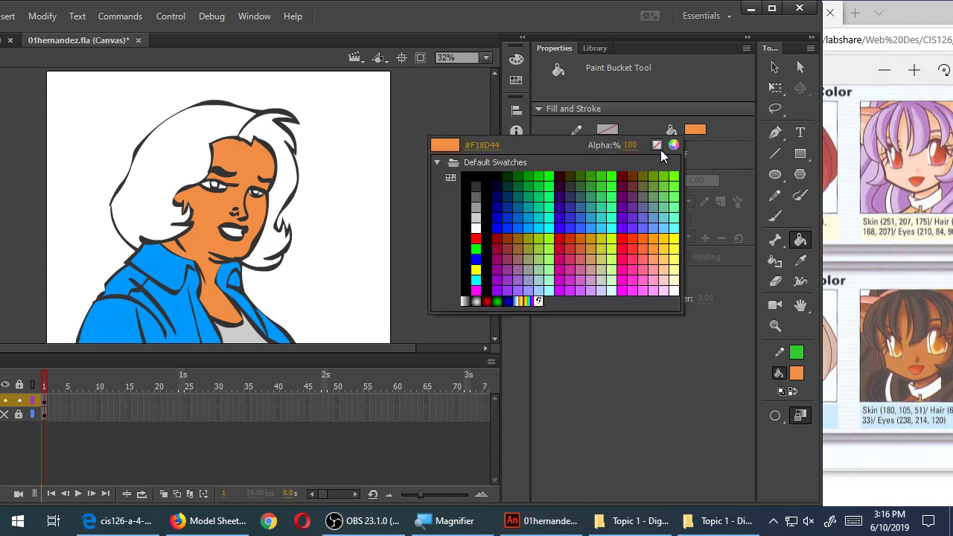
left_click(638, 181)
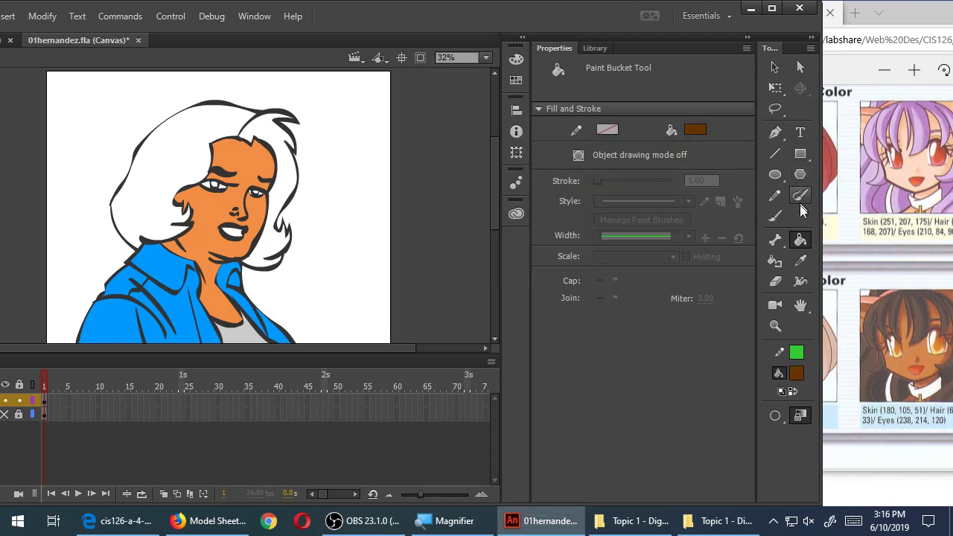
left_click(187, 140)
left_click(289, 168)
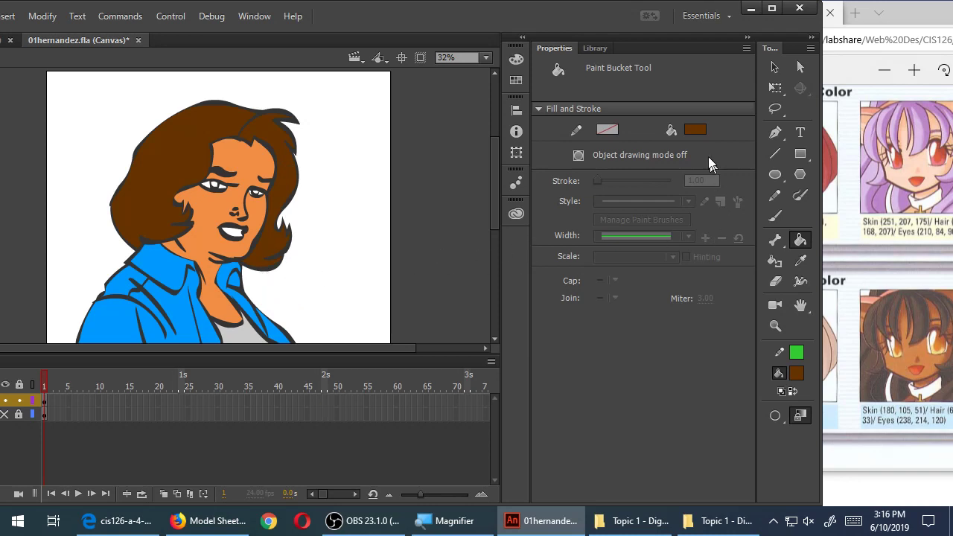
Change the fill colour to light pink and fill the white area between the mouth's outlines
left_click(696, 130)
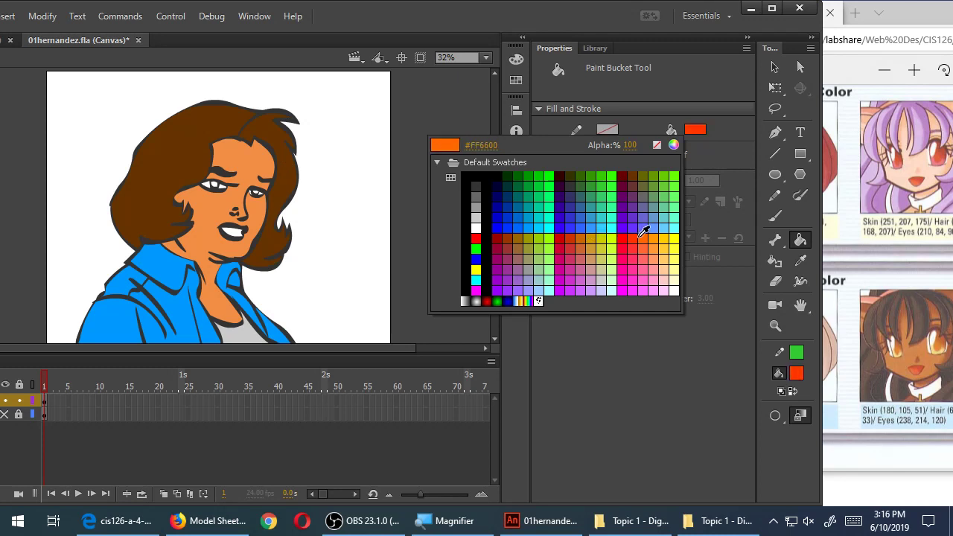
left_click(660, 260)
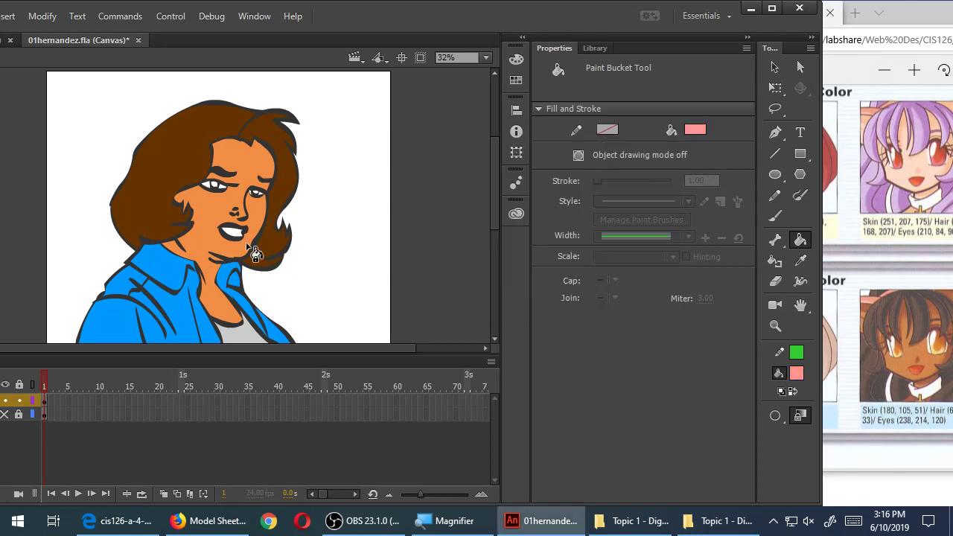
left_click(235, 239)
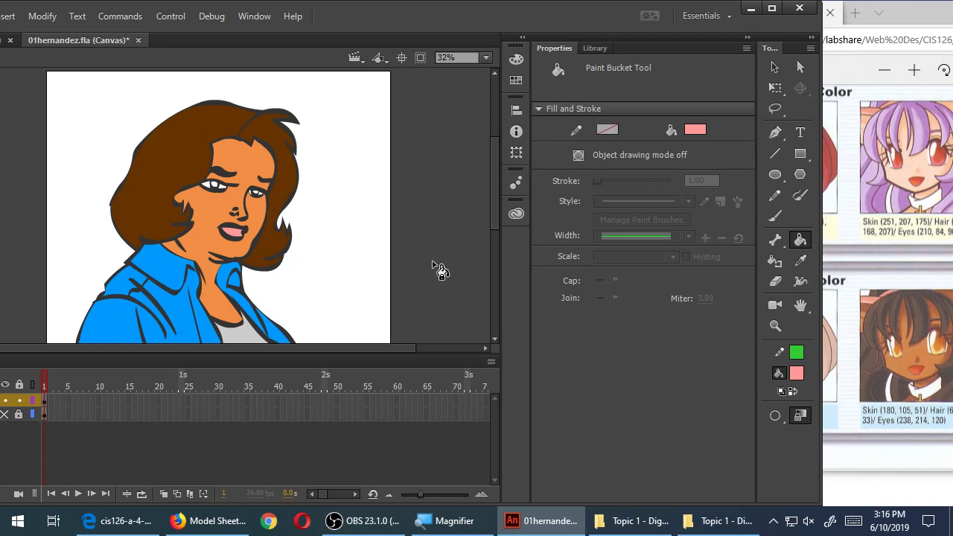
Open the fill colour swatches
left_click(696, 130)
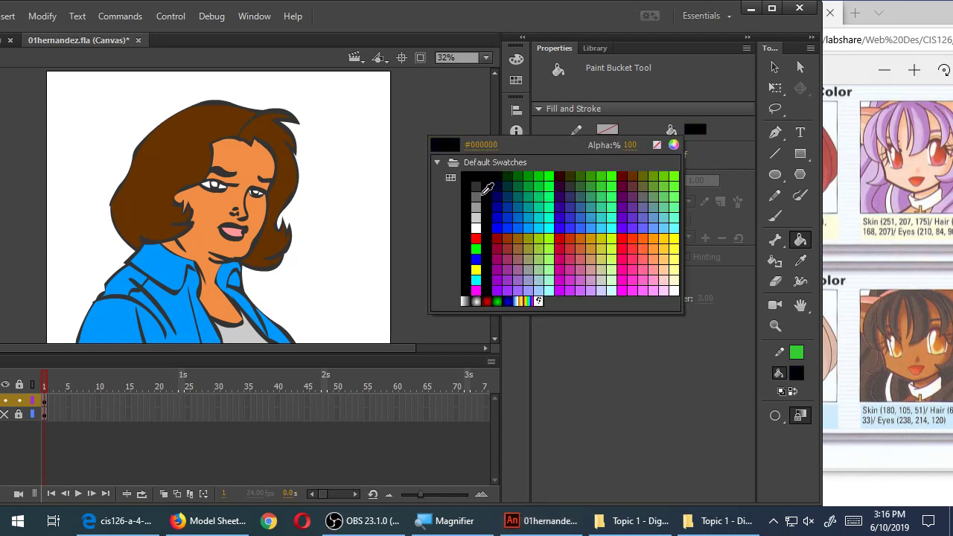
Fill both irises with grey and enlarge the canvas area by maximizing the window and collapsing the side panels
left_click(494, 187)
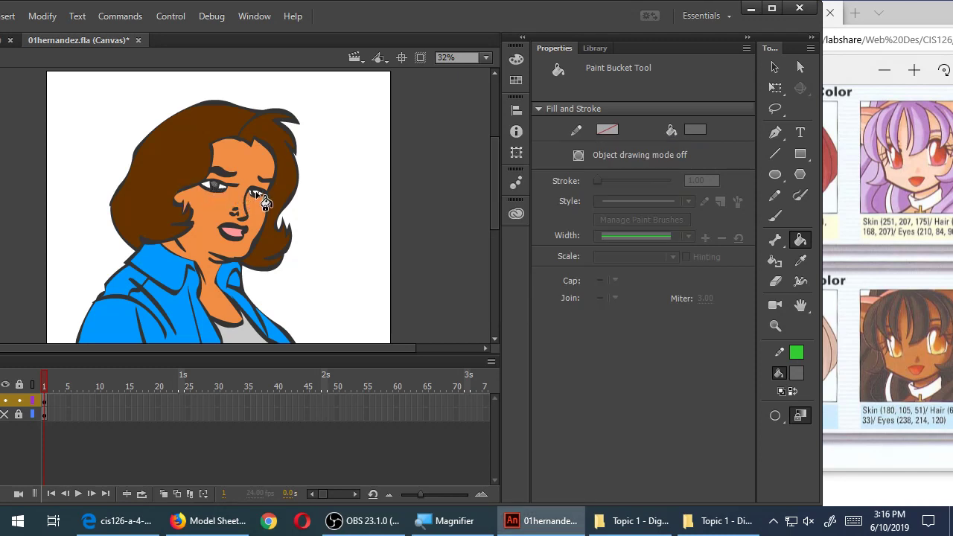
left_click(773, 8)
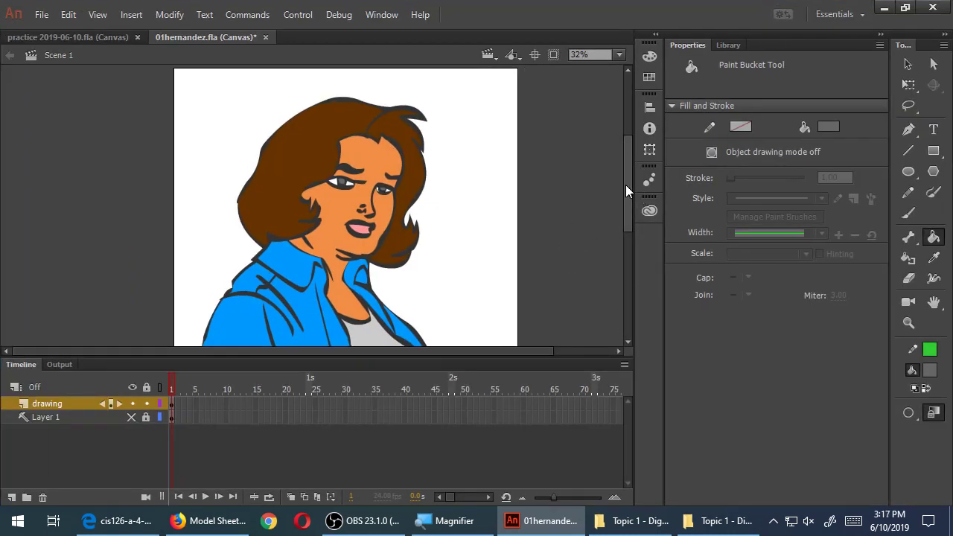
left_click(882, 35)
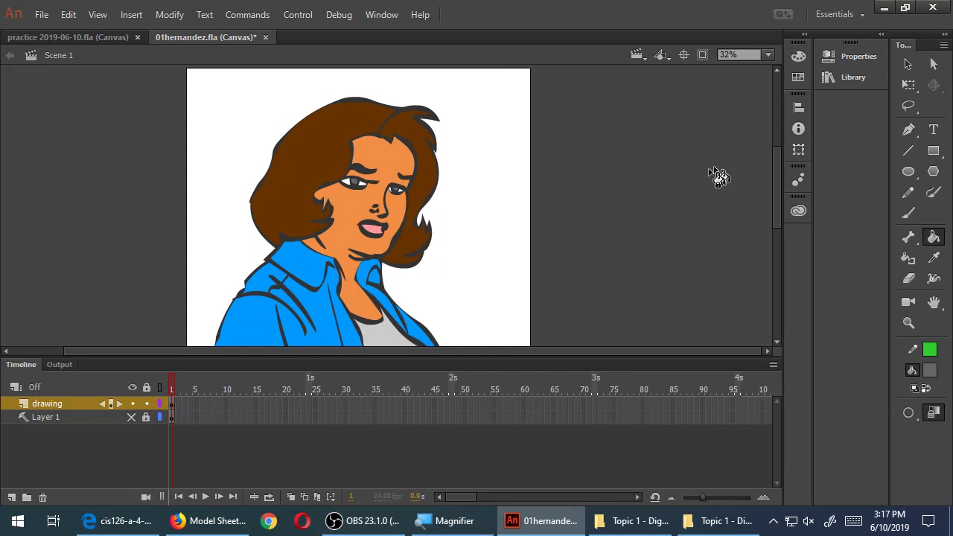
mouse_move(776, 172)
left_mouse_down()
mouse_move(783, 149)
mouse_move(782, 200)
mouse_move(789, 181)
left_mouse_up()
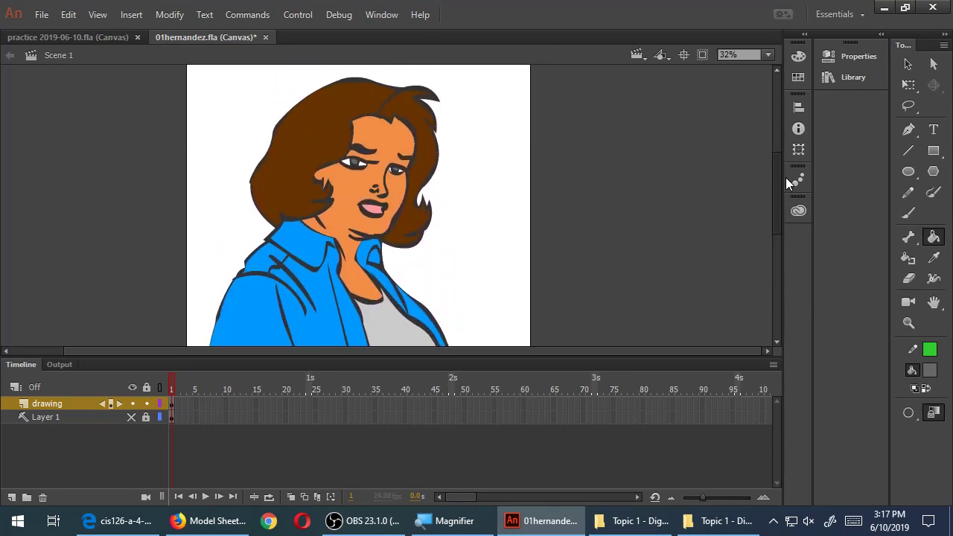
Examine the coloured woman's face, hair, jacket and shirt up close for flaws
key("h")
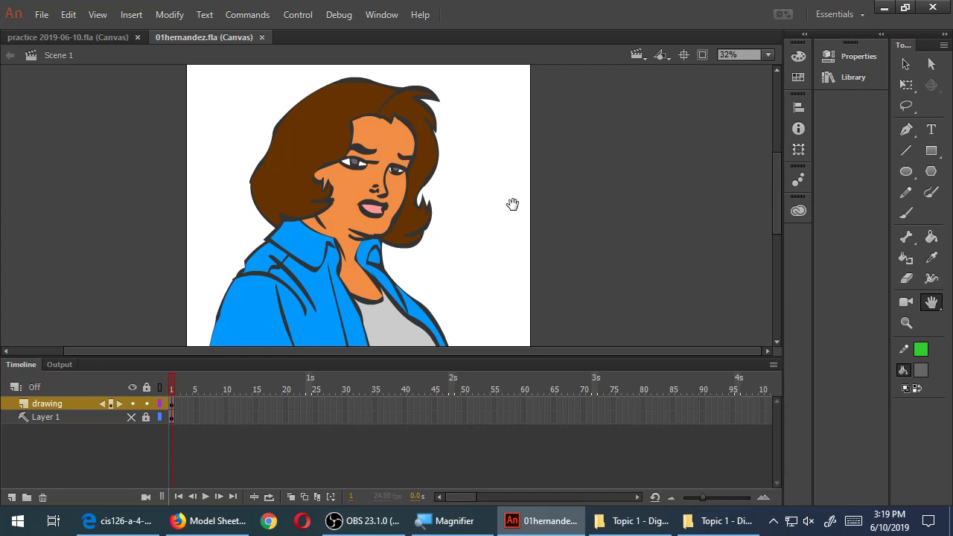
key("z")
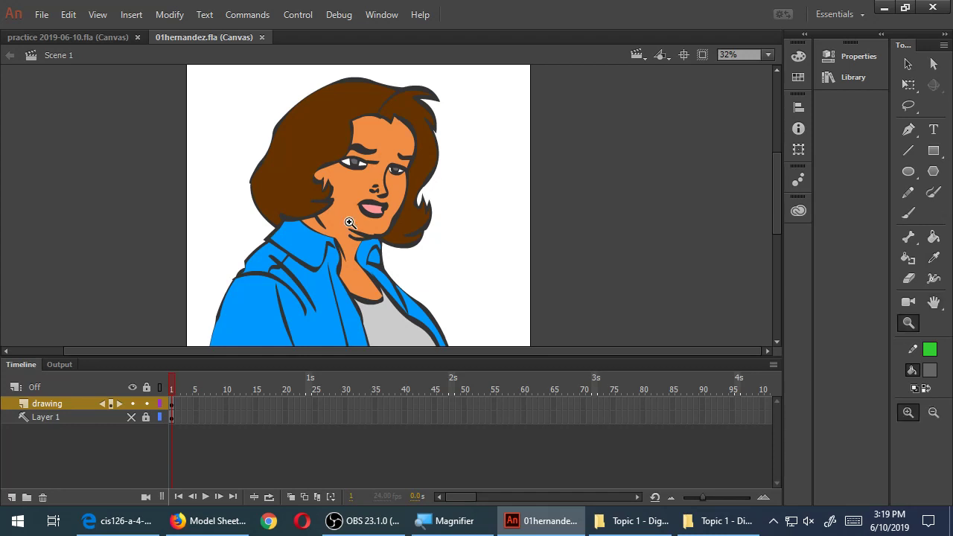
left_click(350, 222)
key("h")
left_click_drag(365, 212, 419, 268)
scroll(420, 269, "down", 10)
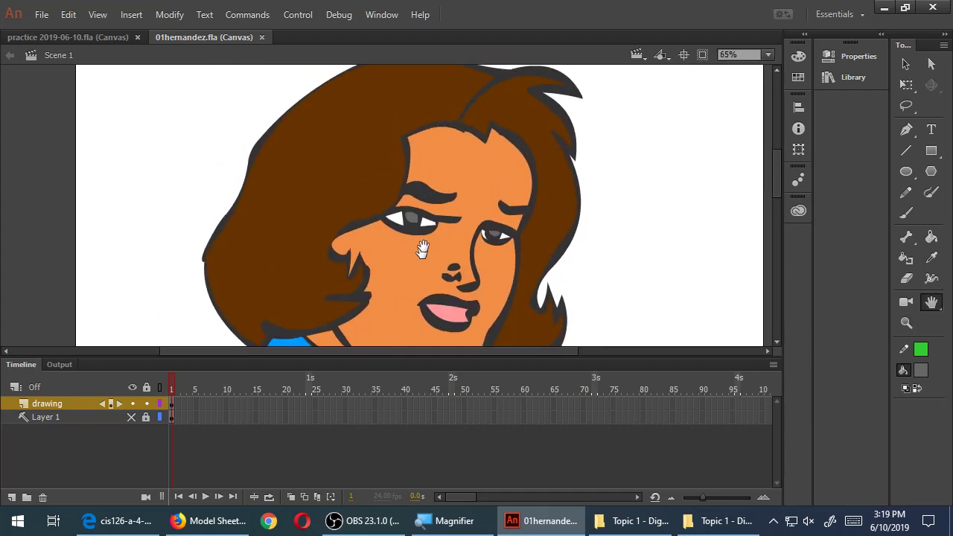
left_click_drag(415, 241, 432, 123)
left_click_drag(480, 260, 450, 254)
scroll(464, 282, "up", 6)
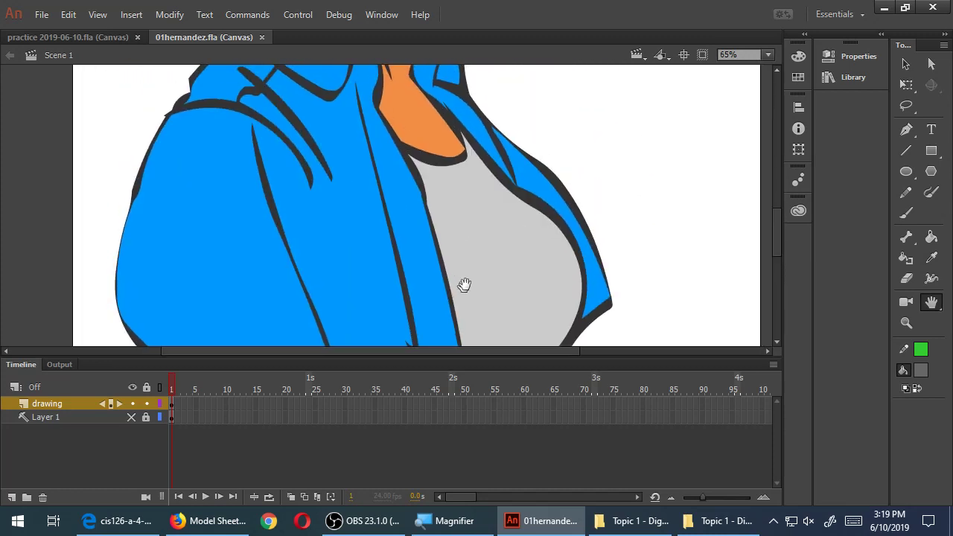
left_click_drag(432, 183, 450, 254)
scroll(450, 254, "up", 5)
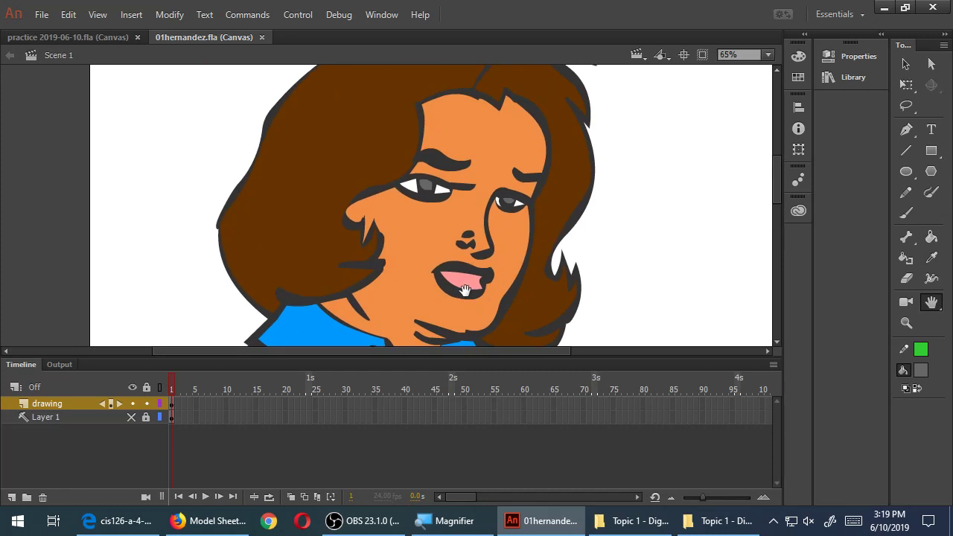
left_click_drag(470, 172, 466, 273)
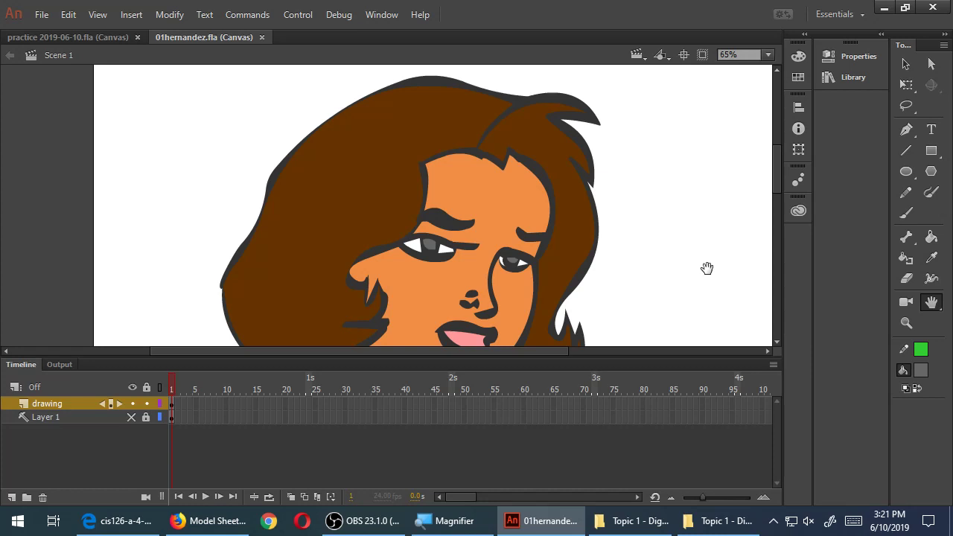
Clean up the jacket's outer outline at the shoulder seam by reshaping the notch and pulling in the protruding corner
scroll(522, 233, "up", 1)
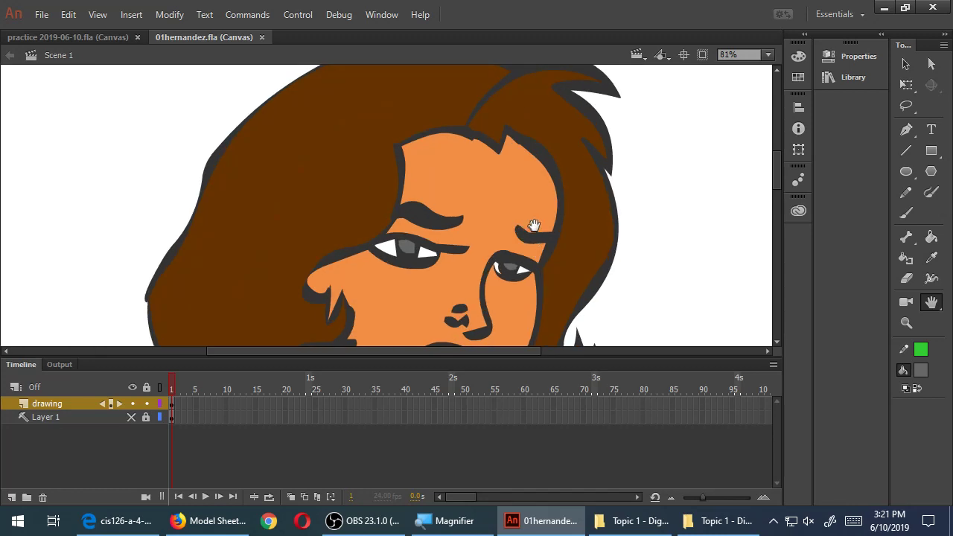
mouse_move(541, 153)
left_mouse_down()
mouse_move(550, 223)
mouse_move(571, 153)
left_mouse_up()
left_click_drag(571, 275, 570, 170)
left_click_drag(568, 213, 584, 124)
left_click_drag(540, 235, 554, 156)
left_click_drag(552, 212, 579, 145)
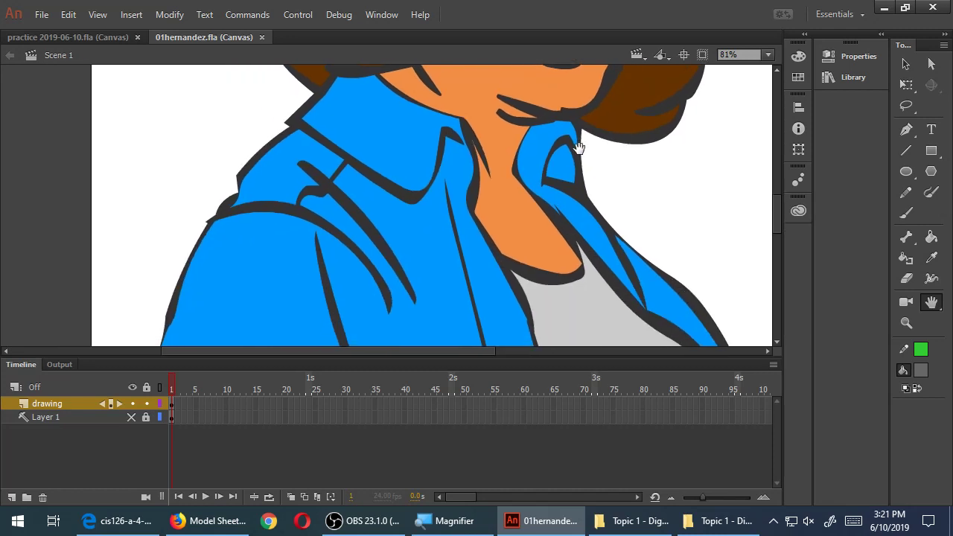
left_click_drag(388, 220, 477, 181)
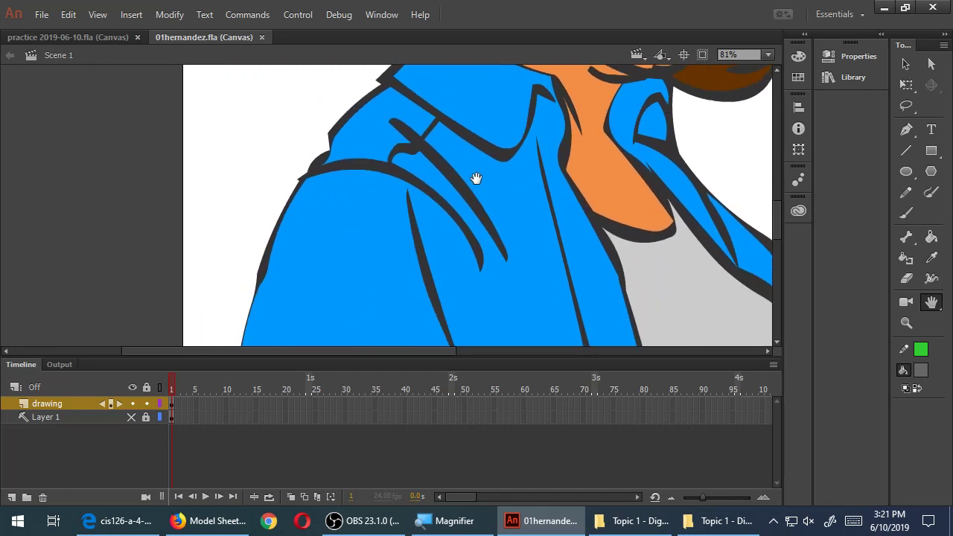
key("z")
left_click(328, 141)
key("v")
left_click_drag(390, 183, 374, 206)
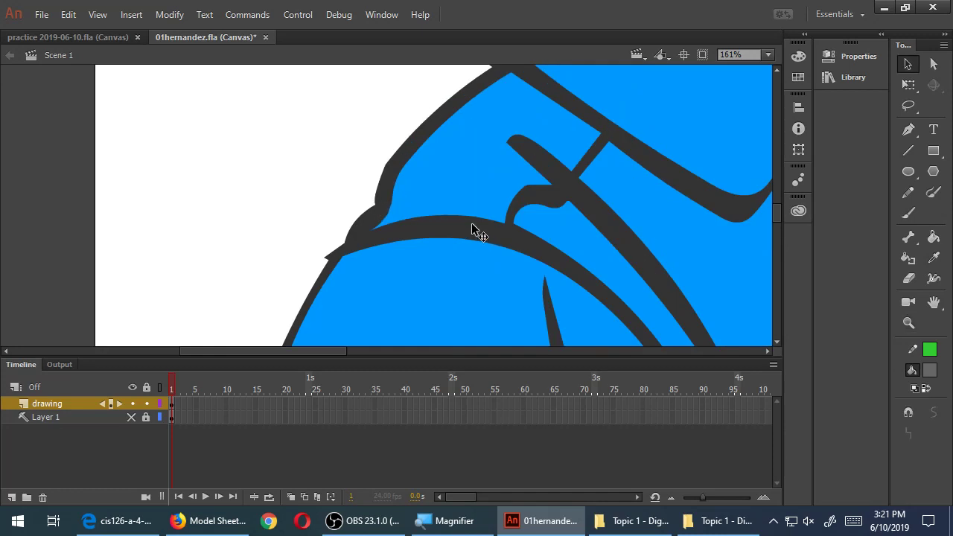
mouse_move(328, 258)
left_mouse_down()
mouse_move(340, 230)
mouse_move(336, 251)
left_mouse_up()
Clean up the jagged outline where the jacket's vertical front line meets the hem, closing the notch at the junction
scroll(377, 251, "down", 3)
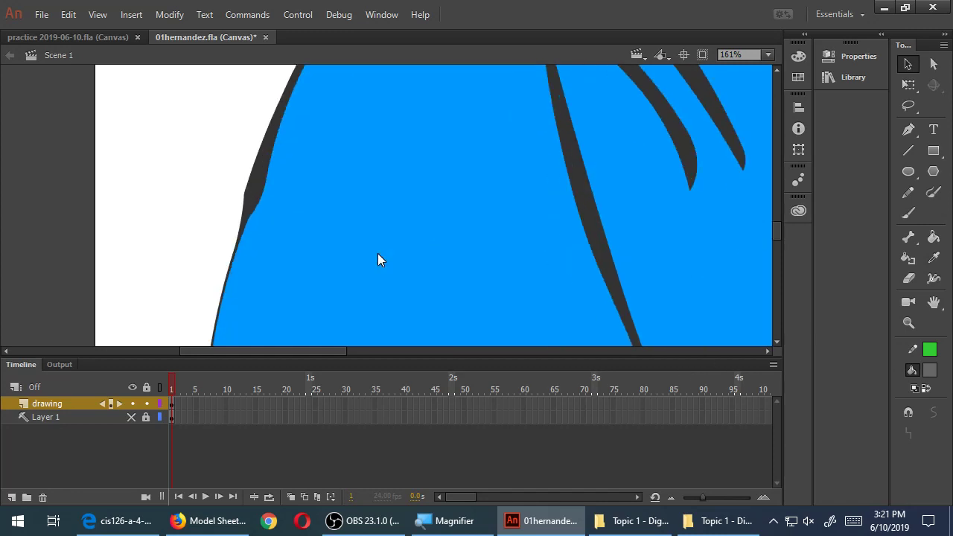
scroll(377, 252, "down", 2)
scroll(377, 252, "down", 1, "ctrl")
scroll(377, 257, "down", 3, "ctrl")
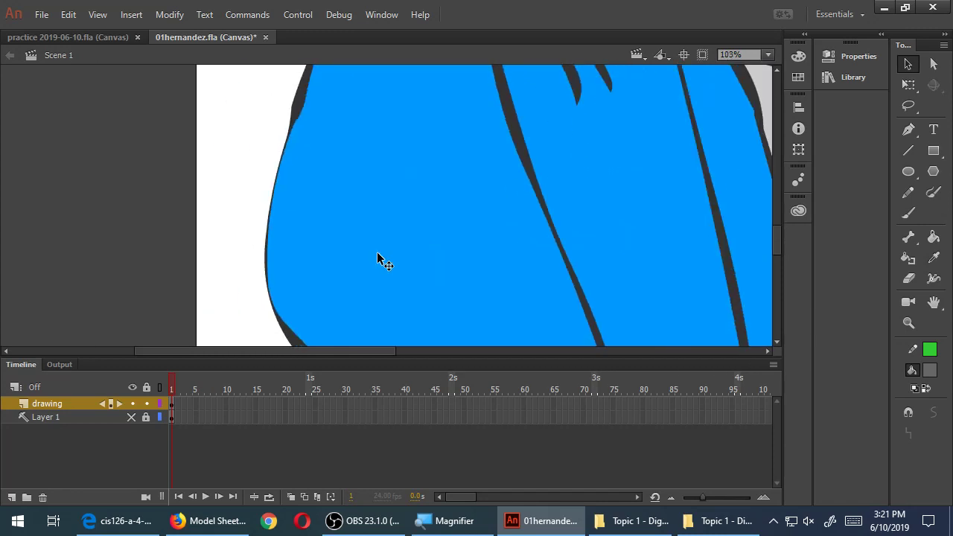
left_click_drag(422, 299, 372, 139)
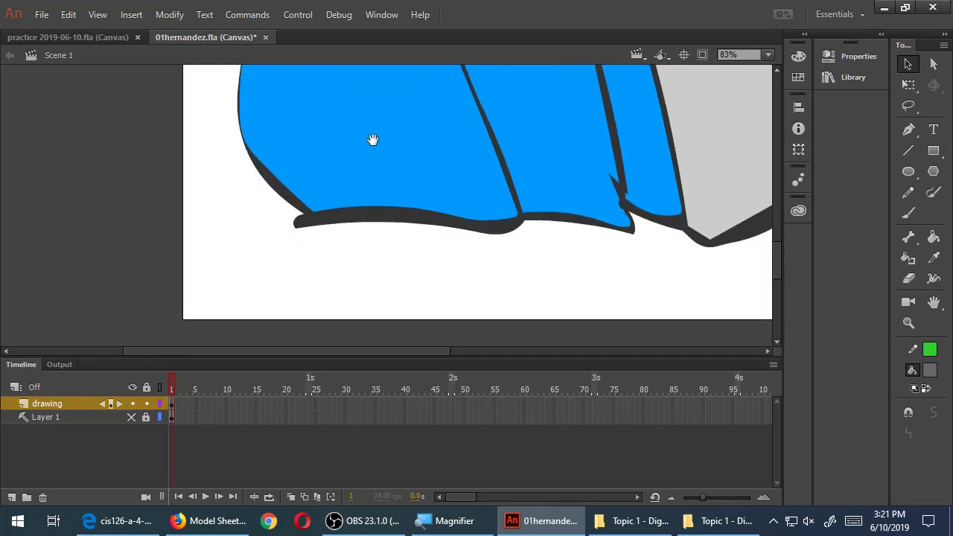
left_click_drag(512, 201, 367, 236)
scroll(474, 228, "up", 2, "ctrl")
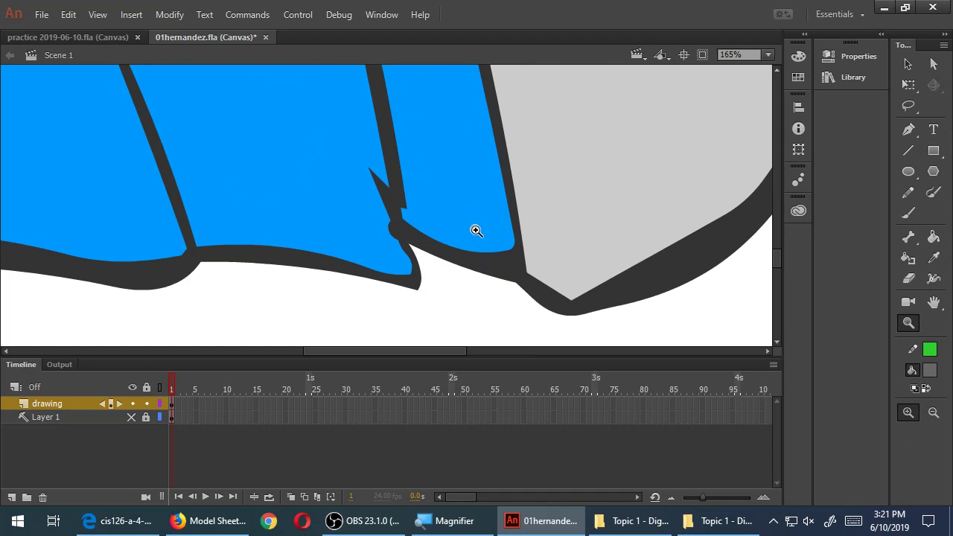
left_click_drag(391, 221, 406, 259)
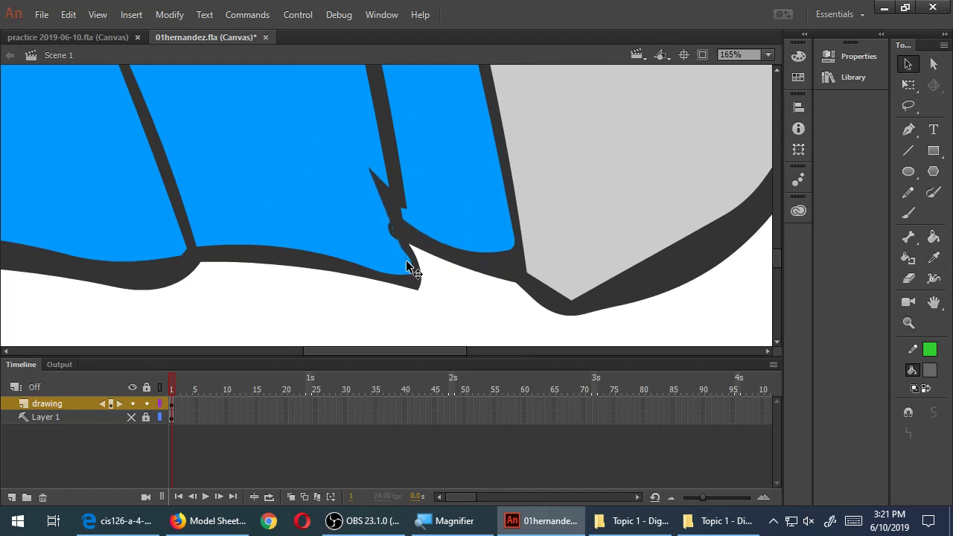
left_click(406, 259)
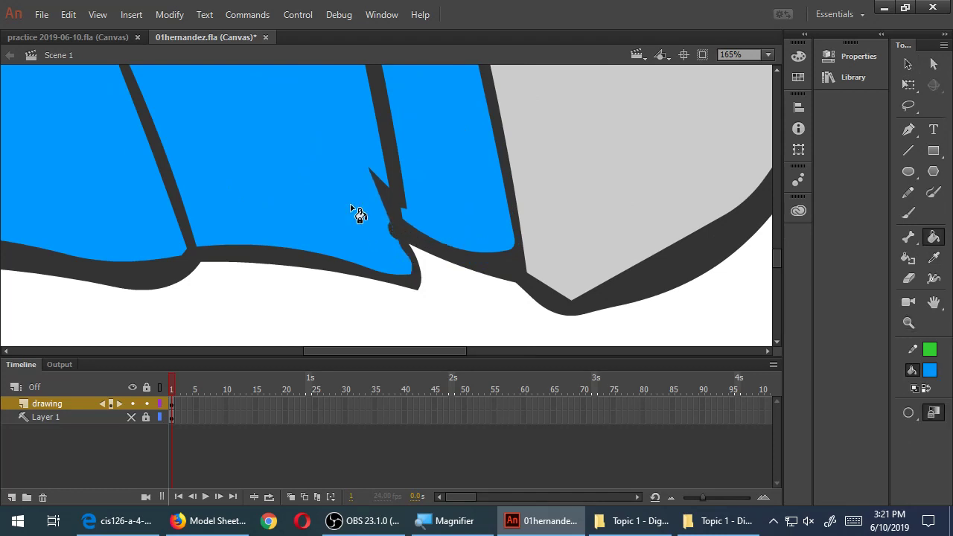
left_click(410, 249)
key("ctrl+z")
left_click_drag(407, 210, 412, 233)
scroll(432, 231, "down", 4)
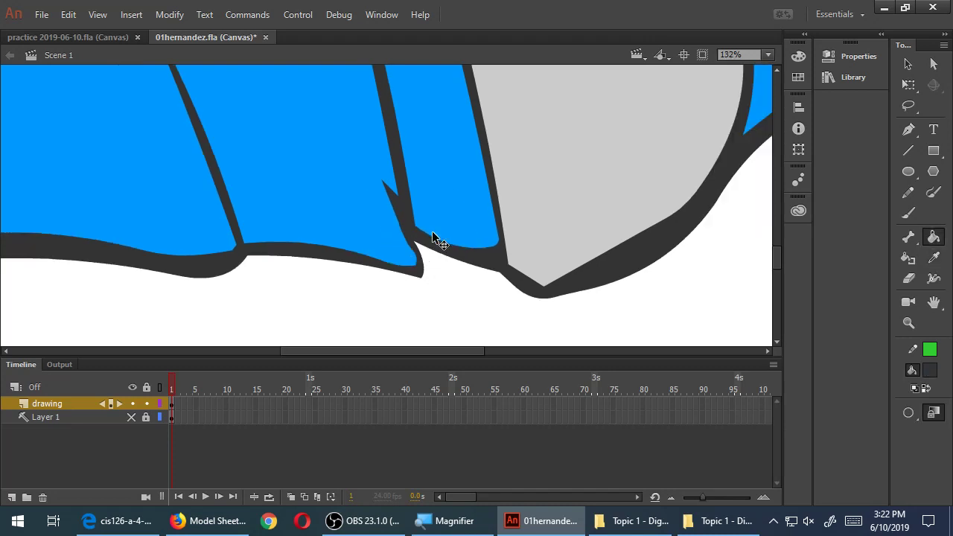
Reshape the inner edge of the thick outline beneath the grey shirt by pulling it outward into a curve
key("h")
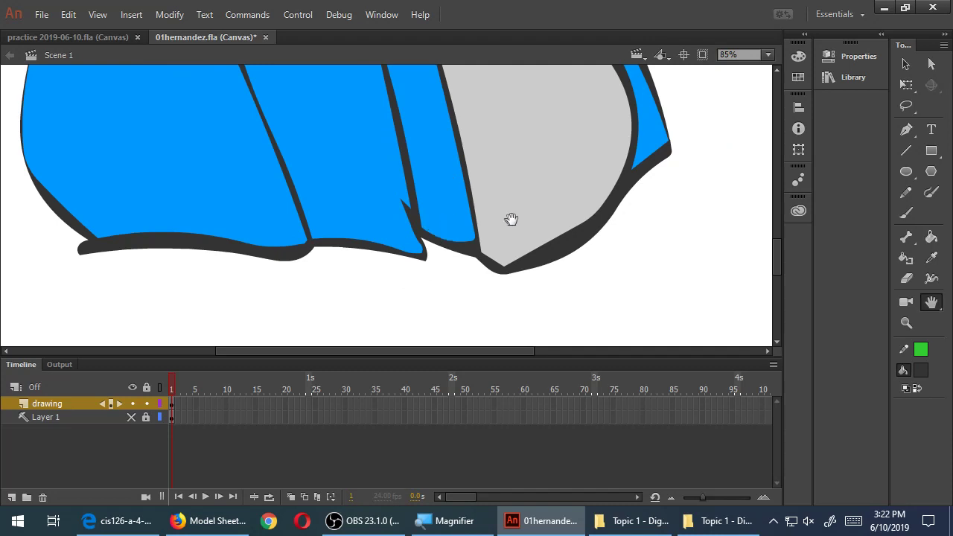
key("v")
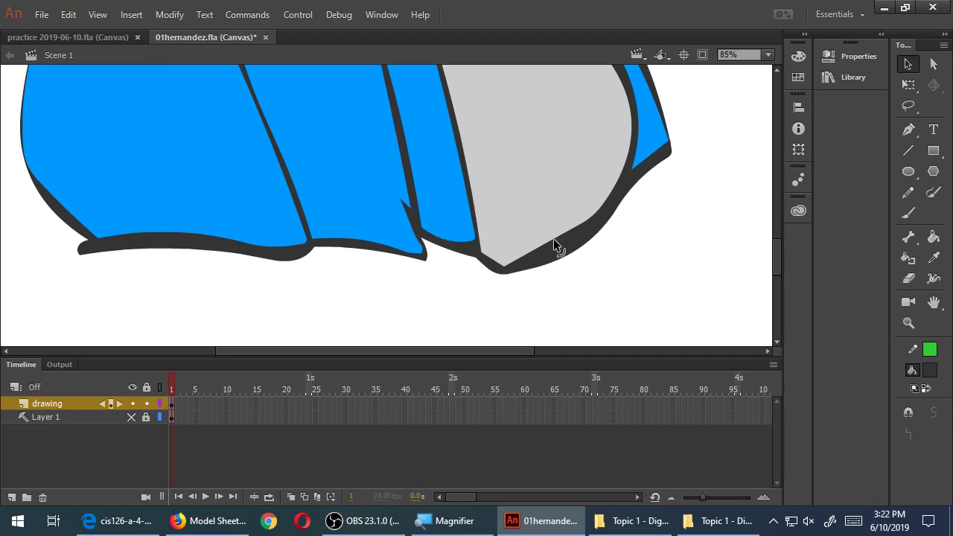
left_click_drag(553, 240, 537, 257)
Try to reshape the dark strand line in the hair beside the cheek
scroll(622, 268, "up", 3)
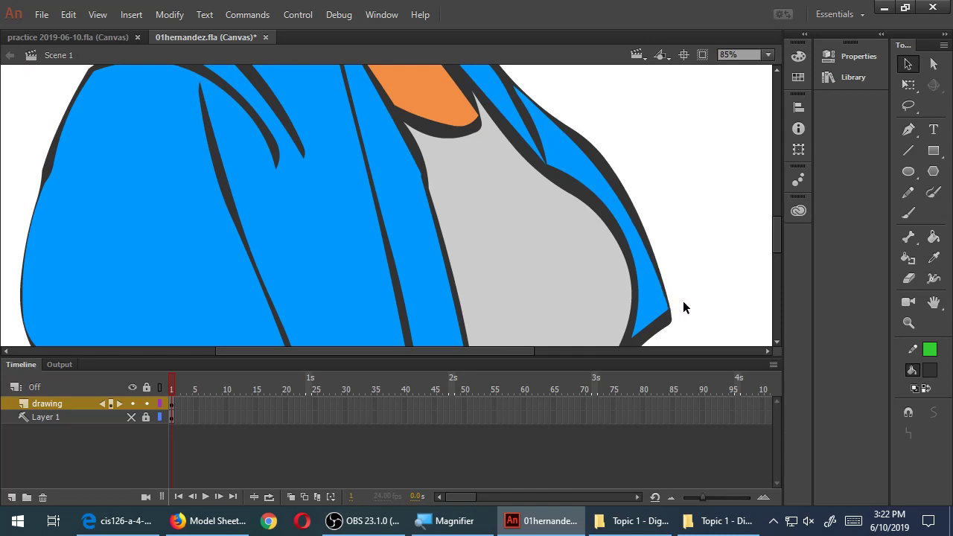
scroll(683, 301, "up", 3)
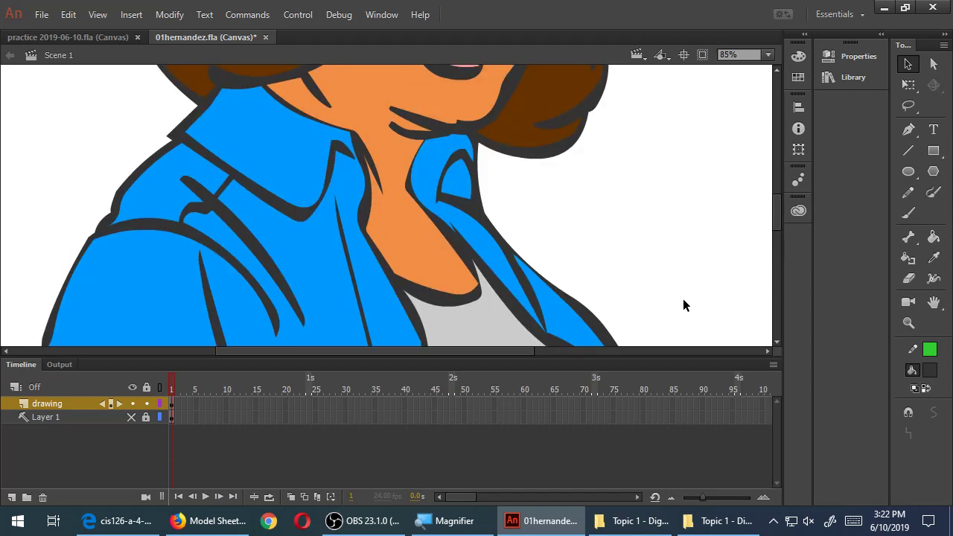
scroll(683, 299, "up", 2)
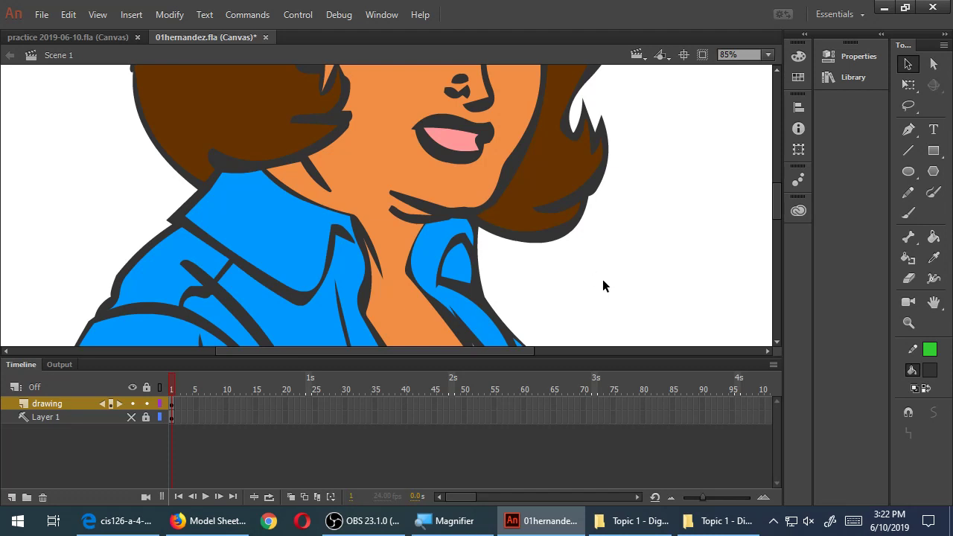
scroll(348, 121, "up", 4)
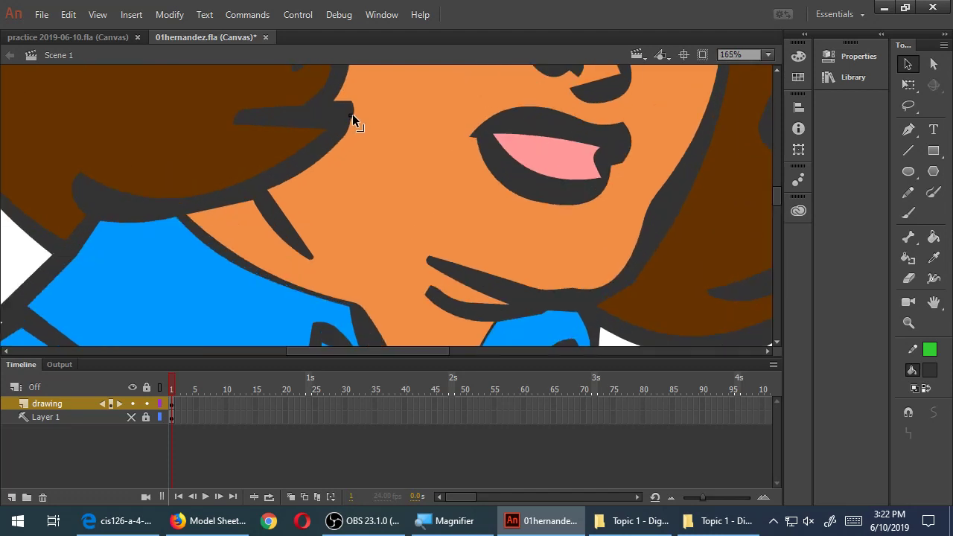
scroll(397, 142, "down", 1)
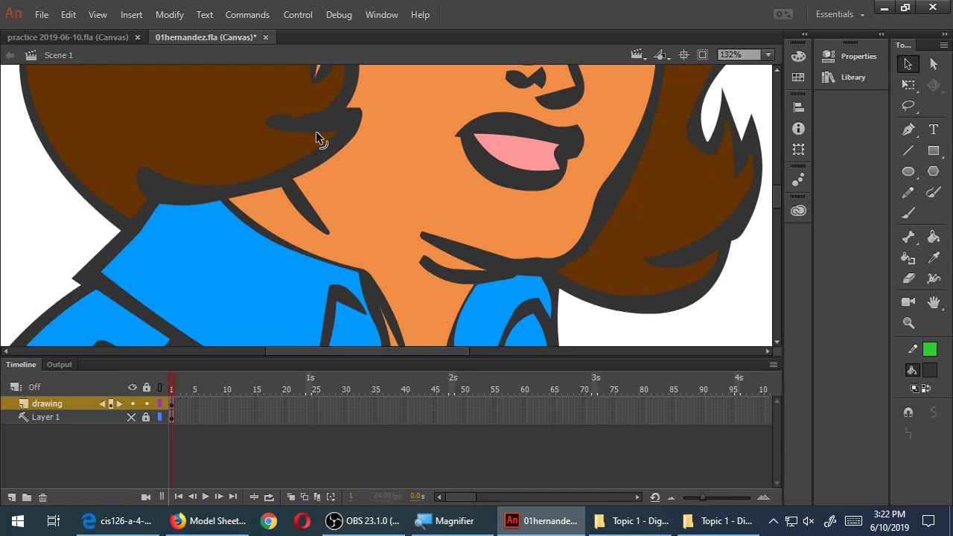
left_click_drag(255, 111, 313, 138)
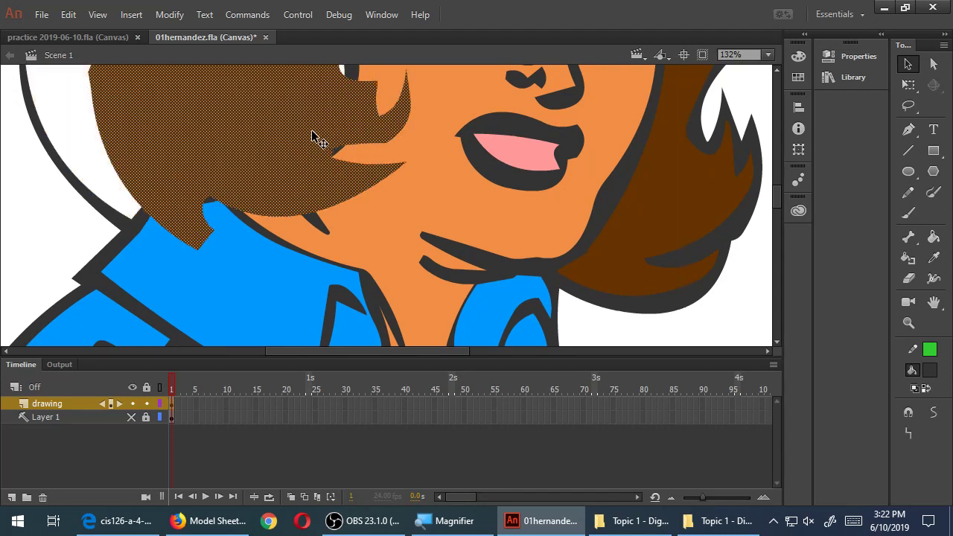
key("ctrl+z")
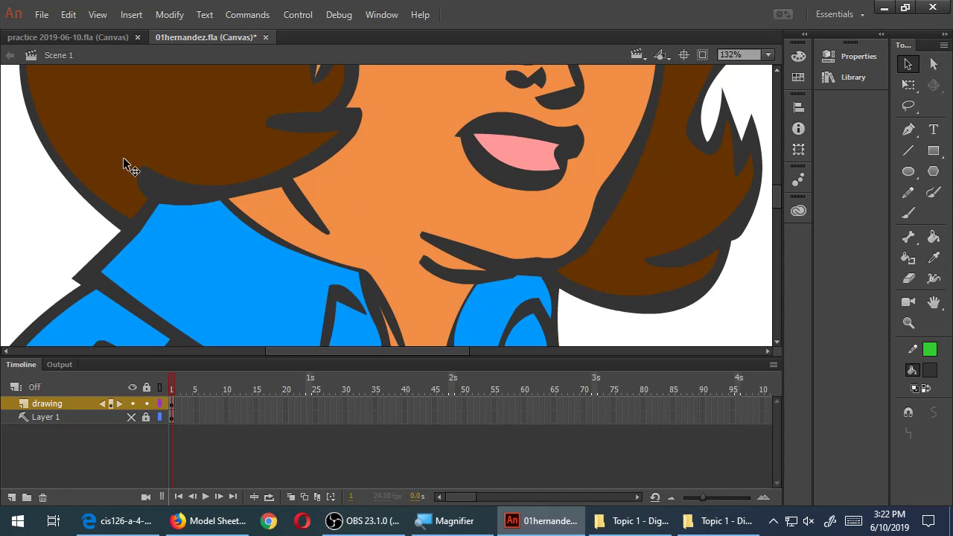
Lasso the dark strand line in the hair beside the cheek, smooth it and clear the selection
key("l")
mouse_move(319, 96)
left_mouse_down()
mouse_move(244, 95)
mouse_move(236, 131)
mouse_move(294, 141)
mouse_move(344, 139)
left_mouse_up()
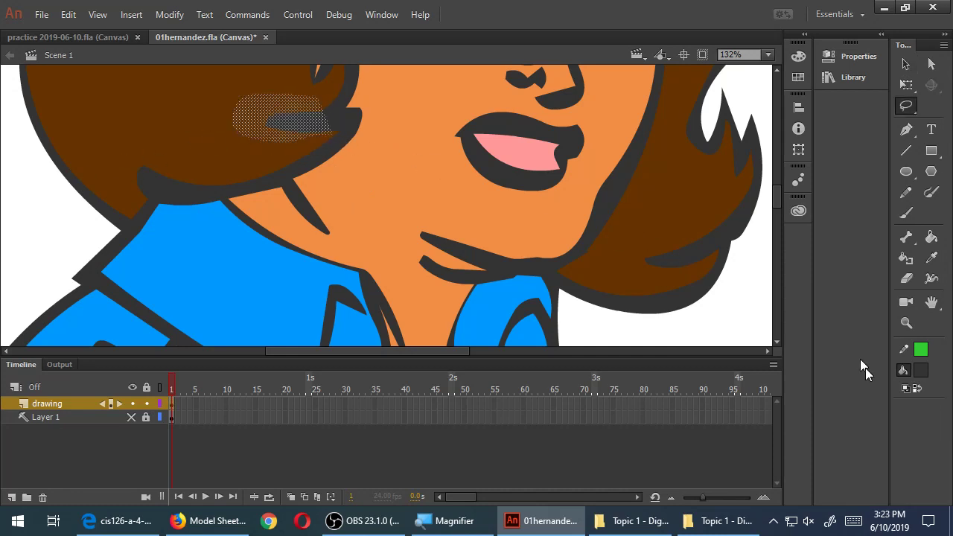
key("v")
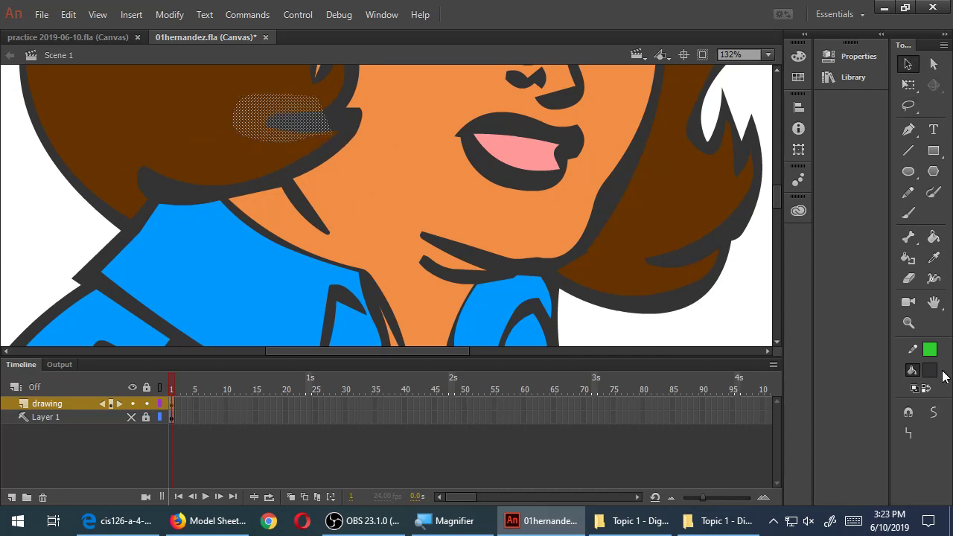
left_click(935, 414)
left_click(64, 202)
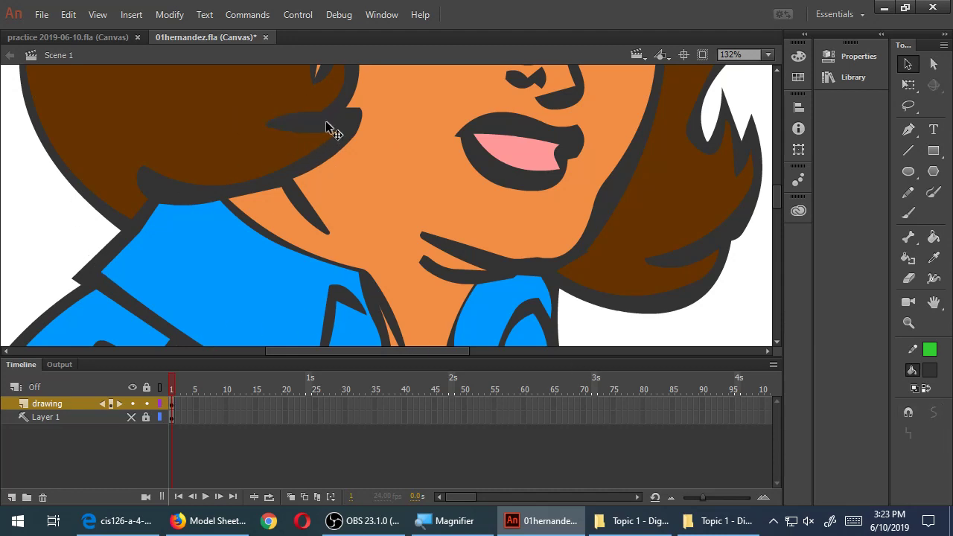
double_click(117, 219)
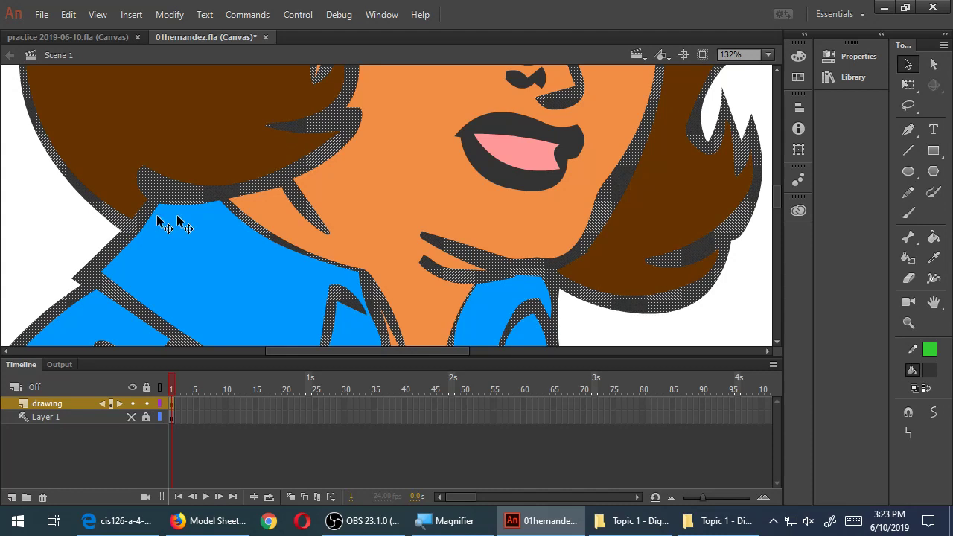
left_click(732, 313)
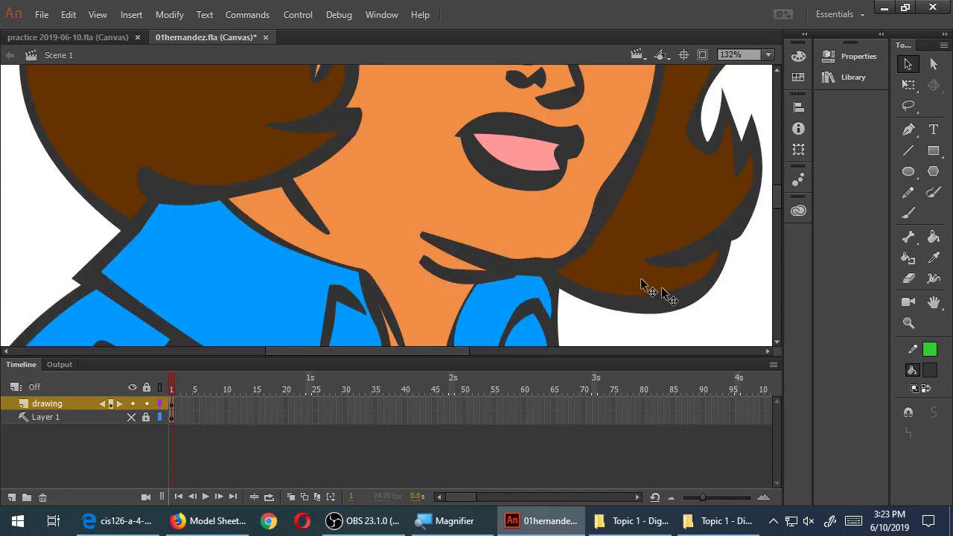
Reshape the upper chin crease line below the mouth by bending its edge slightly downward
left_click_drag(487, 252, 489, 260)
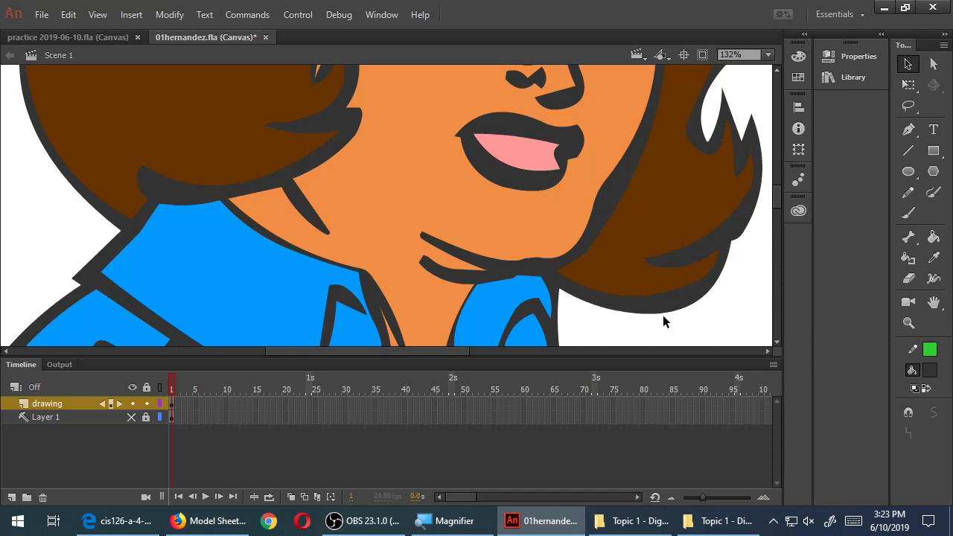
scroll(665, 322, "up", 5)
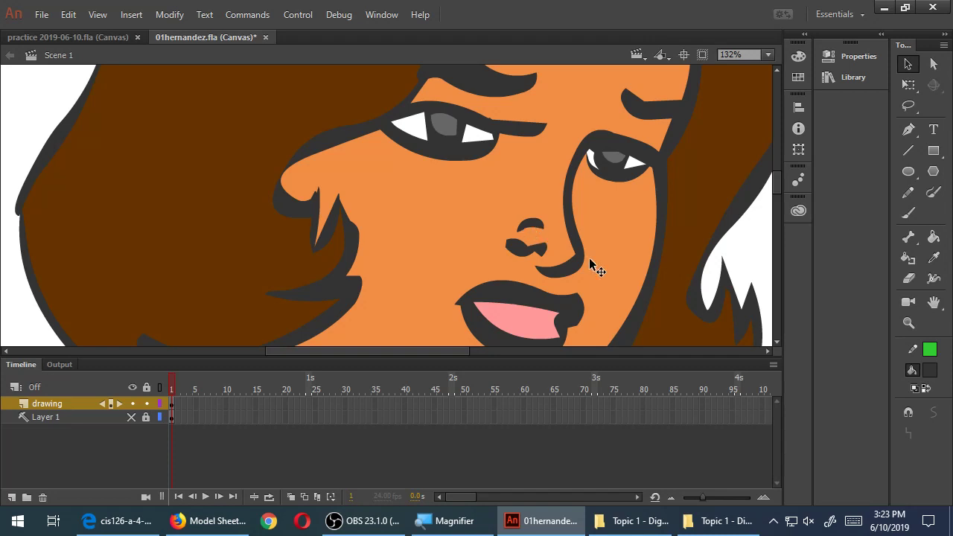
scroll(584, 244, "up", 2)
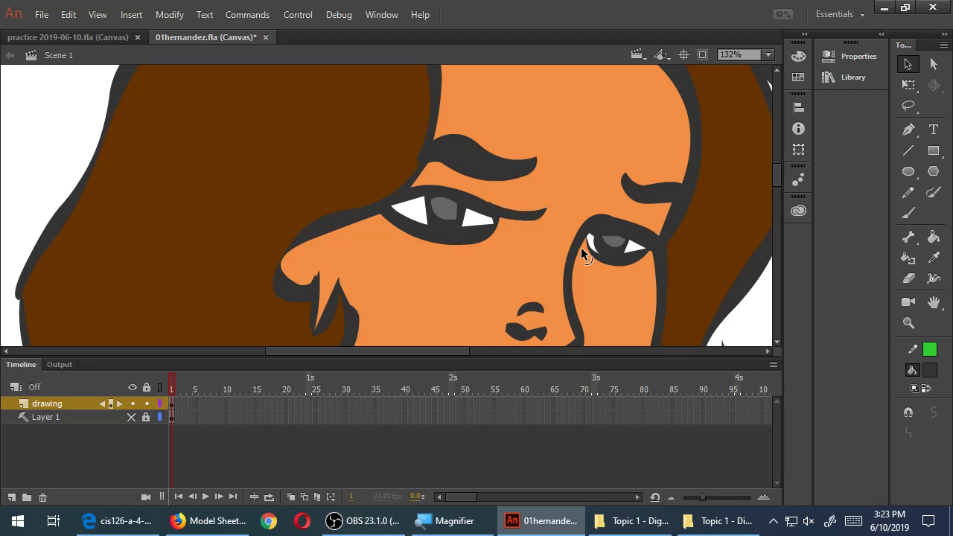
Push the outline of the hair curl beside the cheek outward, round the iris edge of the larger eye, and clear the selection
left_click_drag(283, 257, 277, 257)
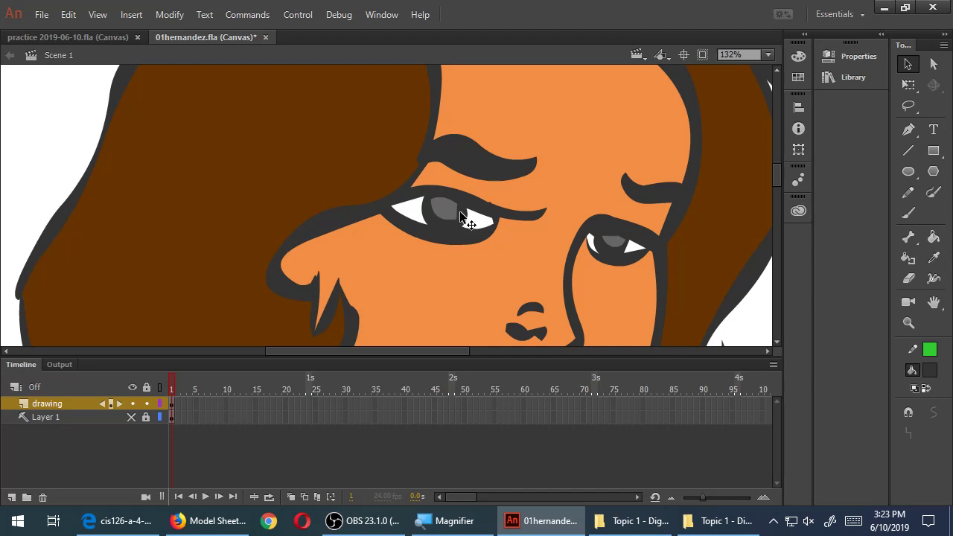
left_click(457, 214)
key("ctrl+shift+a")
Reshape the dark strand line at the hair parting so its tip tapers off above the forehead outline
scroll(655, 260, "up", 4)
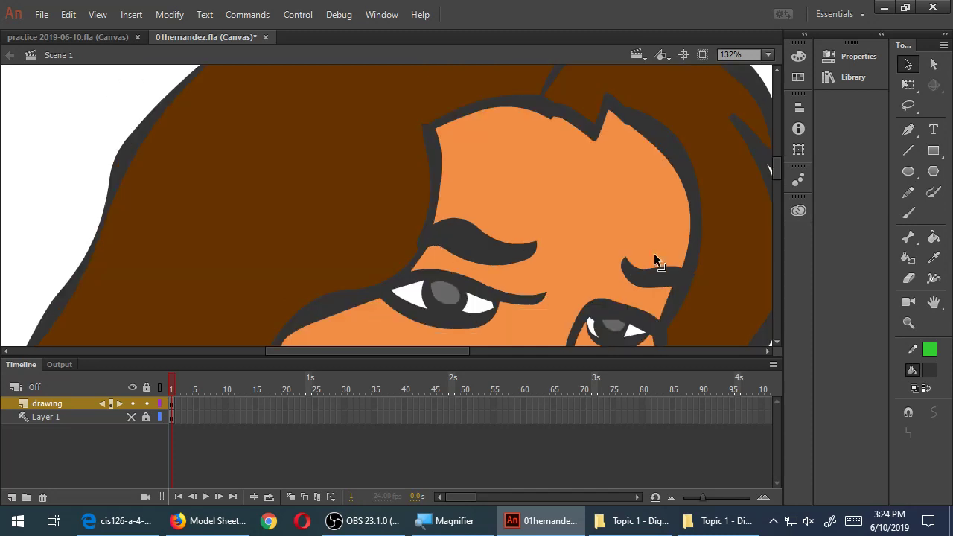
scroll(655, 261, "up", 2)
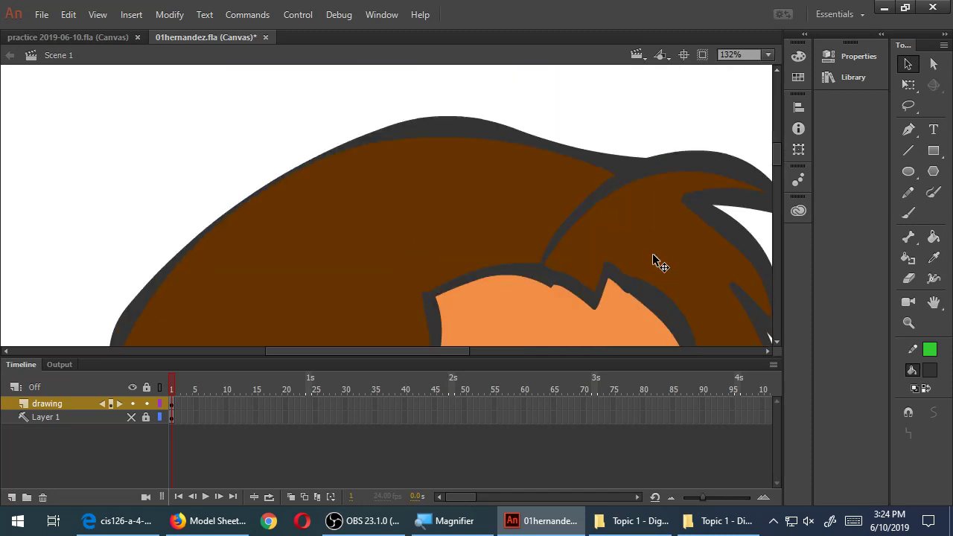
scroll(656, 261, "down", 2)
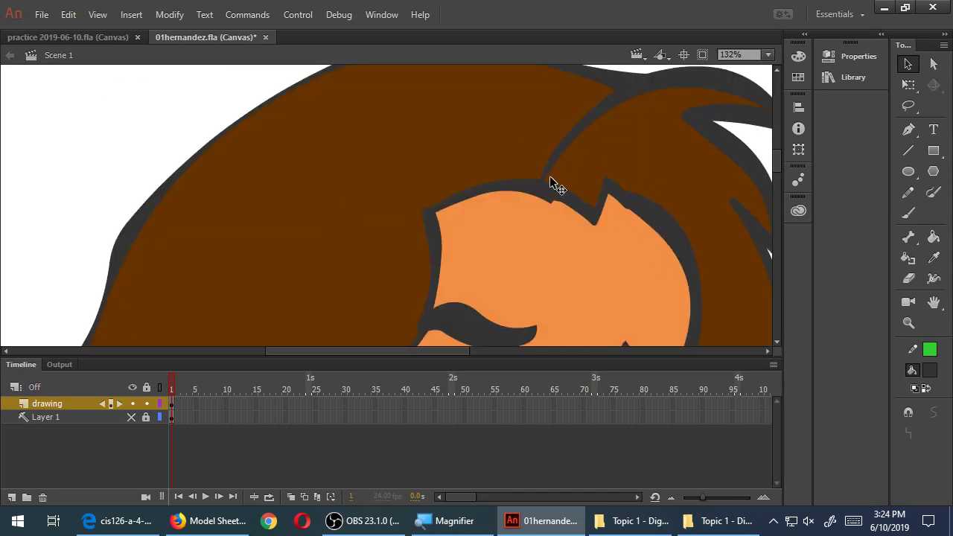
left_click_drag(527, 176, 574, 155)
left_click_drag(563, 156, 546, 159)
scroll(619, 187, "down", 1)
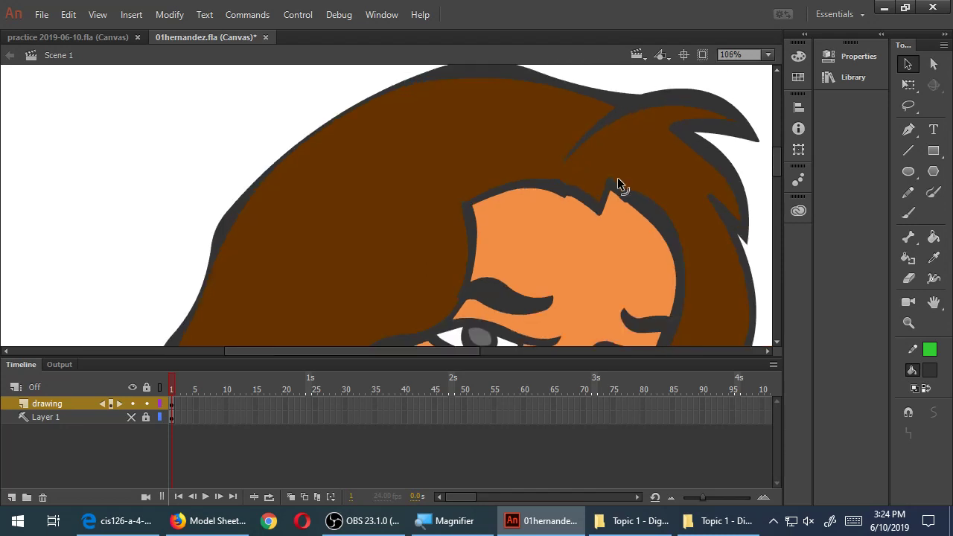
scroll(593, 136, "up", 2)
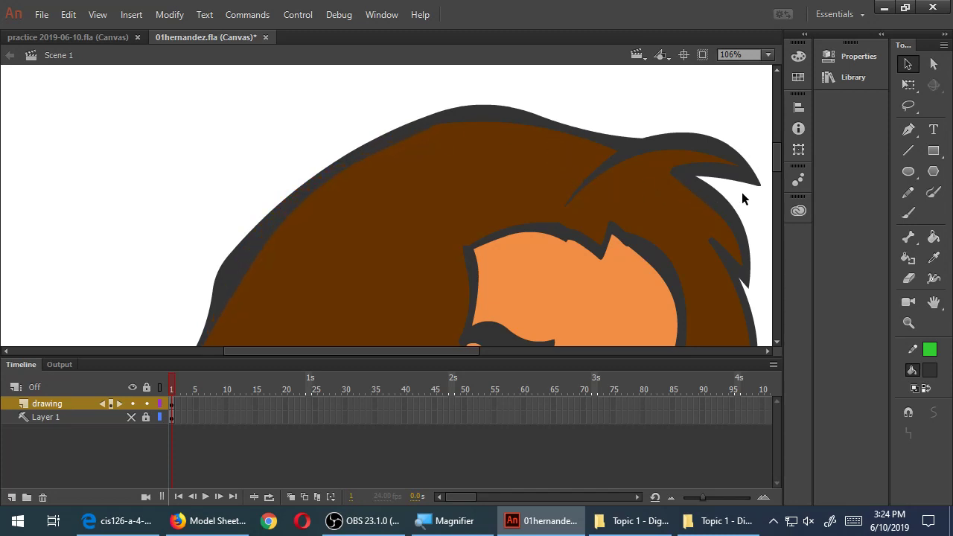
Save the drawing and hide all panels to show the whole portrait on the stage
left_click_drag(745, 198, 537, 149)
left_click_drag(576, 272, 584, 213)
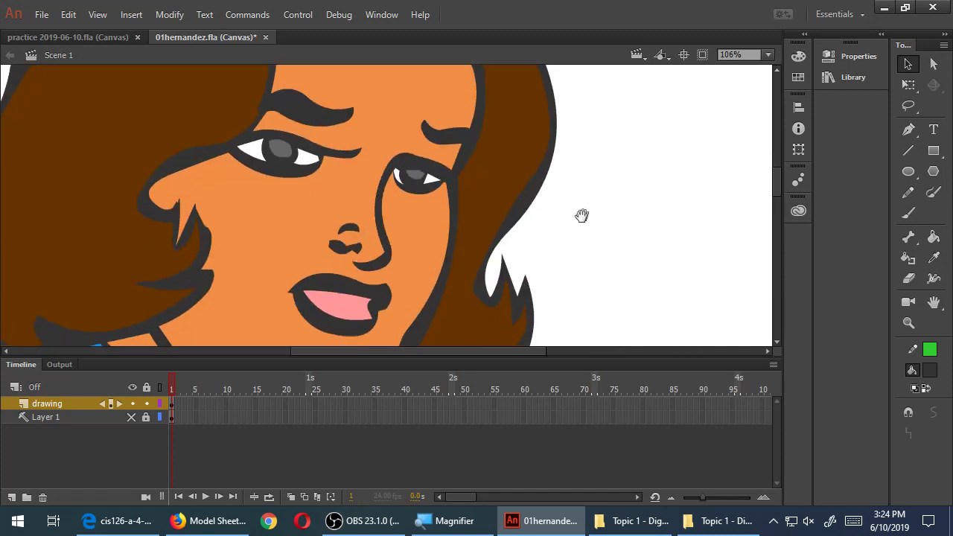
left_click_drag(593, 256, 618, 172)
left_click_drag(490, 219, 543, 219)
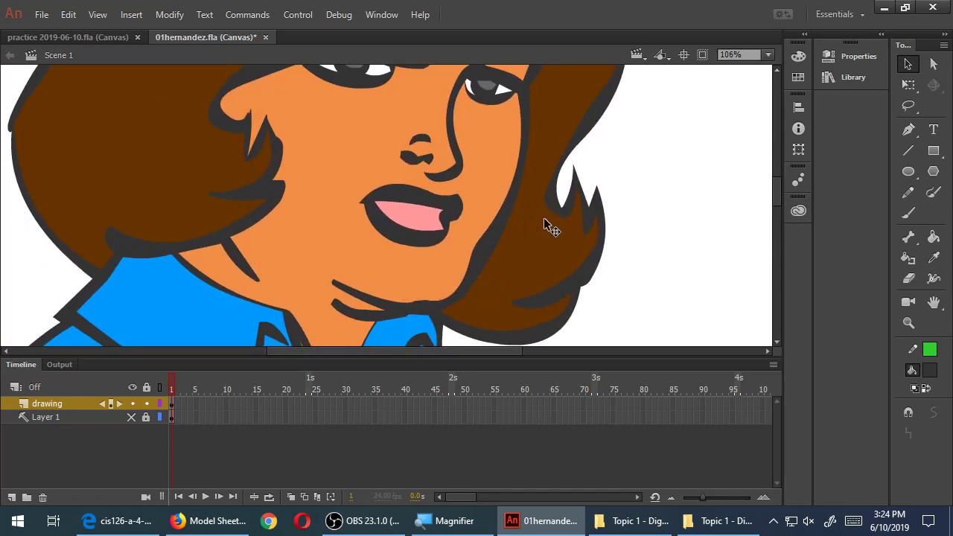
scroll(547, 225, "down", 5)
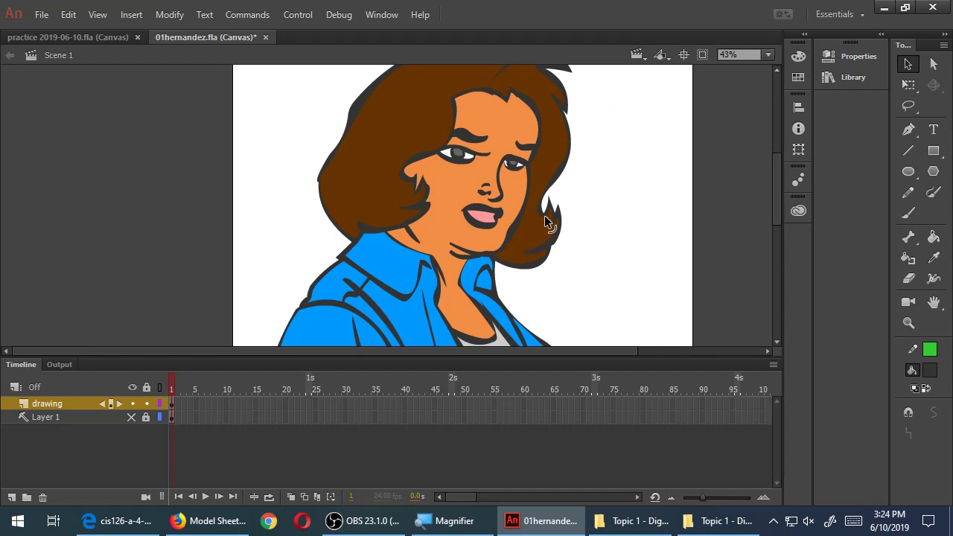
scroll(548, 222, "down", 1)
key("ctrl+s")
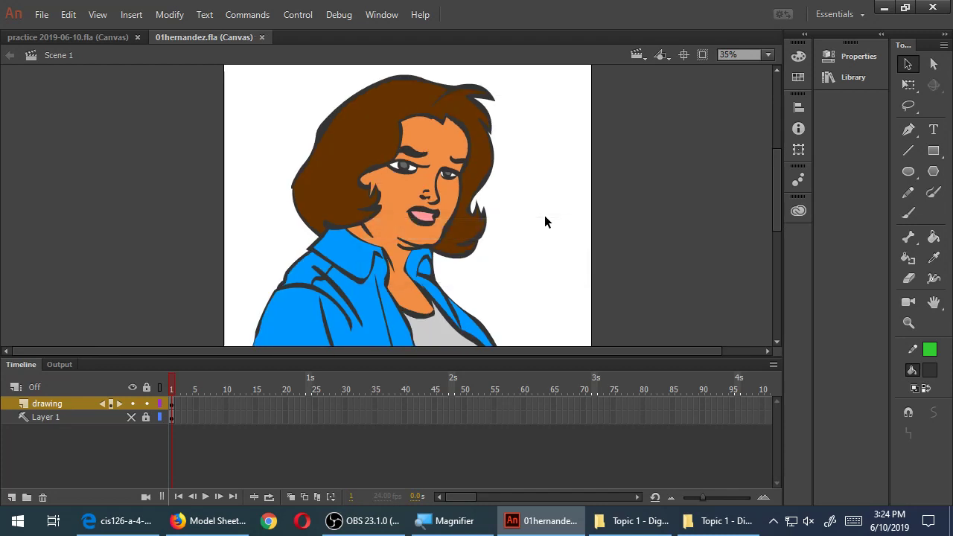
key("F4")
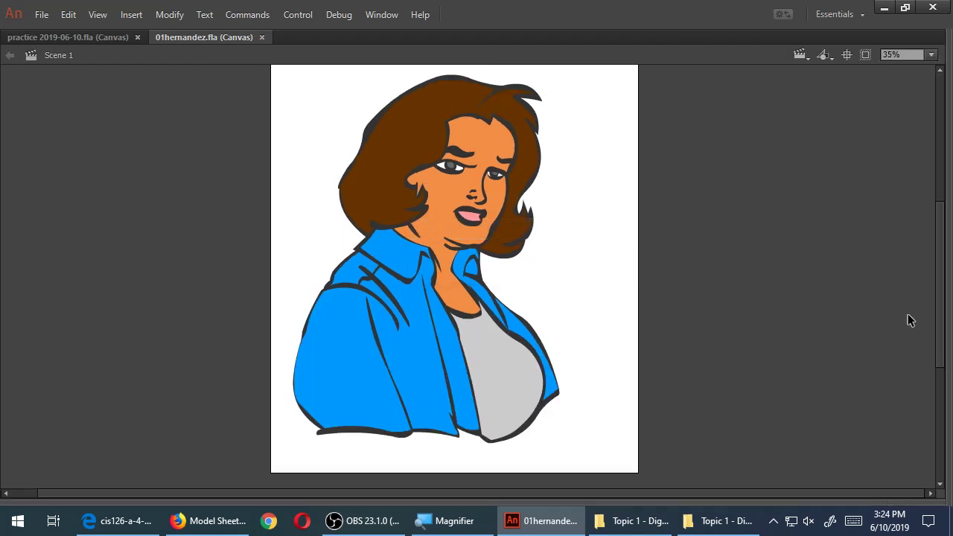
mouse_move(936, 317)
left_mouse_down()
mouse_move(938, 296)
mouse_move(939, 309)
left_mouse_up()
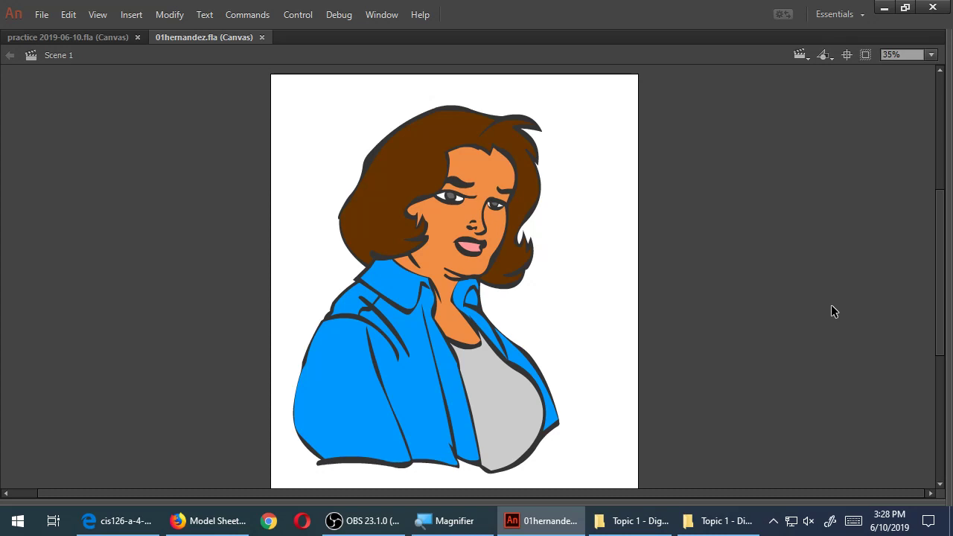
Switch to File Explorer, go up from the Handouts folder to CIS126, and close the Brush Tool folder window
key("super+d")
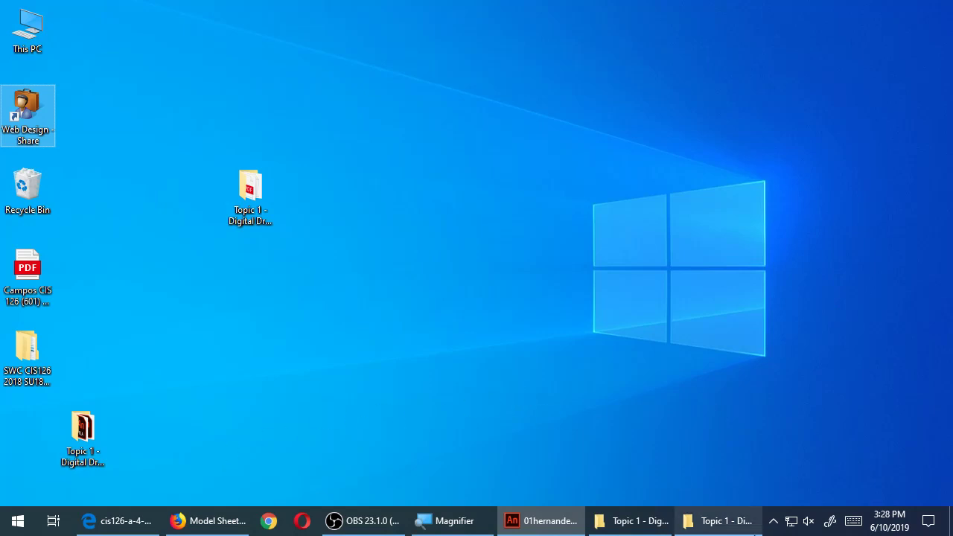
left_click(651, 528)
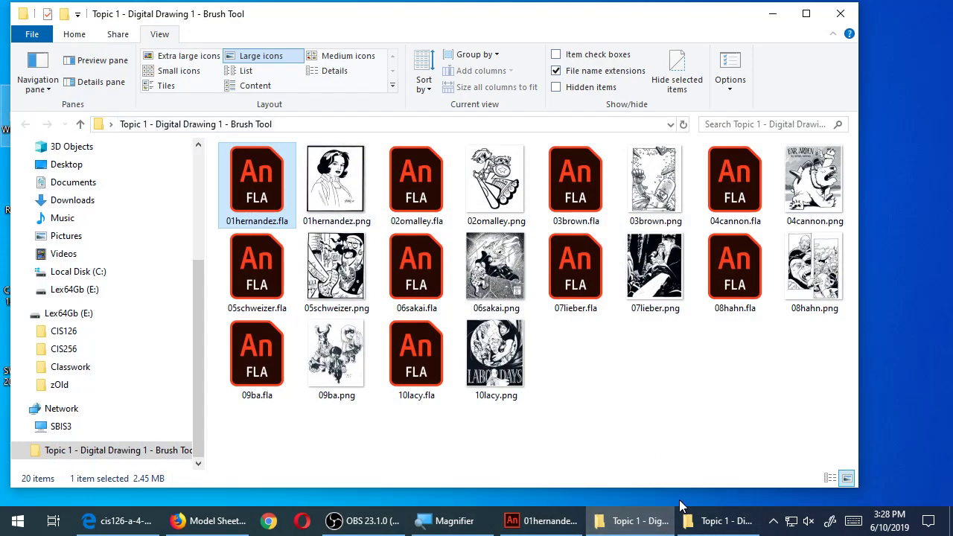
left_click(713, 521)
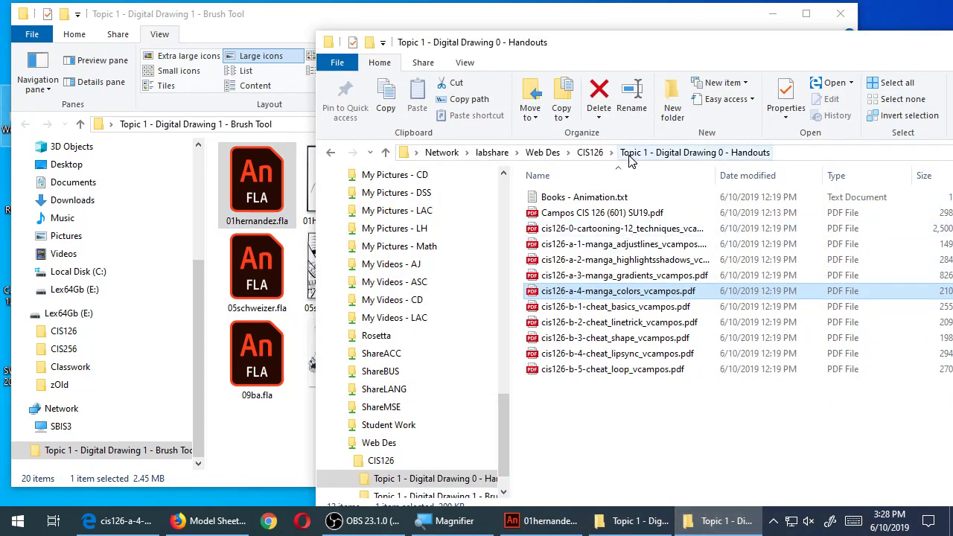
left_click(590, 152)
left_click(841, 13)
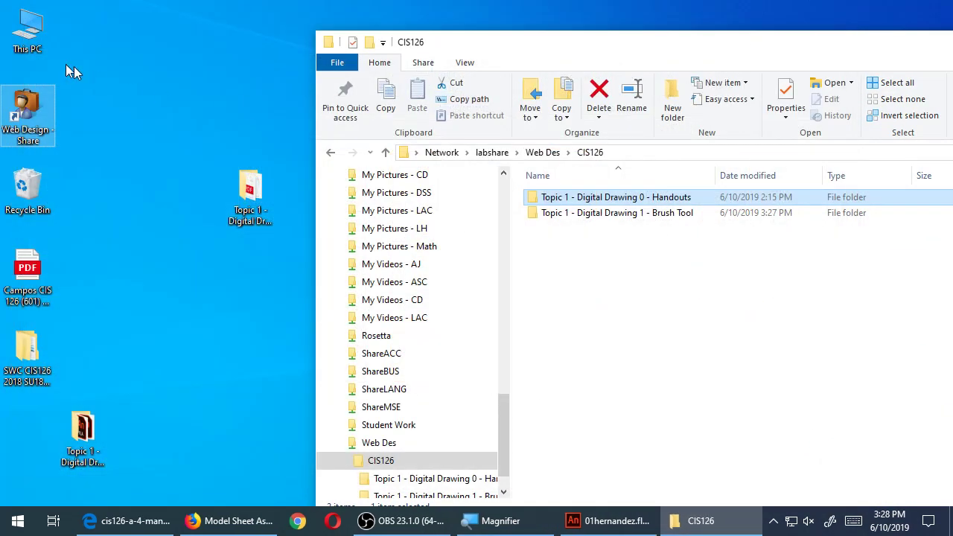
Open the CIS126 folder from the Web Design - Share desktop shortcut and close the other CIS126 window
double_click(28, 29)
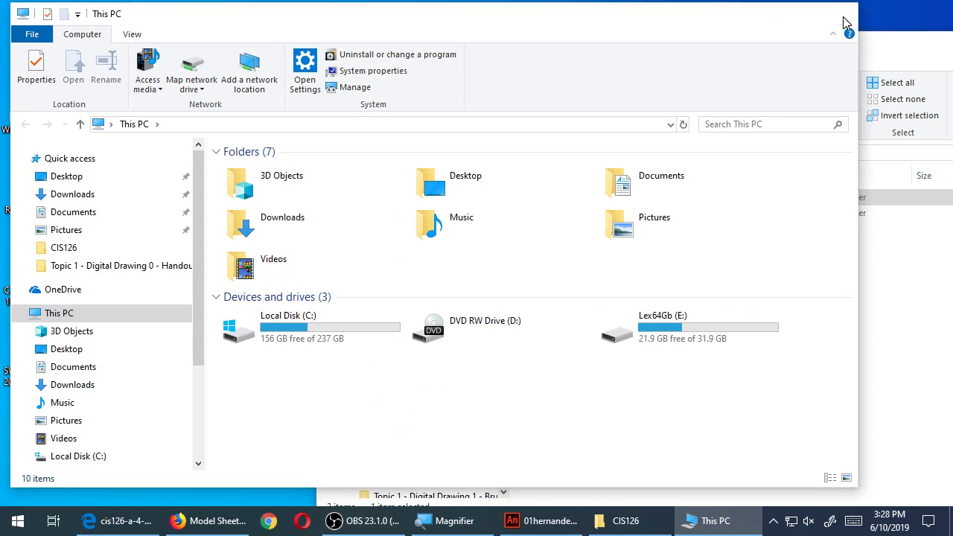
left_click(844, 22)
double_click(28, 112)
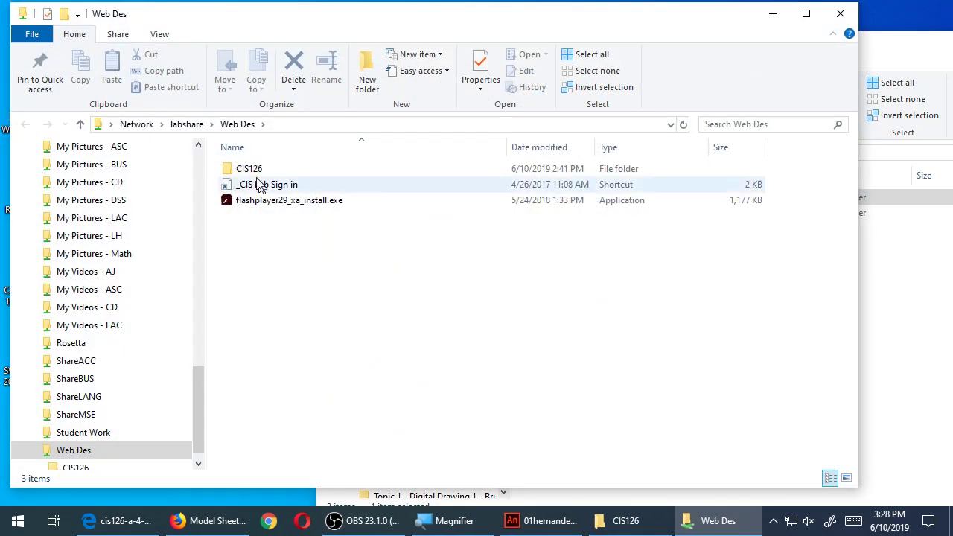
double_click(247, 170)
left_click(891, 285)
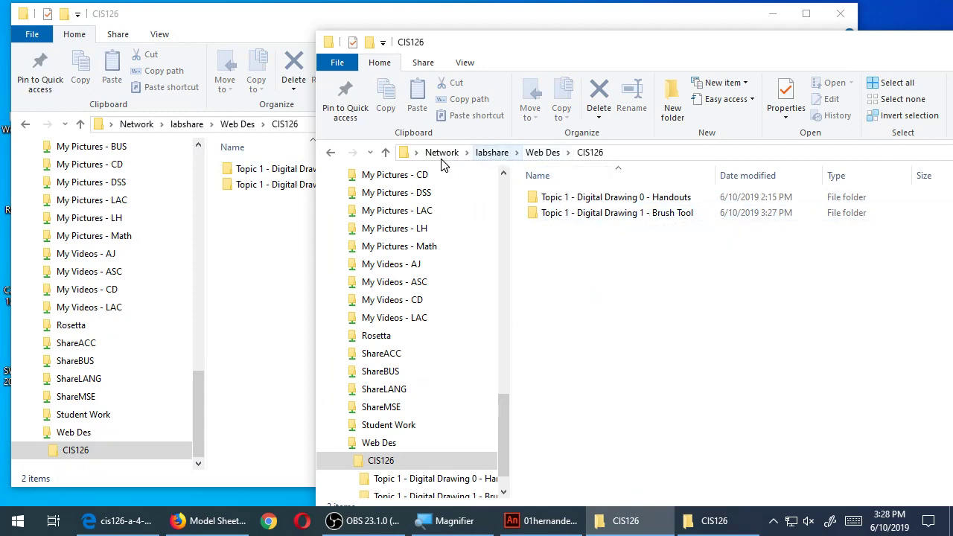
left_click_drag(711, 41, 415, 100)
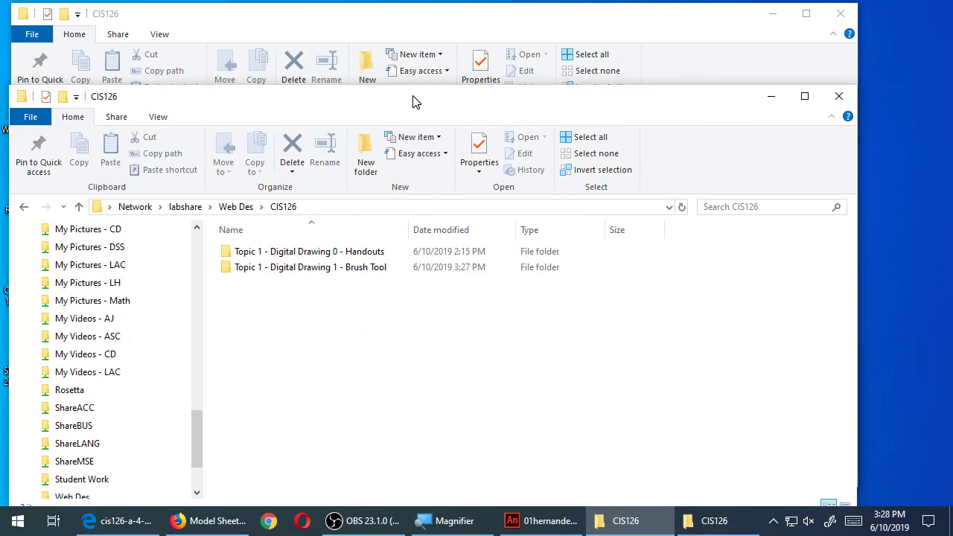
left_click(850, 97)
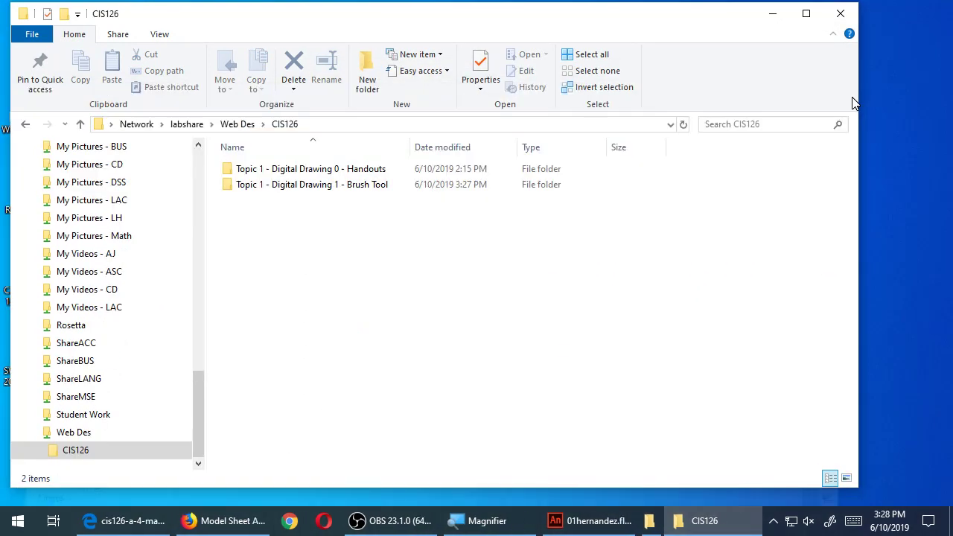
Open a new File Explorer window at the Topic 1 - Drawing folder inside CIS126 on the Lex64Gb (E:) drive
left_click(511, 524)
key("super+e")
double_click(696, 398)
double_click(251, 237)
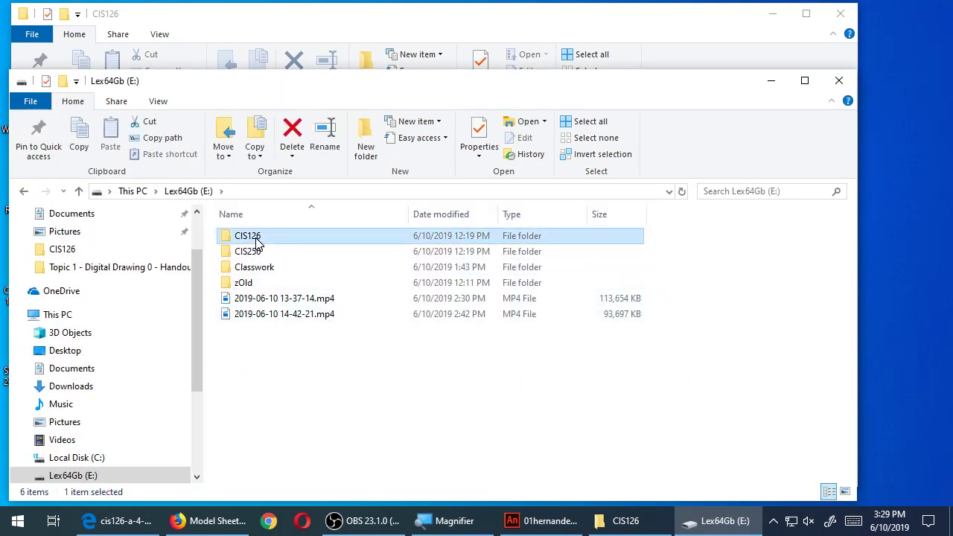
double_click(269, 236)
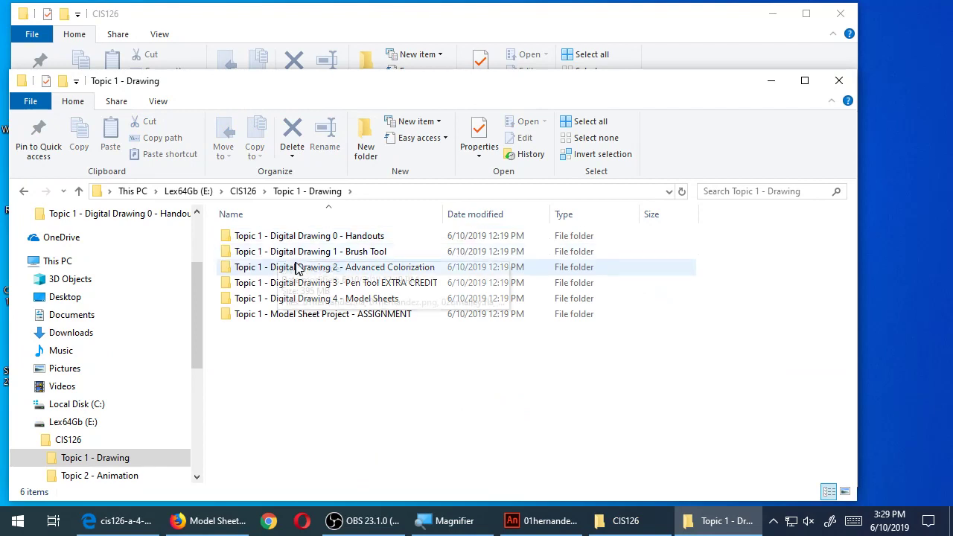
Copy the Topic 1 - Digital Drawing 2 - Advanced Colorization folder into the network CIS126 folder and widen the Name column to fit
left_click(314, 271)
mouse_move(566, 84)
left_mouse_down()
mouse_move(570, 118)
mouse_move(701, 212)
left_mouse_up()
left_click_drag(593, 399, 705, 192)
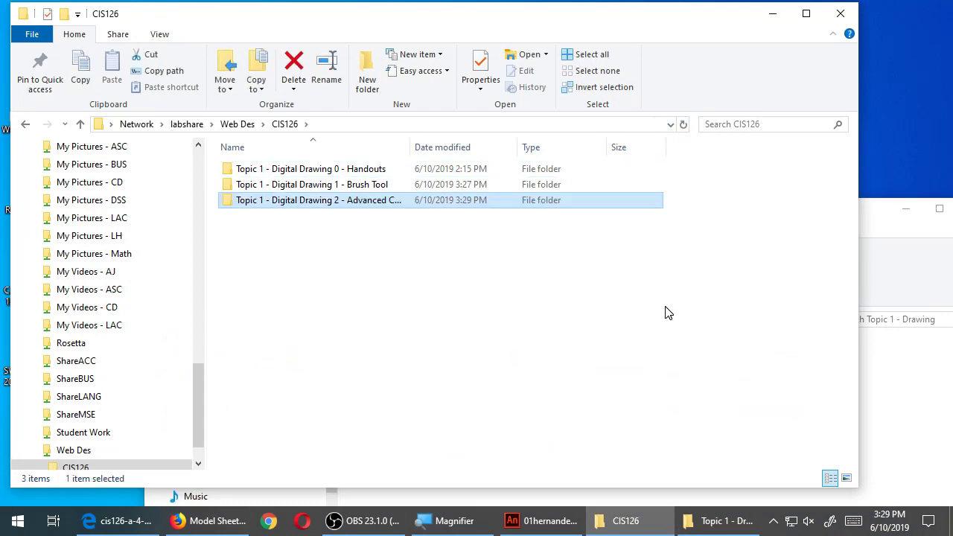
left_click(638, 301)
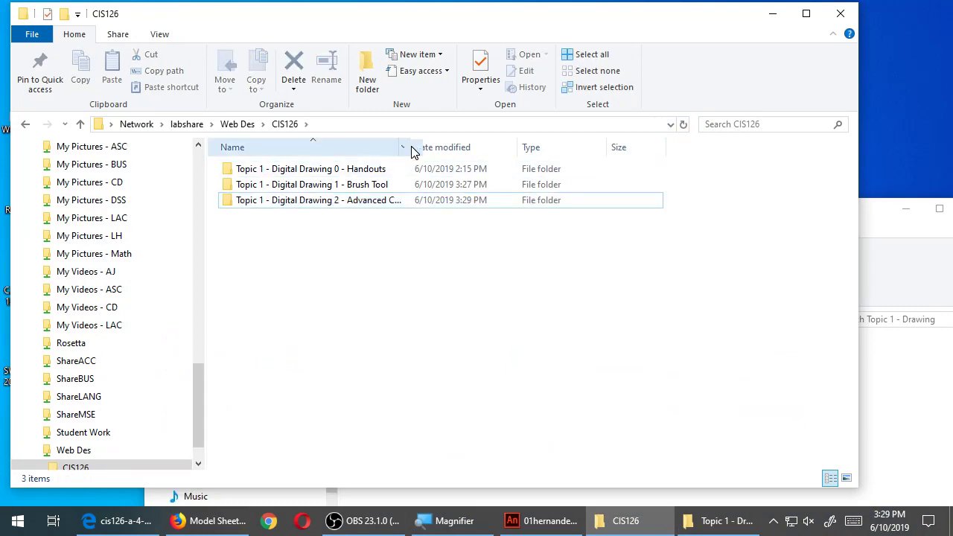
double_click(410, 147)
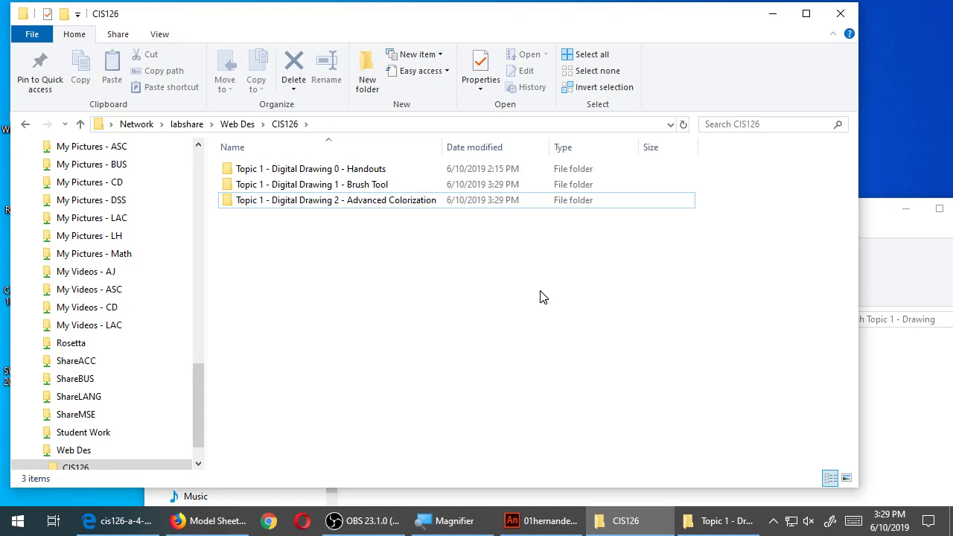
Close the Topic 1 - Drawing window, copy the shared Advanced Colorization folder to the desktop, and close the CIS126 window
left_click(911, 219)
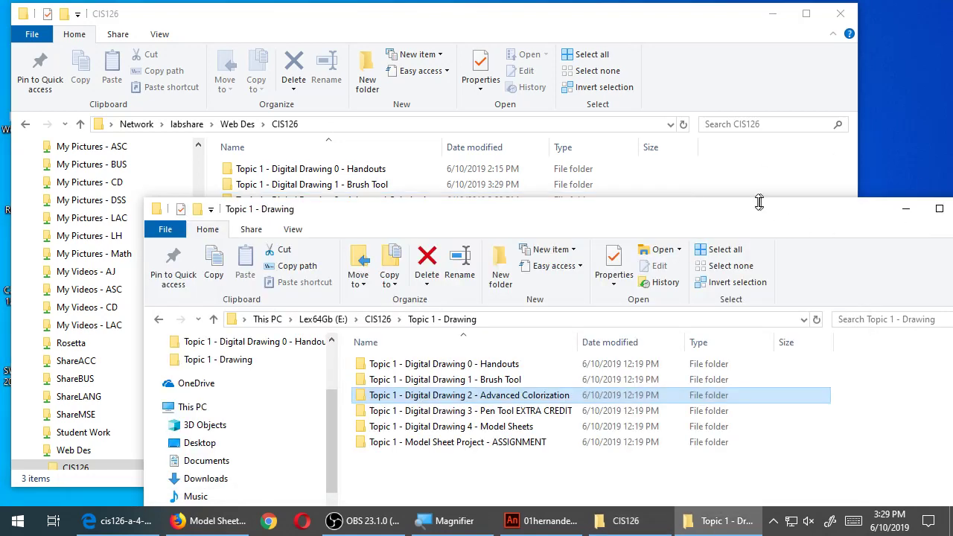
left_click_drag(735, 213, 655, 124)
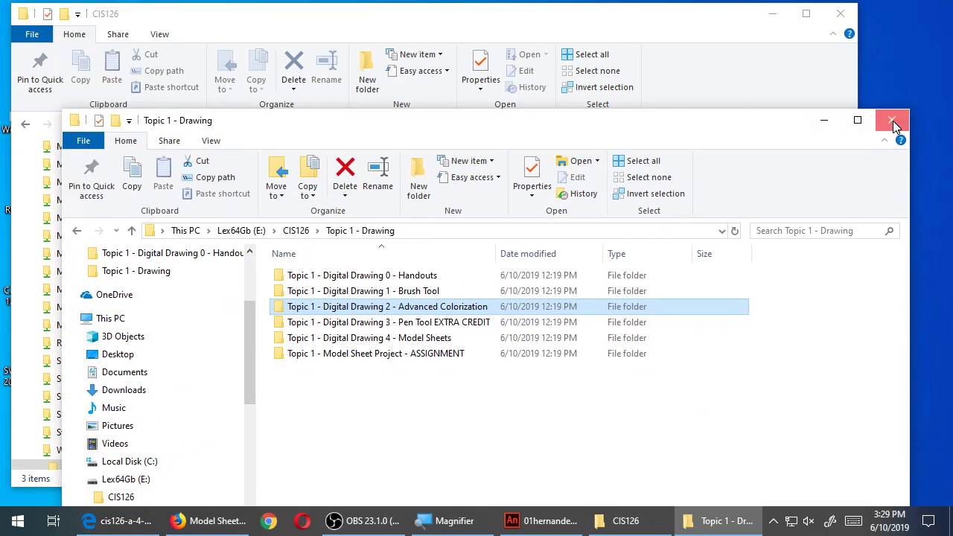
left_click(893, 121)
left_click_drag(325, 204, 895, 110)
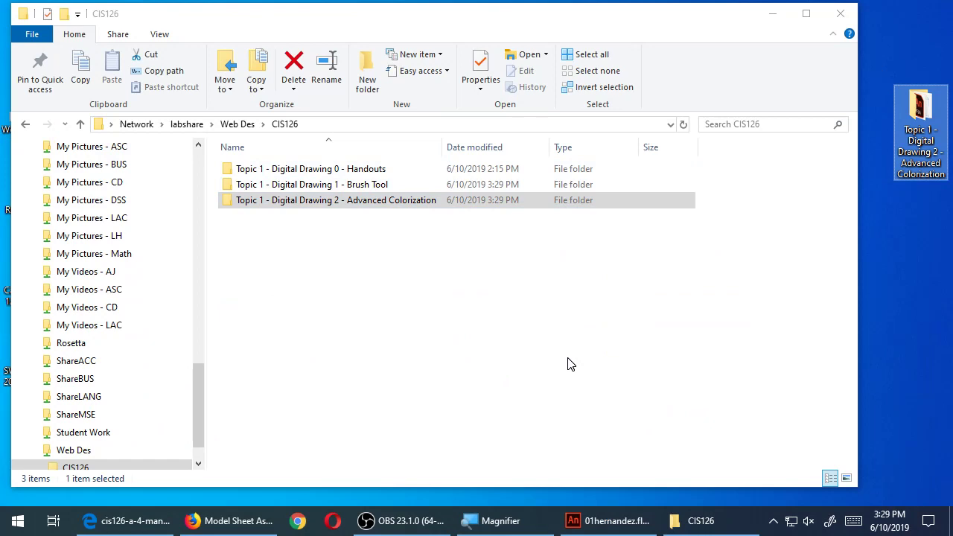
left_click(840, 13)
Open the desktop copy of the Advanced Colorization folder, show its files as large icons, and select dazaifu-rio.fla
double_click(916, 123)
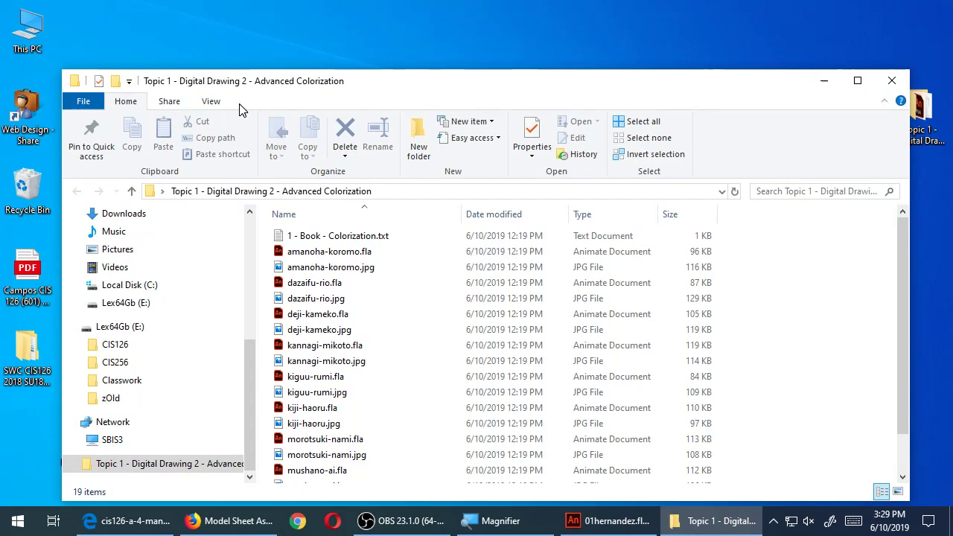
left_click(205, 103)
left_click(306, 124)
left_click_drag(399, 90, 405, 32)
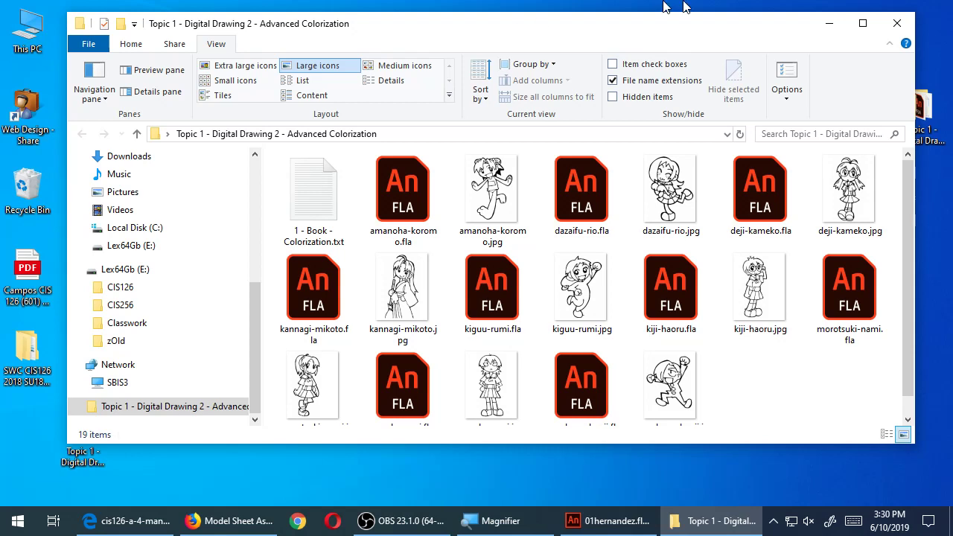
left_click(596, 196)
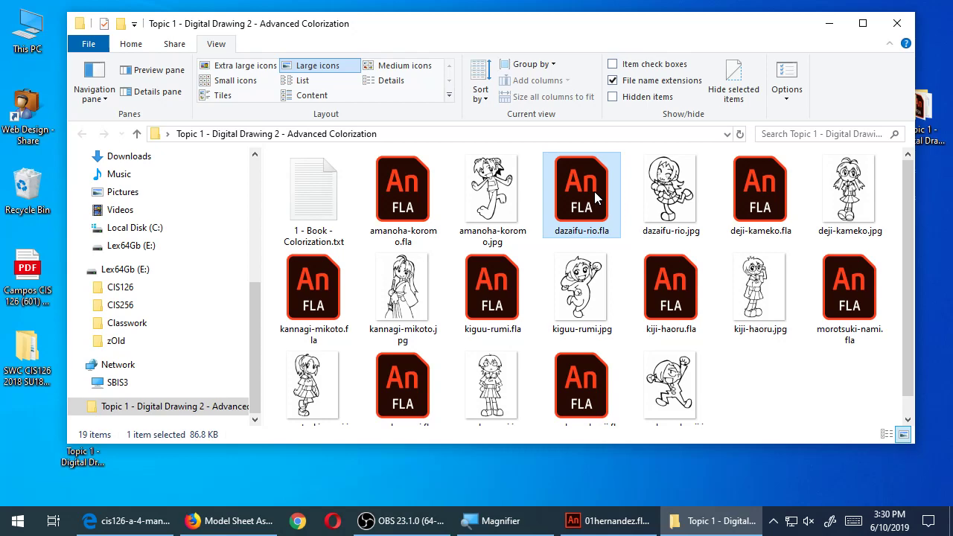
Open dazaifu-rio.fla in Adobe Animate and show the hidden tool and timeline panels
double_click(594, 192)
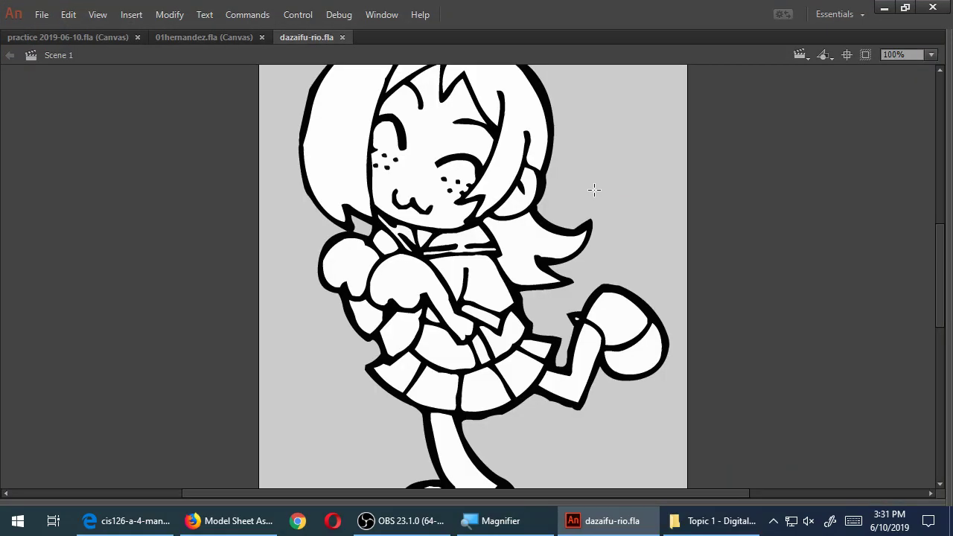
key("ctrl+minus")
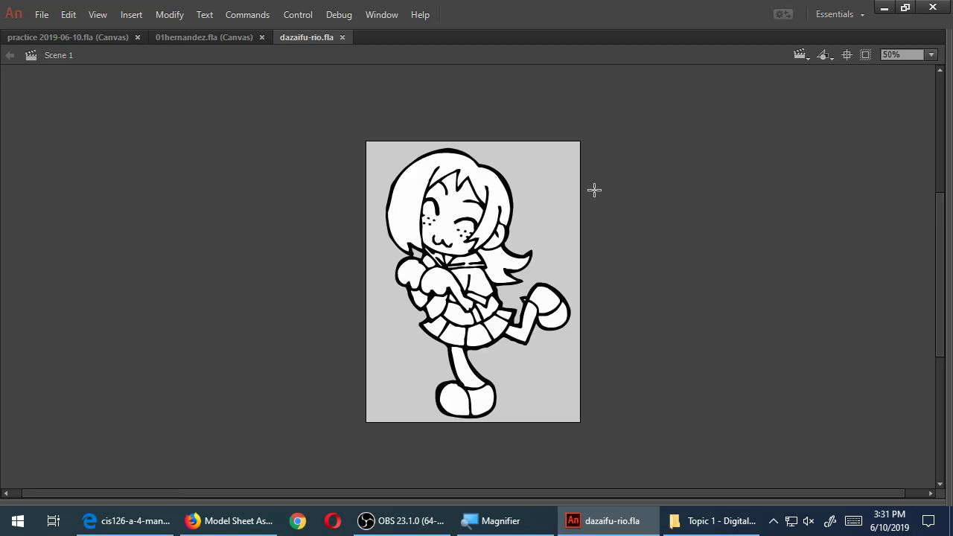
key("F4")
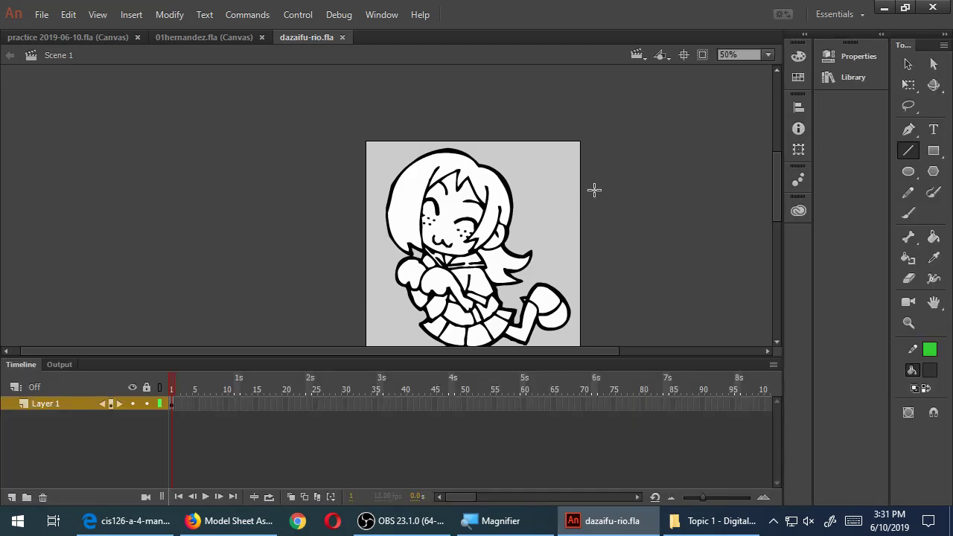
key("h")
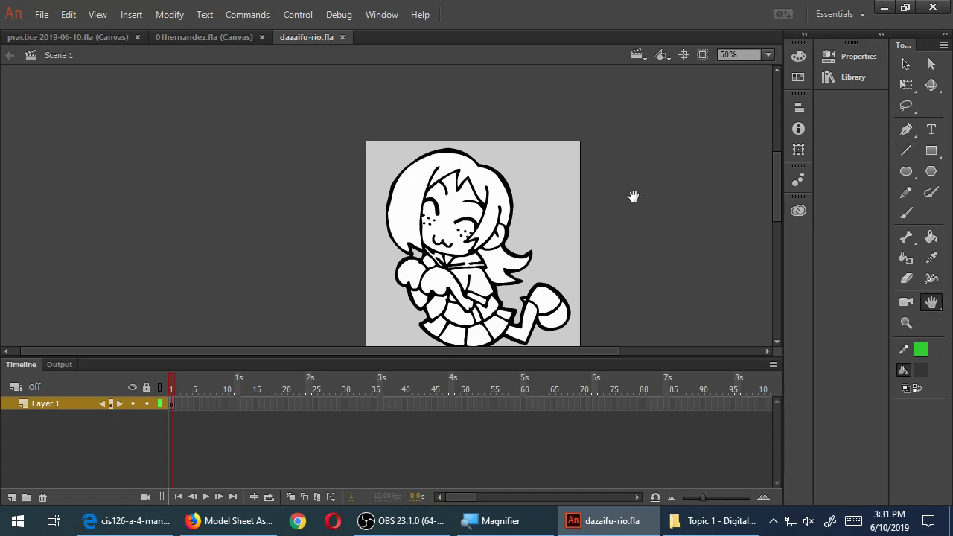
mouse_move(572, 229)
left_mouse_down()
mouse_move(513, 157)
mouse_move(509, 170)
left_mouse_up()
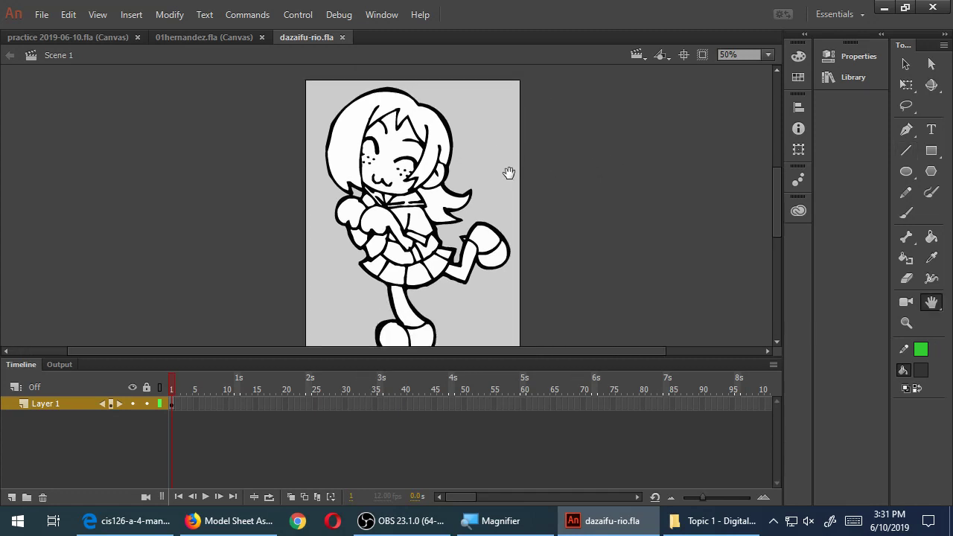
scroll(415, 179, "up", 4)
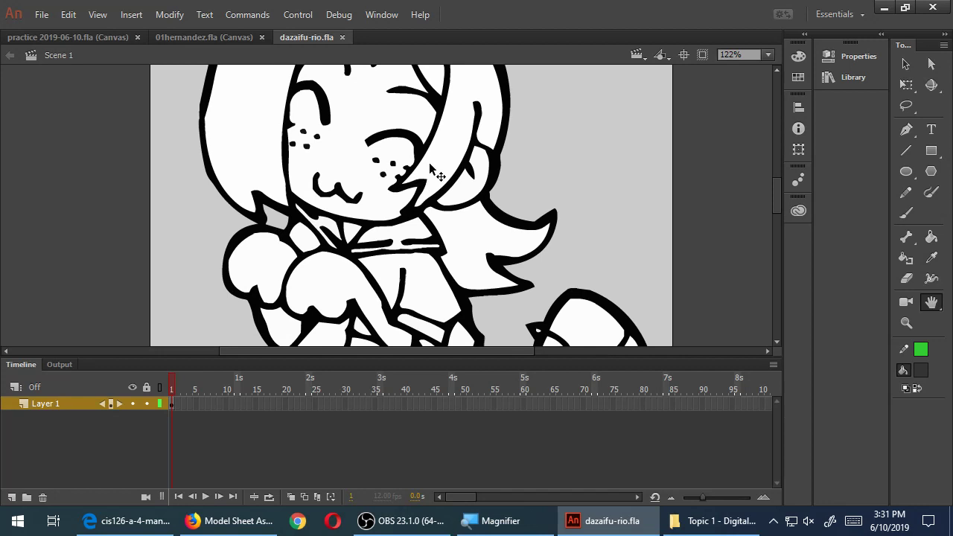
Fill the character's hair and ponytail with blue #3333CC using the Paint Bucket
scroll(494, 166, "up", 3)
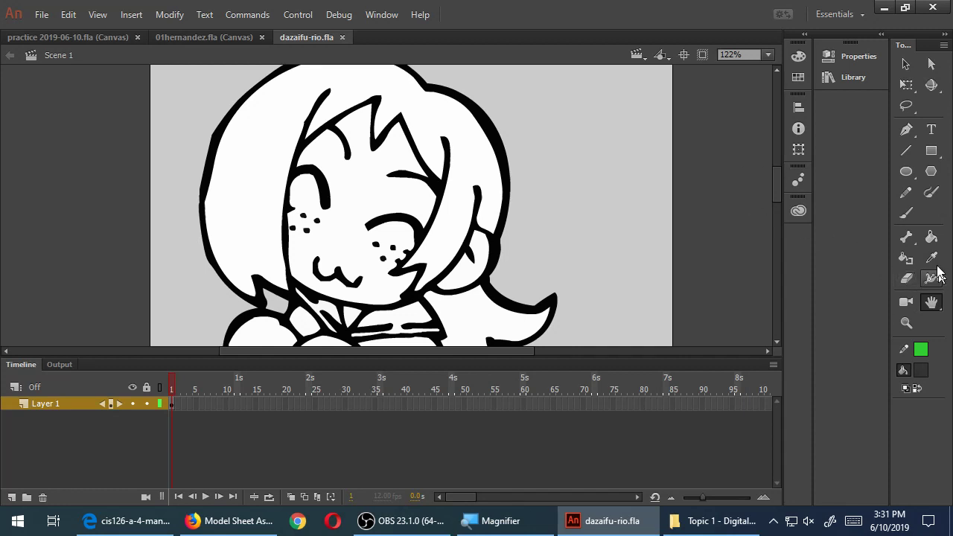
left_click(931, 237)
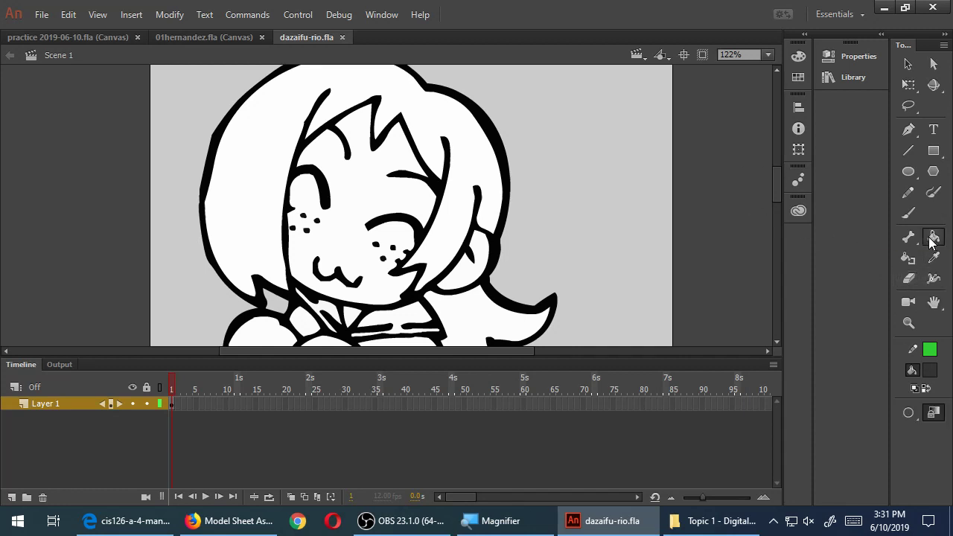
left_click(930, 370)
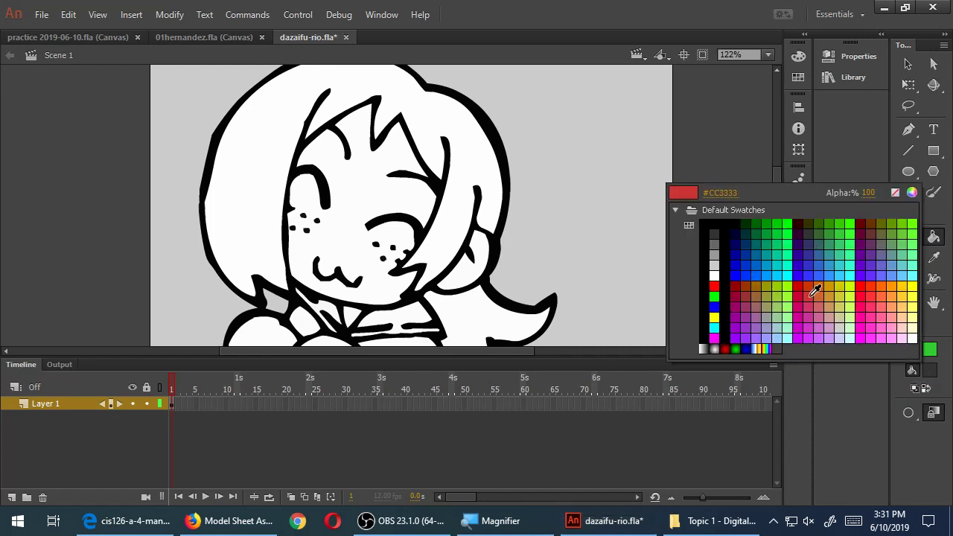
left_click(815, 267)
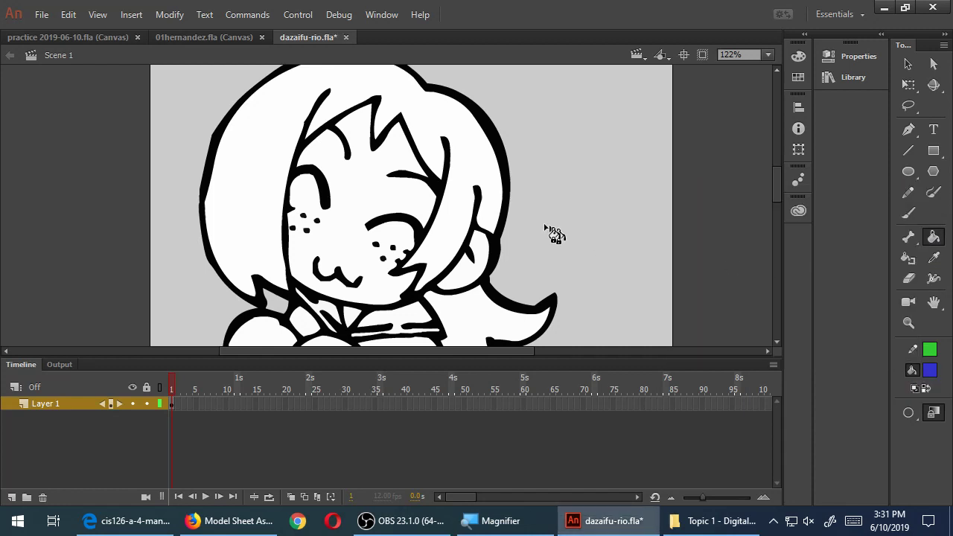
left_click(475, 183)
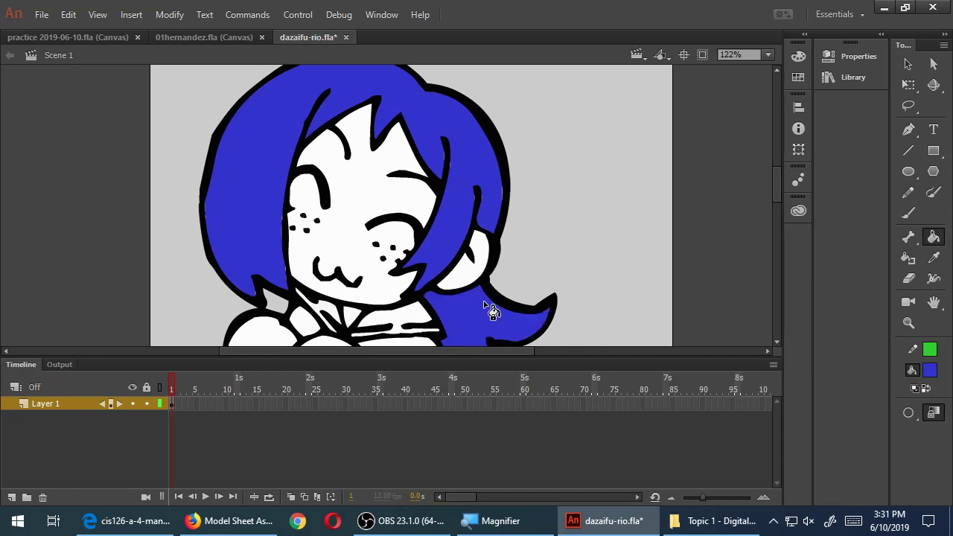
Fill both of the character's hands, the face and the ear with a light pink skin colour
scroll(489, 250, "down", 5)
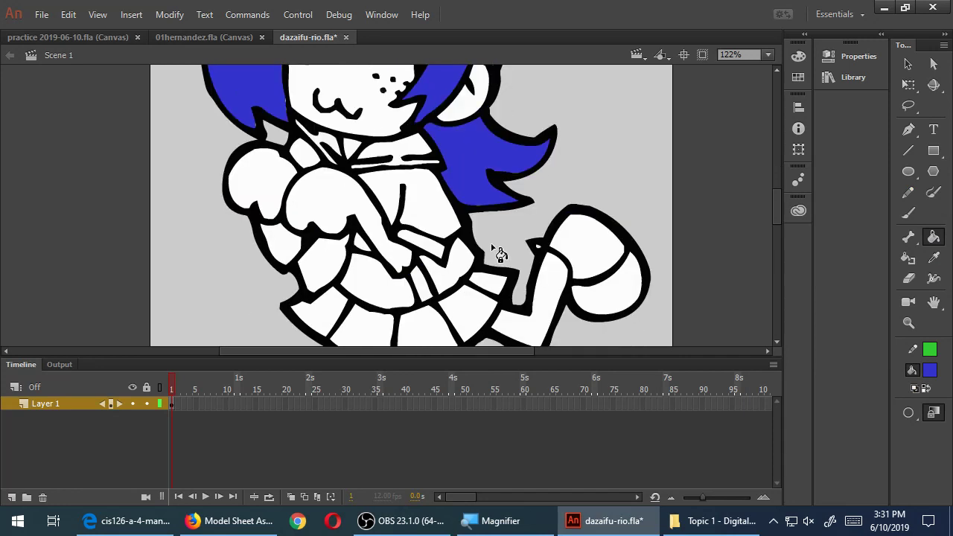
scroll(491, 243, "down", 1)
scroll(563, 250, "up", 3)
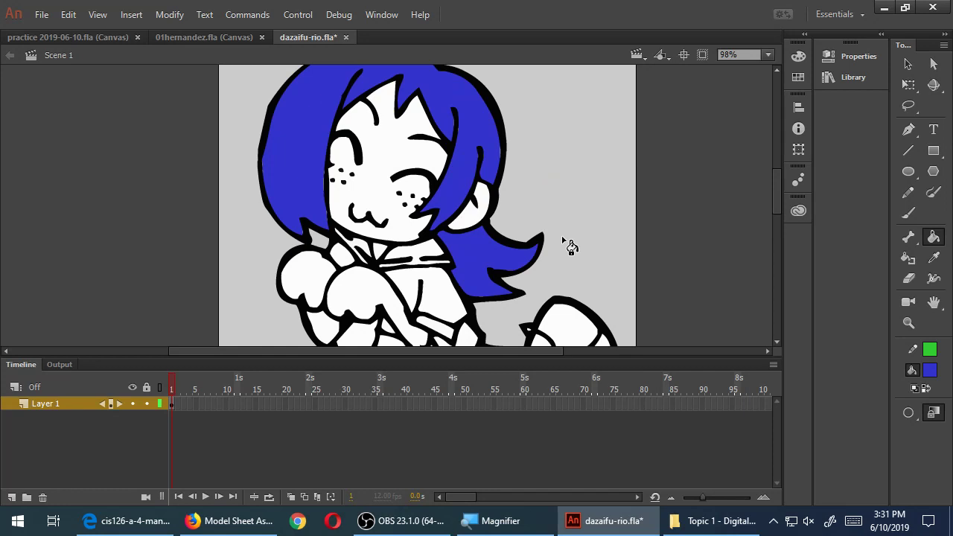
scroll(568, 234, "up", 3)
scroll(568, 234, "down", 3)
scroll(571, 237, "down", 5)
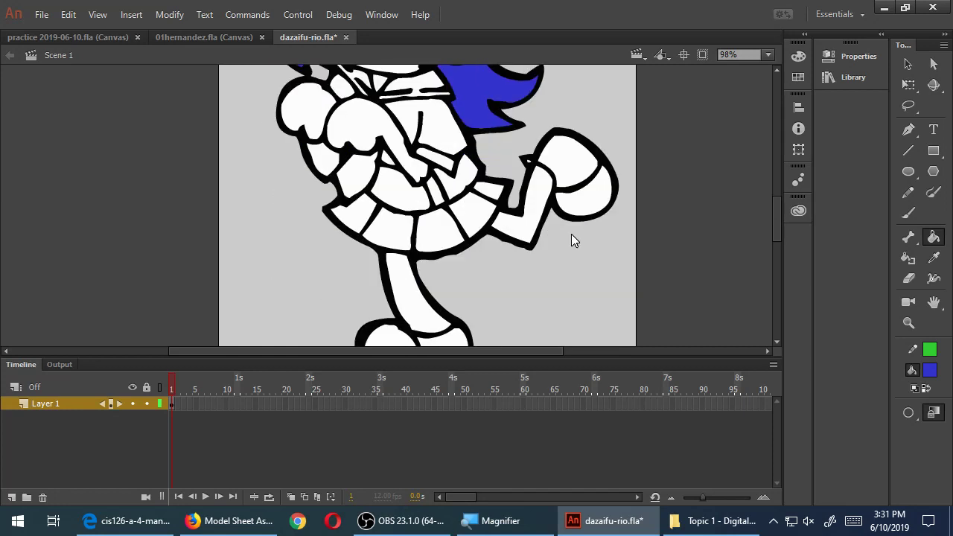
left_click(929, 370)
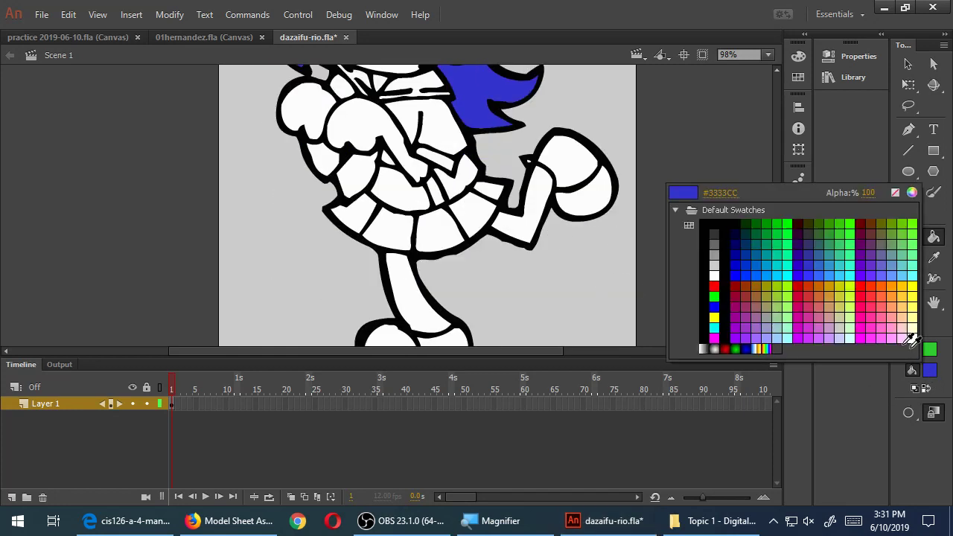
left_click(908, 322)
left_click(384, 148)
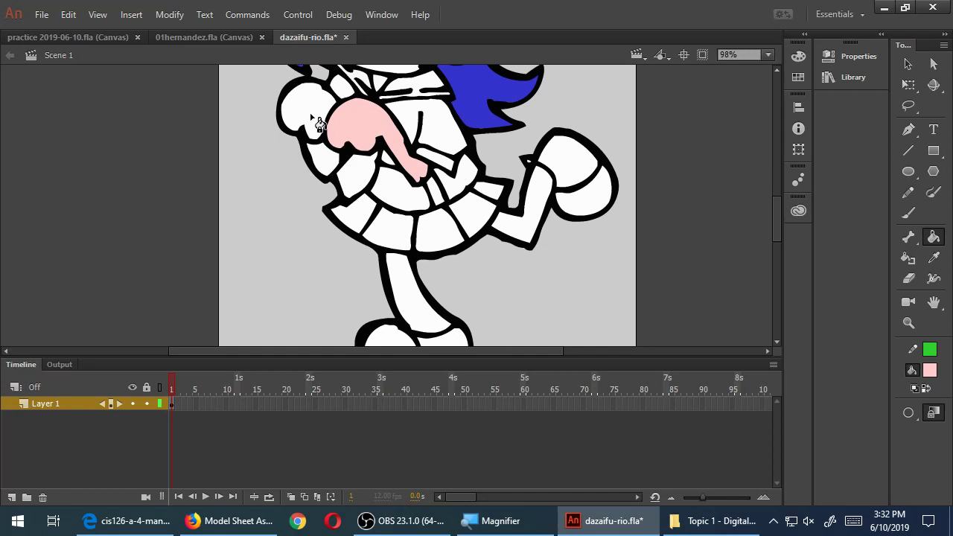
left_click(306, 105)
scroll(380, 194, "up", 3)
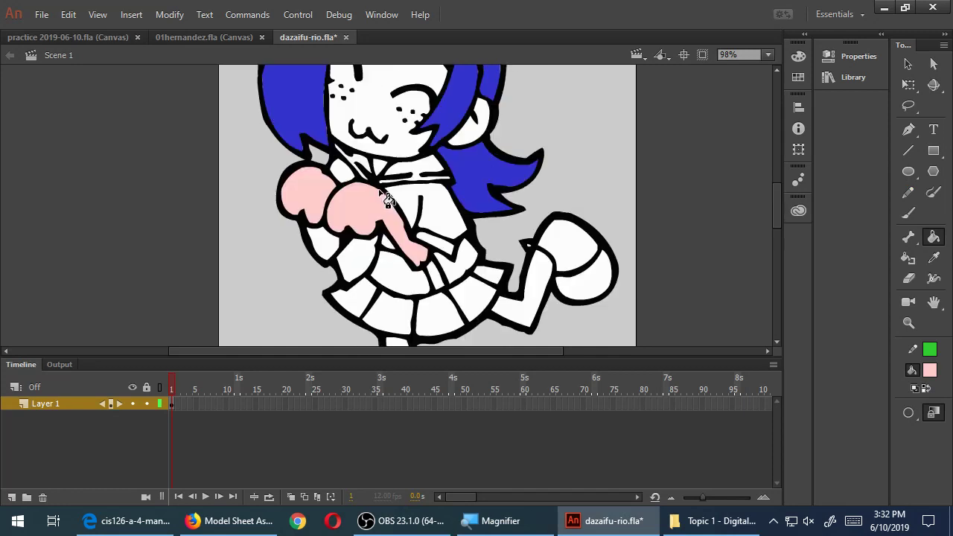
scroll(382, 179, "up", 3)
left_click(383, 156)
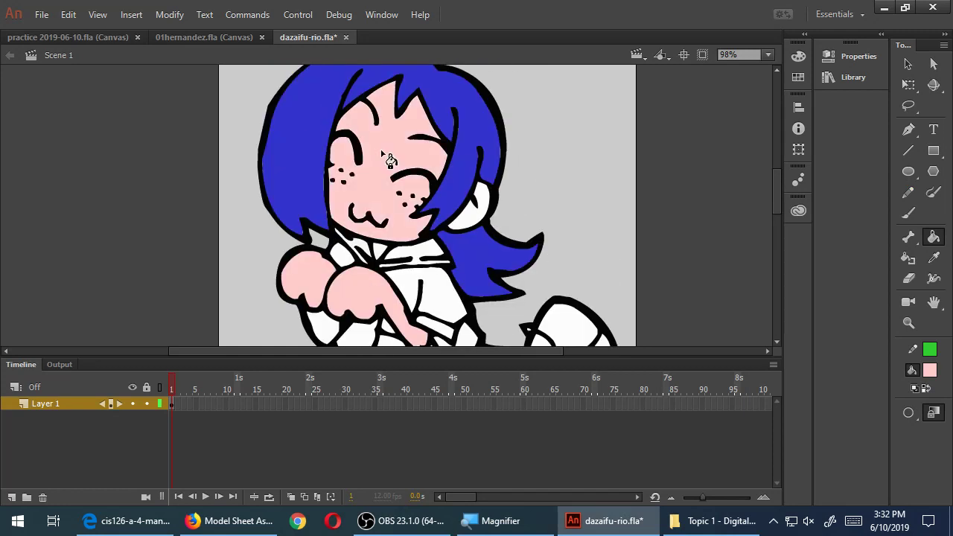
left_click(485, 214)
Fill the neck, the remaining forearm, the raised leg and the standing leg with the same light pink
scroll(384, 256, "down", 3)
scroll(389, 260, "down", 3)
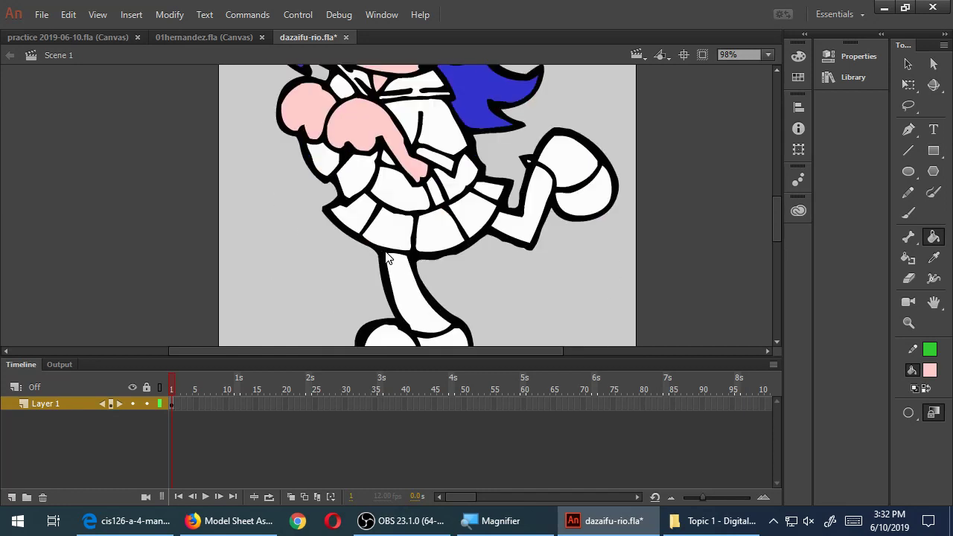
scroll(412, 224, "up", 3)
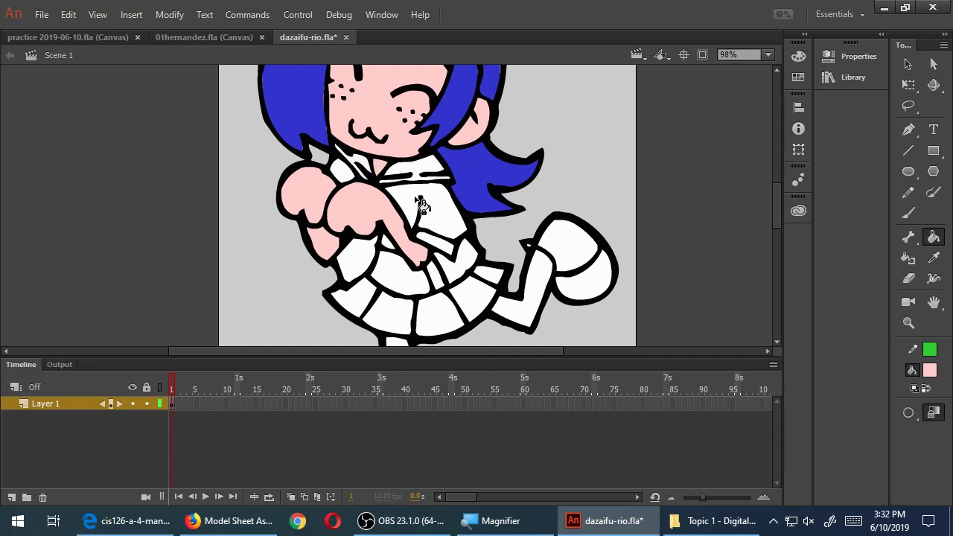
left_click(534, 296)
scroll(539, 295, "down", 3)
scroll(521, 283, "down", 3)
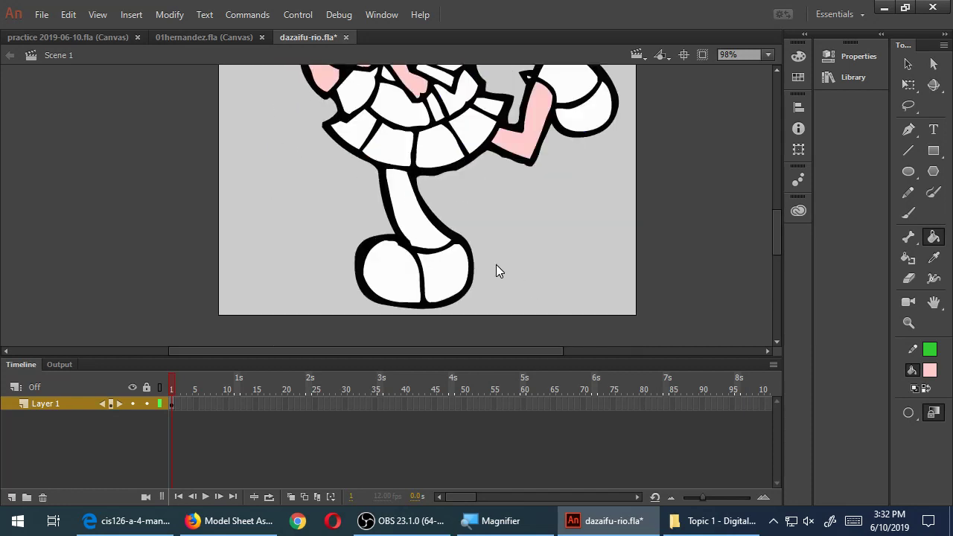
left_click(426, 231)
scroll(511, 235, "up", 3)
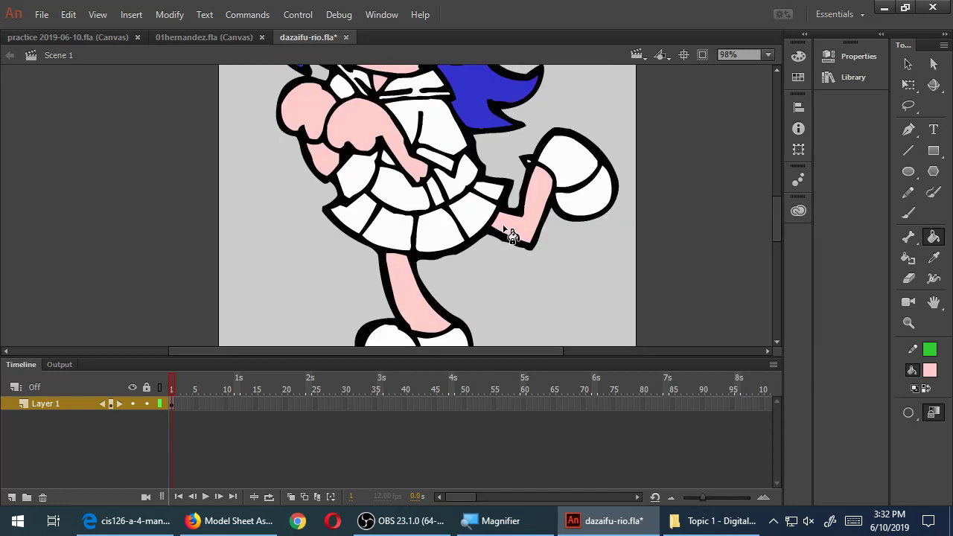
Recolour the hair and the ponytail with red-orange #CC3300
scroll(511, 236, "up", 6)
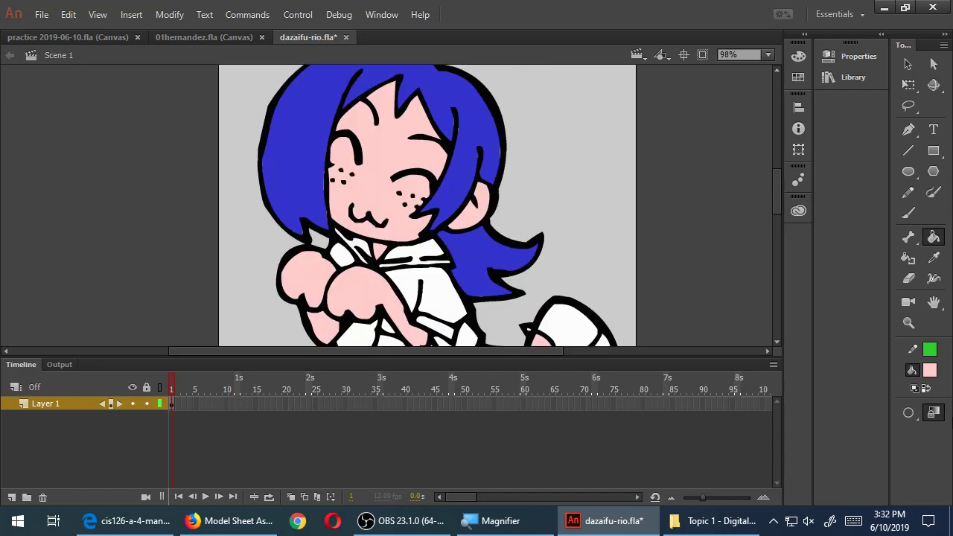
left_click(930, 370)
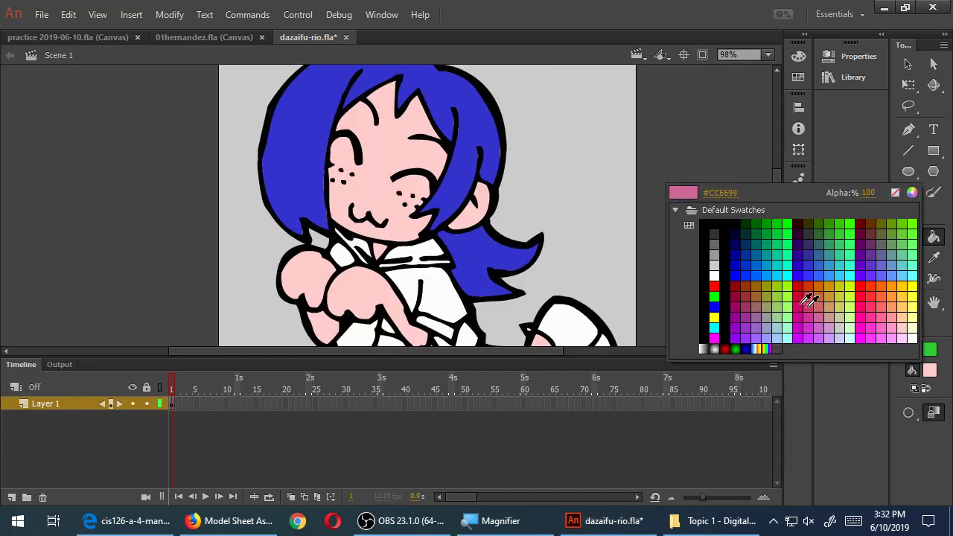
left_click(771, 275)
left_click(929, 372)
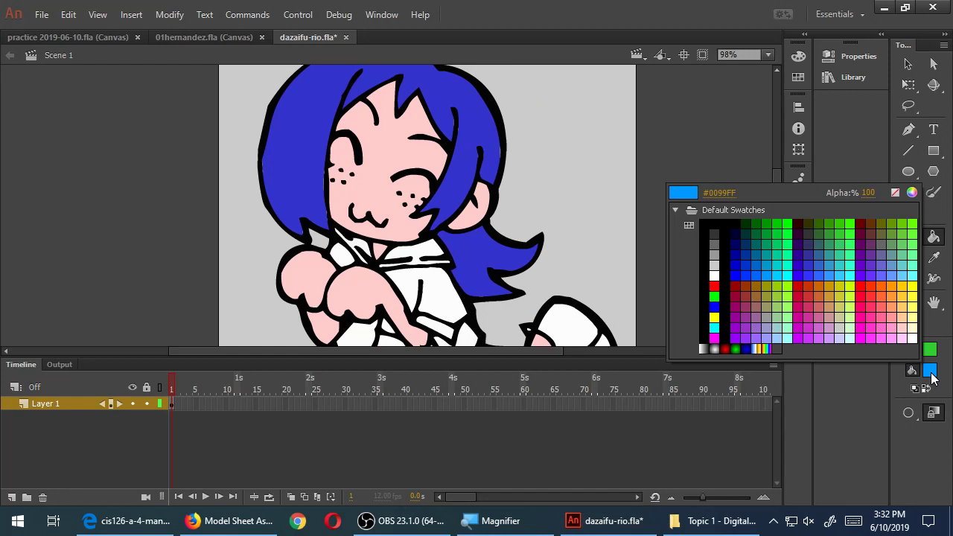
left_click(810, 282)
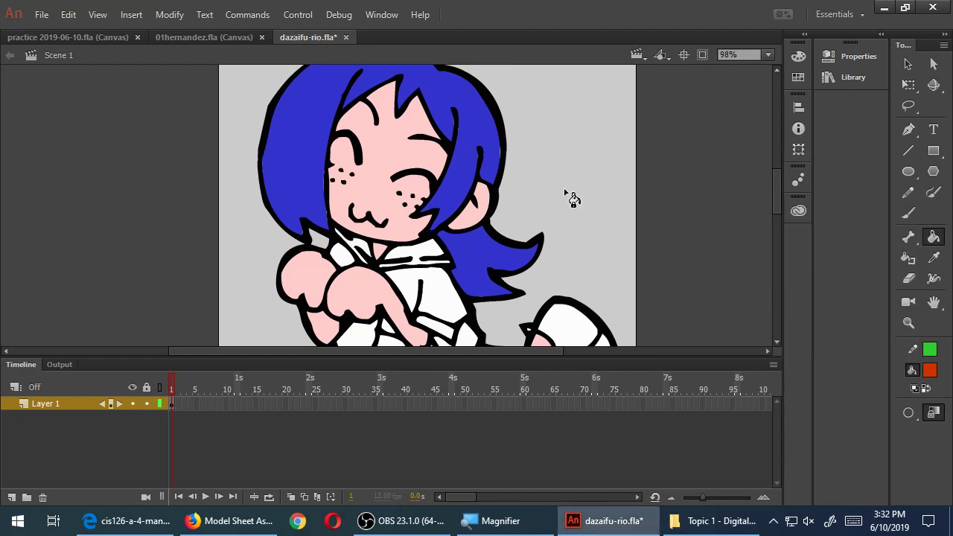
left_click(489, 146)
left_click(493, 257)
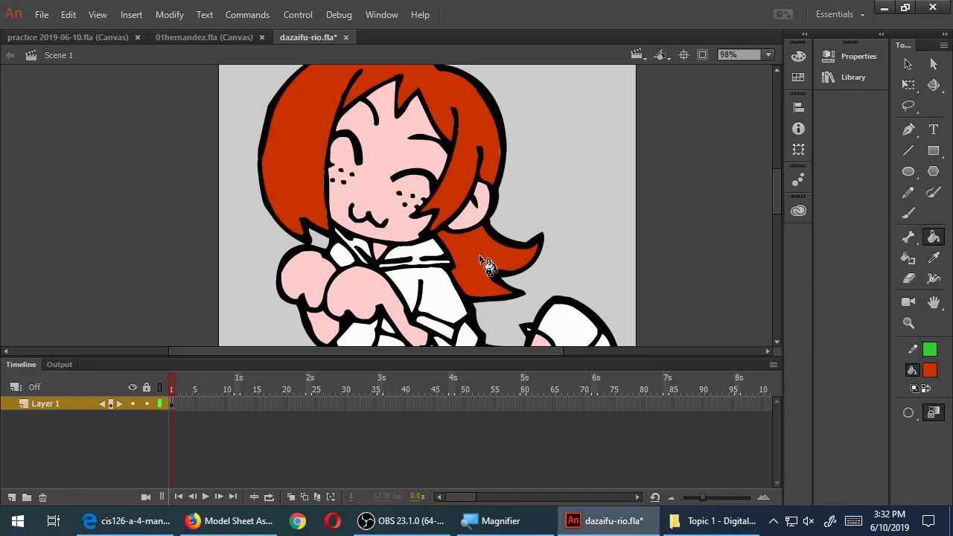
Fill the main areas of the character's top and sleeves with bright blue #0099FF
left_click(929, 371)
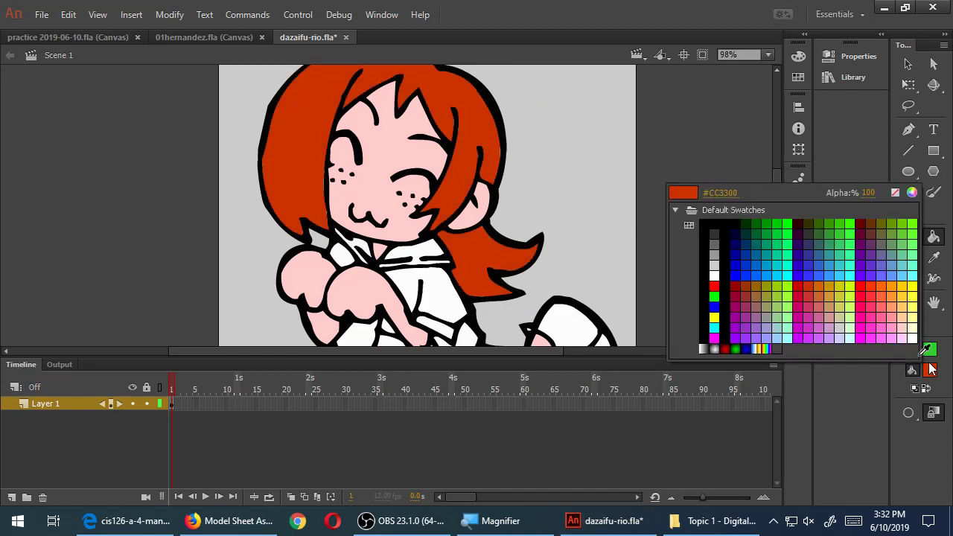
left_click(765, 277)
scroll(596, 316, "down", 3)
left_click(435, 221)
left_click(470, 262)
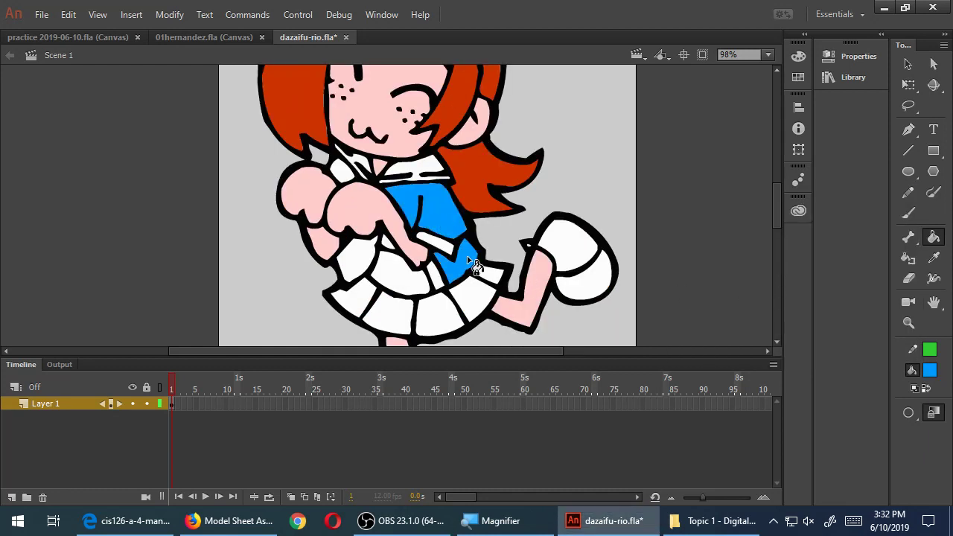
left_click(372, 259)
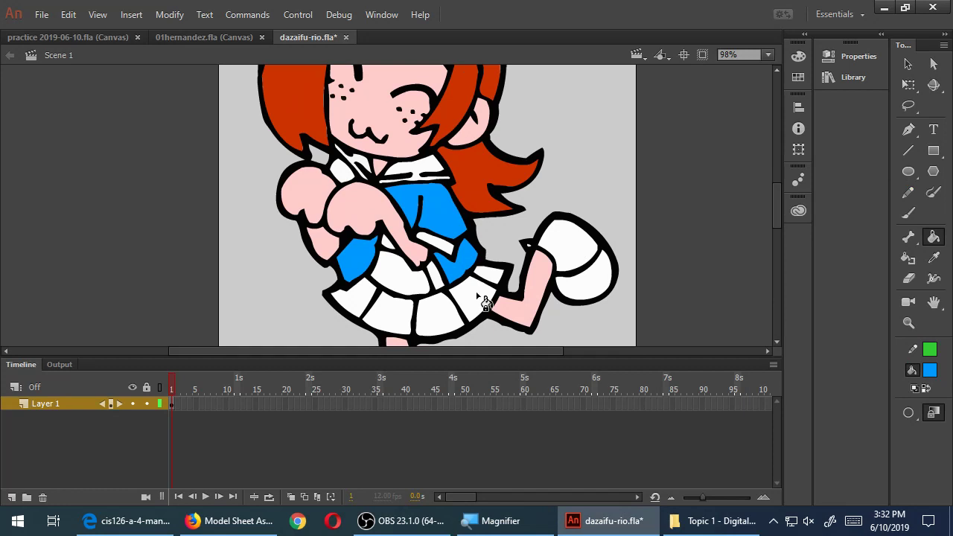
Fill all the pleats of the skirt with the same bright blue
left_click(490, 286)
left_click(486, 302)
left_click(441, 314)
left_click(394, 319)
left_click(354, 302)
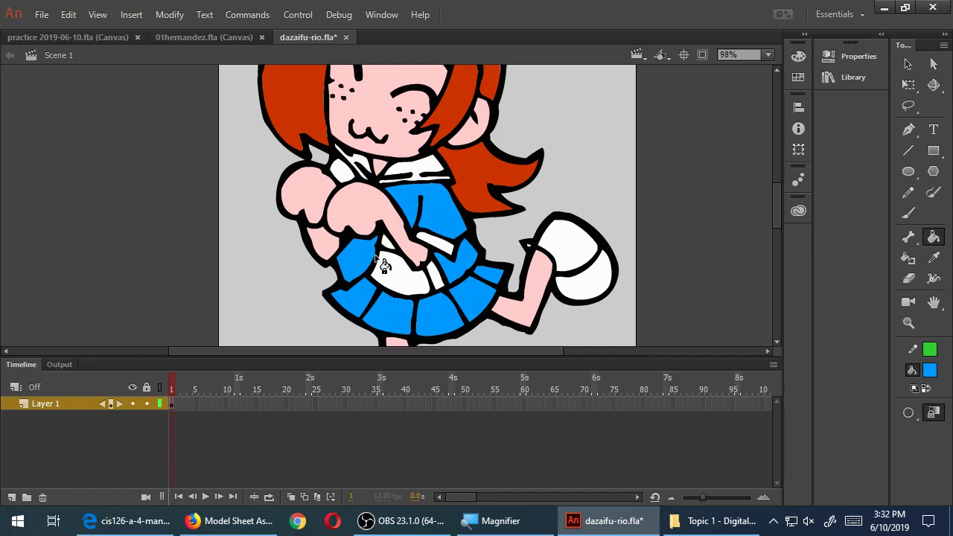
Fill both sides of the sailor collar and the white waist area with the same bright blue
left_click(422, 176)
left_click(371, 169)
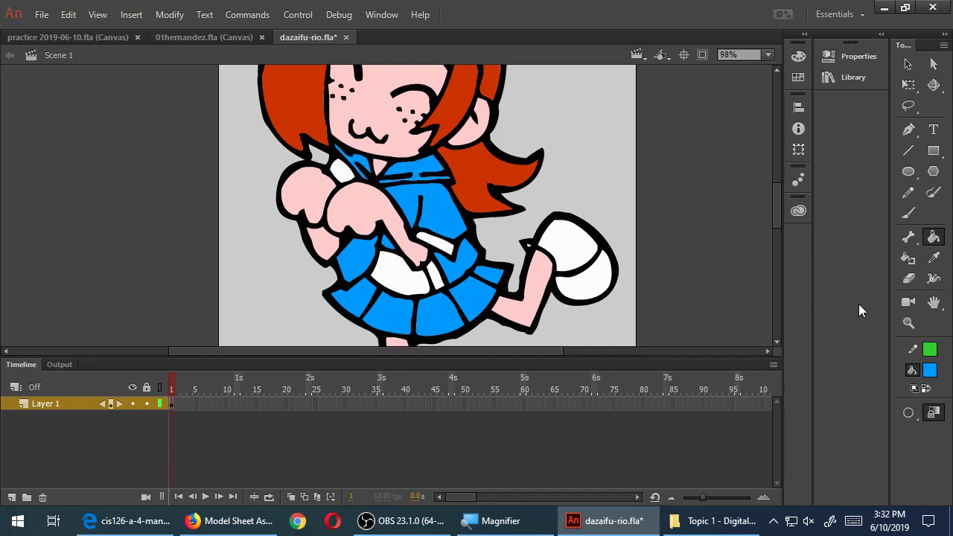
left_click(419, 287)
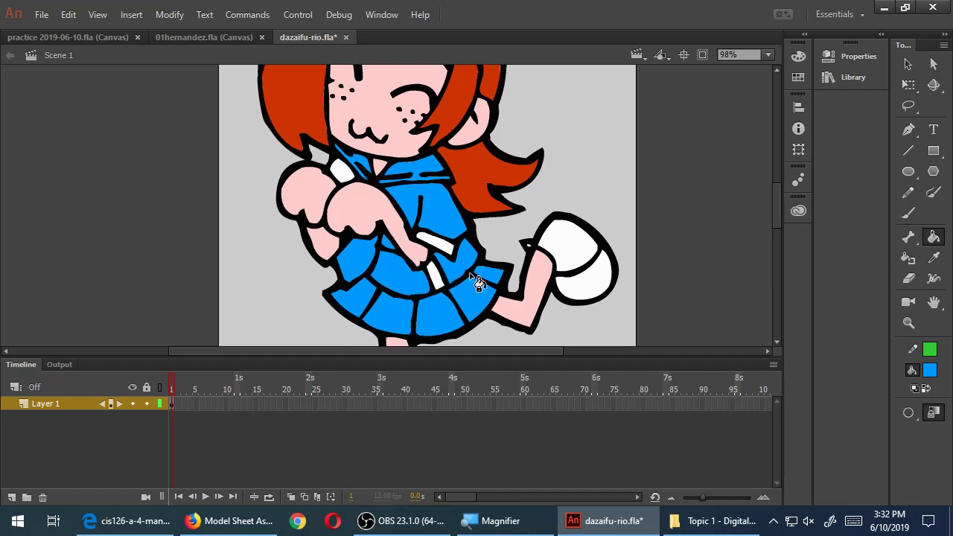
Fill both parts of each of the character's two shoes with brown
scroll(471, 279, "down", 5)
left_click(930, 370)
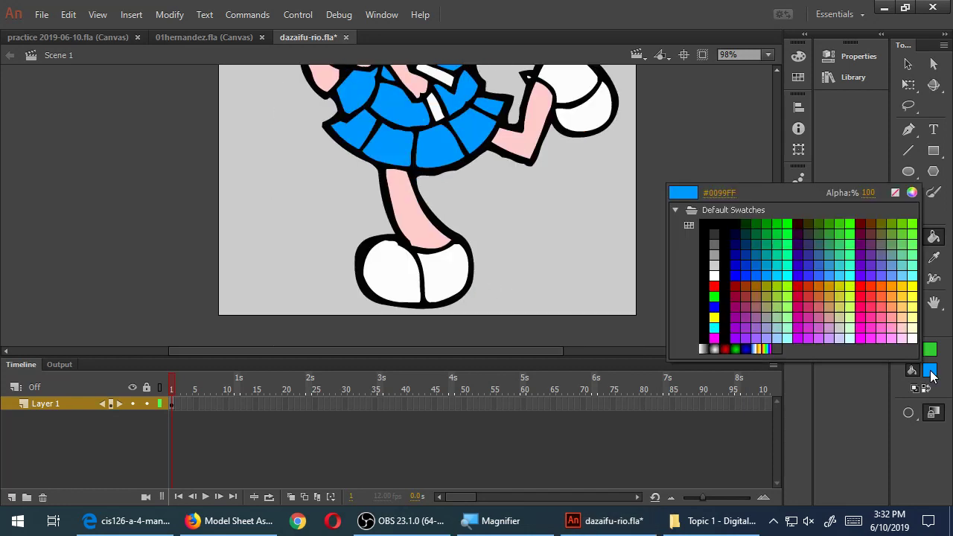
left_click(758, 287)
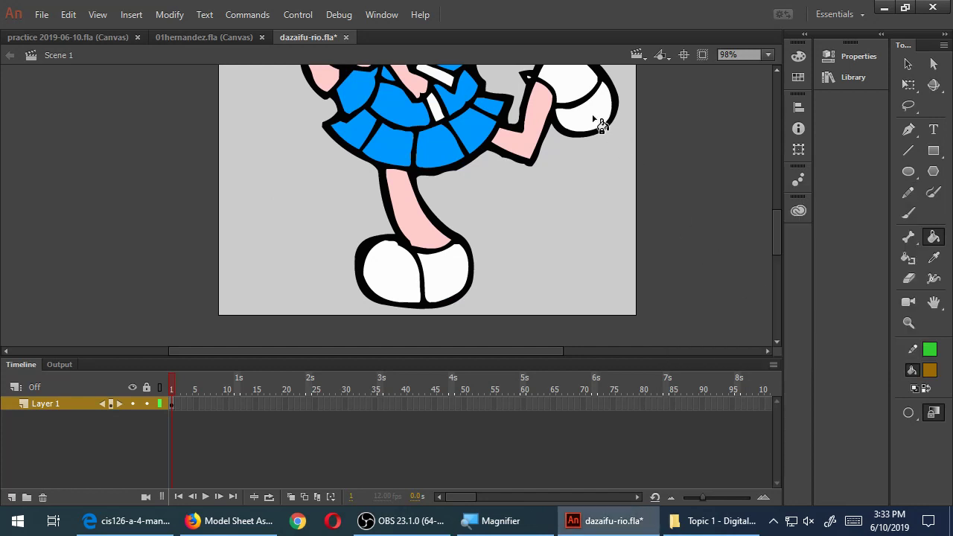
left_click(585, 94)
left_click(580, 88)
left_click(451, 274)
left_click(410, 277)
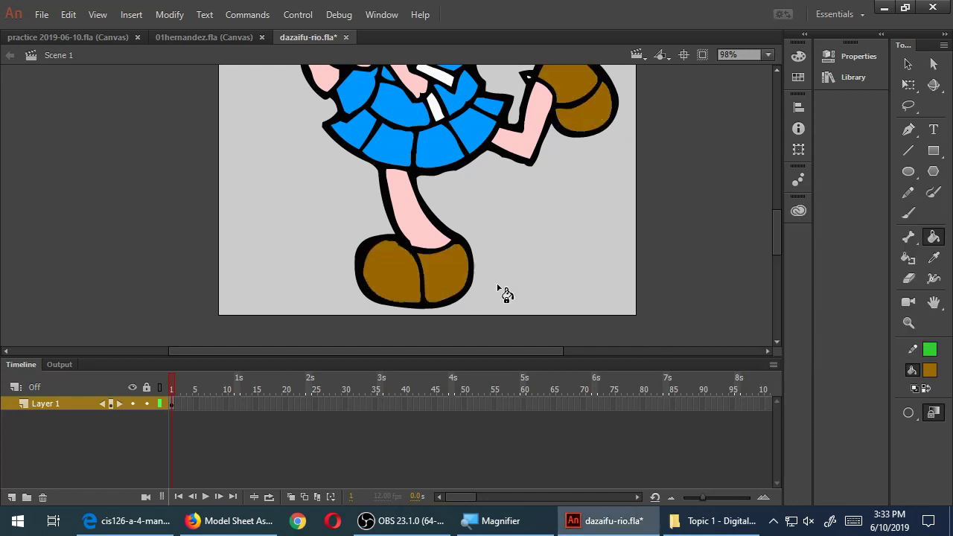
Sample the outfit's bright blue and fill the remaining white piece of clothing beside the raised hands
scroll(580, 313, "up", 5)
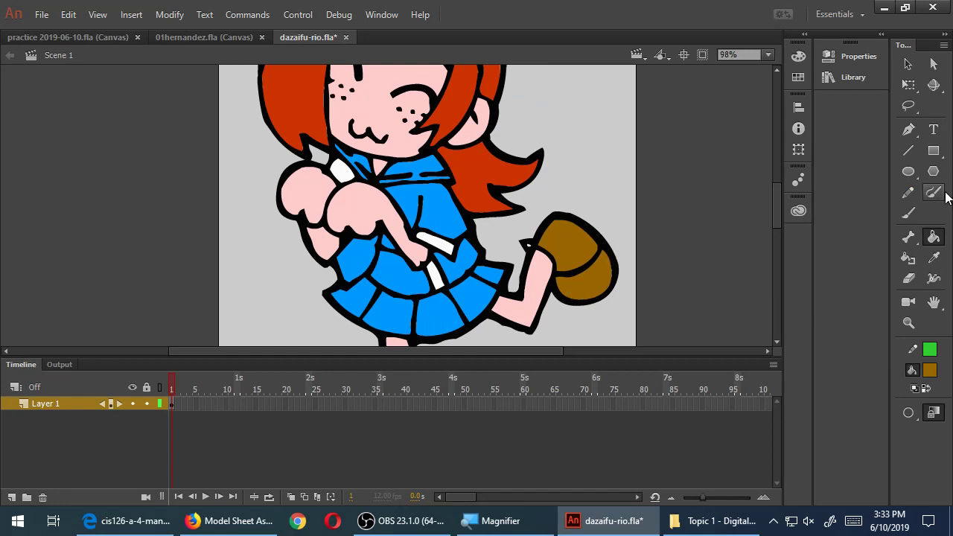
left_click(934, 257)
left_click(408, 189)
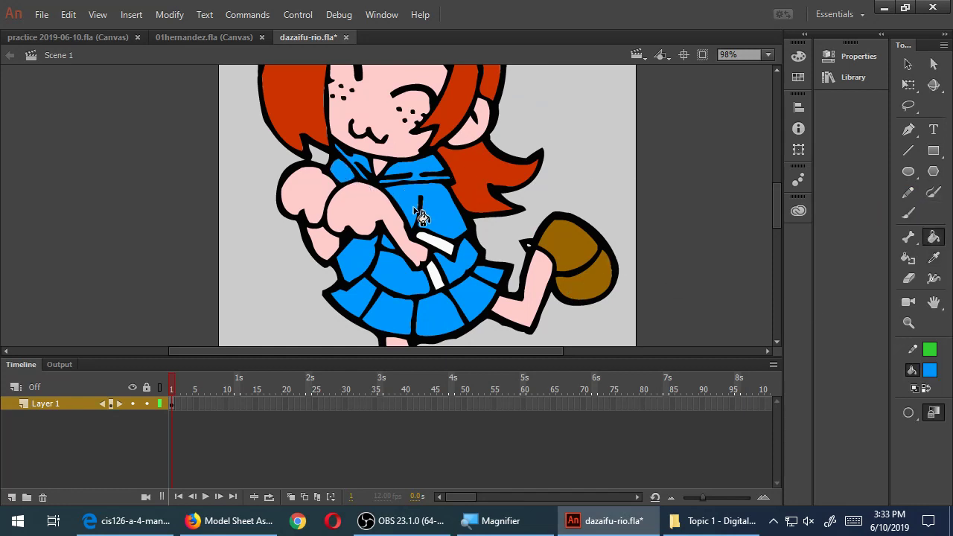
Save the drawing and show the whole character without the surrounding panels
scroll(421, 216, "up", 3)
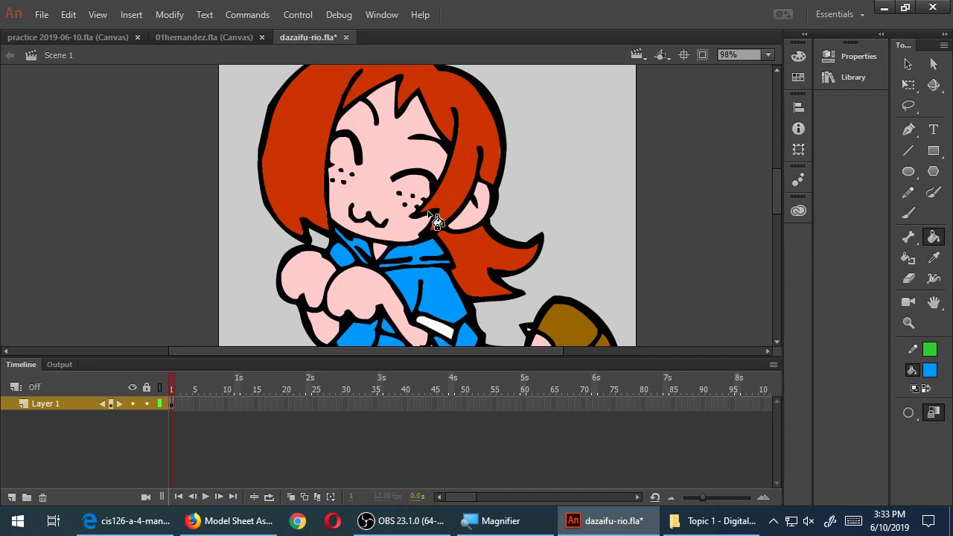
key("F4")
key("ctrl+s")
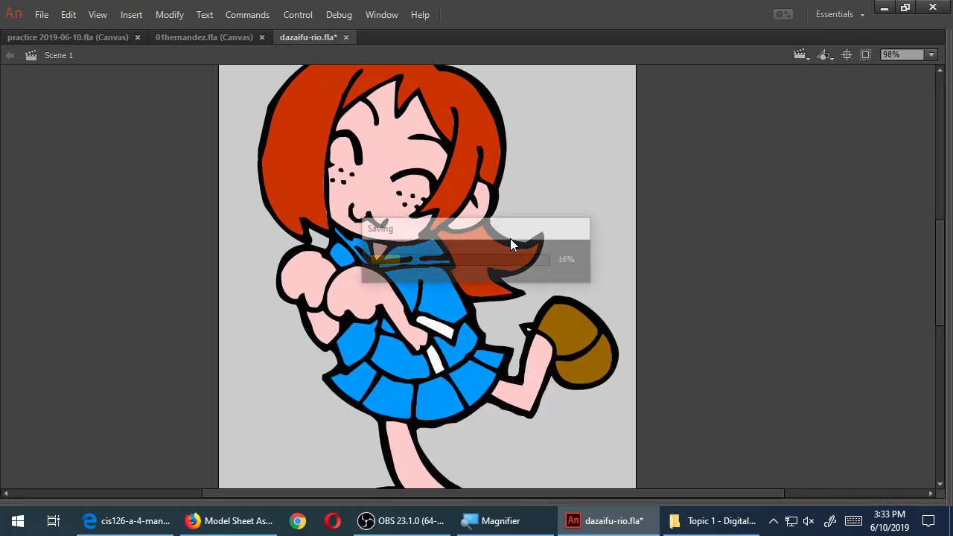
key("h")
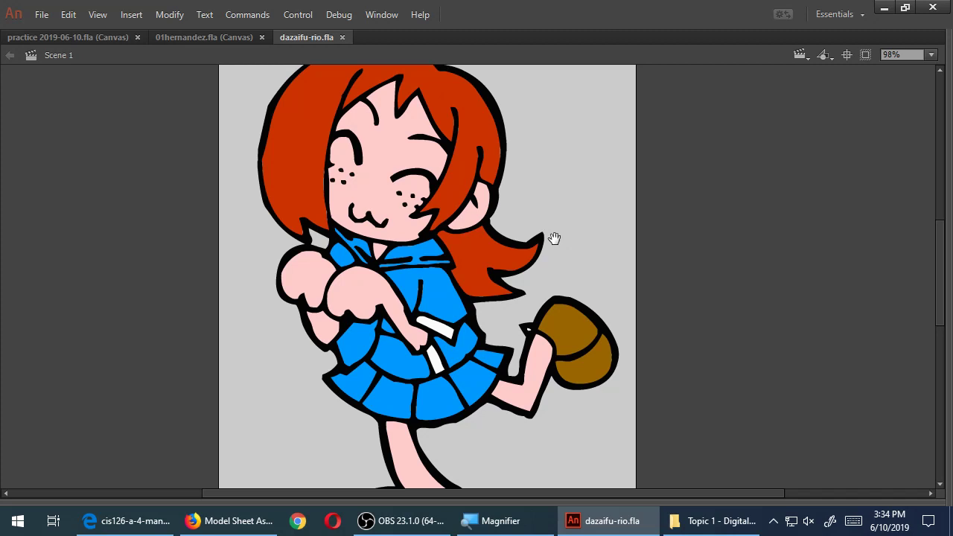
key("ctrl+minus")
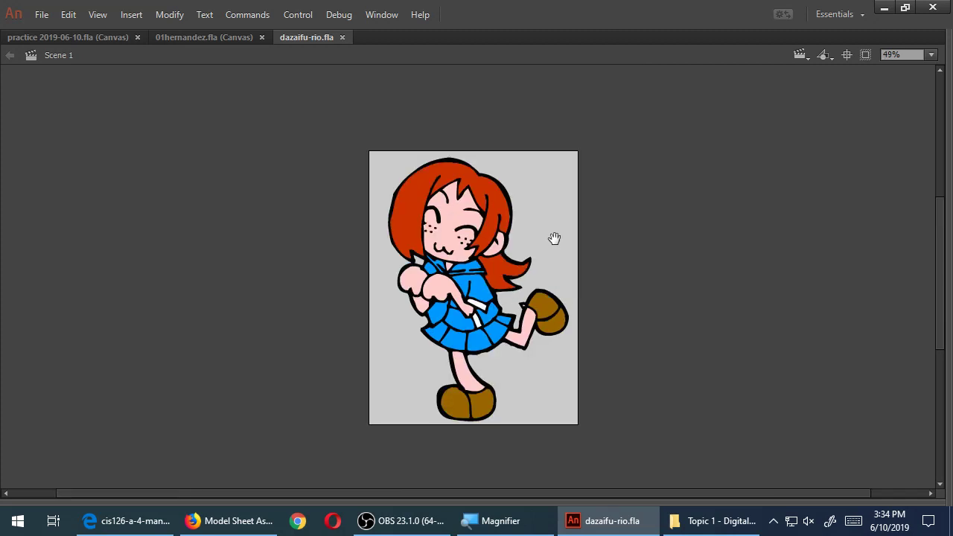
Set up the Pencil tool with a yellow stroke in Smooth mode, with the panels restored
key("F4")
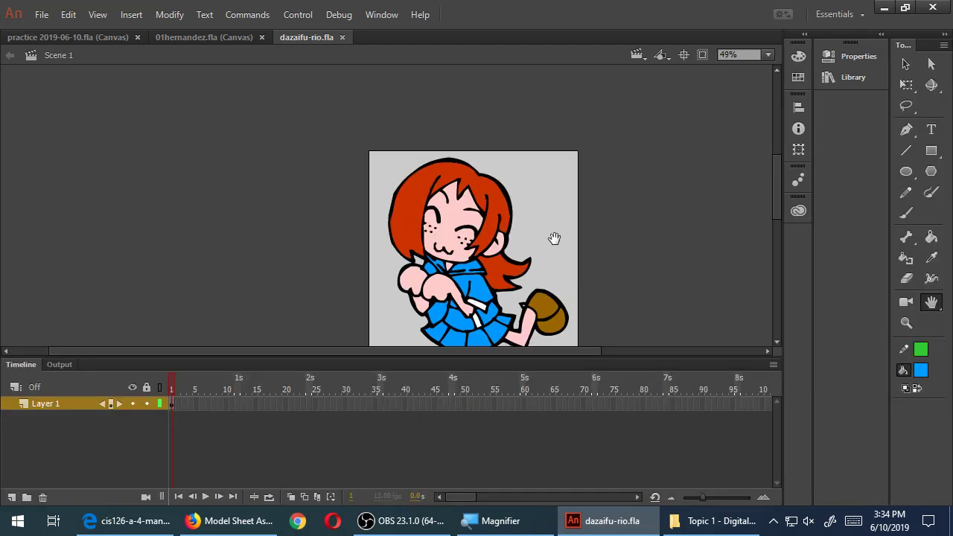
left_click(905, 195)
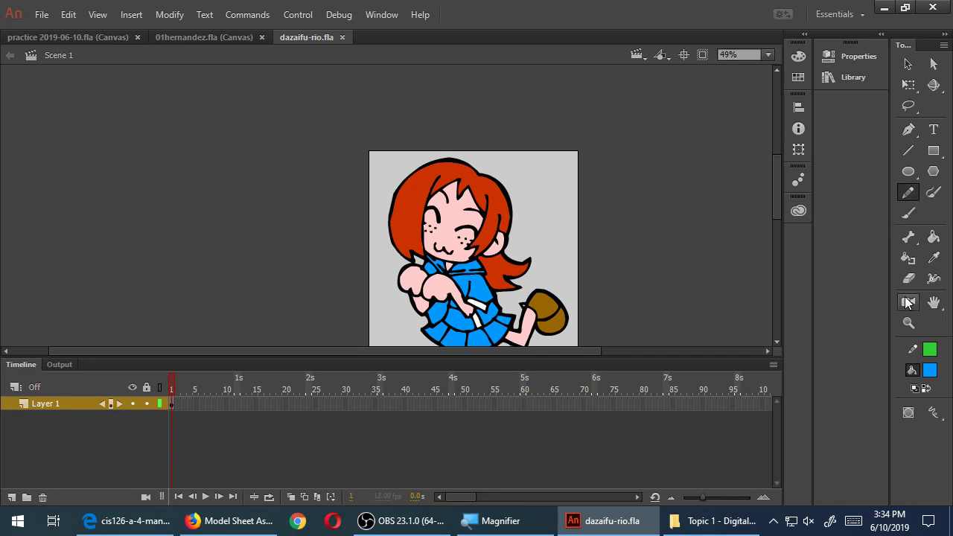
left_click(930, 351)
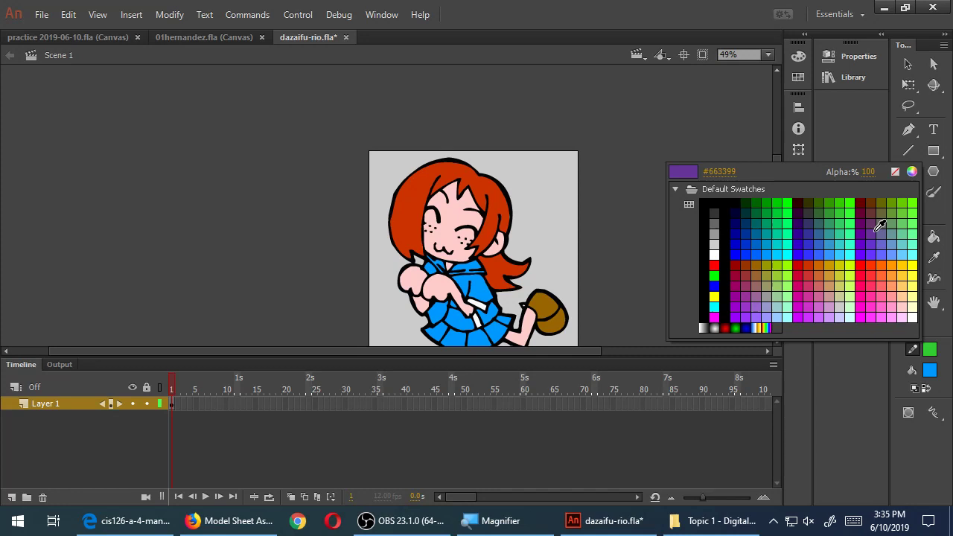
left_click(914, 266)
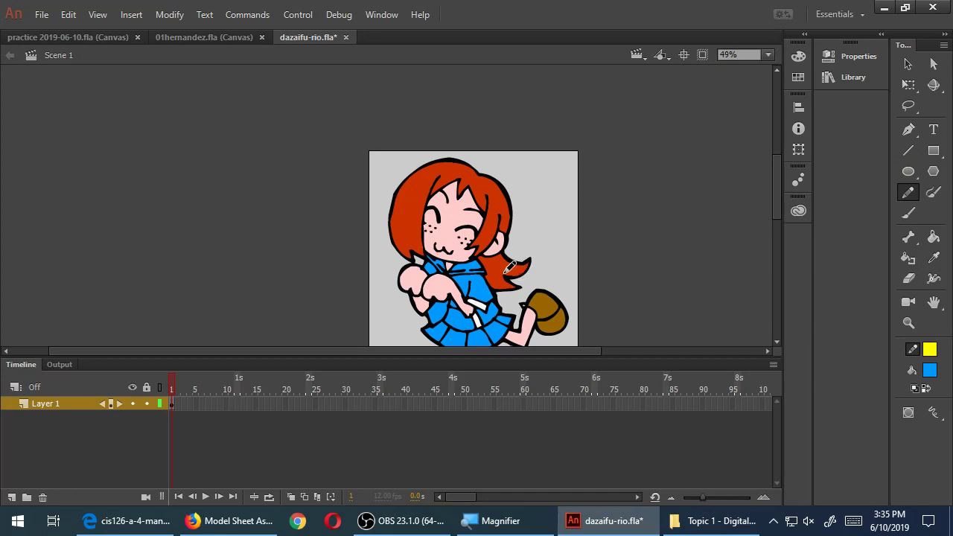
left_click(934, 412)
left_click(873, 426)
left_click(936, 416)
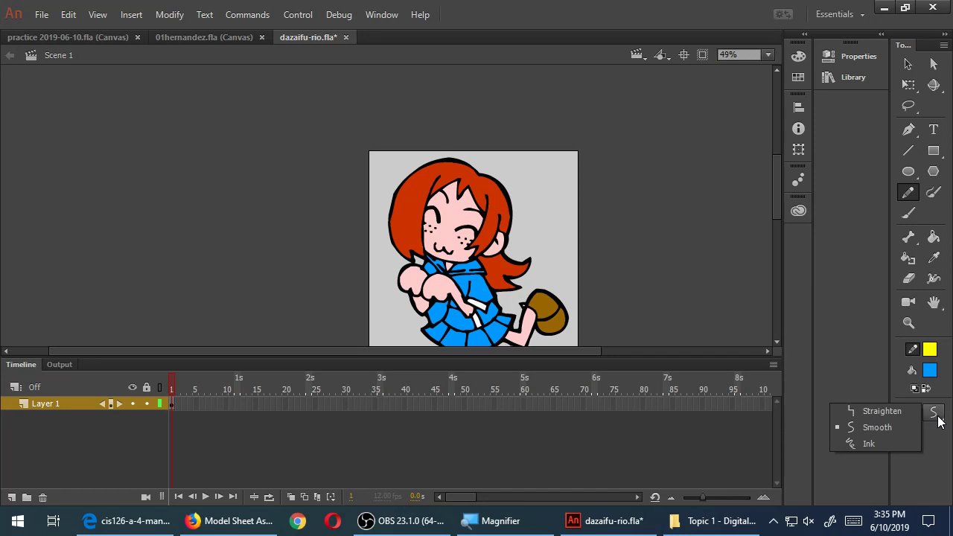
left_click(939, 422)
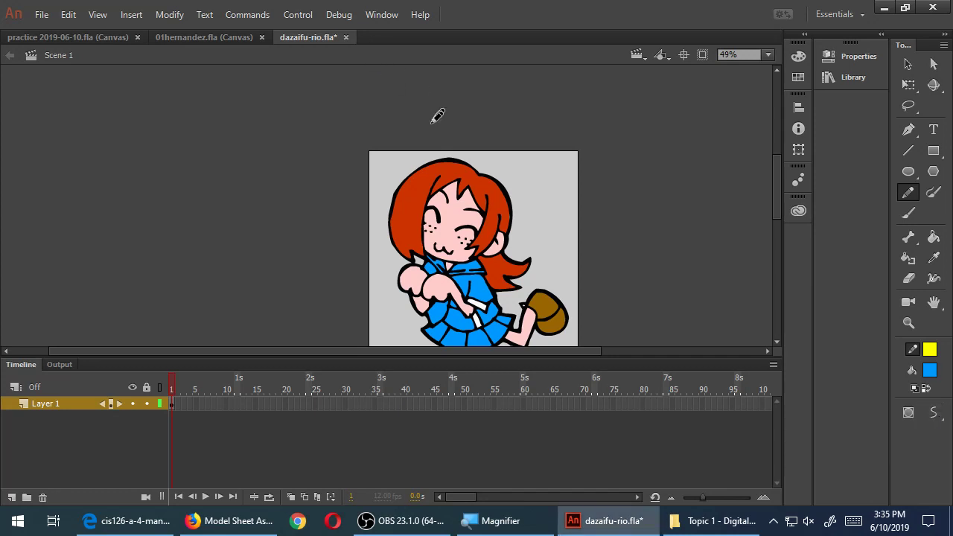
Draw yellow shading guide lines through the large side lock of hair to the collar and along the outer arm to the skirt
mouse_move(431, 148)
left_mouse_down()
mouse_move(412, 185)
mouse_move(416, 223)
mouse_move(400, 220)
mouse_move(421, 234)
left_mouse_up()
key("ctrl+equal")
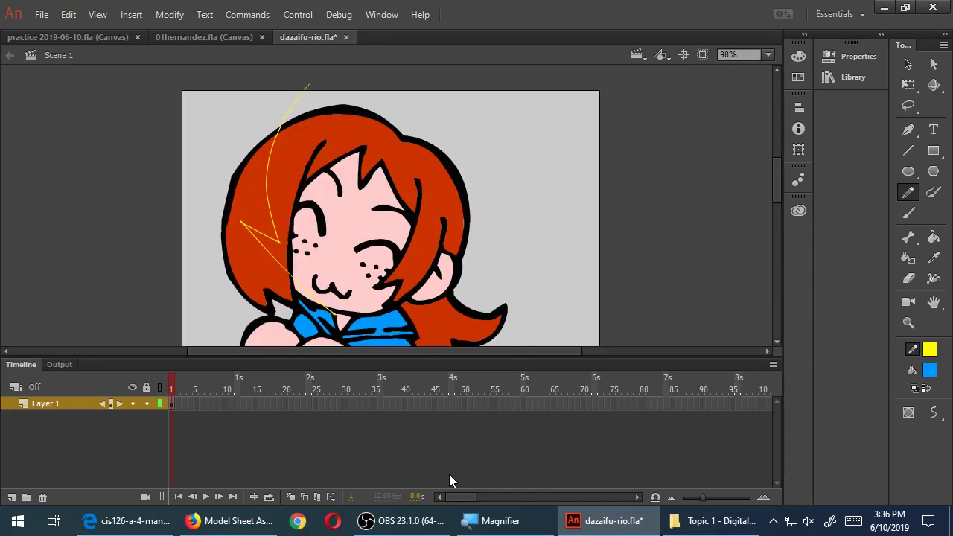
scroll(379, 298, "down", 5)
scroll(380, 298, "left", 3)
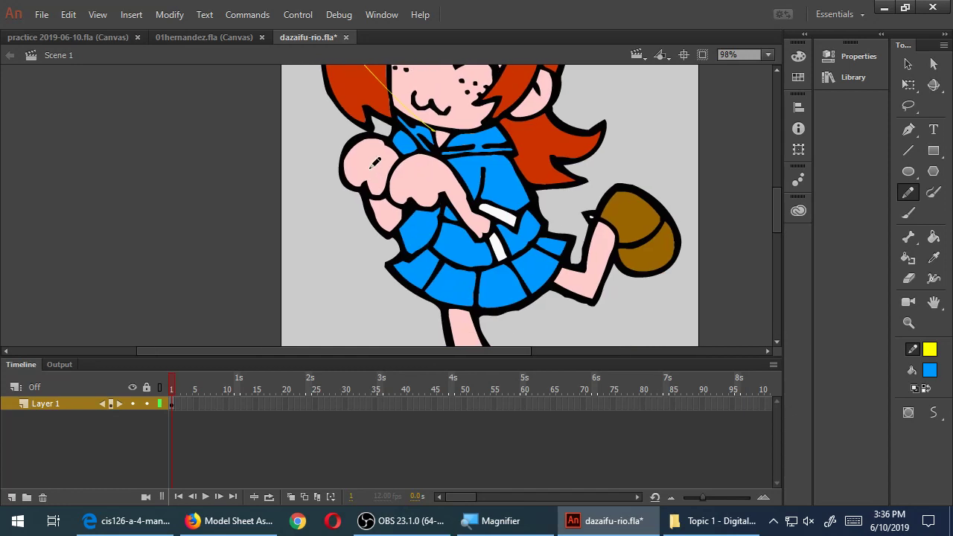
mouse_move(377, 130)
left_mouse_down()
mouse_move(365, 175)
mouse_move(402, 262)
left_mouse_up()
Draw yellow shading guide lines down the standing leg and across its shoe
left_click_drag(496, 296, 503, 222)
mouse_move(456, 197)
left_mouse_down()
mouse_move(464, 229)
mouse_move(469, 212)
mouse_move(490, 296)
mouse_move(545, 369)
left_mouse_up()
key("ctrl+z")
left_click_drag(594, 298, 601, 245)
mouse_move(460, 212)
left_mouse_down()
mouse_move(474, 252)
mouse_move(585, 307)
left_mouse_up()
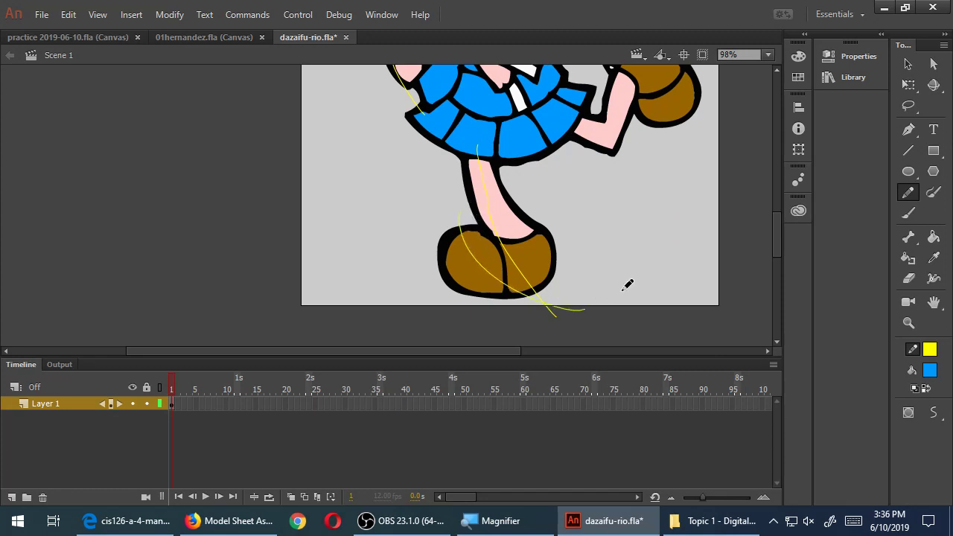
Draw yellow shading guide lines along the hair on the ear side and in a zigzag above the bangs
mouse_move(590, 533)
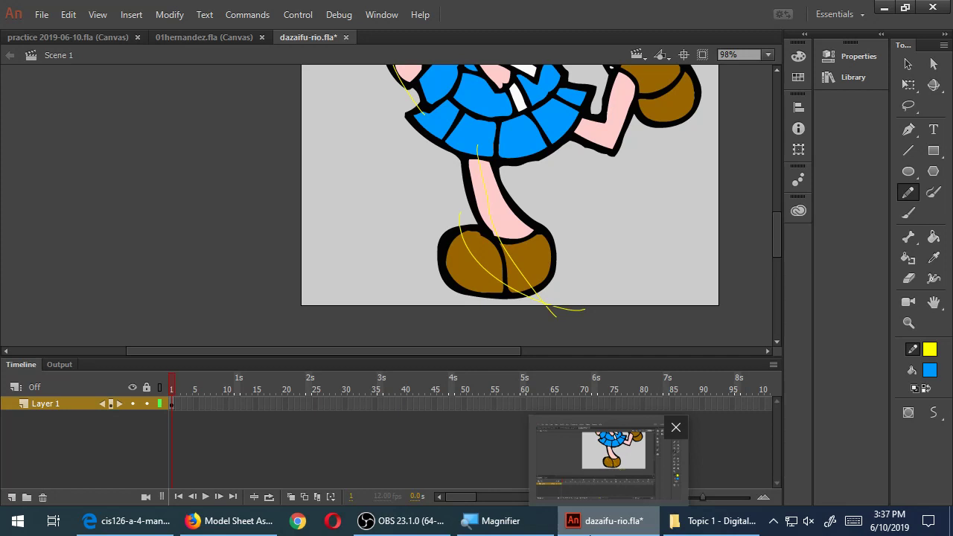
left_click_drag(517, 127, 542, 259)
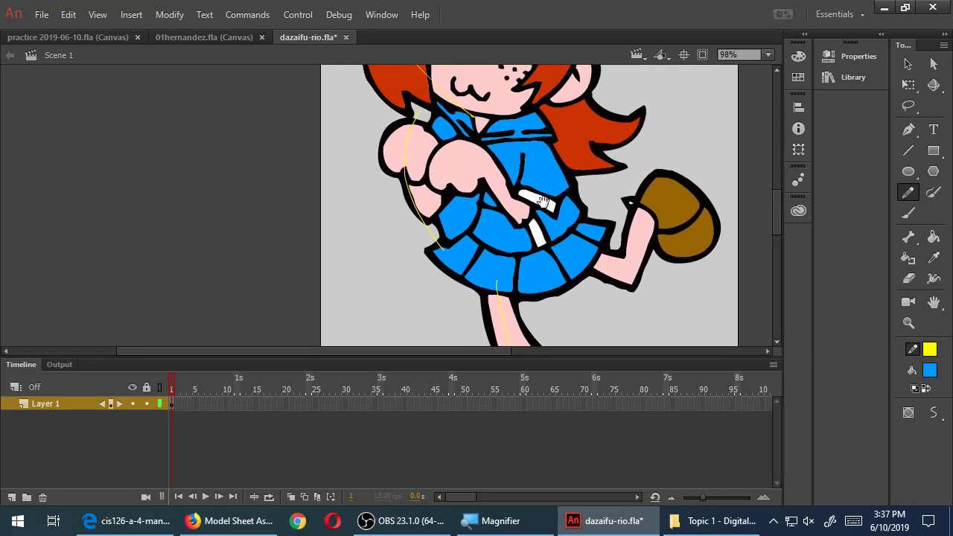
left_click_drag(536, 167, 543, 235)
left_click_drag(535, 133, 548, 227)
left_click_drag(568, 161, 578, 178)
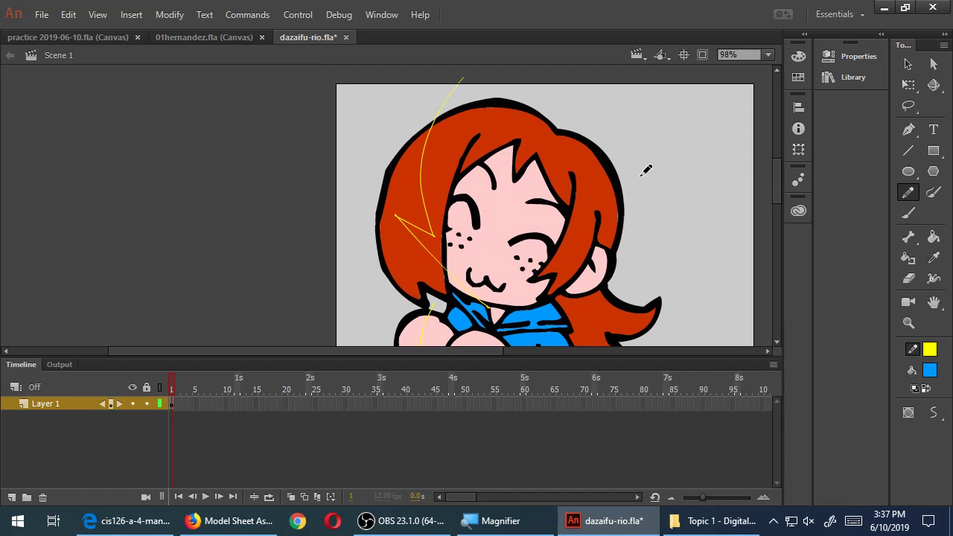
mouse_move(574, 177)
left_mouse_down()
mouse_move(586, 174)
mouse_move(566, 261)
mouse_move(536, 313)
left_mouse_up()
mouse_move(590, 257)
left_mouse_down()
mouse_move(605, 179)
mouse_move(598, 129)
mouse_move(580, 111)
left_mouse_up()
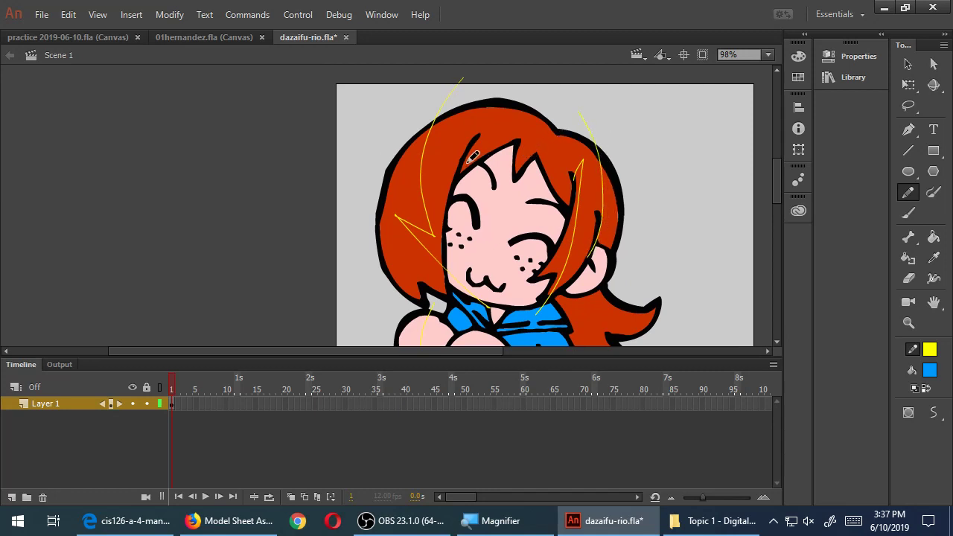
mouse_move(460, 172)
left_mouse_down()
mouse_move(498, 130)
mouse_move(491, 156)
mouse_move(520, 126)
mouse_move(520, 167)
mouse_move(543, 142)
mouse_move(581, 204)
left_mouse_up()
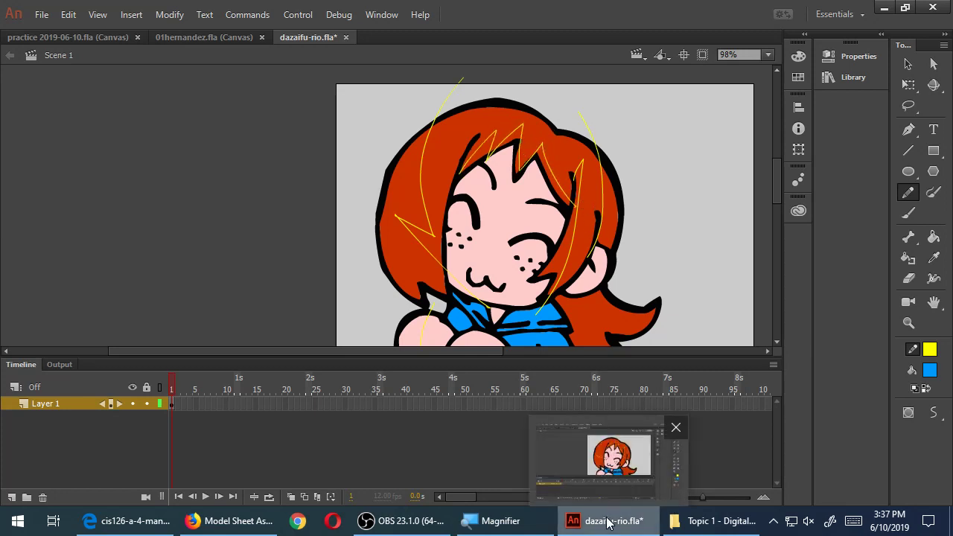
Sample the hair's red-orange, lower its brightness to a dark reddish brown, and fill the hair behind the ear and the ponytail
left_click(933, 258)
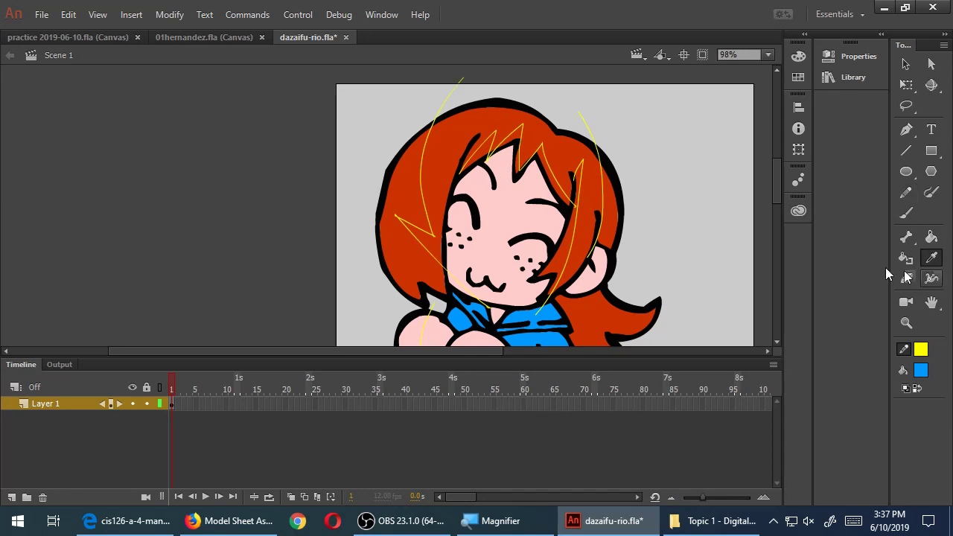
left_click(595, 188)
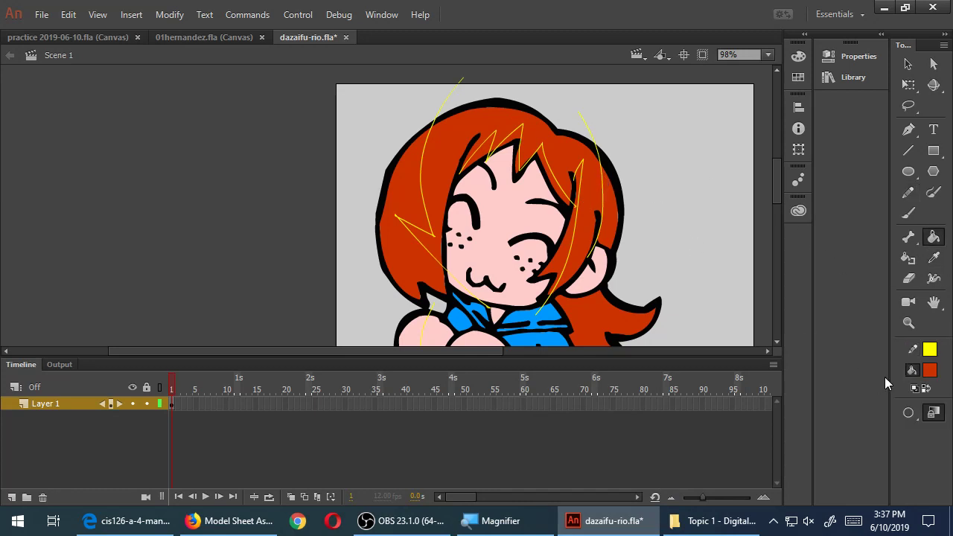
left_click(931, 371)
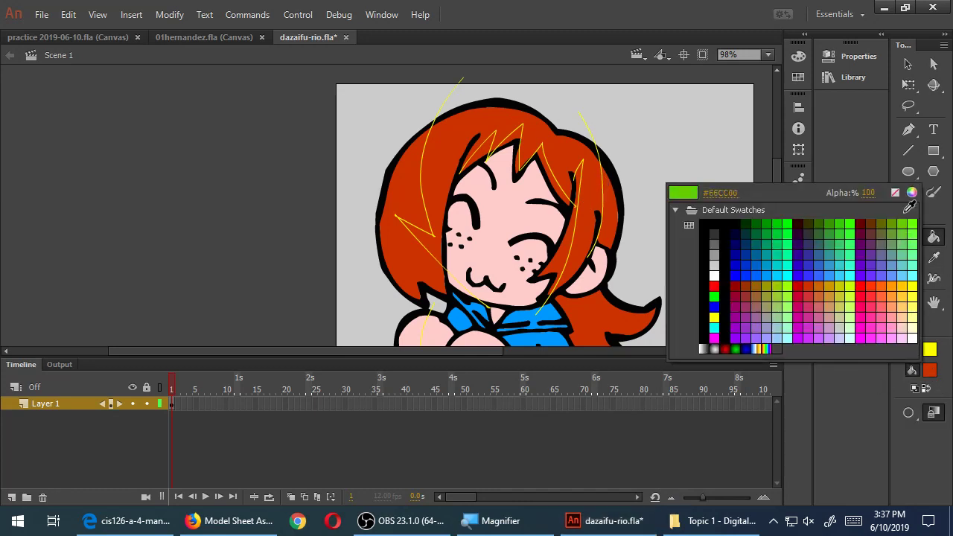
left_click(913, 193)
left_click_drag(662, 153, 815, 192)
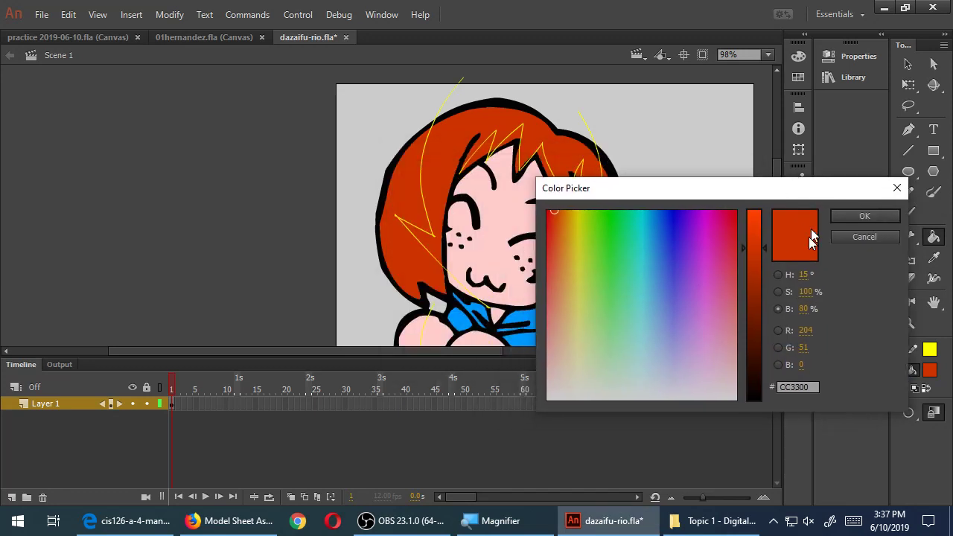
left_click(779, 291)
left_click(779, 310)
left_click_drag(770, 242, 767, 332)
left_click(864, 217)
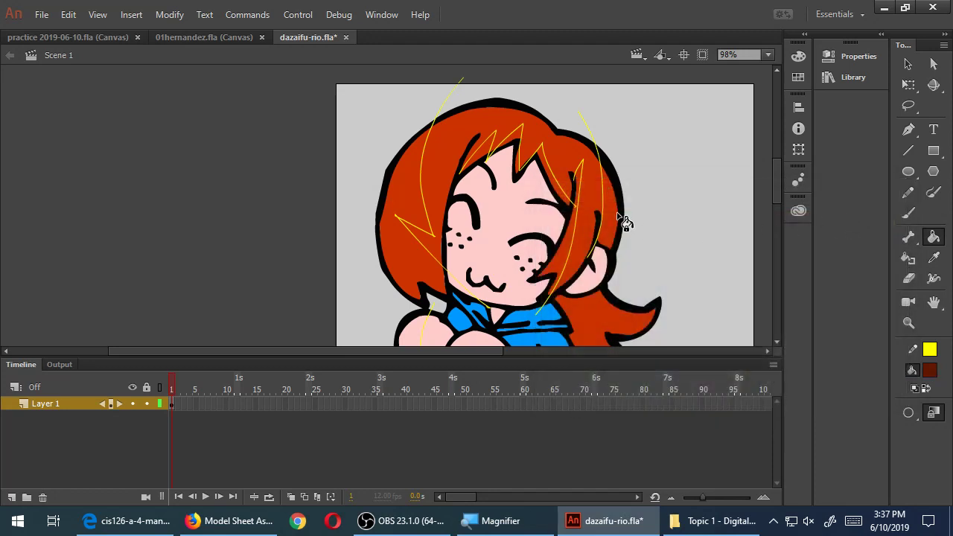
left_click(615, 216)
left_click(606, 322)
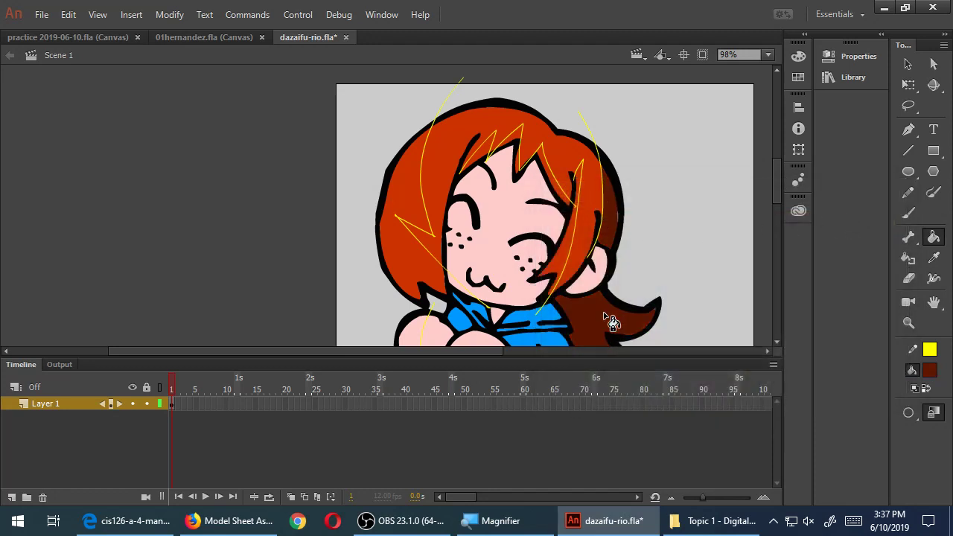
Collapse the timeline to enlarge the workspace and bring the character's full head into view
left_click_drag(780, 176, 779, 183)
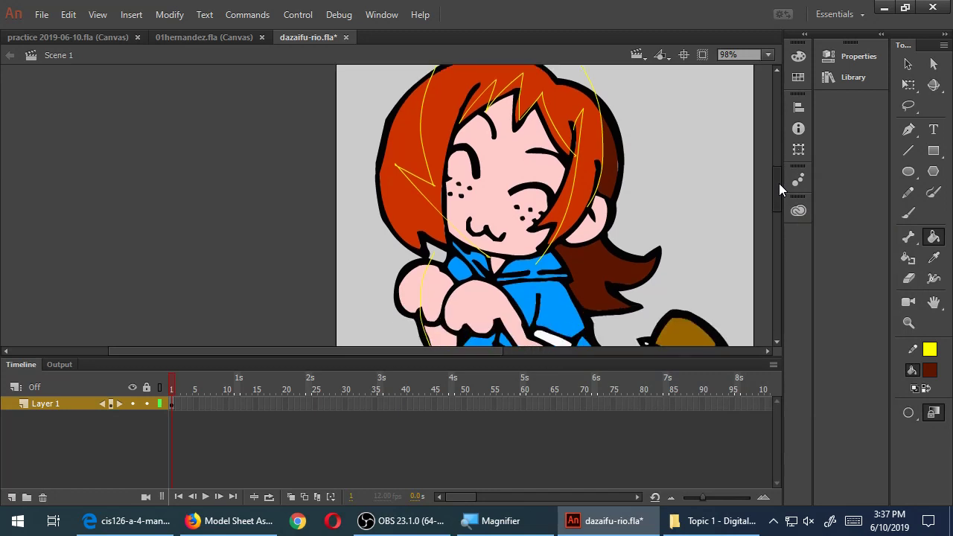
double_click(17, 364)
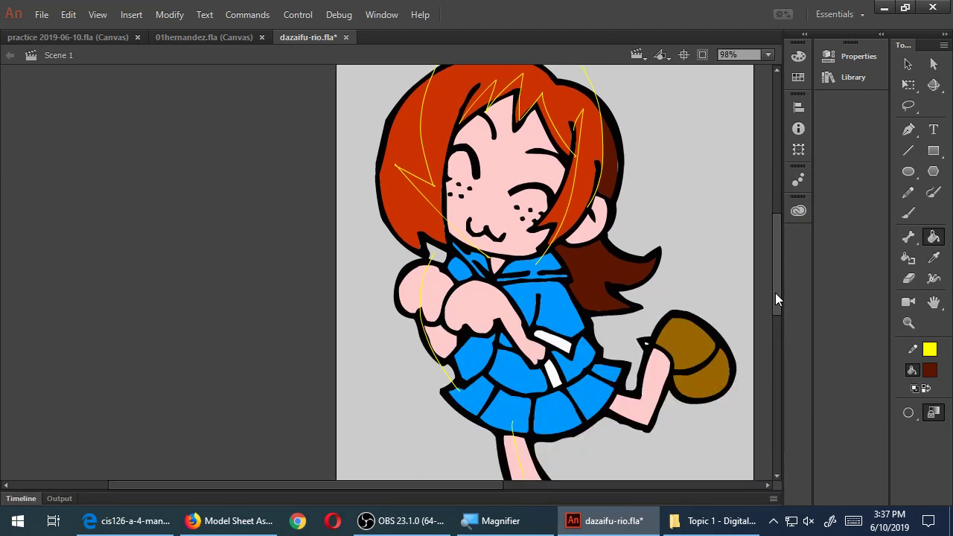
scroll(775, 293, "up", 2)
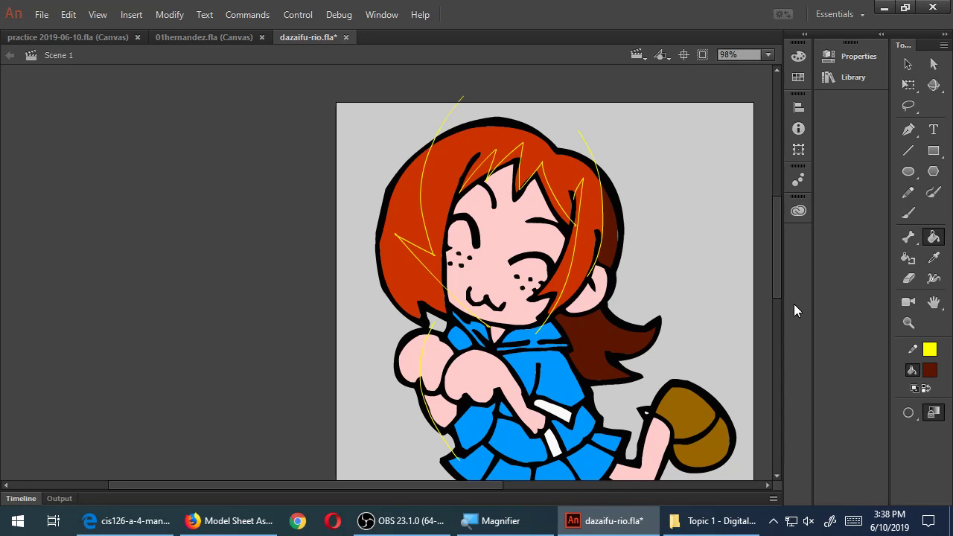
Sample the hair's red-orange #CC3300 again and reduce its saturation to make a lighter salmon fill colour
left_click(930, 373)
left_click(573, 173)
left_click(931, 372)
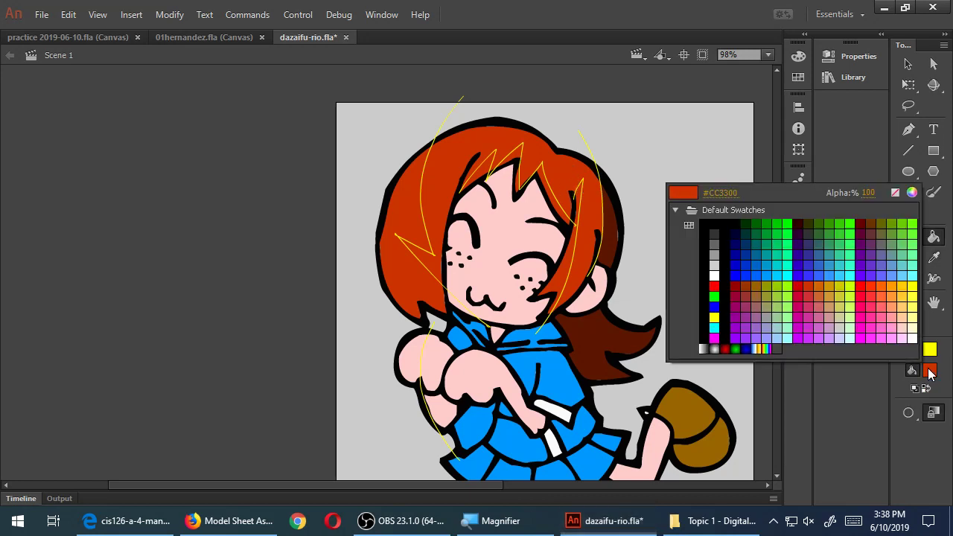
left_click(913, 192)
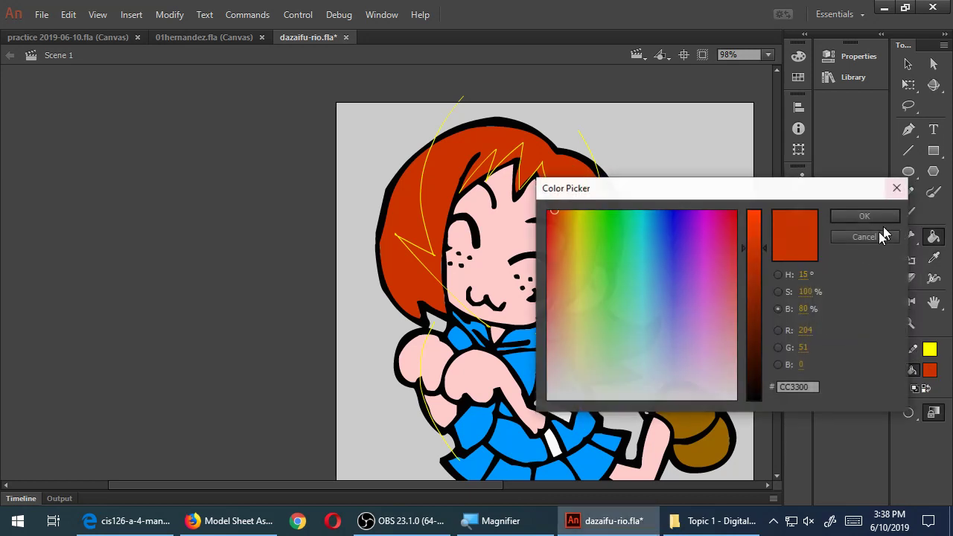
left_click(786, 291)
left_click_drag(766, 210, 761, 297)
left_click(847, 219)
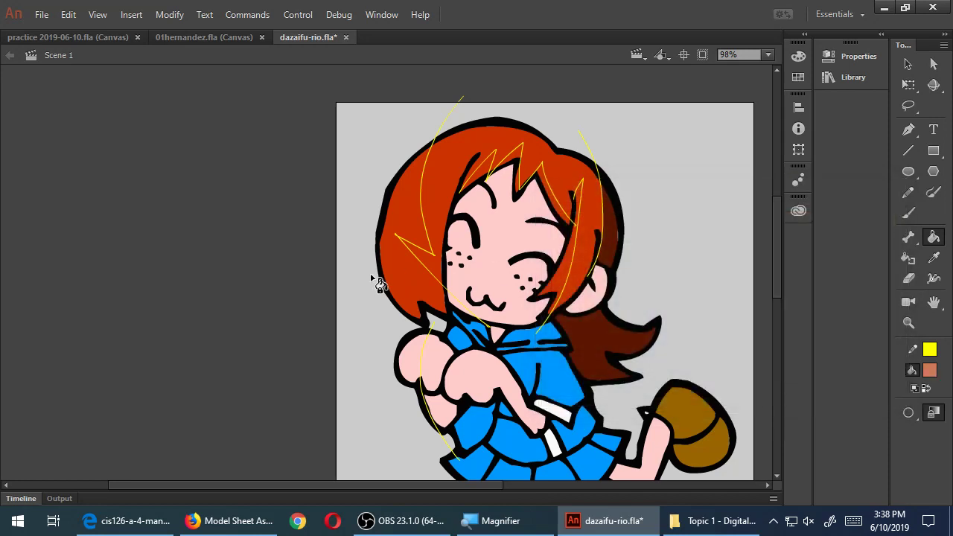
Fill the outer hair, the inner edge of the side lock and the bang tips with the salmon tone
left_click(417, 276)
left_click(566, 289)
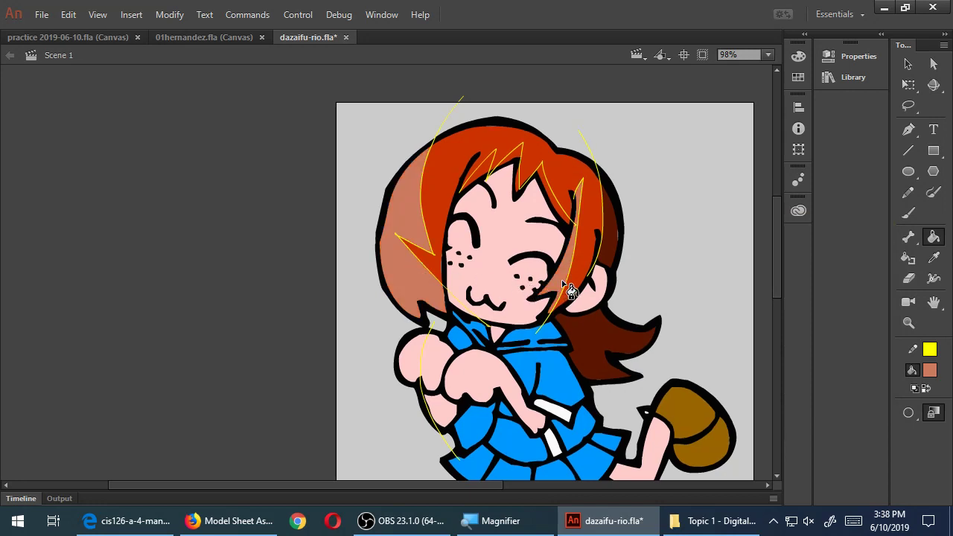
left_click(492, 168)
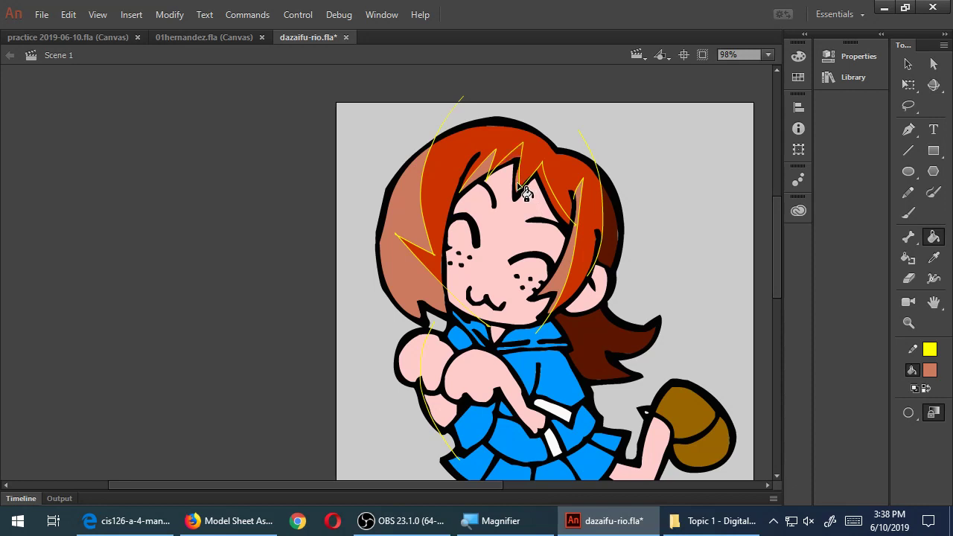
left_click(556, 210)
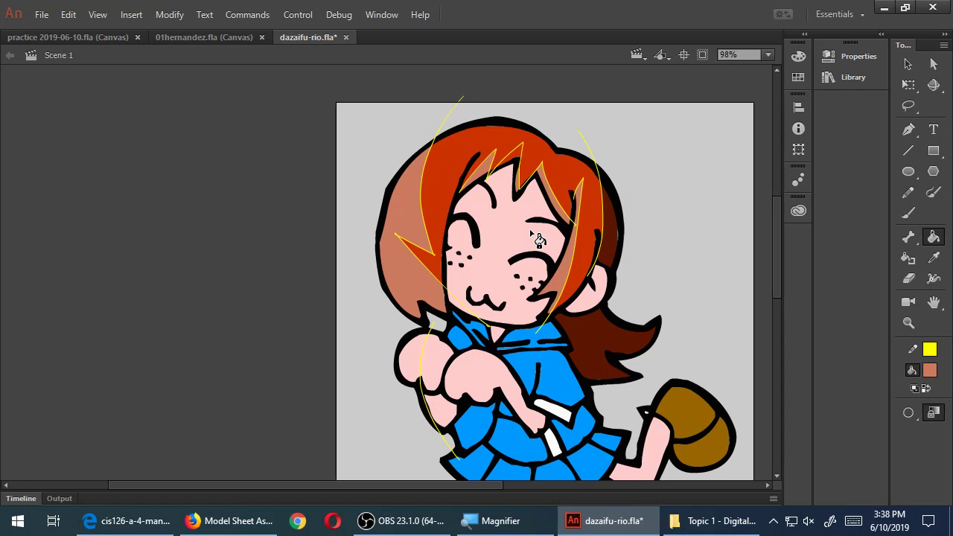
Draw yellow shading guide lines across the raised shoe, at the thigh below the skirt, and along the raised calf
key("y")
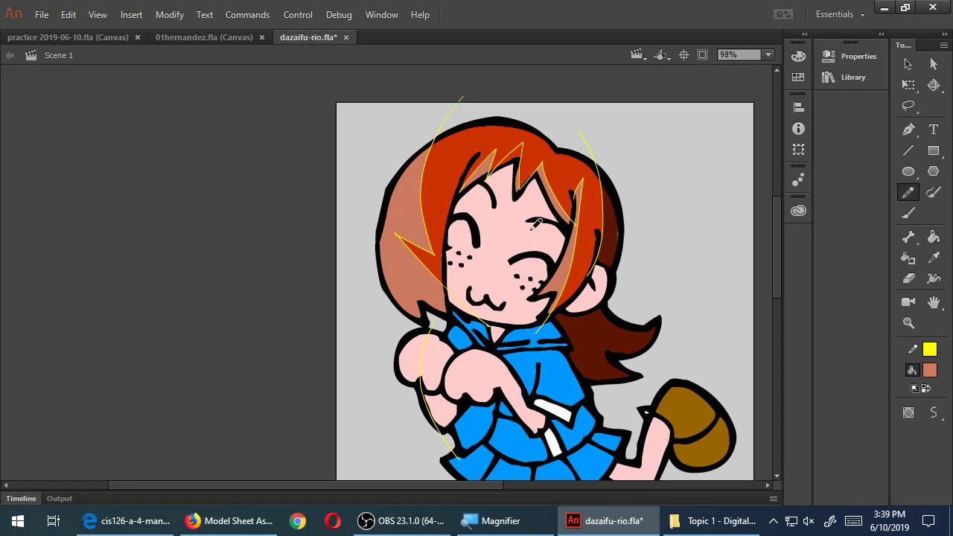
left_click_drag(663, 373, 626, 253)
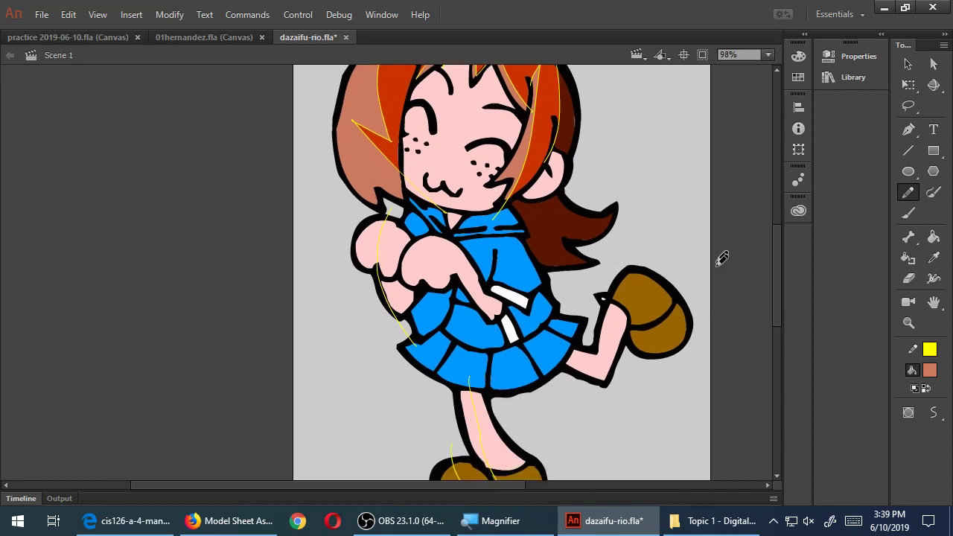
mouse_move(632, 314)
left_mouse_down()
mouse_move(659, 328)
mouse_move(701, 304)
left_mouse_up()
left_click_drag(564, 374, 590, 347)
left_click_drag(609, 380, 628, 307)
Draw yellow shading guide lines on the blue top's sleeve and below its collar, at the waist, and across the back skirt pleats
mouse_move(508, 238)
left_mouse_down()
mouse_move(526, 274)
mouse_move(522, 300)
left_mouse_up()
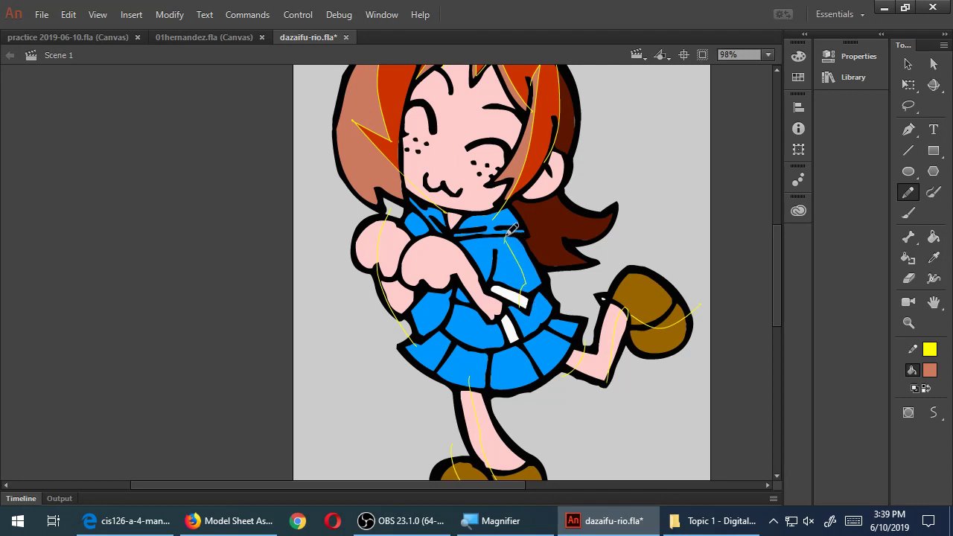
left_click_drag(452, 250, 526, 241)
left_click_drag(527, 307, 573, 306)
left_click_drag(524, 339, 590, 322)
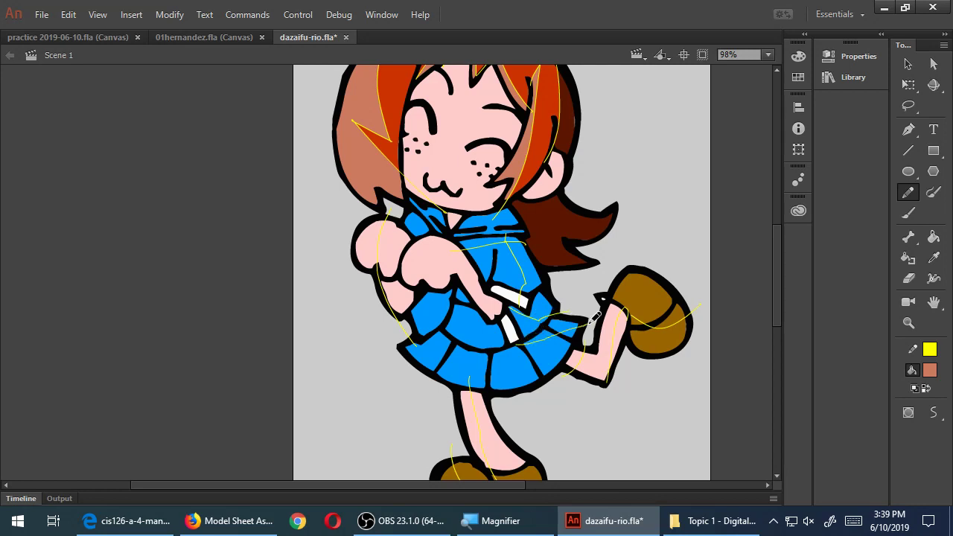
Sample the outfit's blue #0099FF, lower its brightness to a dark blue, and fill the sleeve's back edge with it
key("k")
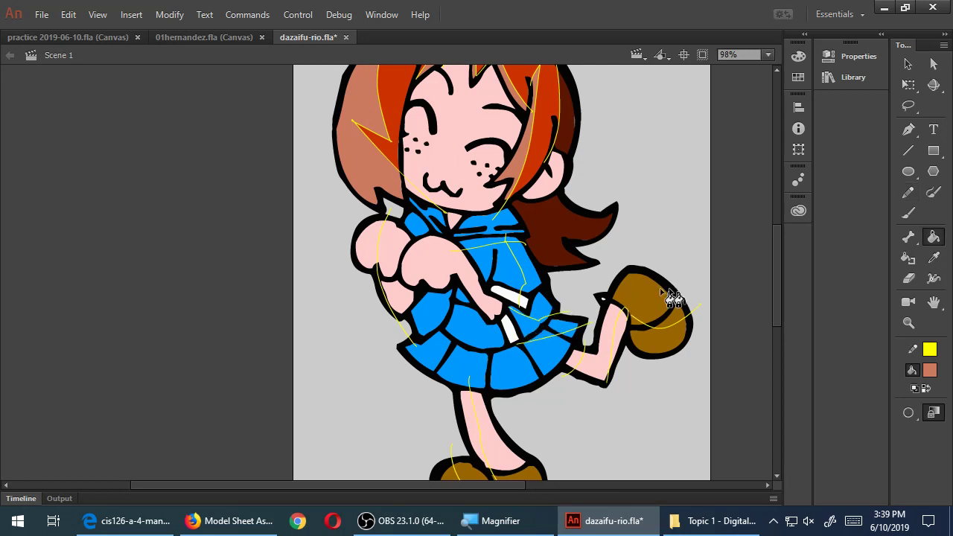
left_click(930, 370)
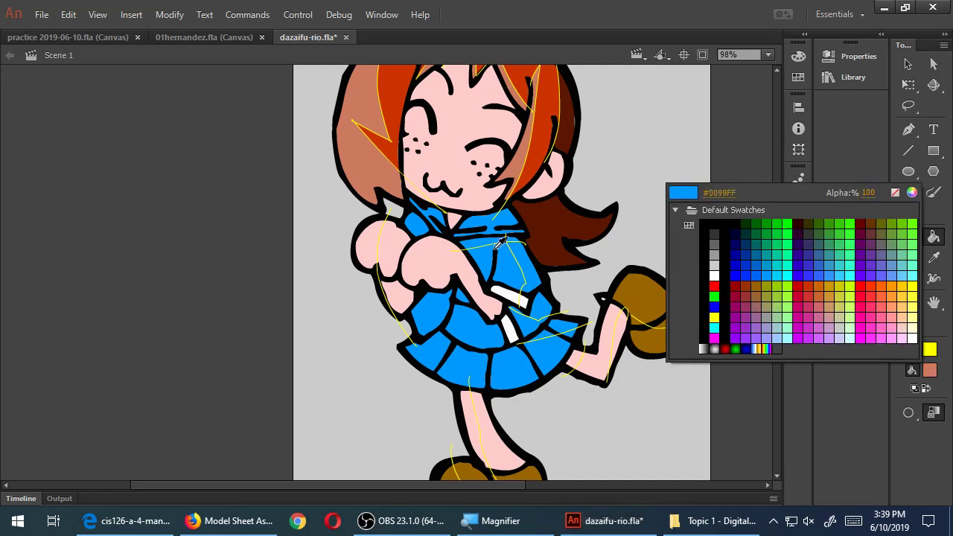
left_click(511, 275)
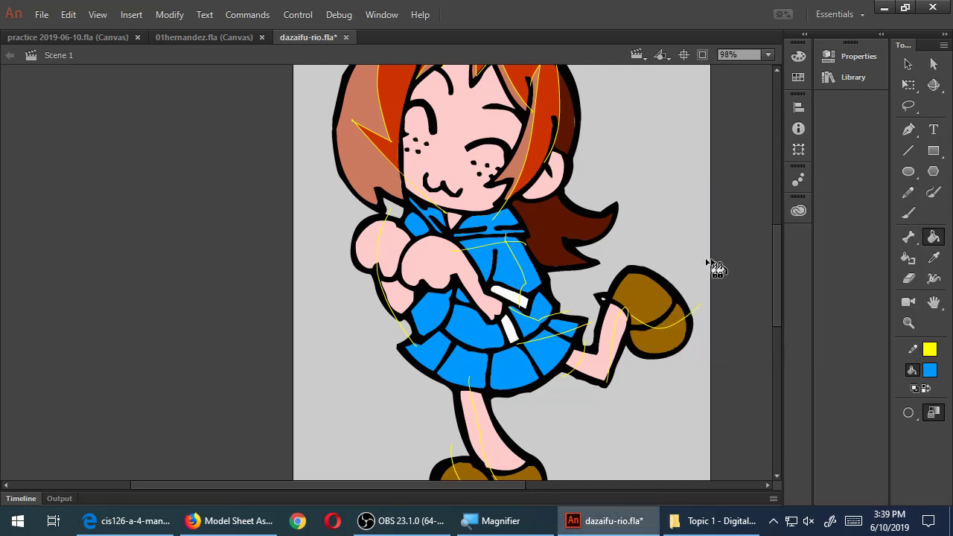
left_click(932, 372)
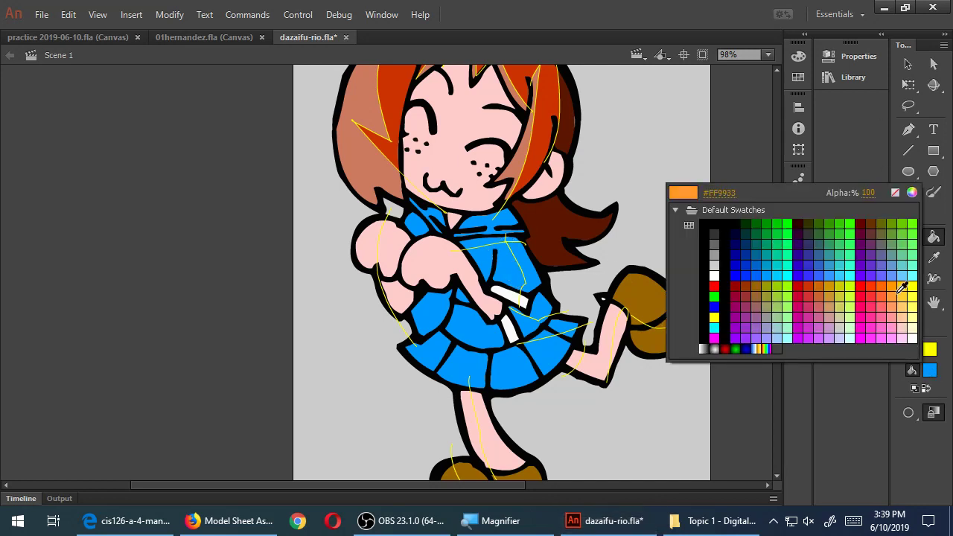
left_click(911, 190)
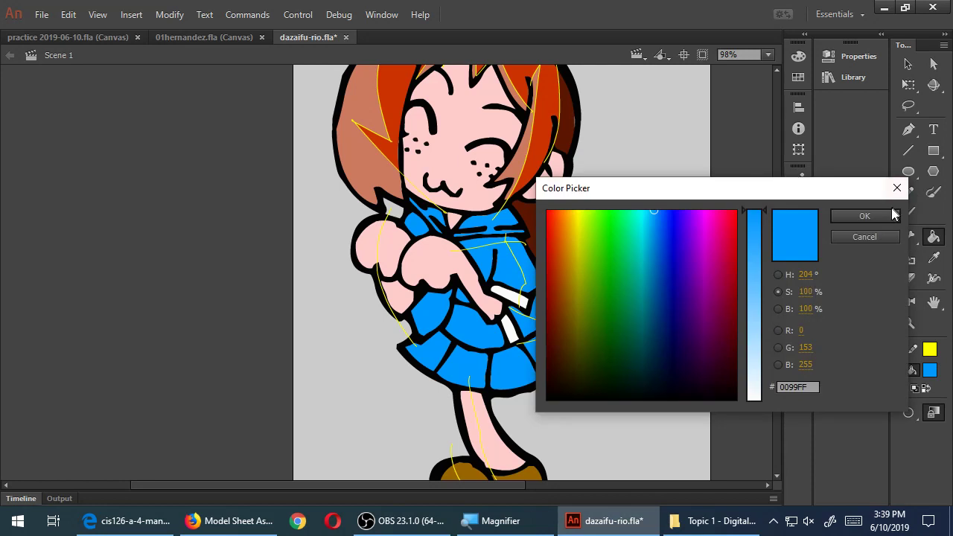
left_click(784, 308)
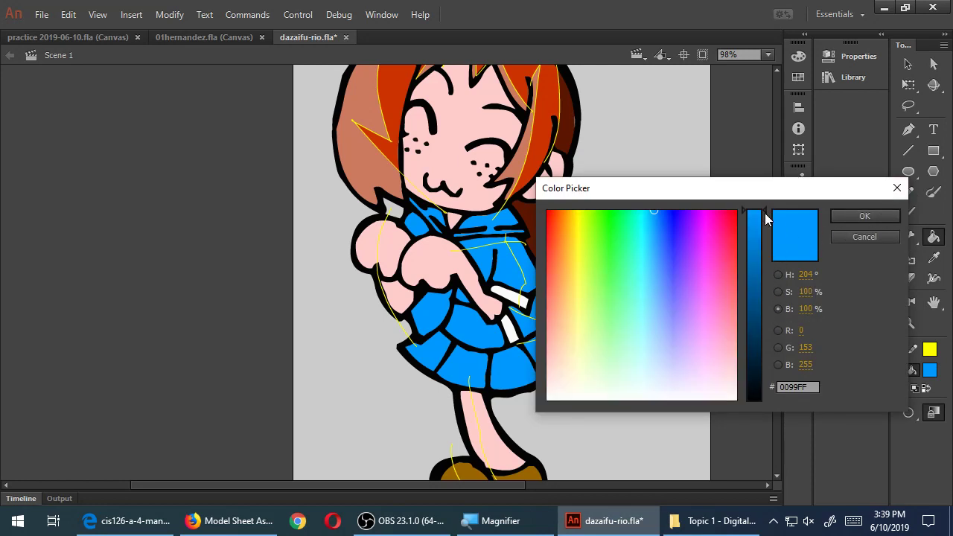
left_click_drag(767, 218, 767, 298)
left_click(849, 218)
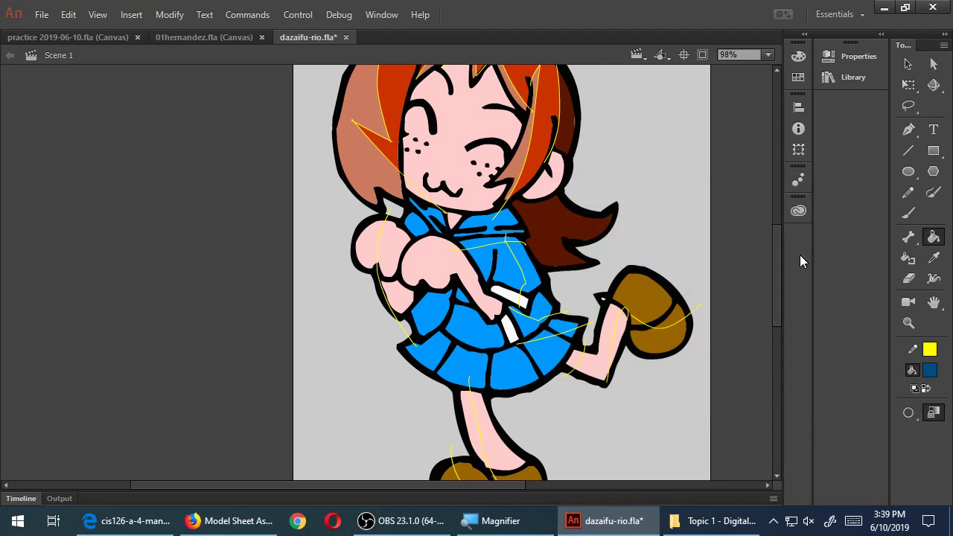
left_click(536, 280)
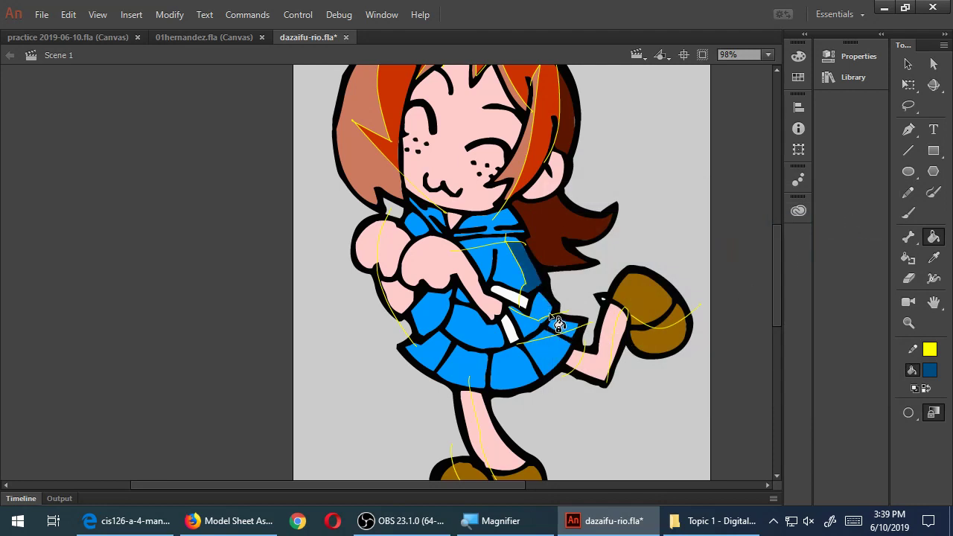
Undo the dark blue fill tried at the waist and extend the waist guide line's end to the black outline
left_click(557, 324)
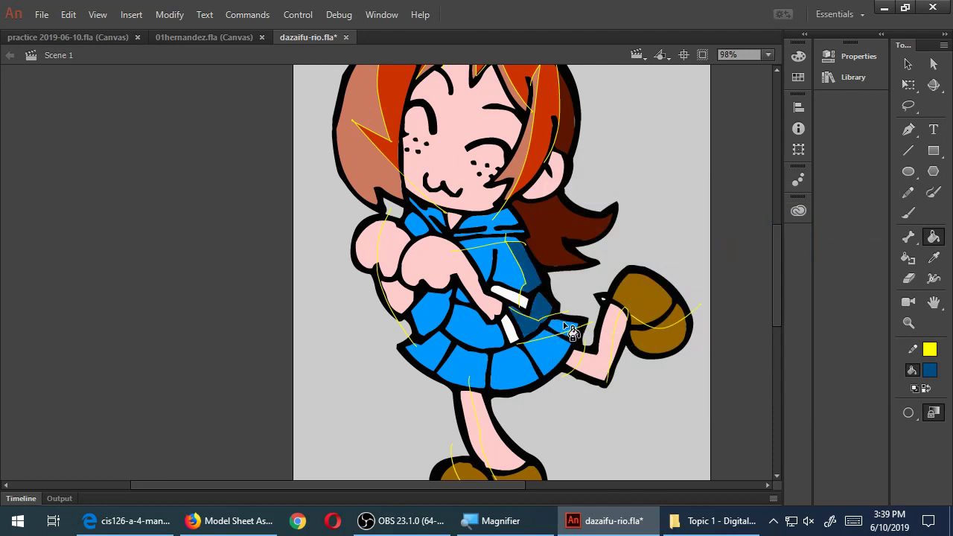
key("ctrl+z")
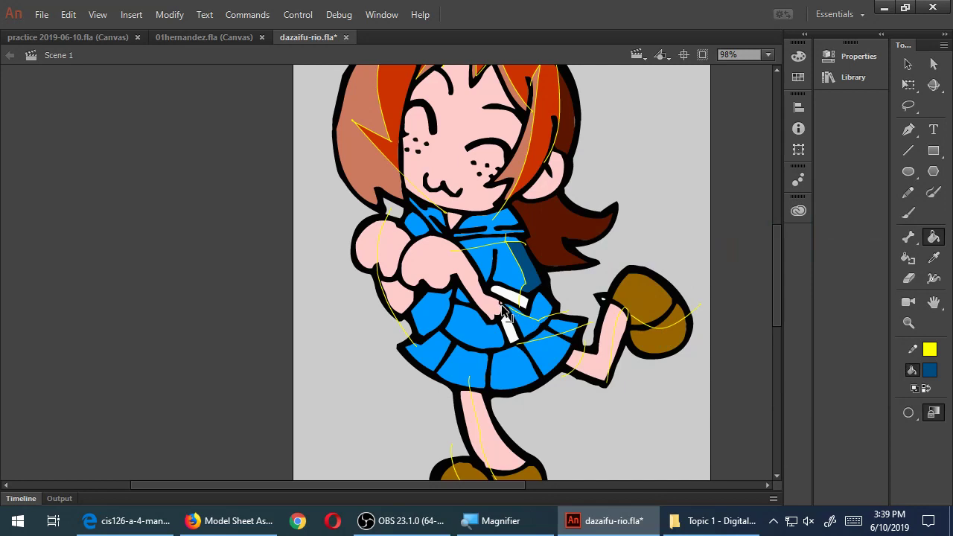
key("z")
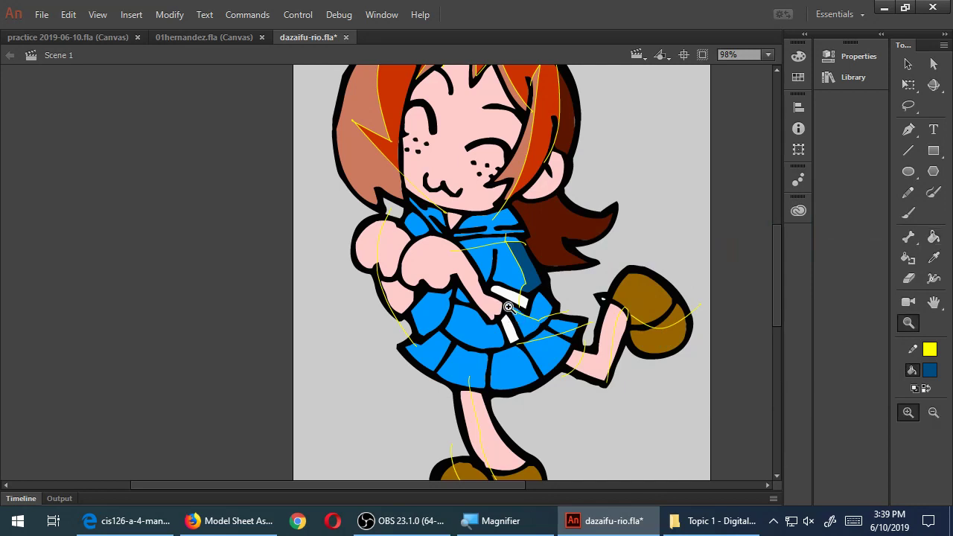
left_click(508, 306)
left_click(395, 280)
key("v")
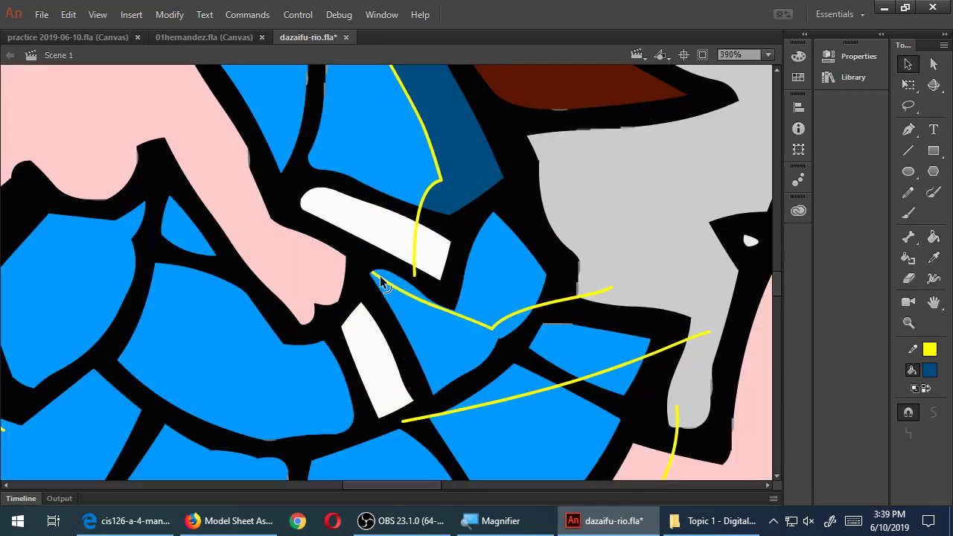
left_click_drag(379, 277, 365, 271)
key("ctrl+minus")
key("ctrl+minus")
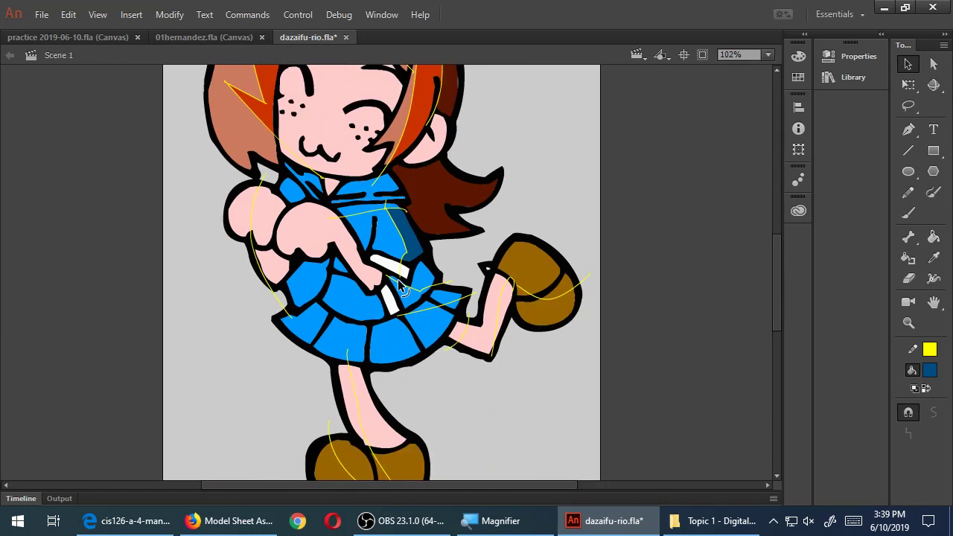
Fill the back of the waist, the back skirt pleats and the strip below the collar with dark blue
key("k")
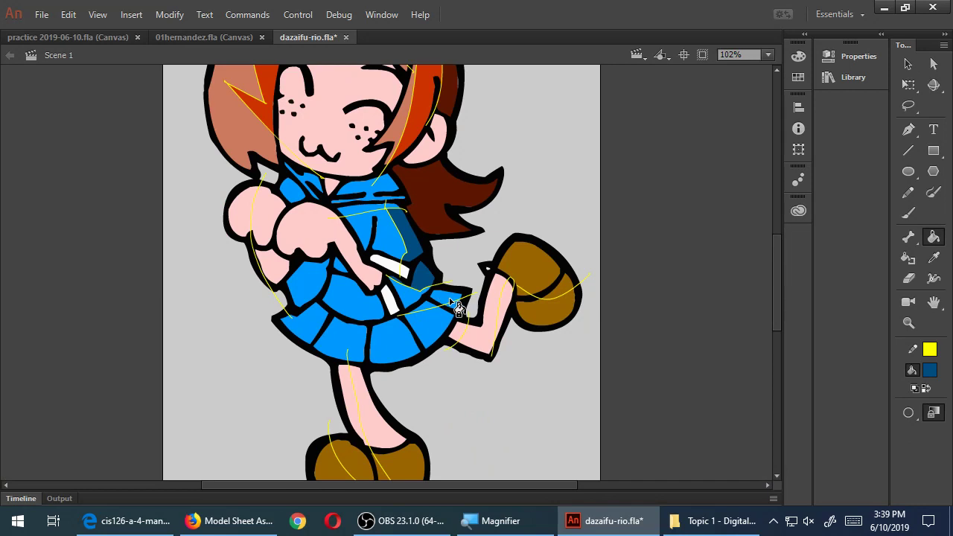
left_click(440, 307)
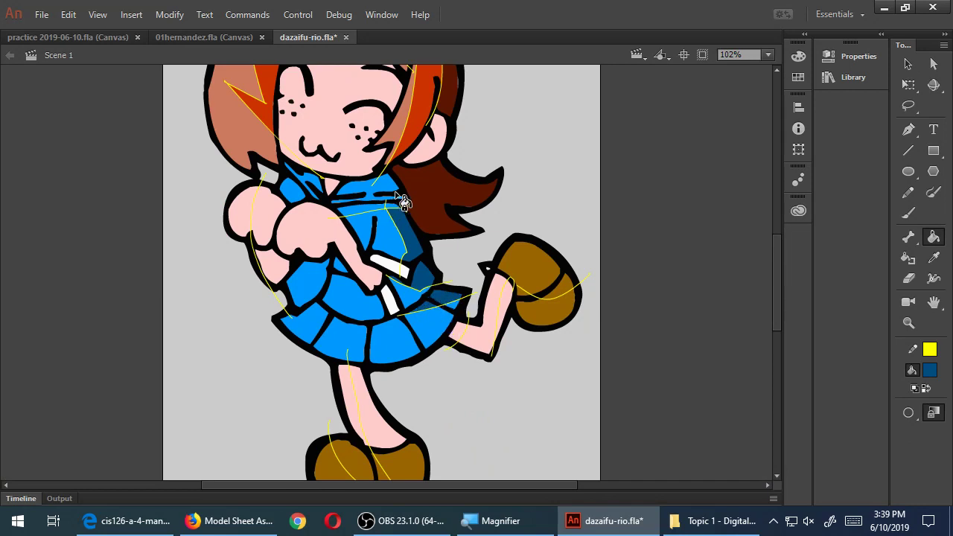
left_click(374, 214)
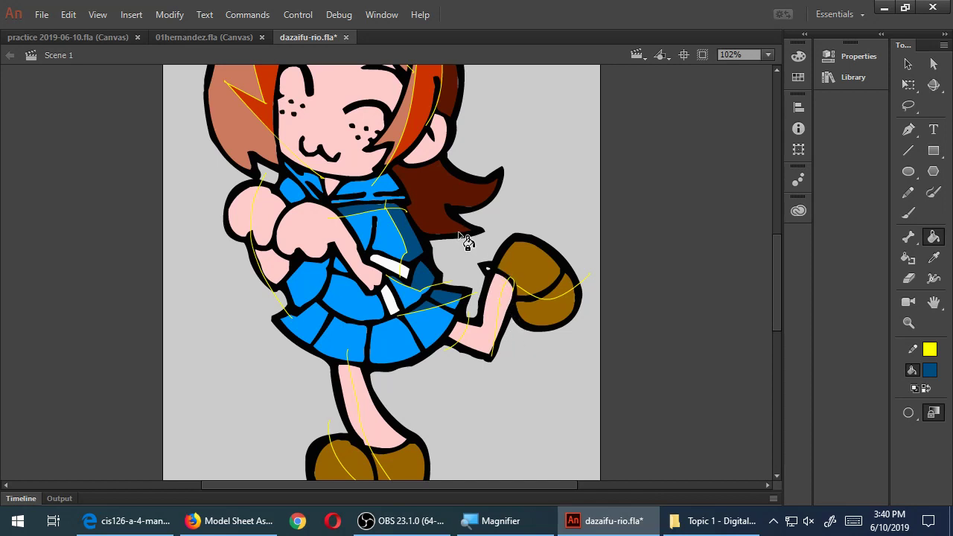
Delete the yellow guide lines from the shaded areas of the blue top and skirt
key("v")
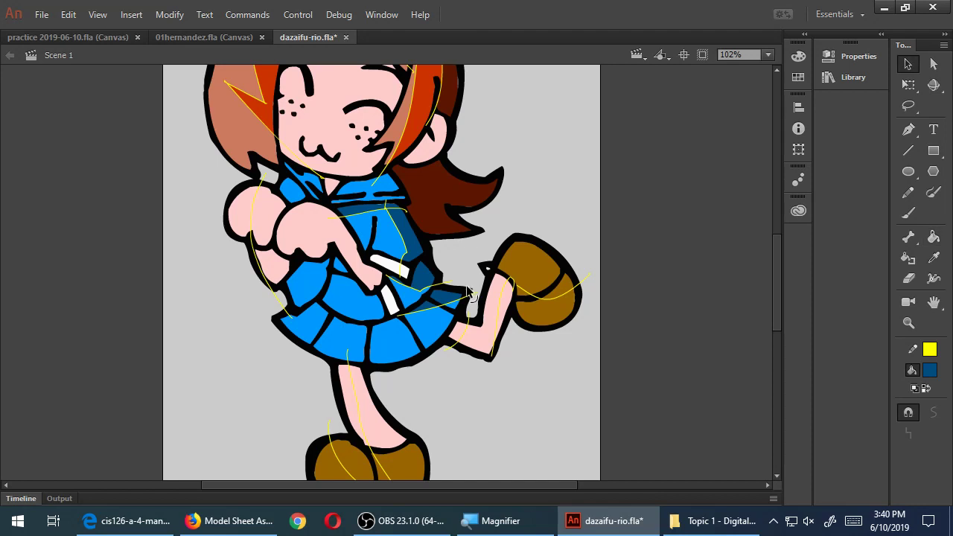
left_click(471, 295)
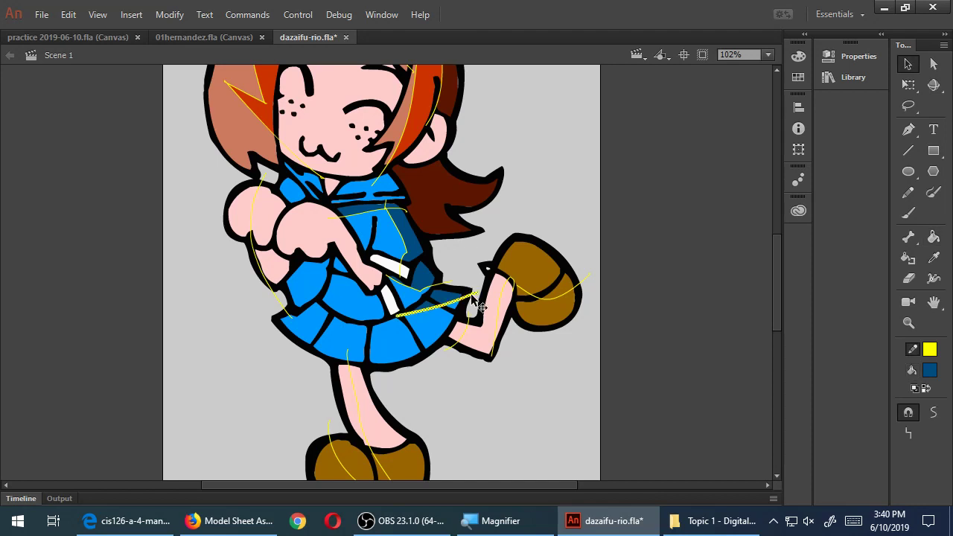
key("Delete")
left_click(450, 291)
key("Delete")
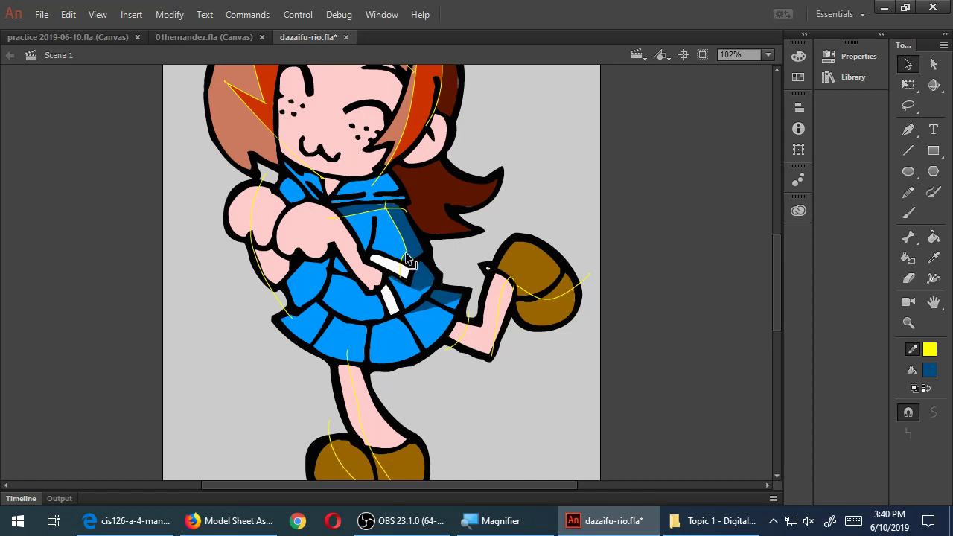
left_click(406, 257)
key("Delete")
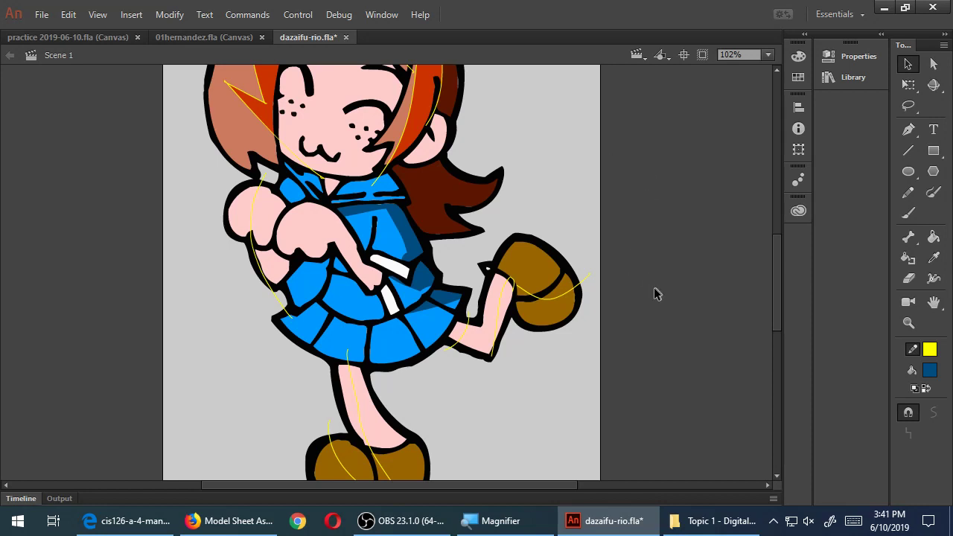
Sample the skin colour #FFCCCC, lower its brightness to 66%, and fill the raised leg's calf and thigh shadow areas
key("i")
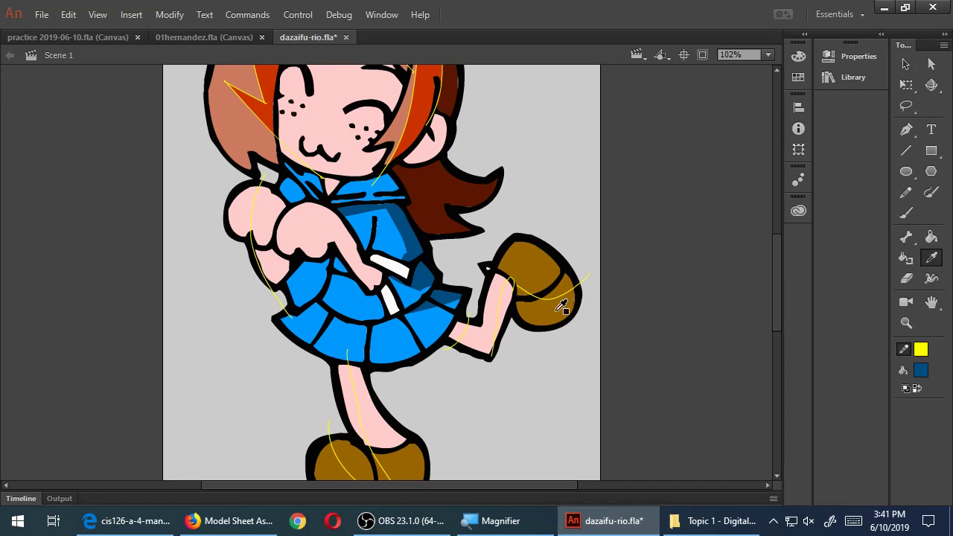
left_click(499, 286)
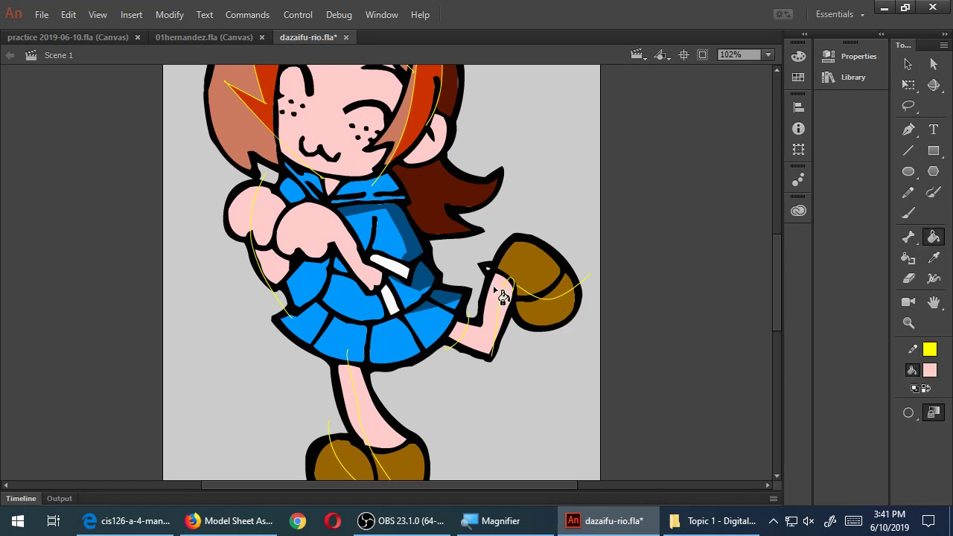
left_click(933, 374)
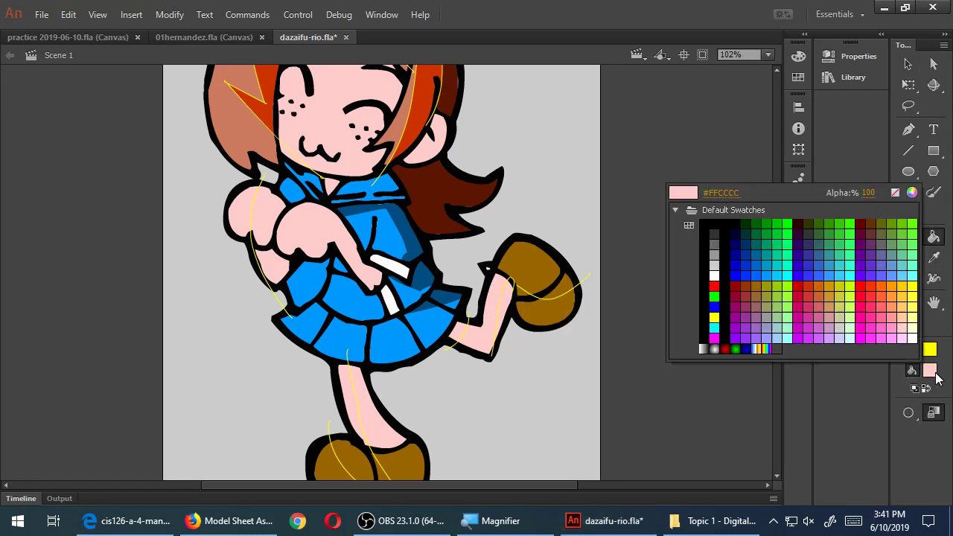
left_click(911, 192)
left_click_drag(770, 219, 764, 275)
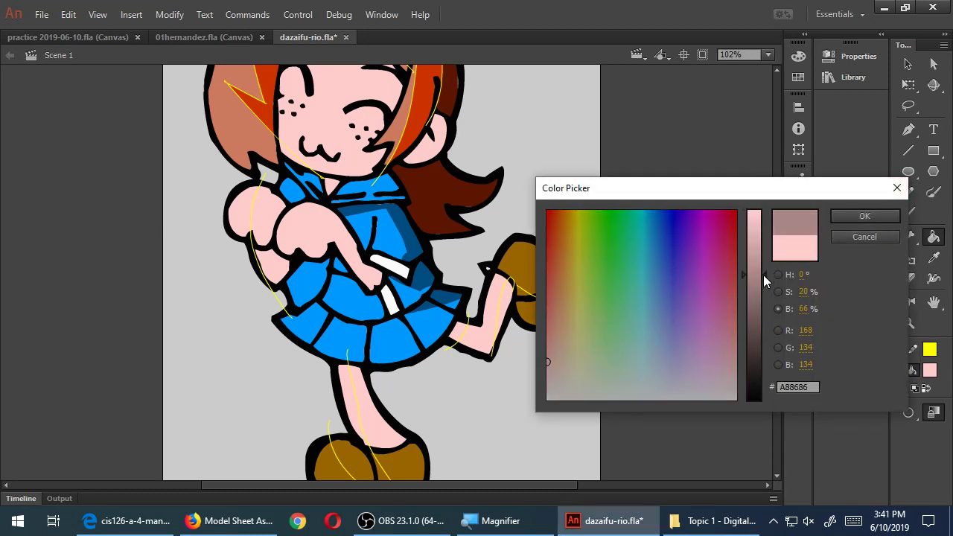
left_click(860, 216)
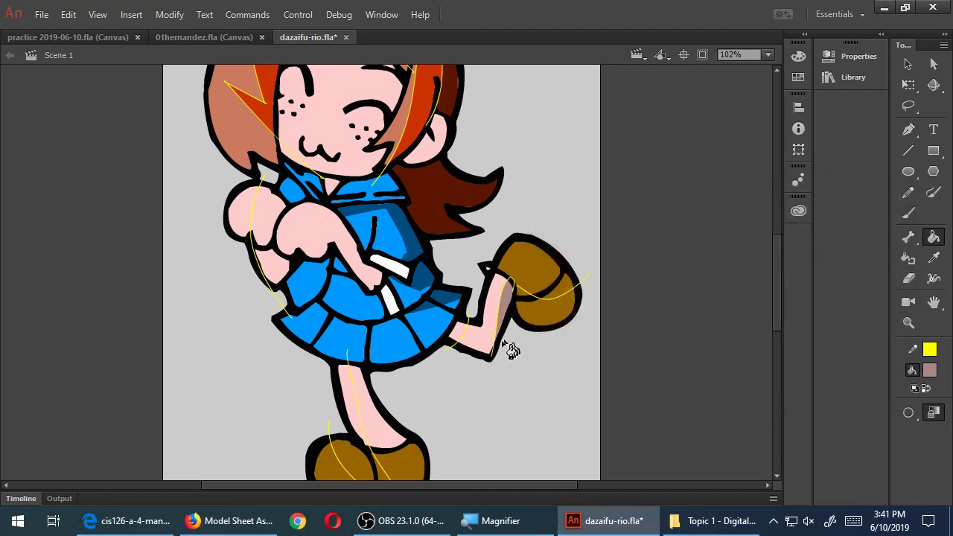
left_click(462, 340)
key("ctrl")
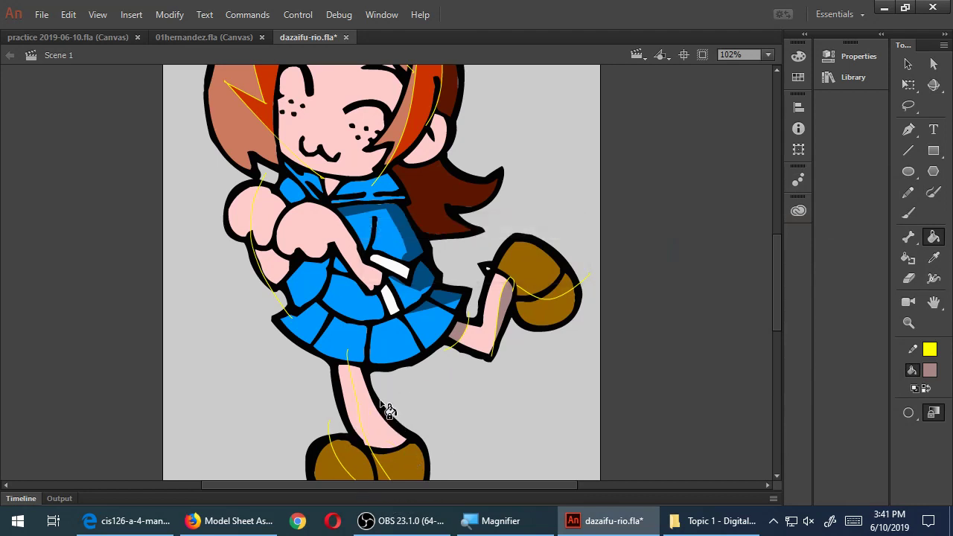
Draw a yellow guide line down the standing leg's back edge and fill the strip behind it with the skin shadow tone
key("y")
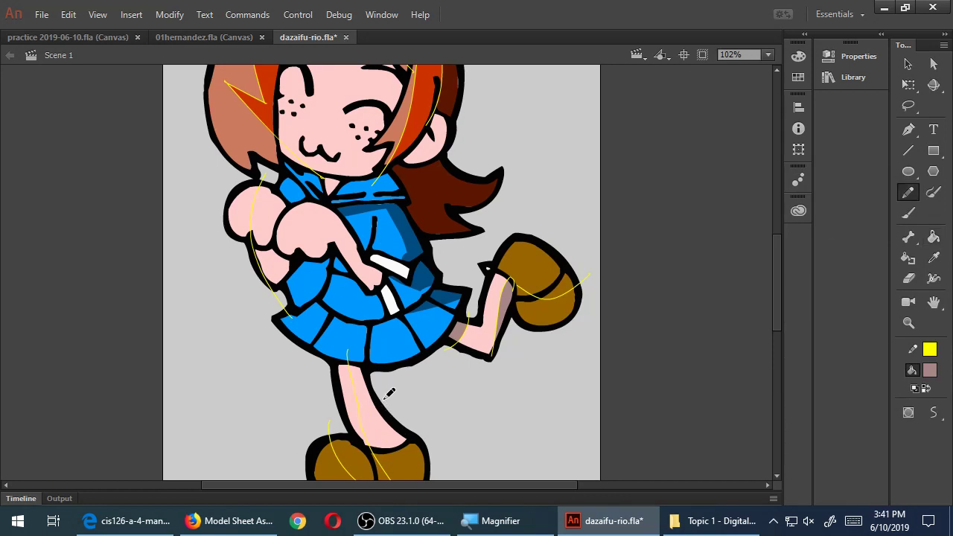
mouse_move(364, 363)
left_mouse_down()
mouse_move(378, 421)
mouse_move(411, 458)
mouse_move(436, 453)
left_mouse_up()
key("k")
left_click(402, 439)
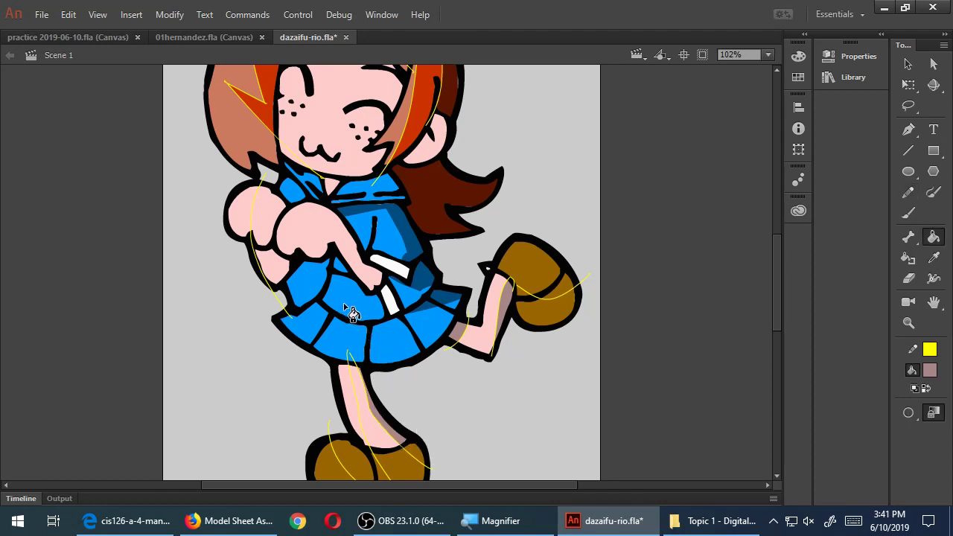
Draw yellow guide lines down both arms and fill the strips behind them and the neck with the skin shadow tone
key("y")
left_click_drag(335, 205, 384, 285)
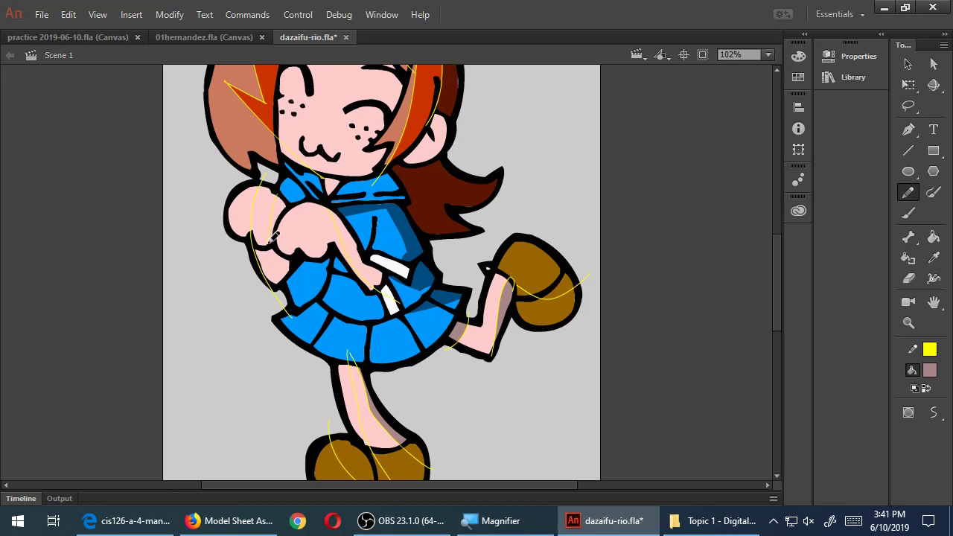
key("k")
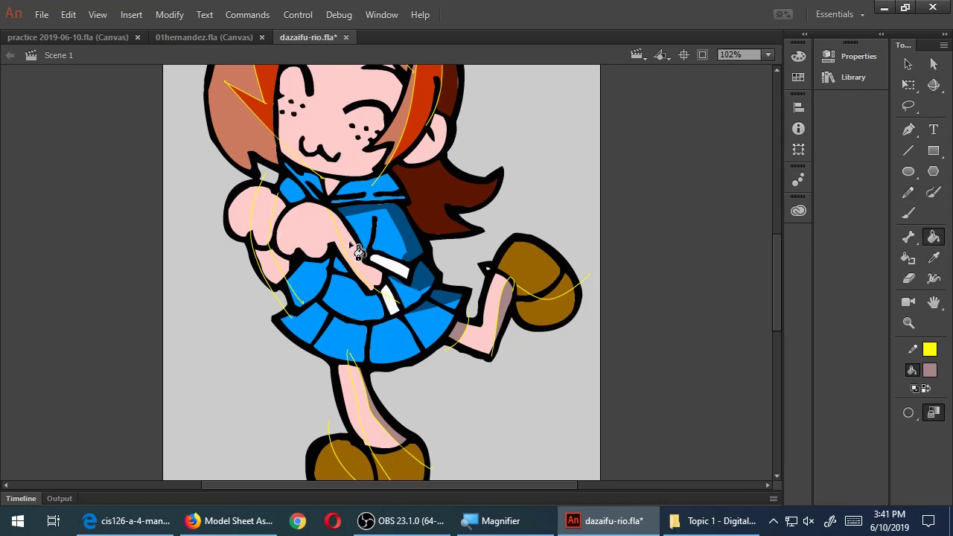
left_click(355, 247)
left_click(283, 221)
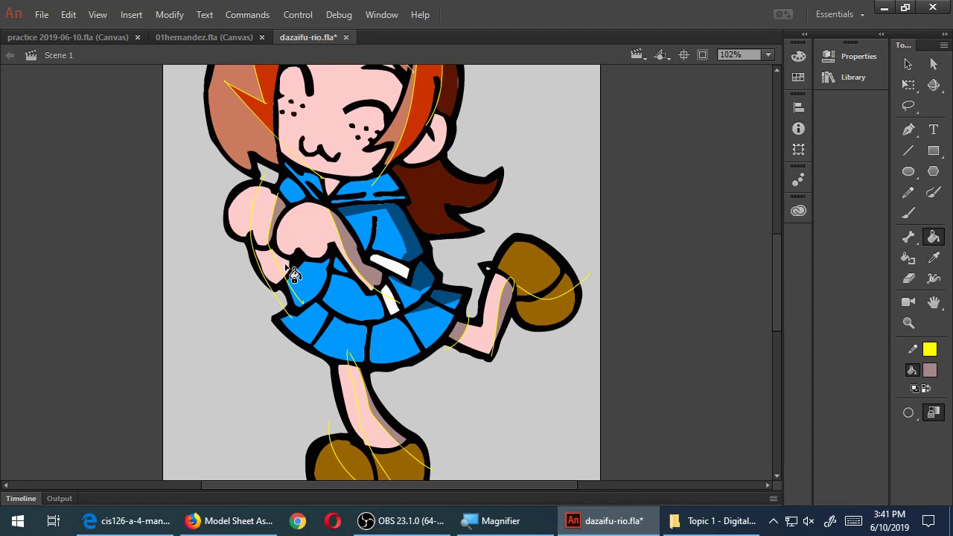
left_click(332, 190)
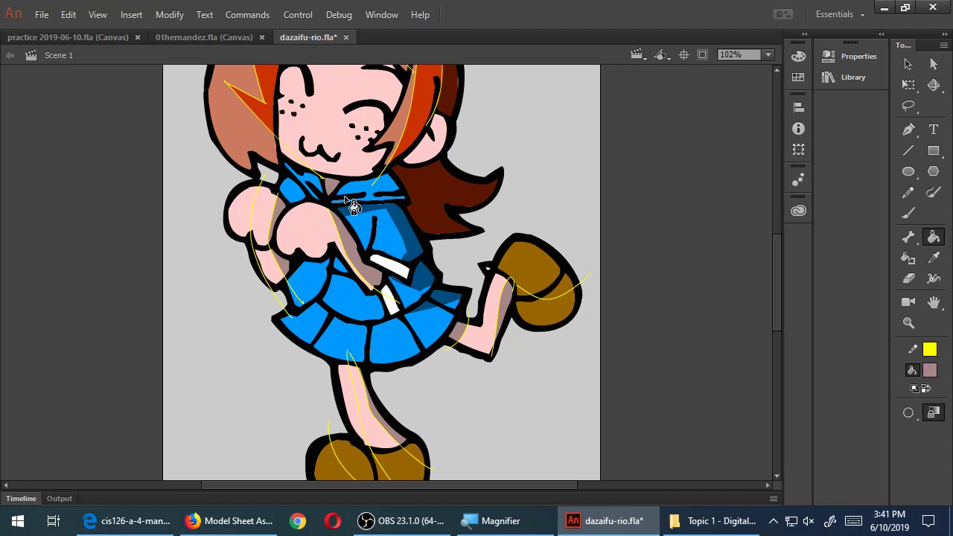
Draw yellow guide lines under the bangs and down the face, fill the forehead and far-side face shadows with the skin shadow tone, and save
scroll(378, 217, "up", 3)
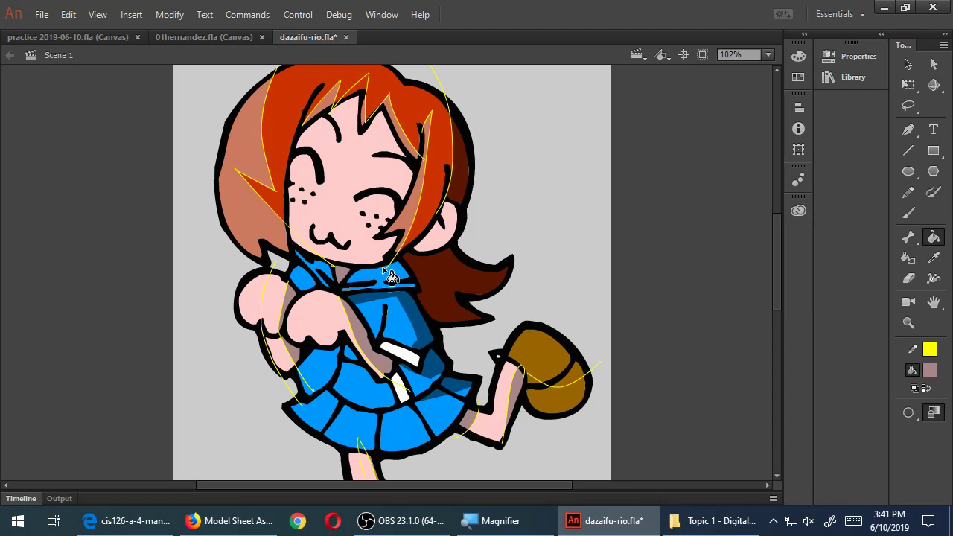
key("y")
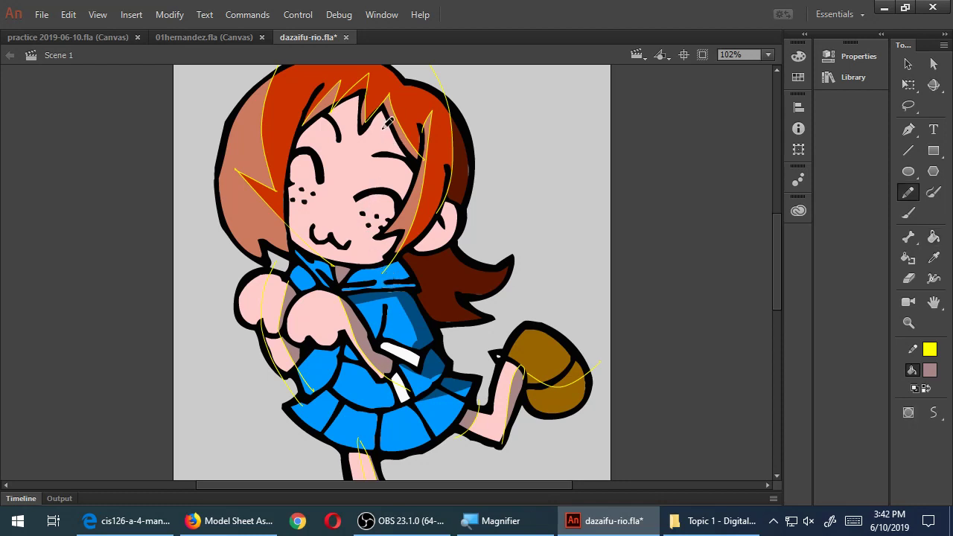
left_click_drag(366, 146, 397, 119)
mouse_move(397, 134)
left_mouse_down()
mouse_move(353, 170)
mouse_move(338, 264)
left_mouse_up()
key("k")
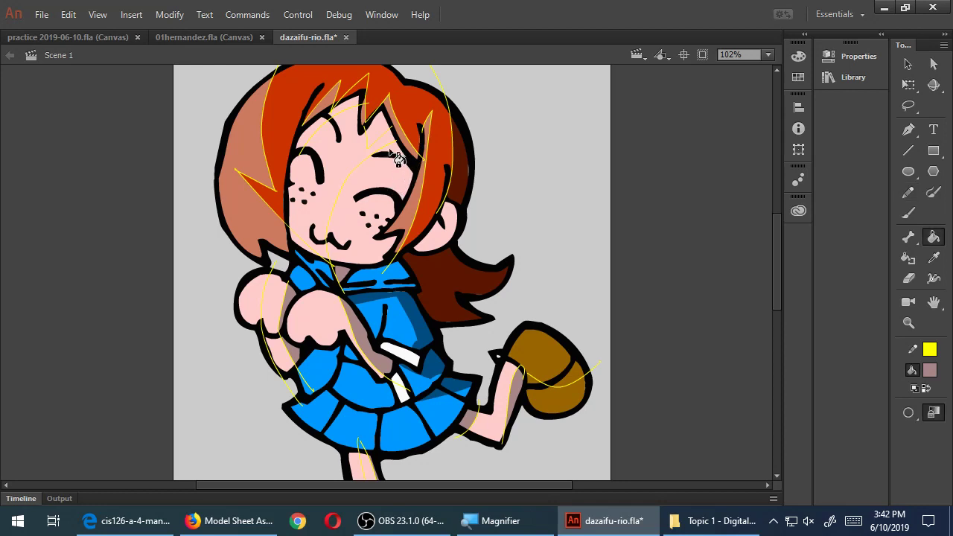
left_click(384, 135)
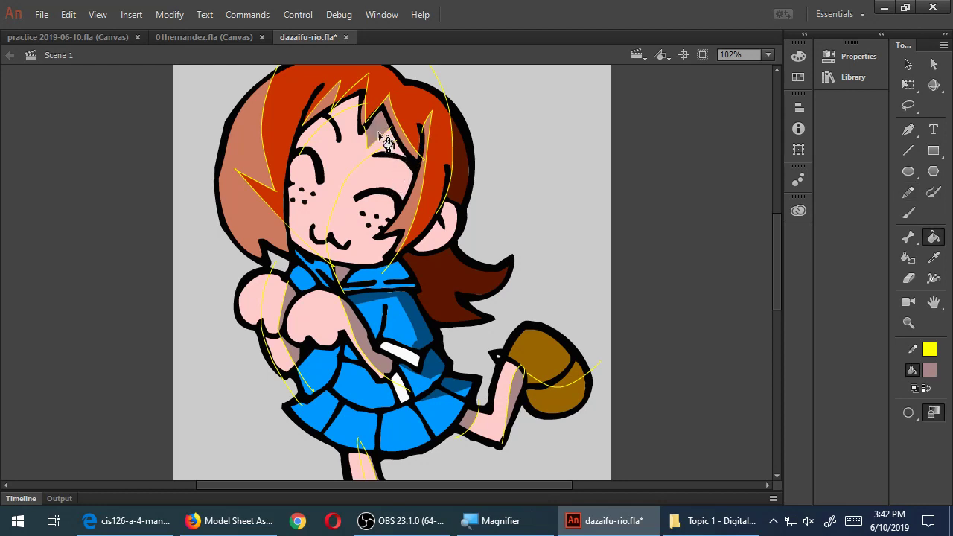
left_click(404, 186)
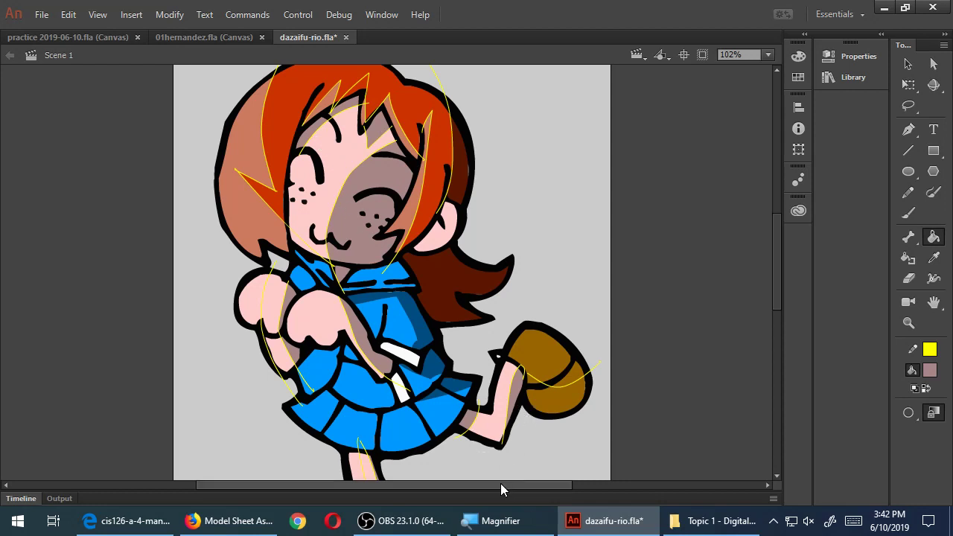
left_click(488, 530)
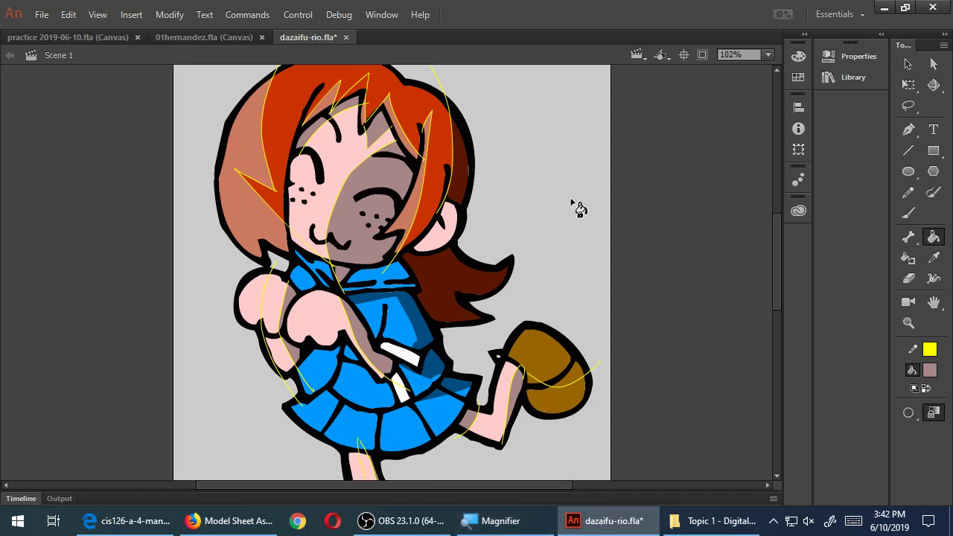
key("ctrl+s")
Scribble one continuous yellow pencil line back and forth across the whole figure to link the guide lines, and delete them together
key("ctrl+minus")
key("ctrl+minus")
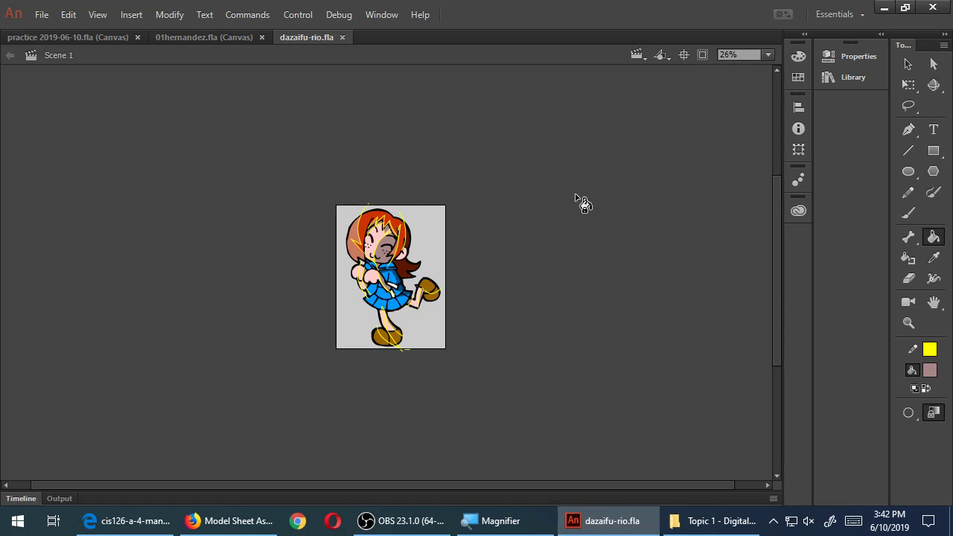
key("ctrl+equal")
key("ctrl+equal")
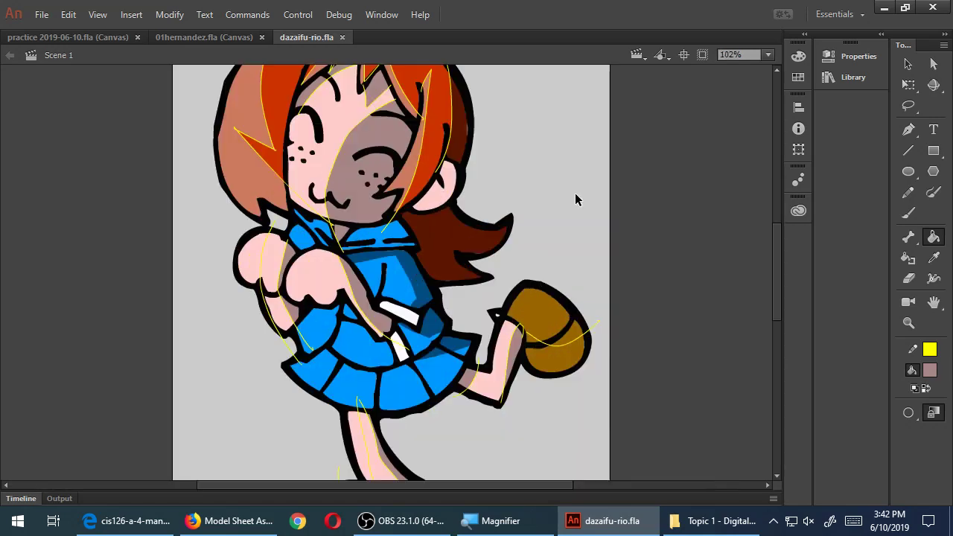
key("ctrl+minus")
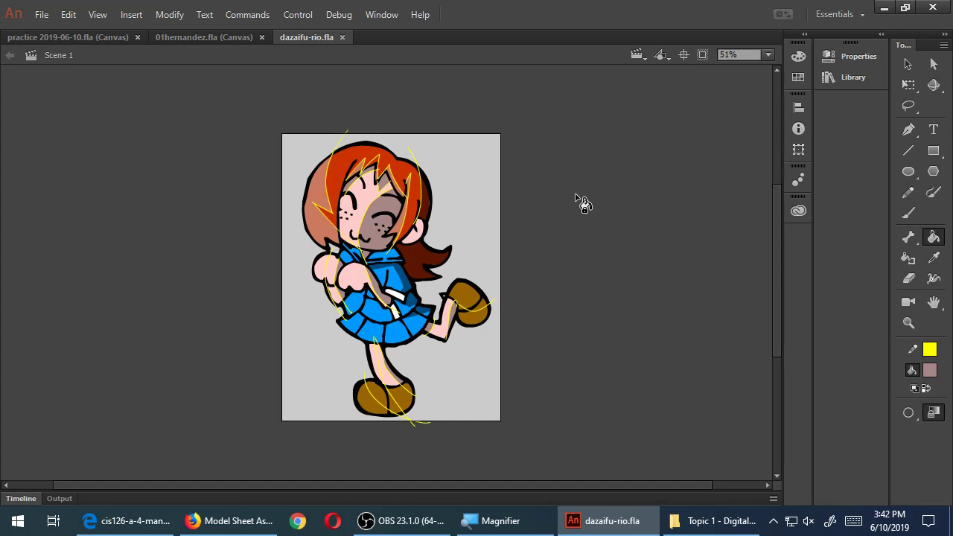
key("y")
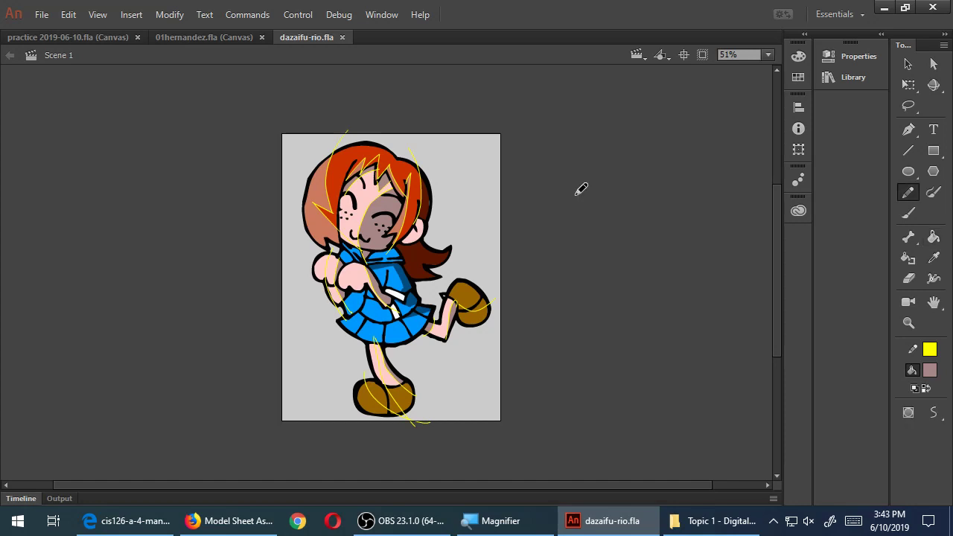
mouse_move(514, 222)
left_mouse_down()
mouse_move(335, 148)
mouse_move(251, 150)
mouse_move(491, 258)
mouse_move(277, 229)
mouse_move(520, 346)
mouse_move(324, 326)
mouse_move(264, 359)
mouse_move(347, 400)
mouse_move(480, 371)
left_mouse_up()
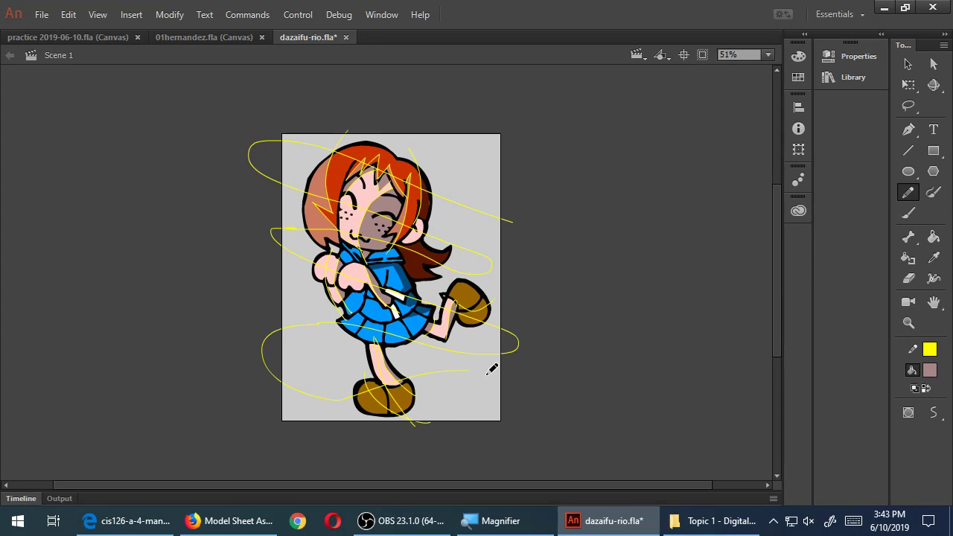
key("v")
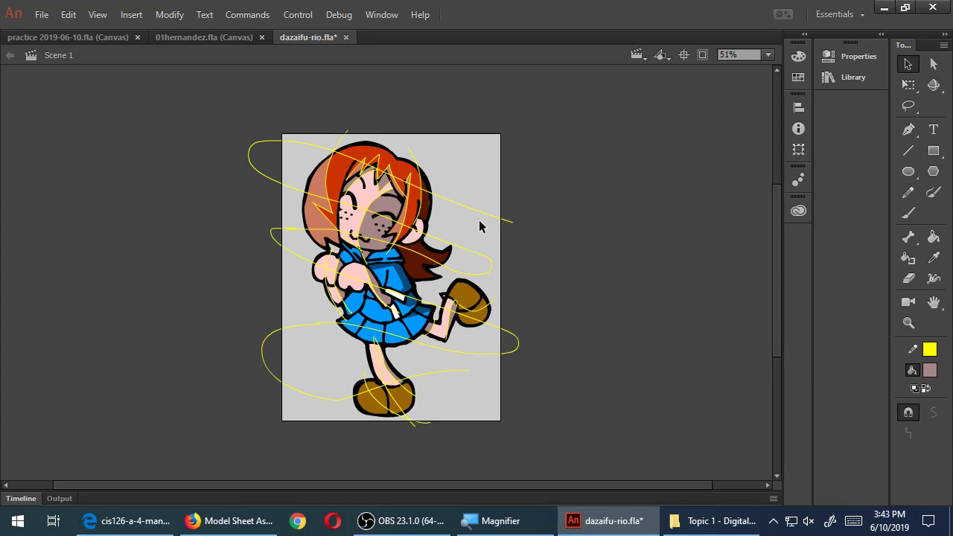
key("ctrl+a")
key("Delete")
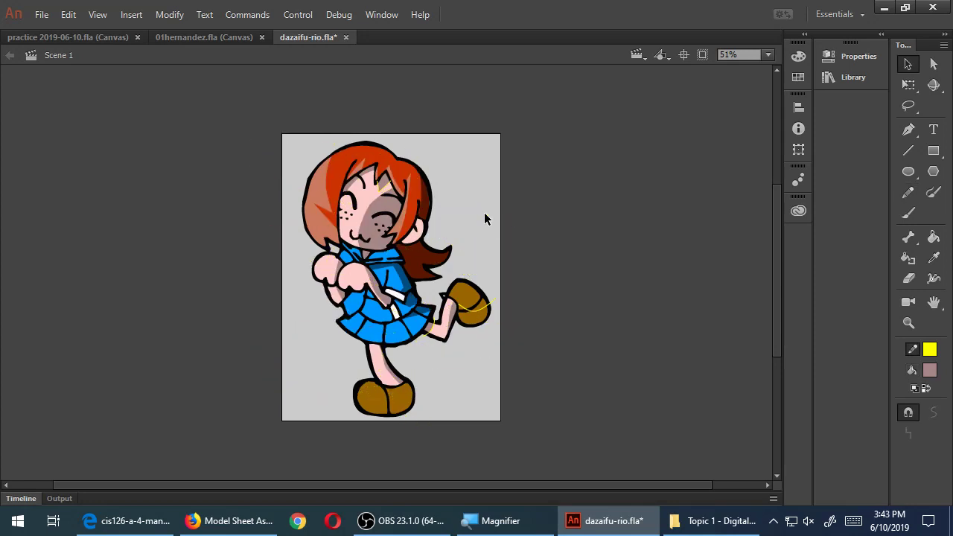
Delete the leftover yellow guide lines on the forehead, the raised shoe and the raised thigh, and save the file
left_click(382, 191)
key("Delete")
left_click(490, 304)
key("Delete")
left_click(433, 332)
key("Delete")
key("ctrl+s")
Sample the light skin colour, lower its brightness to 84% (#D5AAAA), fill the face shadow with it, and save the file
key("i")
left_click(376, 194)
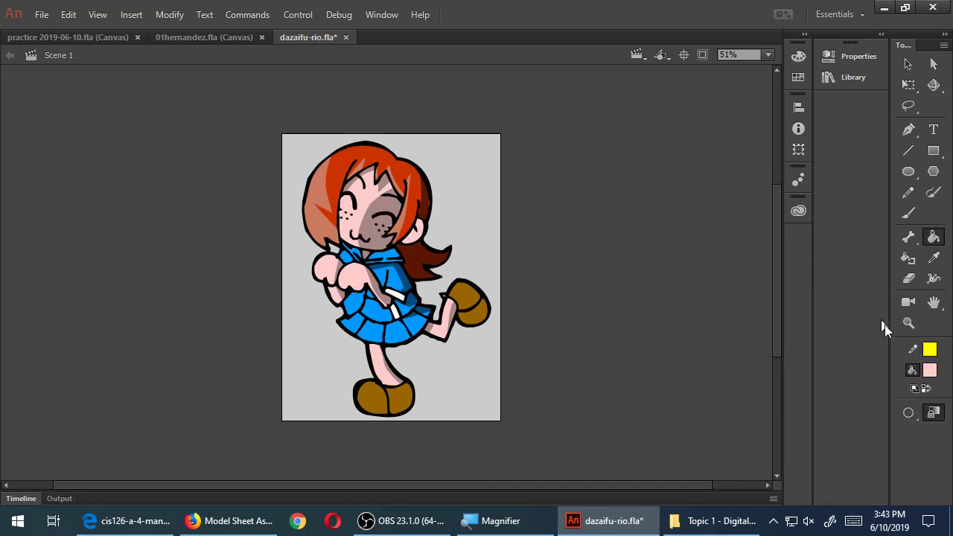
left_click(930, 373)
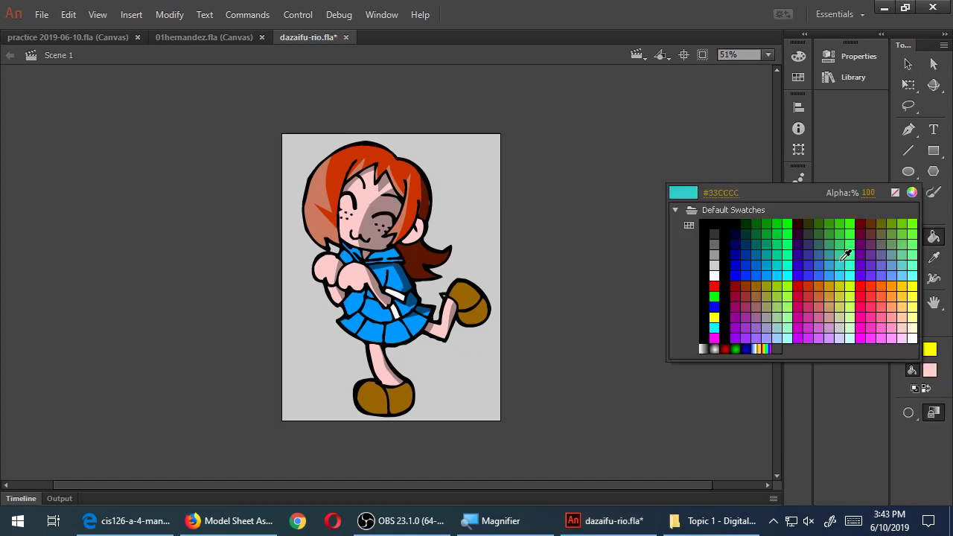
left_click(912, 192)
left_click_drag(766, 209, 763, 241)
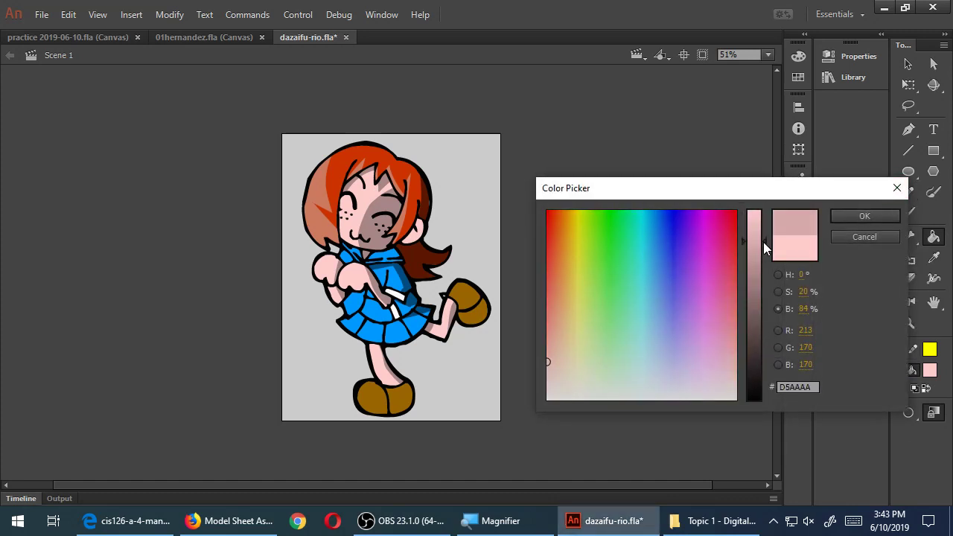
left_click(851, 216)
left_click(383, 206)
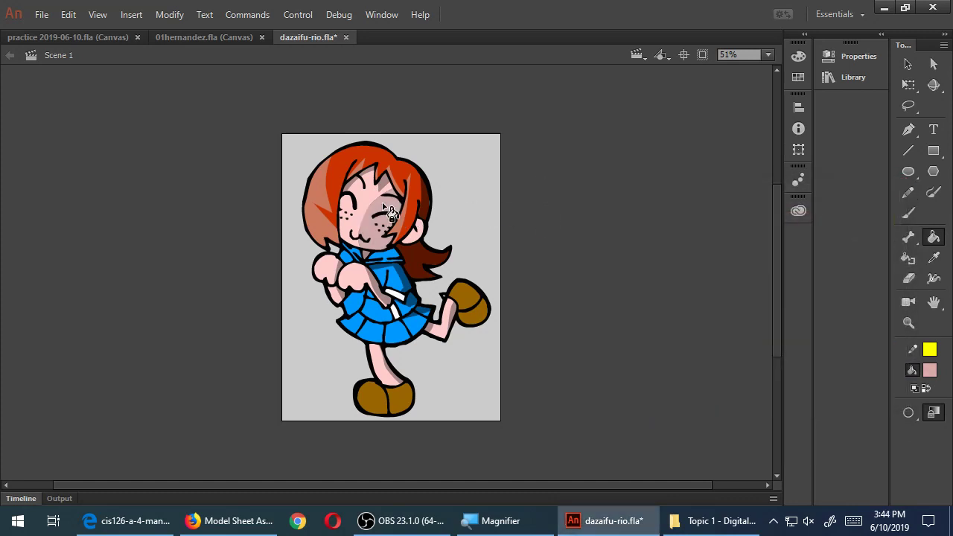
key("ctrl+z")
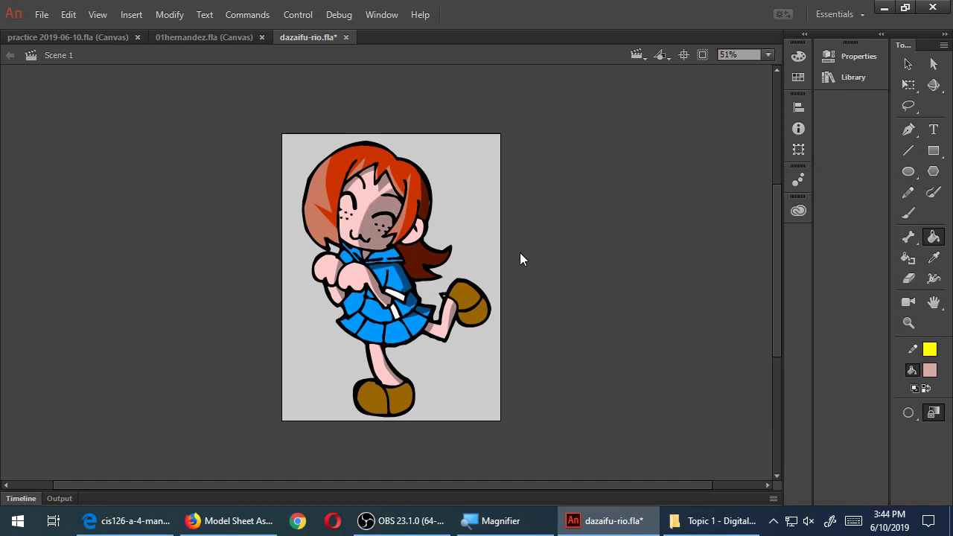
left_click(397, 219)
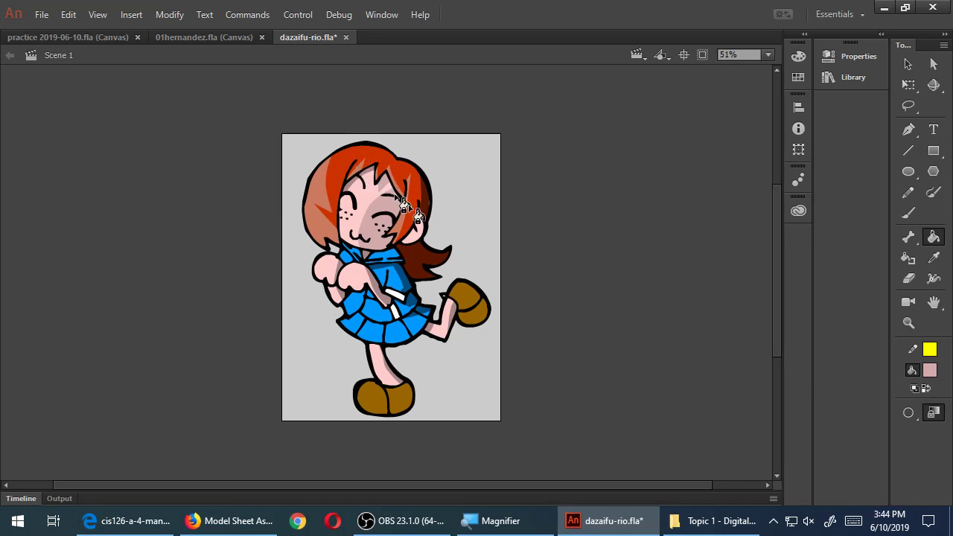
key("ctrl+s")
Switch to the desktop and look into the 1Model Sheets folder inside SWC CIS126 2018 SU18 Turn In
key("h")
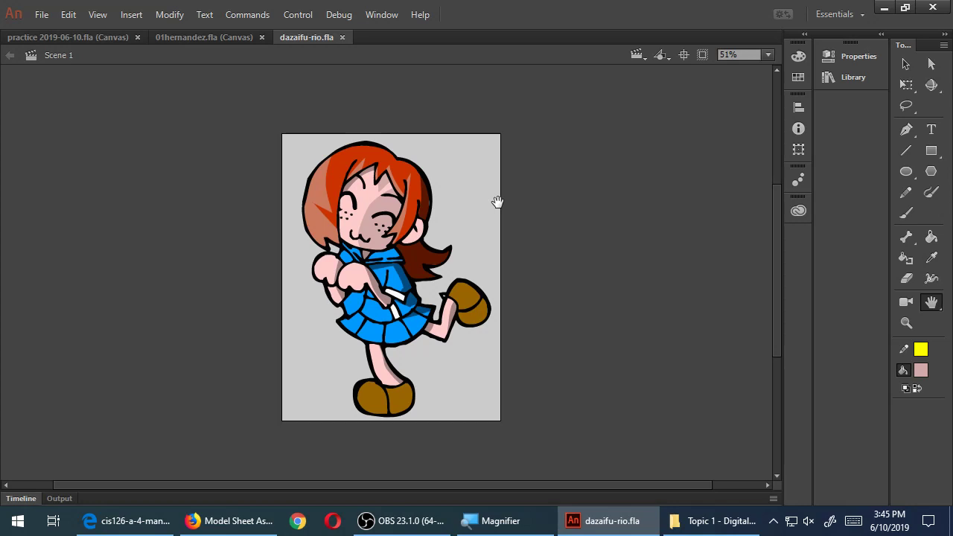
key("super+d")
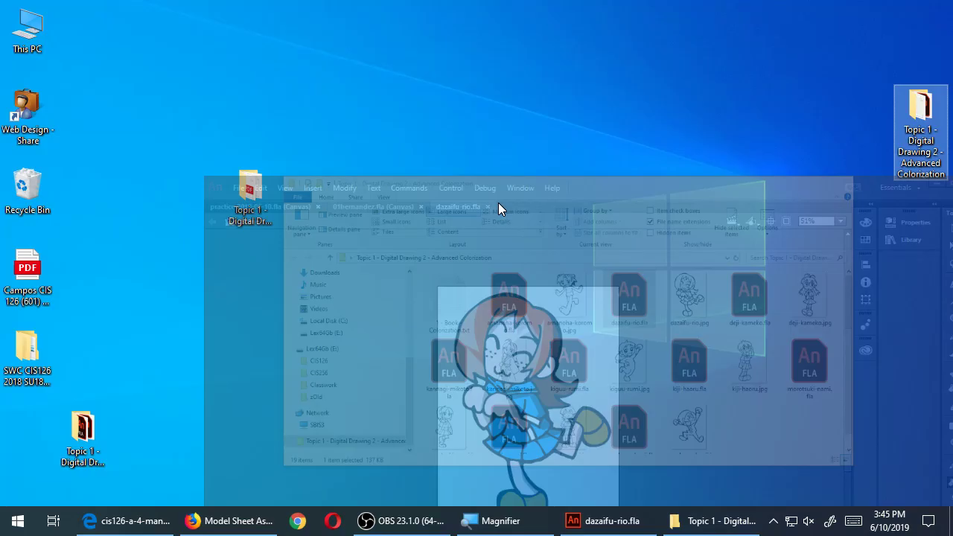
double_click(27, 363)
double_click(361, 205)
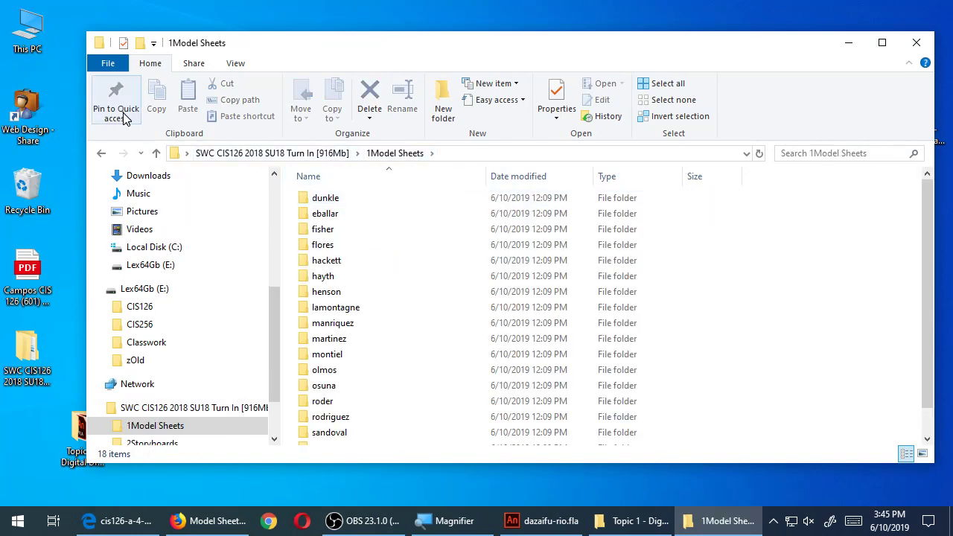
left_click(847, 43)
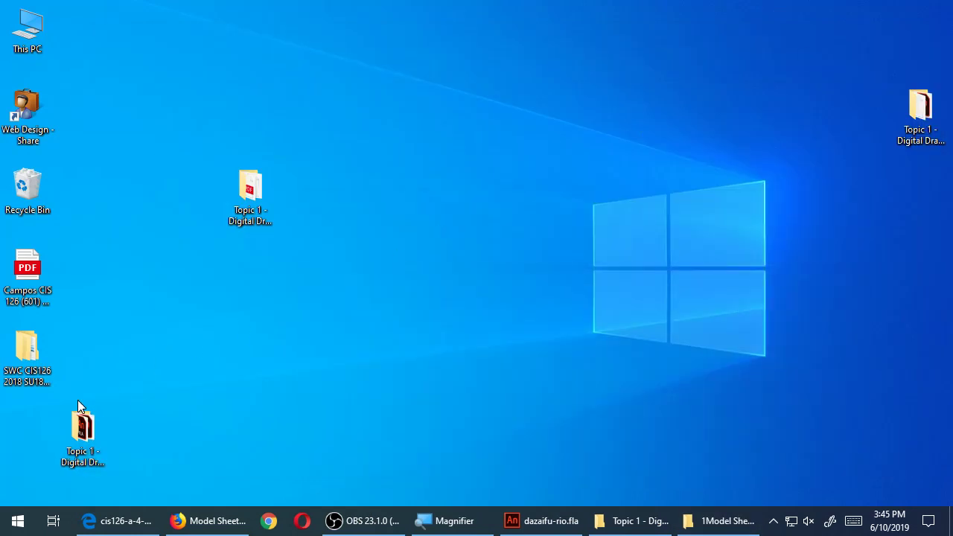
Close the Topic 1 - Digital Drawing 2 - Advanced Colorization and 1Model Sheets folder windows
left_click(633, 521)
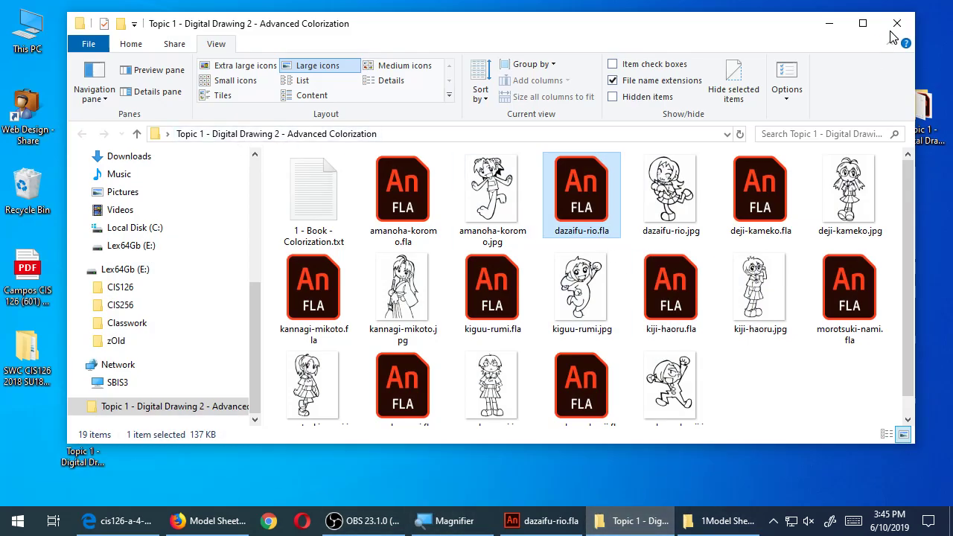
left_click(829, 23)
left_click(713, 522)
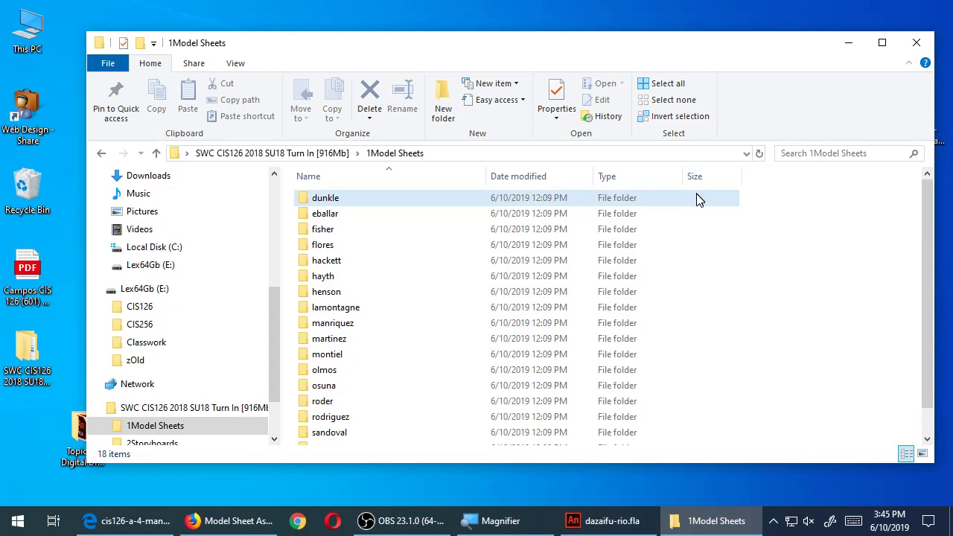
left_click(917, 42)
Open the CIS126 folder in the Web Design share and move its window aside
double_click(31, 110)
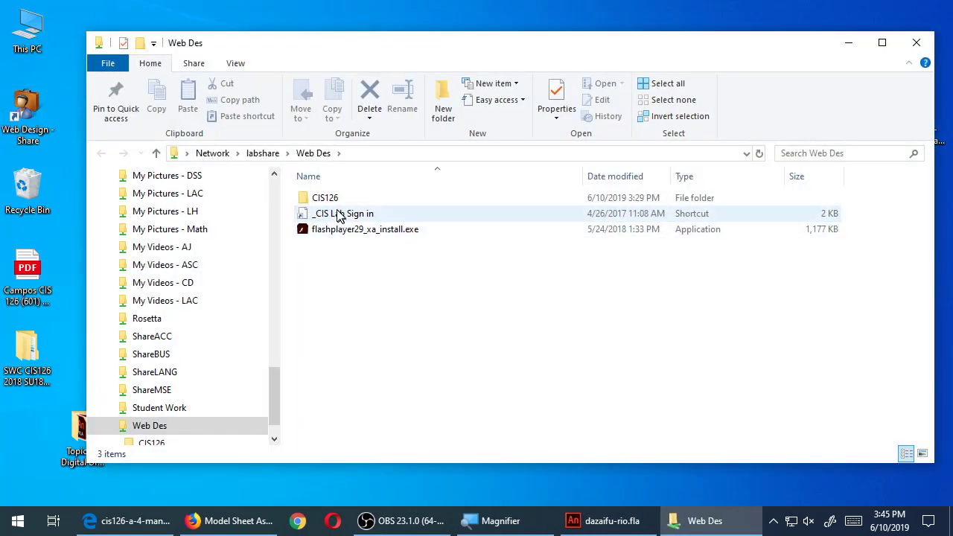
double_click(339, 212)
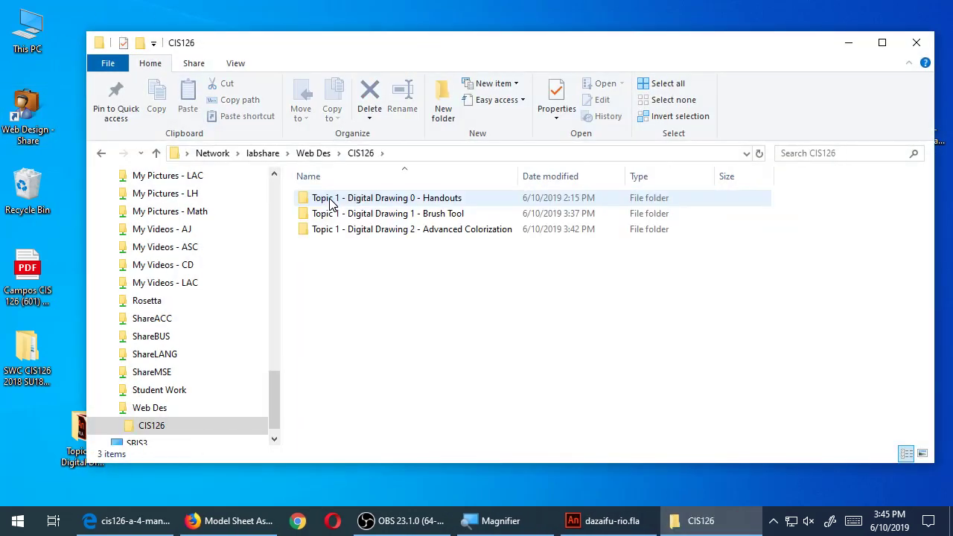
left_click_drag(382, 52, 533, 50)
Open the SWC CIS126 2018 SU18 Turn In folder in a second window and switch that window to the Lex64Gb (E:) drive
double_click(37, 355)
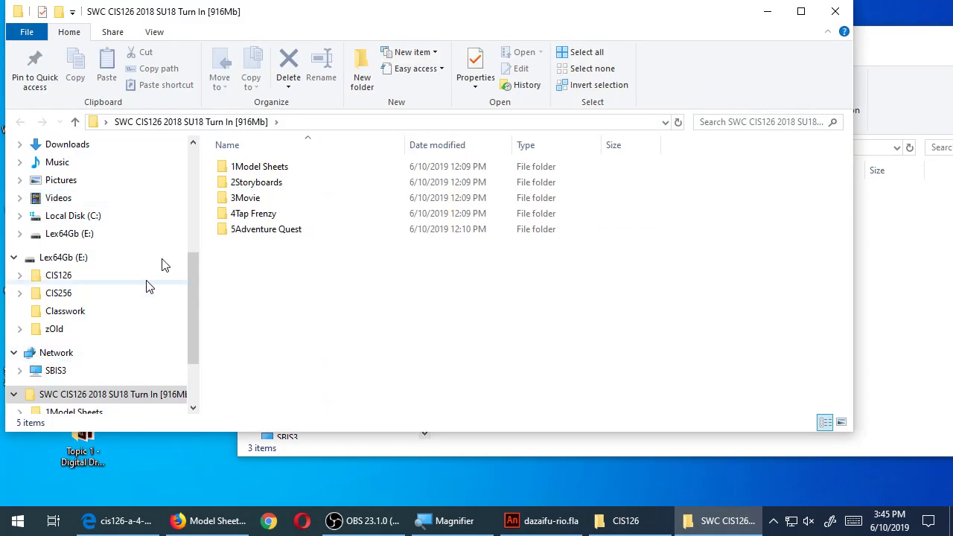
double_click(267, 168)
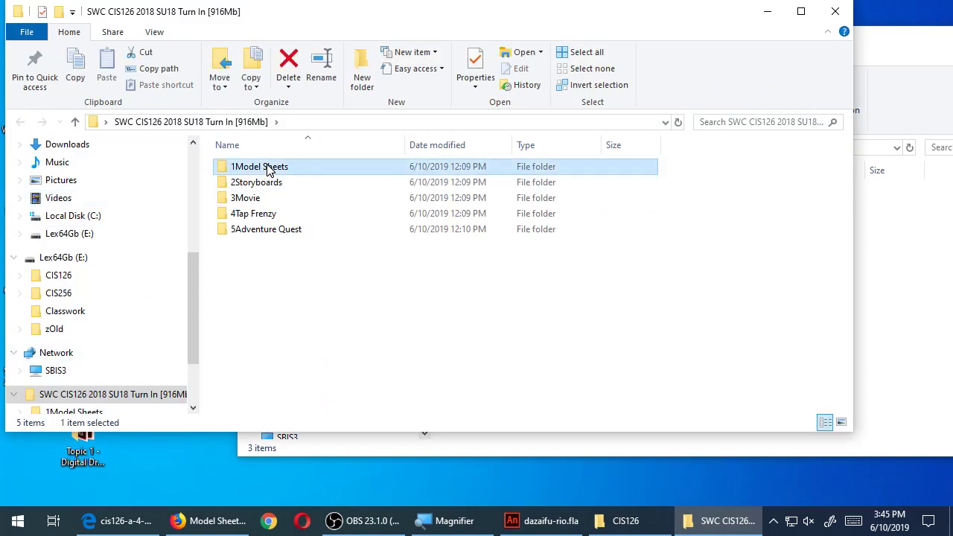
left_click(246, 123)
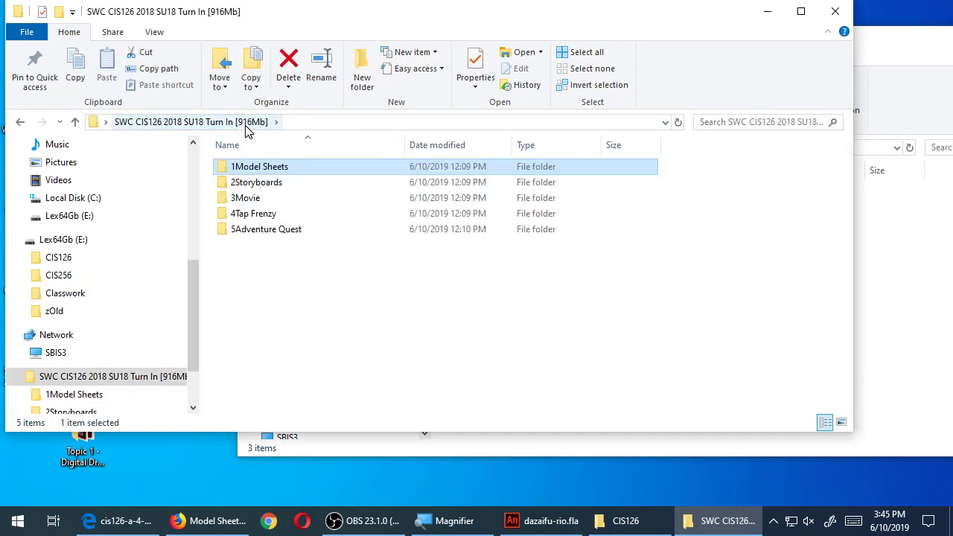
left_click(64, 239)
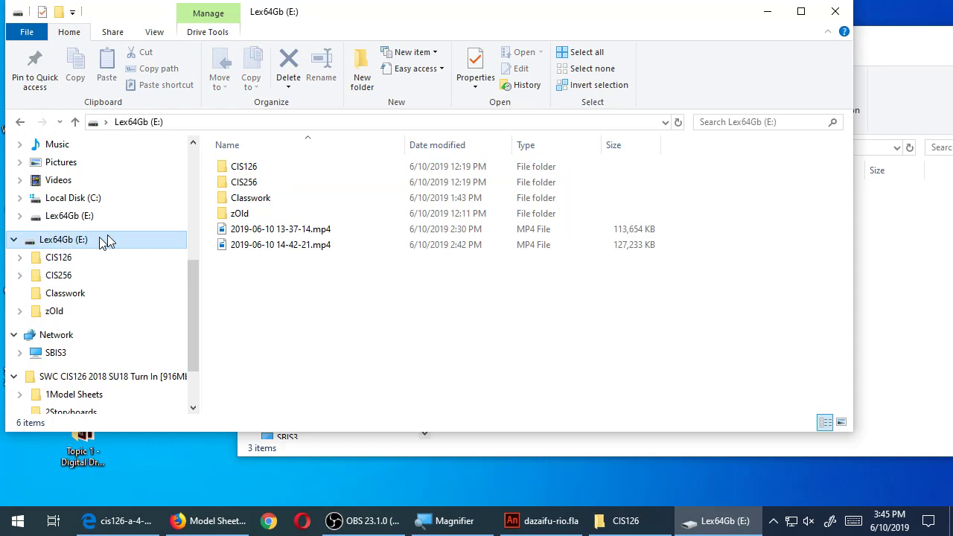
Copy Topic 1 - Digital Drawing 4 - Model Sheets from the drive's CIS126 > Topic 1 - Drawing folder into the shared CIS126 folder
double_click(246, 168)
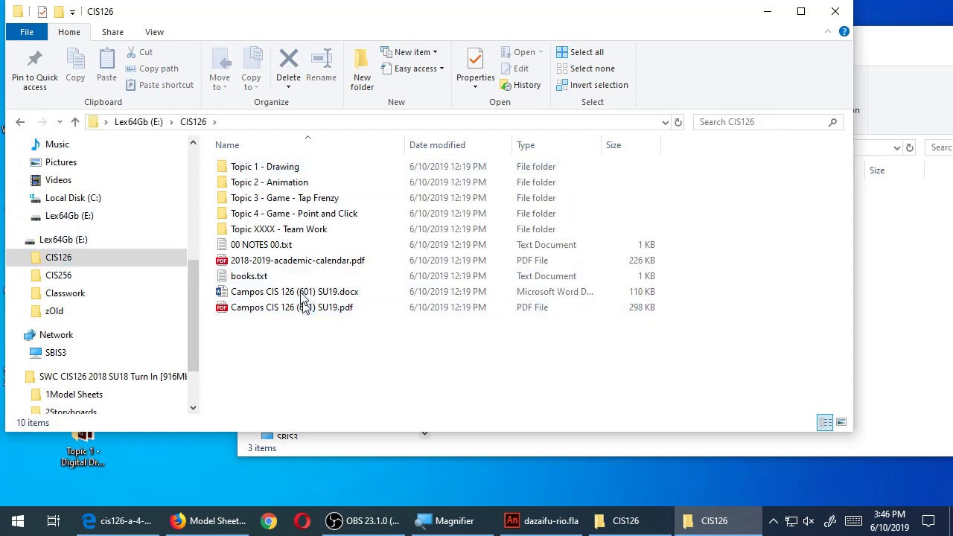
double_click(283, 167)
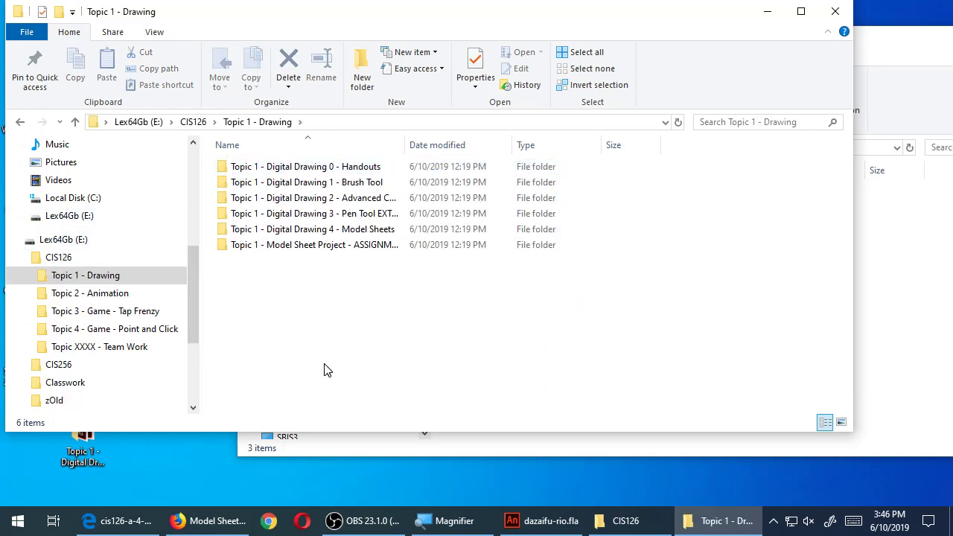
mouse_move(406, 149)
left_mouse_down()
mouse_move(478, 147)
mouse_move(418, 144)
left_mouse_up()
left_click_drag(590, 17, 398, 34)
left_click_drag(215, 249, 704, 322)
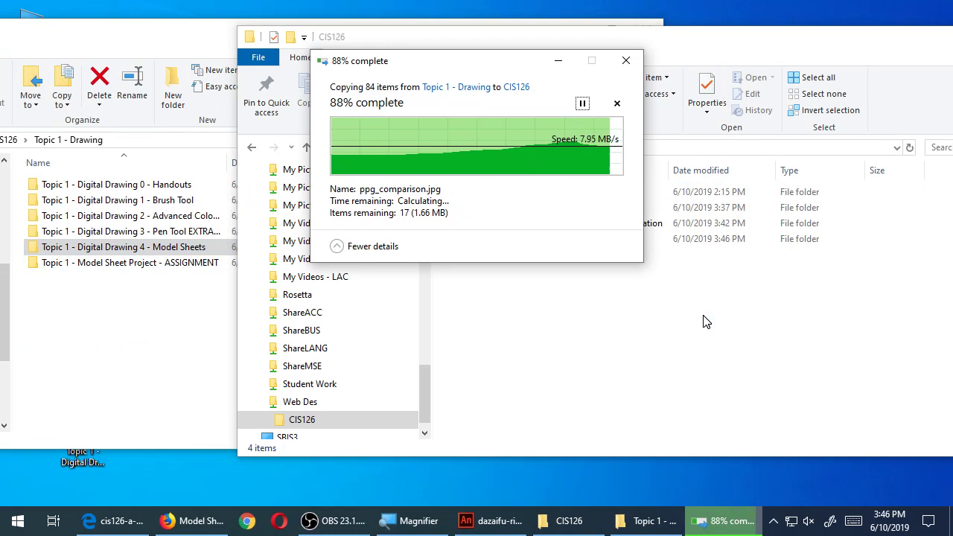
left_click(707, 321)
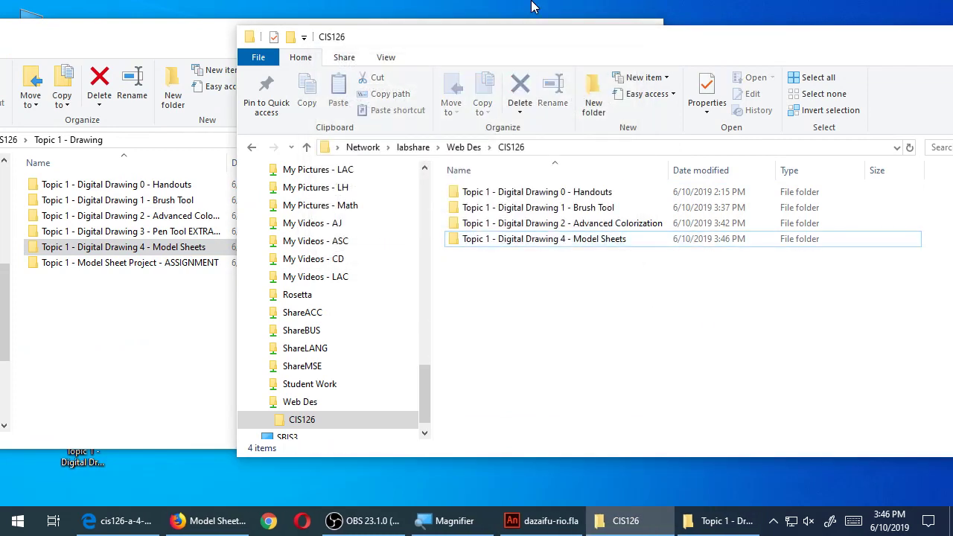
Check the copied Model Sheets folder on the share and its 1turn around model sheets subfolder, ending back in the Model Sheets folder
left_click_drag(570, 34, 617, 27)
double_click(595, 239)
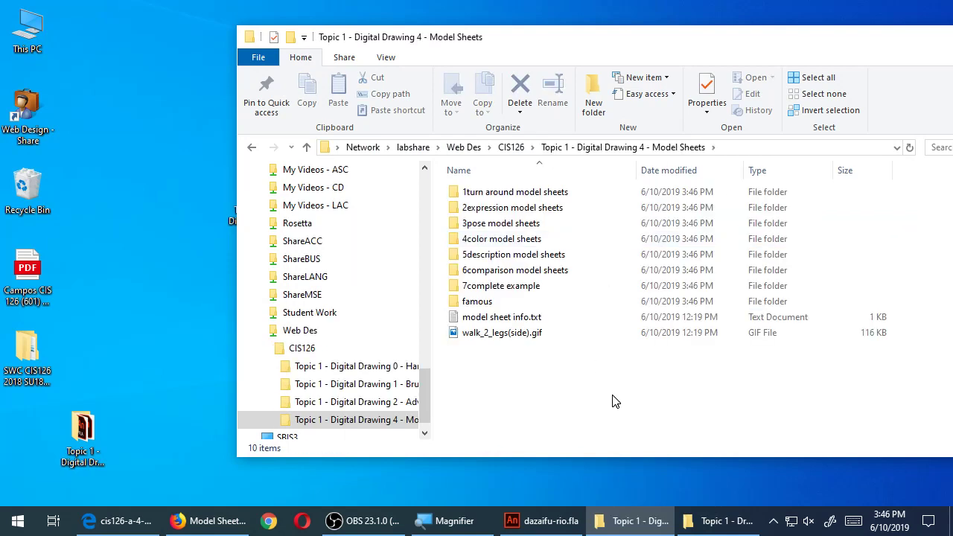
key("BackSpace")
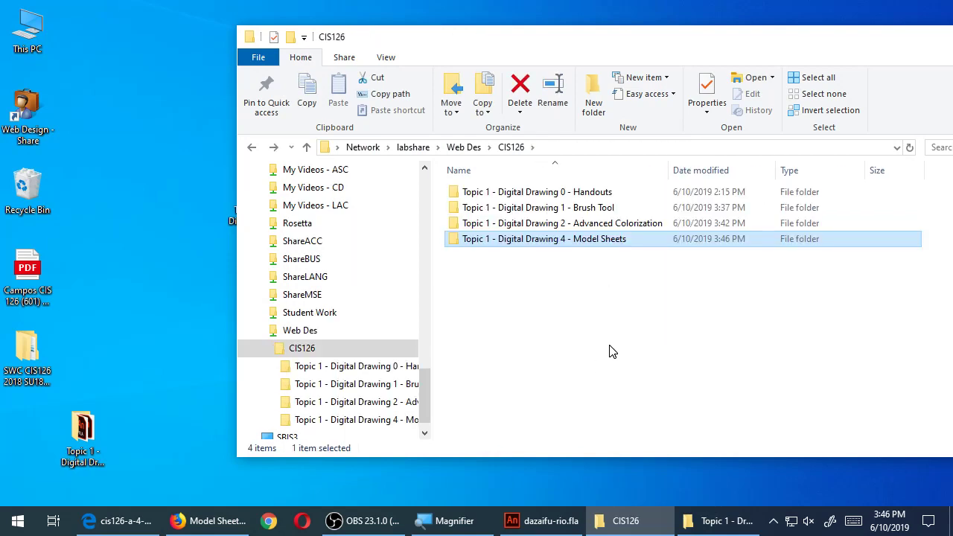
double_click(605, 242)
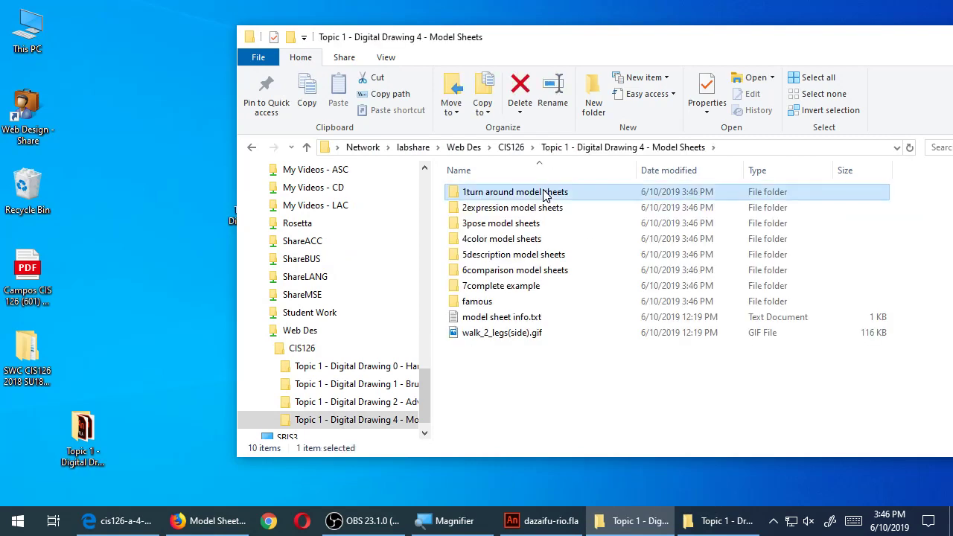
double_click(544, 192)
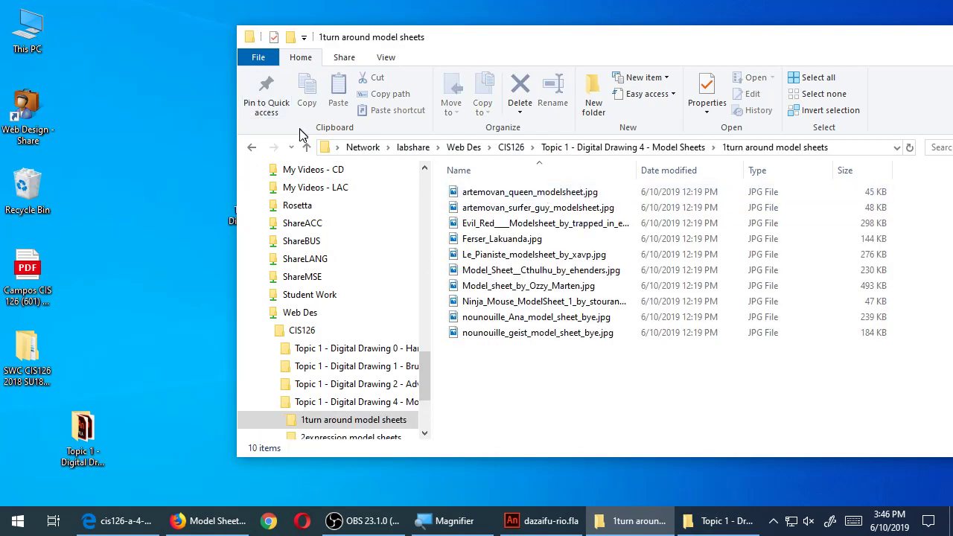
left_click(253, 148)
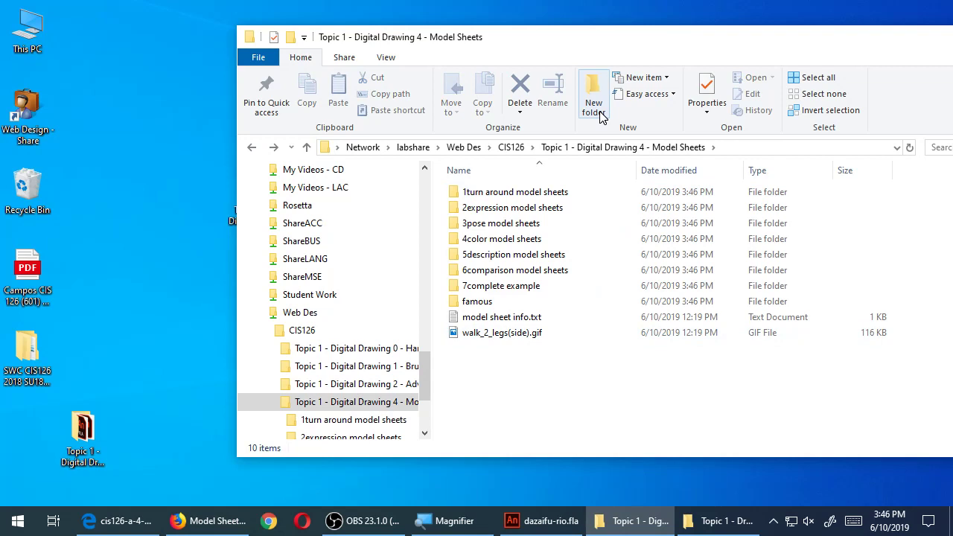
Move the Model Sheets folder window clear of the desktop icons and empty the Recycle Bin
left_click_drag(624, 42, 470, 36)
right_click(28, 192)
left_click(63, 217)
left_click(546, 273)
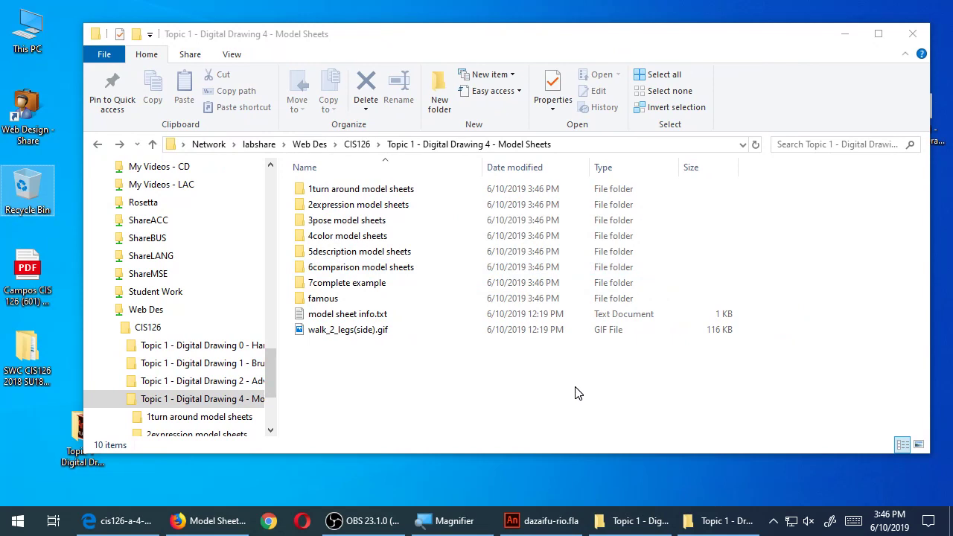
Return to the desktop and close the Topic 1 - Drawing window of the Lex64Gb (E:) drive
left_click(567, 521)
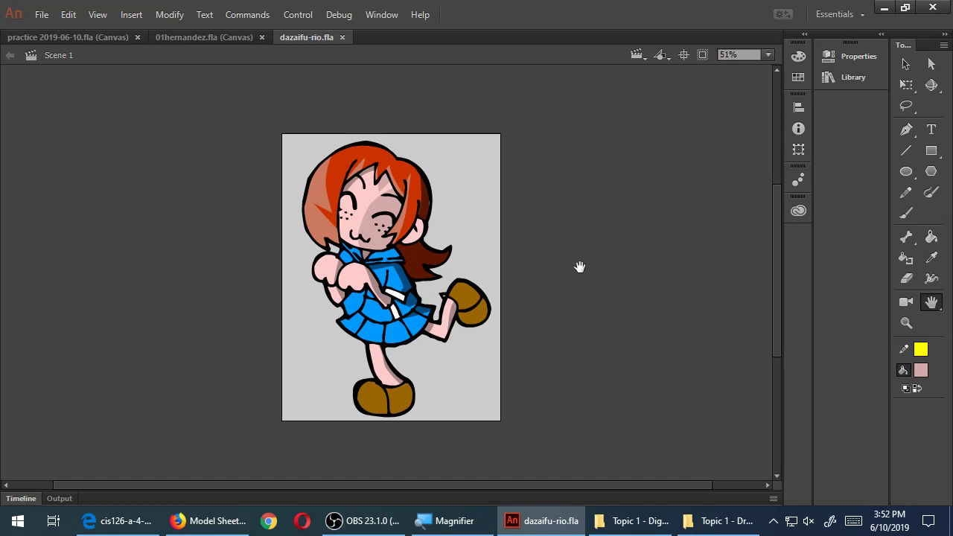
key("super")
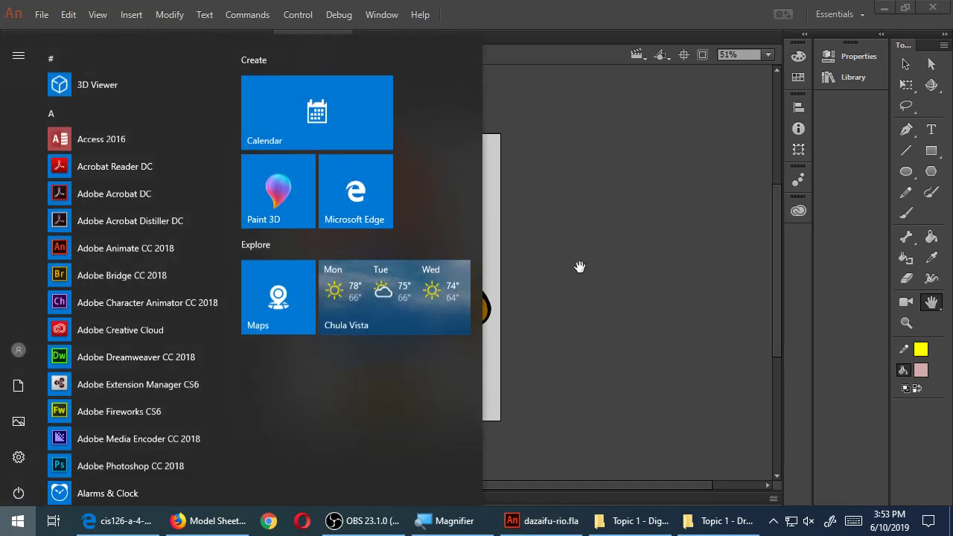
key("super+d")
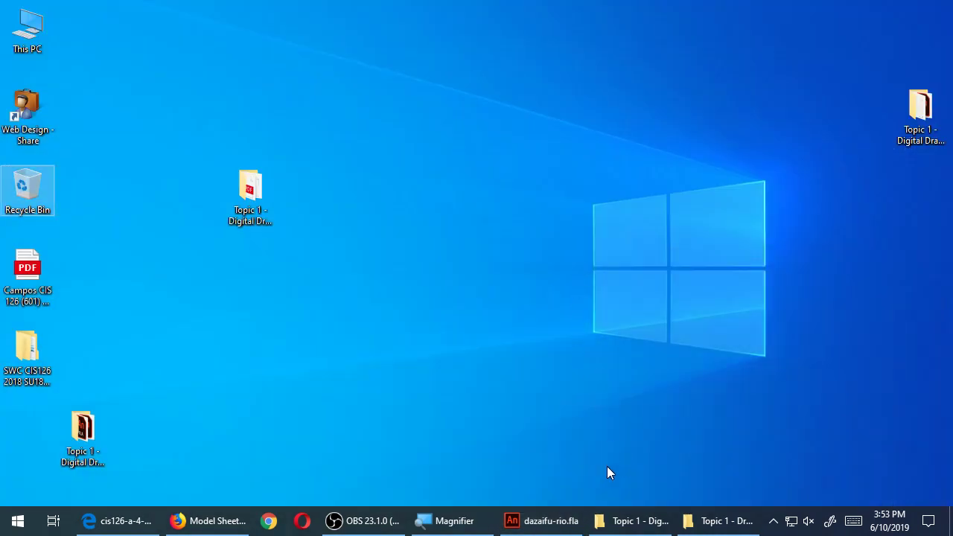
left_click(736, 532)
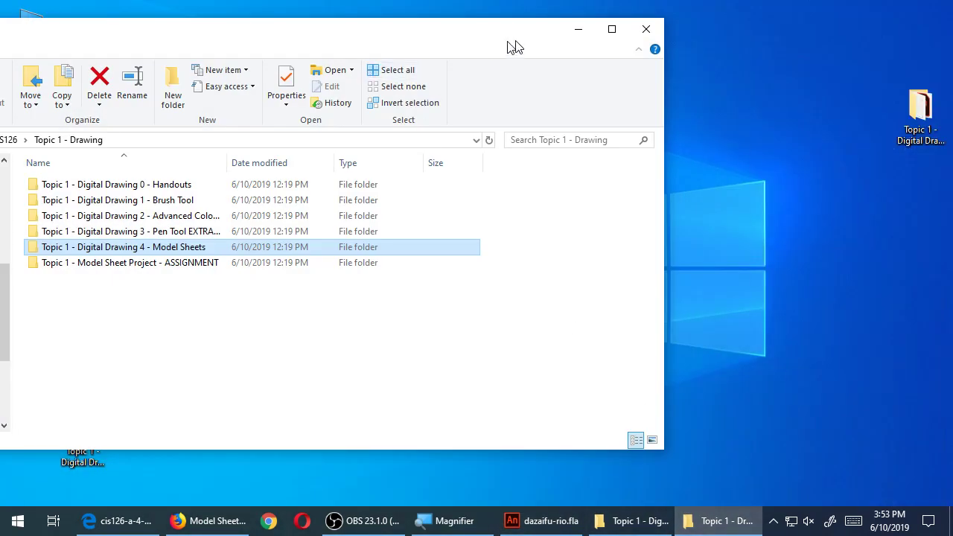
left_click_drag(464, 34, 711, 28)
left_click(892, 24)
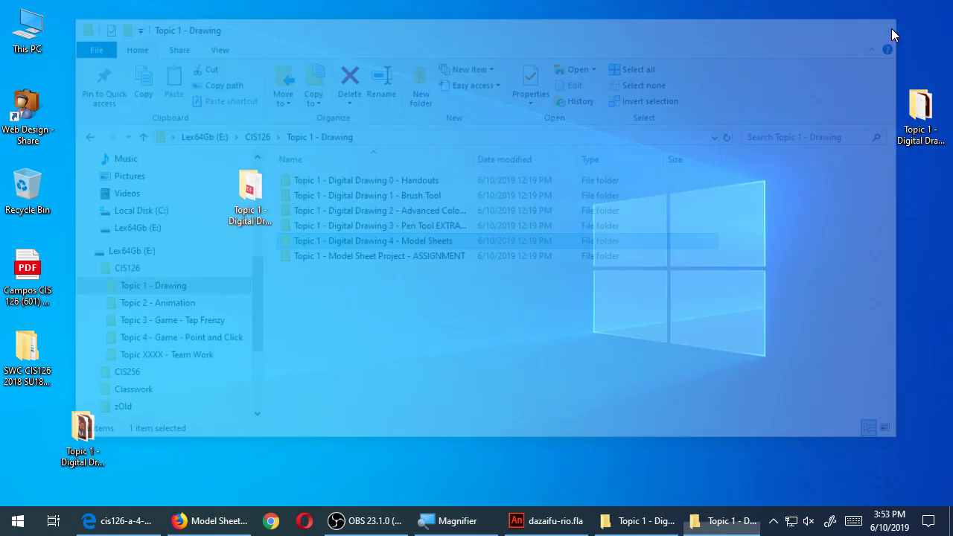
Show the shared CIS126 folder, and open 1turn around model sheets inside Topic 1 - Digital Drawing 4 - Model Sheets
left_click(723, 530)
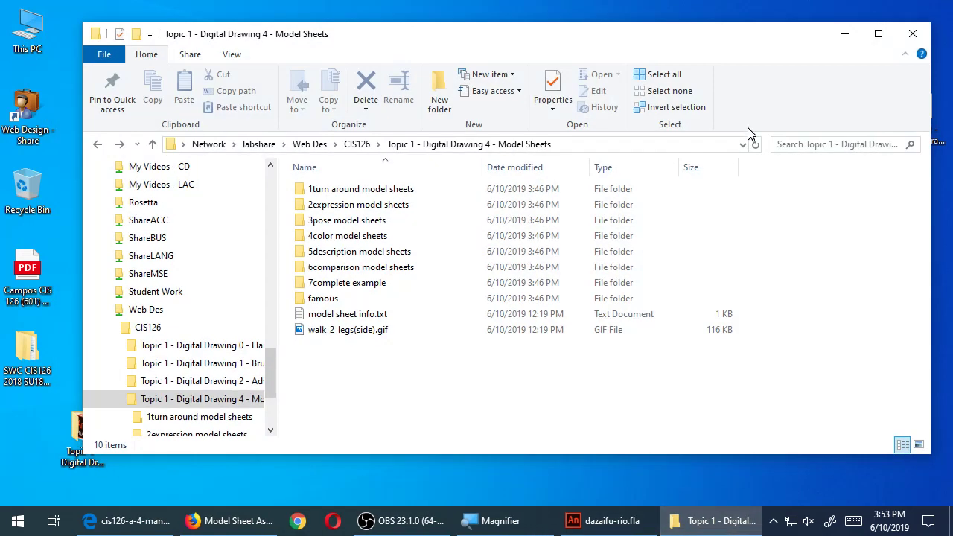
left_click(357, 143)
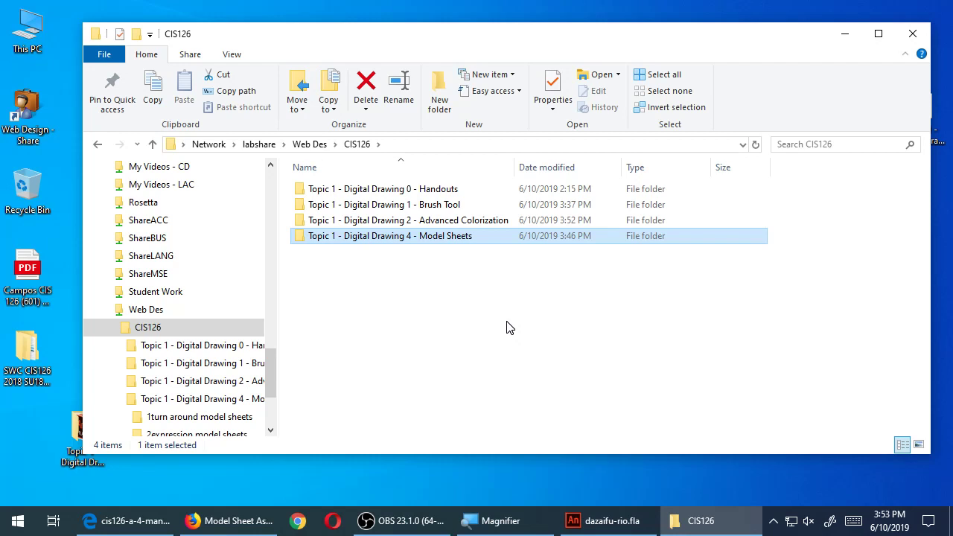
double_click(419, 239)
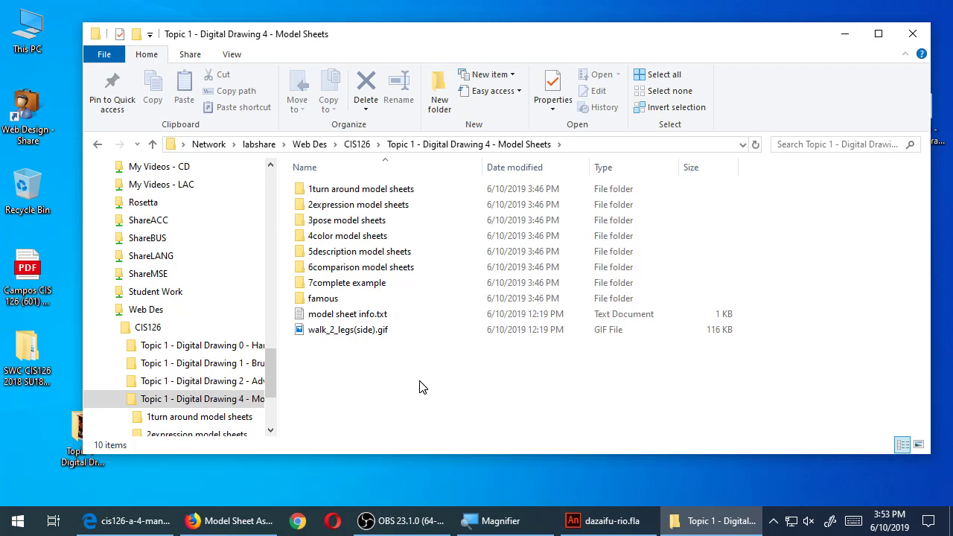
double_click(399, 191)
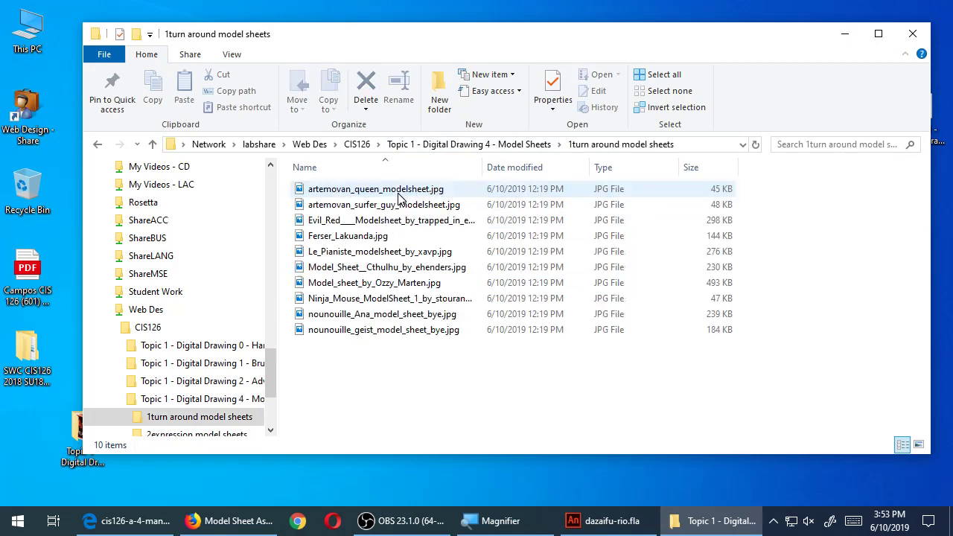
Display the turnaround sheets as large icons and open artemovan_queen_modelsheet.jpg in Photos
left_click(237, 57)
left_click(319, 79)
left_click(342, 213)
double_click(342, 213)
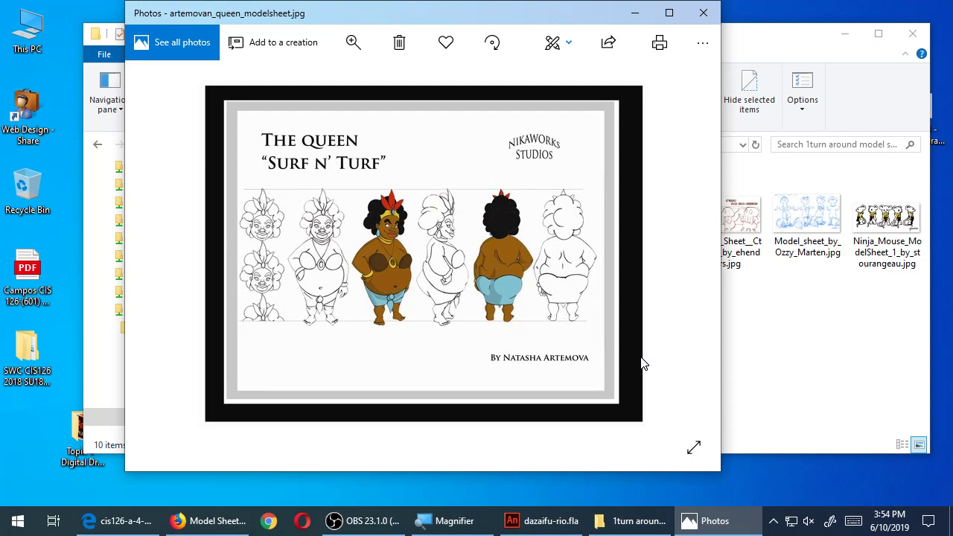
Maximize the image viewer and browse the turnaround model sheets from the queen through to Le_Pianiste_modelsheet_by_xavp.jpg
key("super+Up")
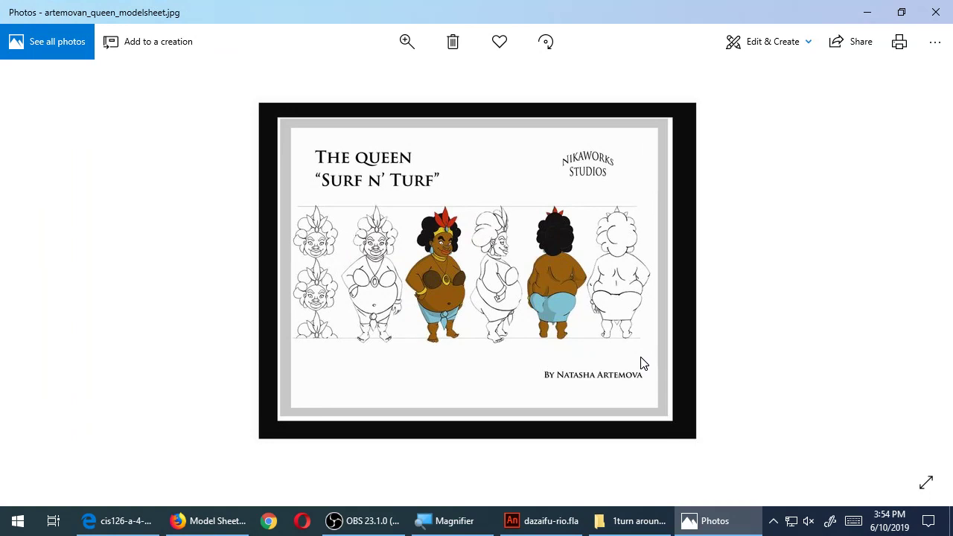
key("Right")
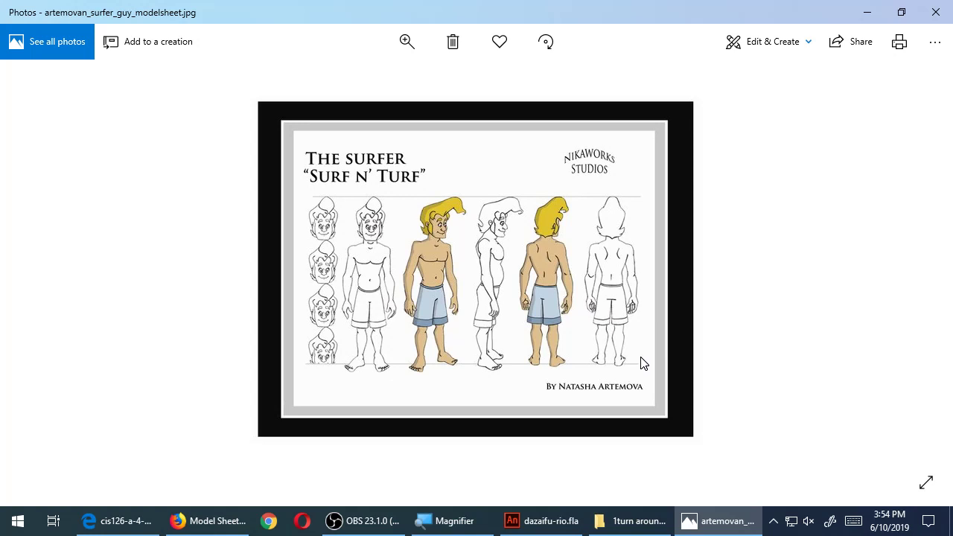
key("Right")
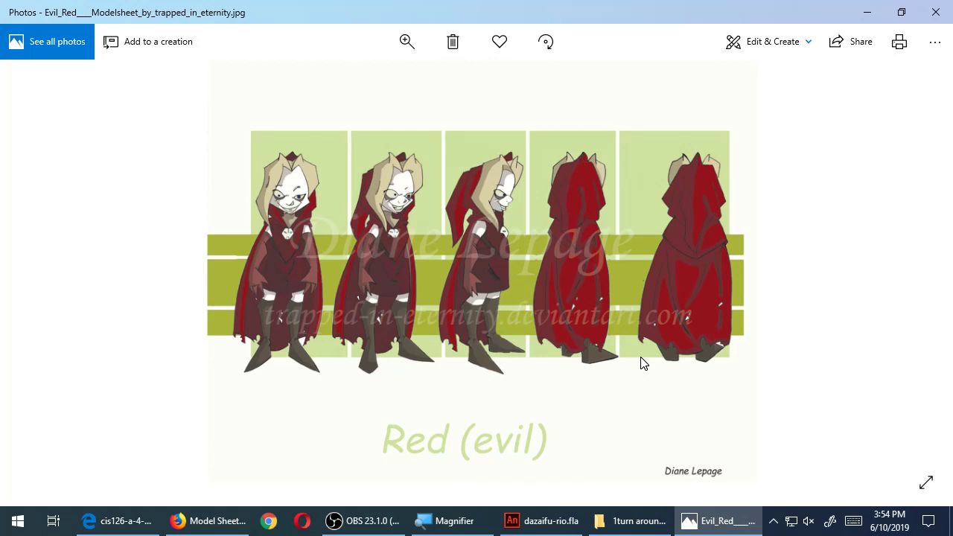
key("Right")
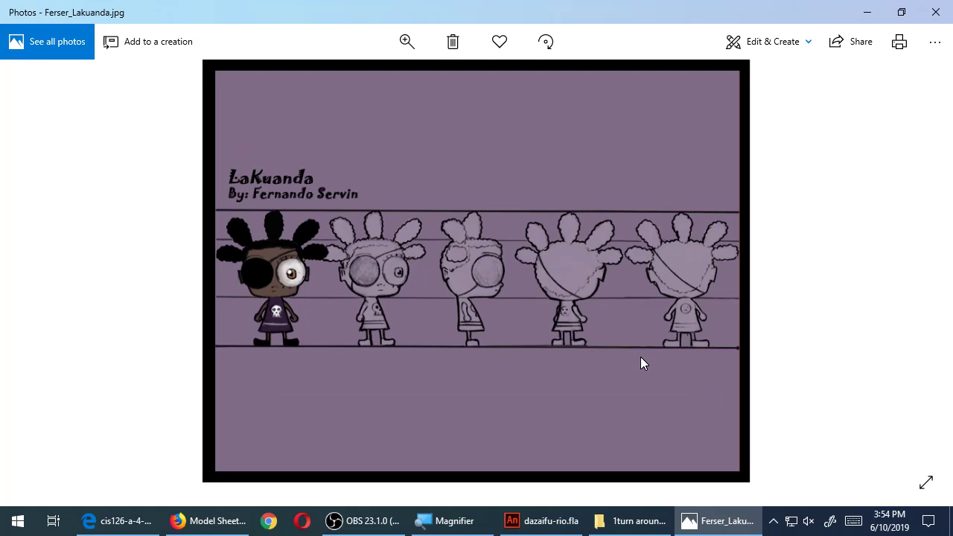
key("Right")
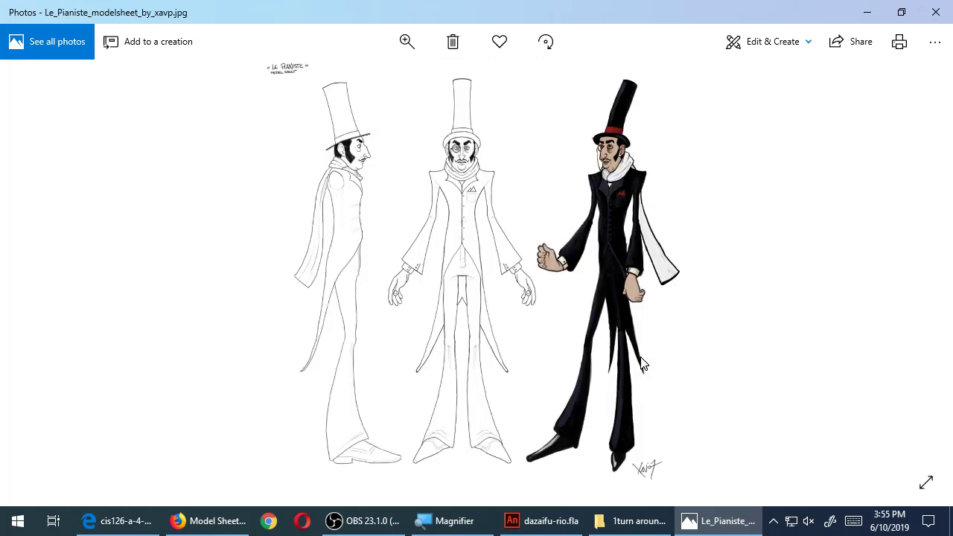